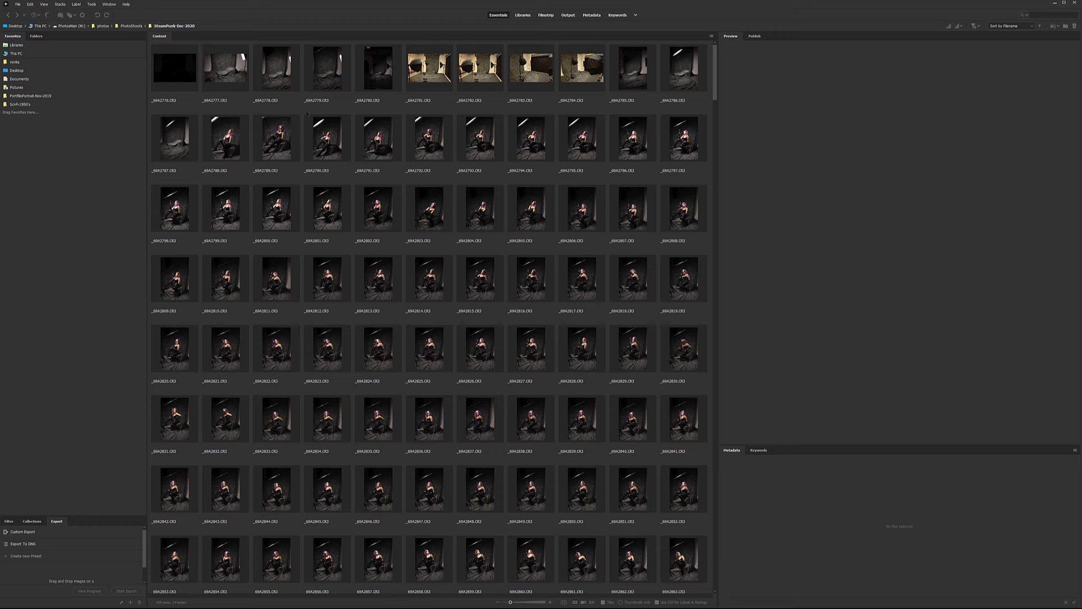
Preview the empty backdrop shot _69A2777.CR3 and its metadata.
left_click(222, 68)
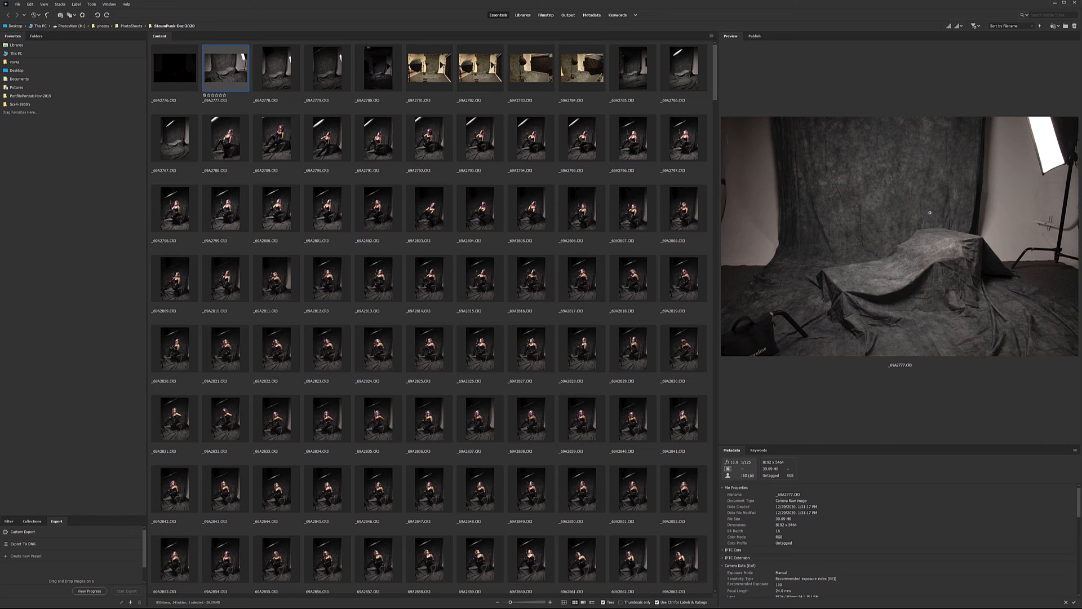
Preview the lighting setup shot _69A2782, then the purple-haired model with rifle, _69A2806.
left_click(499, 72)
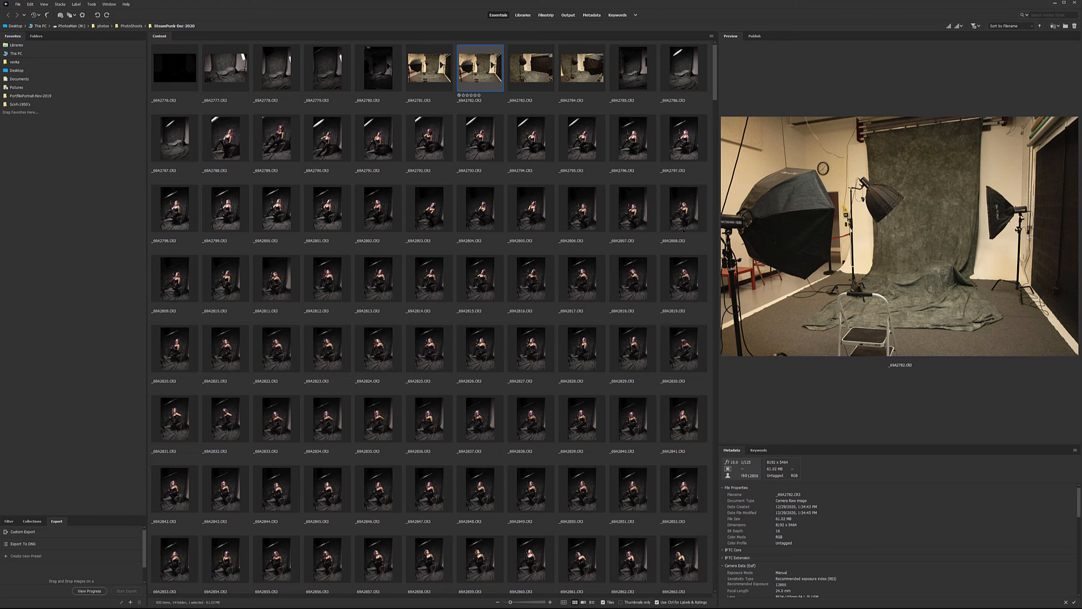
left_click(566, 216)
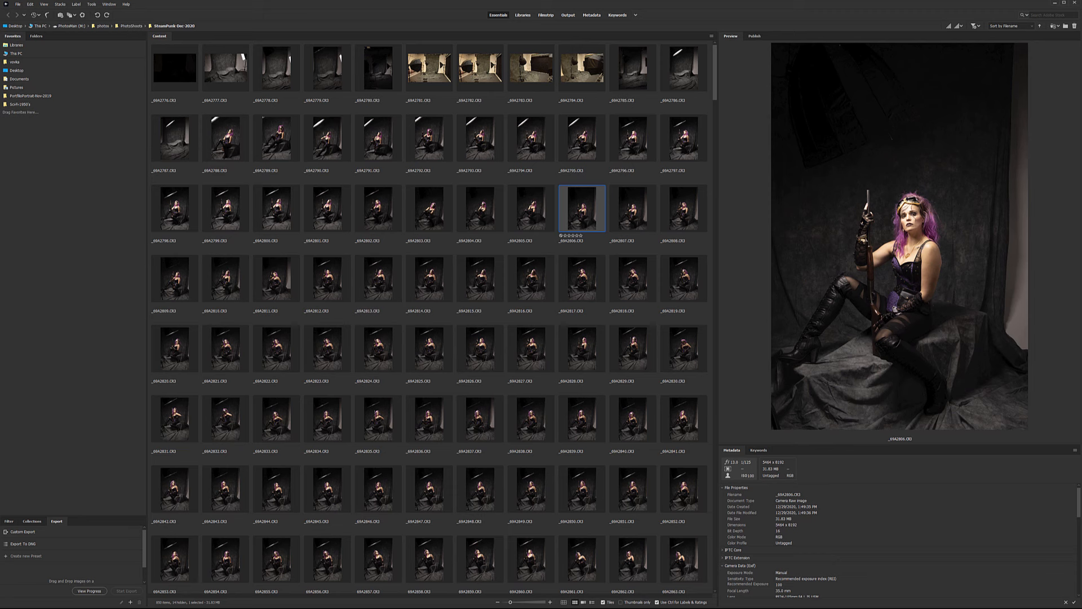
Inspect _69A2816 at 100% with the loupe, move on to _69A2817, then close the loupe.
key("ctrl+r")
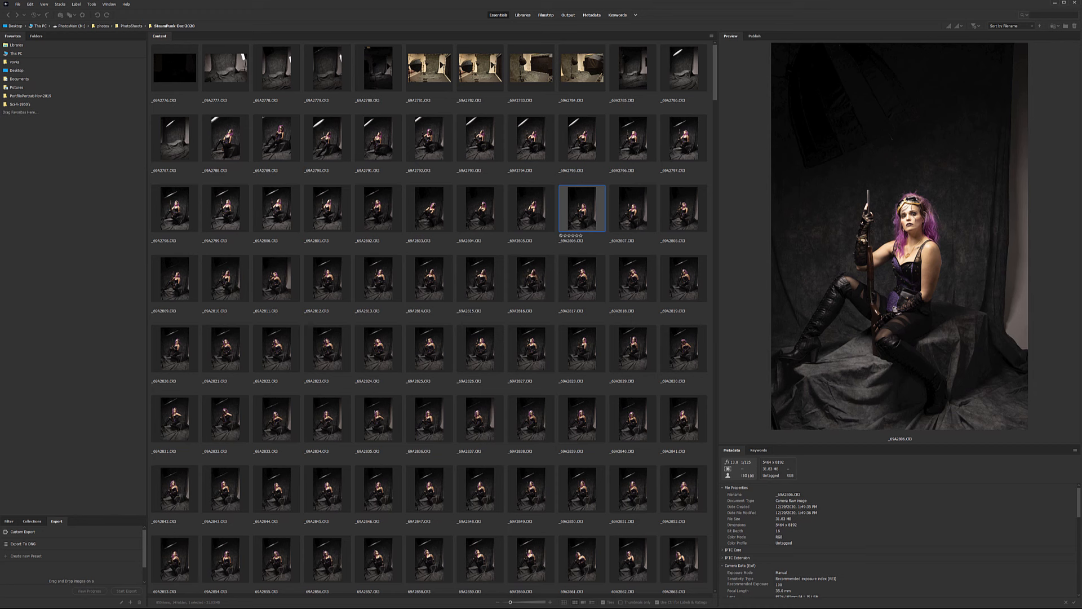
left_click(539, 281)
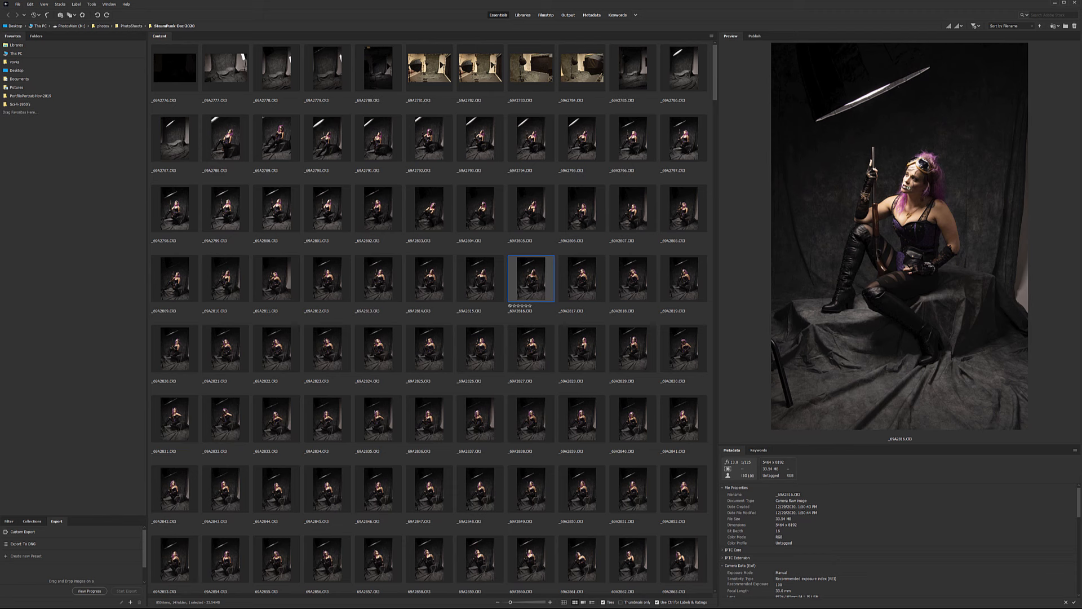
left_click(908, 181)
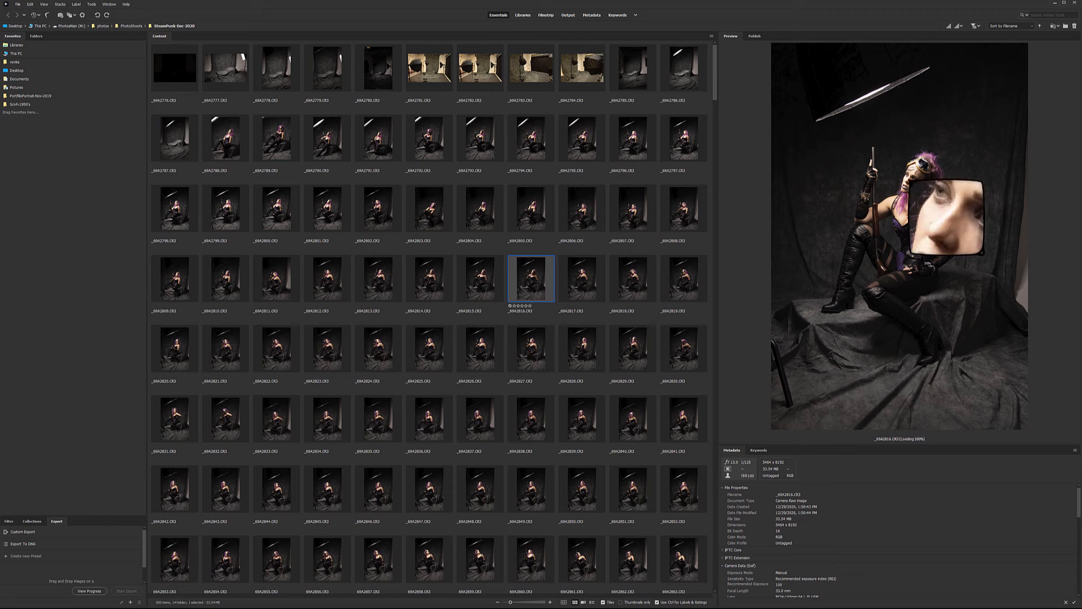
mouse_move(908, 181)
left_mouse_down()
mouse_move(924, 186)
mouse_move(915, 167)
mouse_move(899, 192)
mouse_move(916, 191)
mouse_move(917, 173)
left_mouse_up()
key("Right")
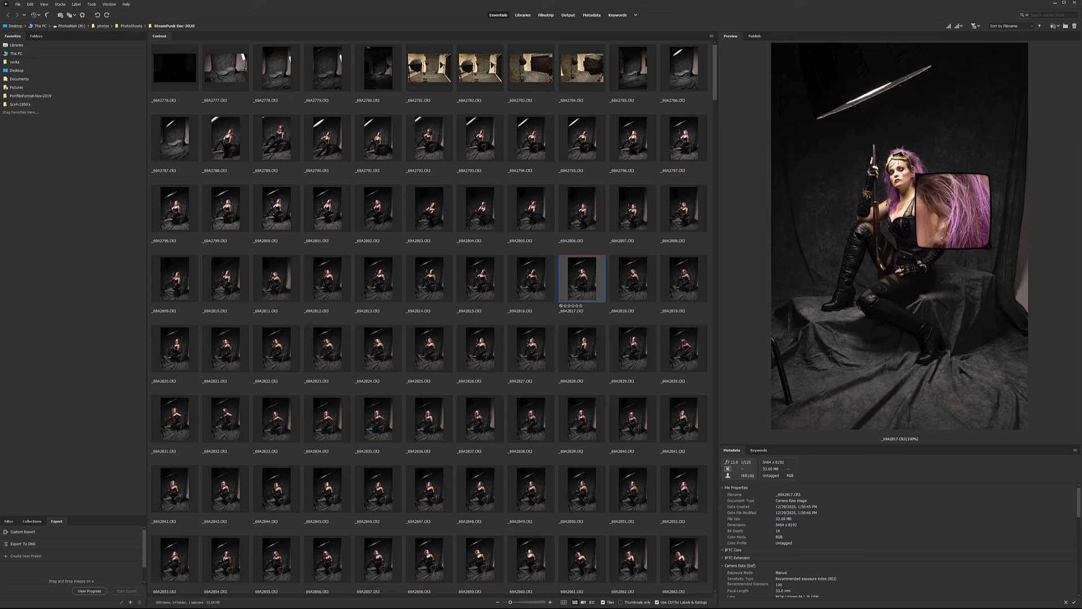
left_click(947, 210)
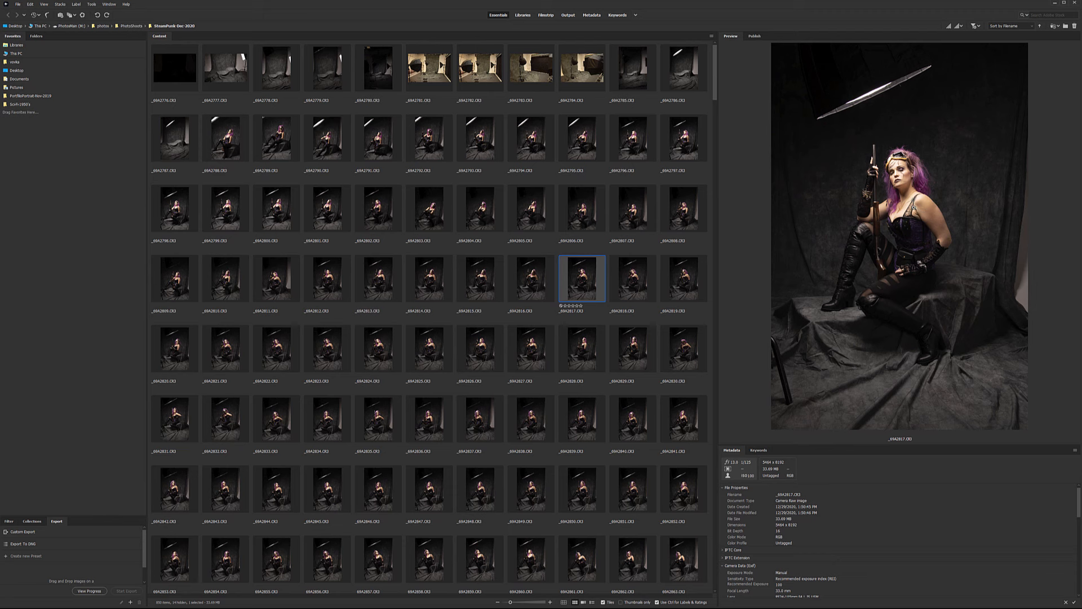
Browse shots _69A2857, _69A2858, _69A2881, _69A2907 and _69A2920, ending on _69A2938.
scroll(460, 370, "down", 3)
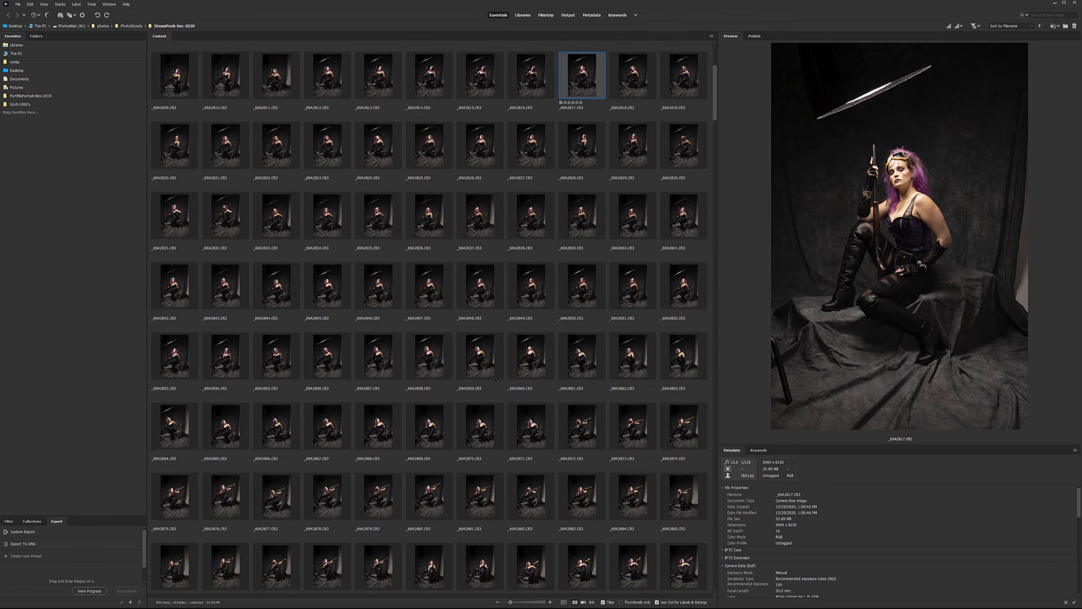
left_click(388, 348)
left_click(445, 371)
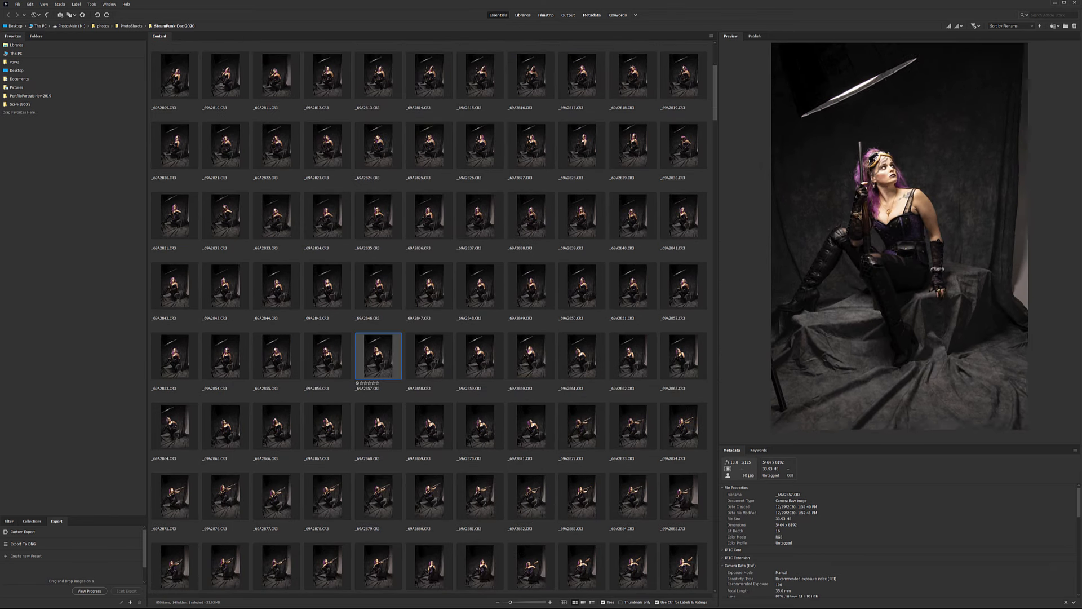
scroll(445, 372, "down", 3)
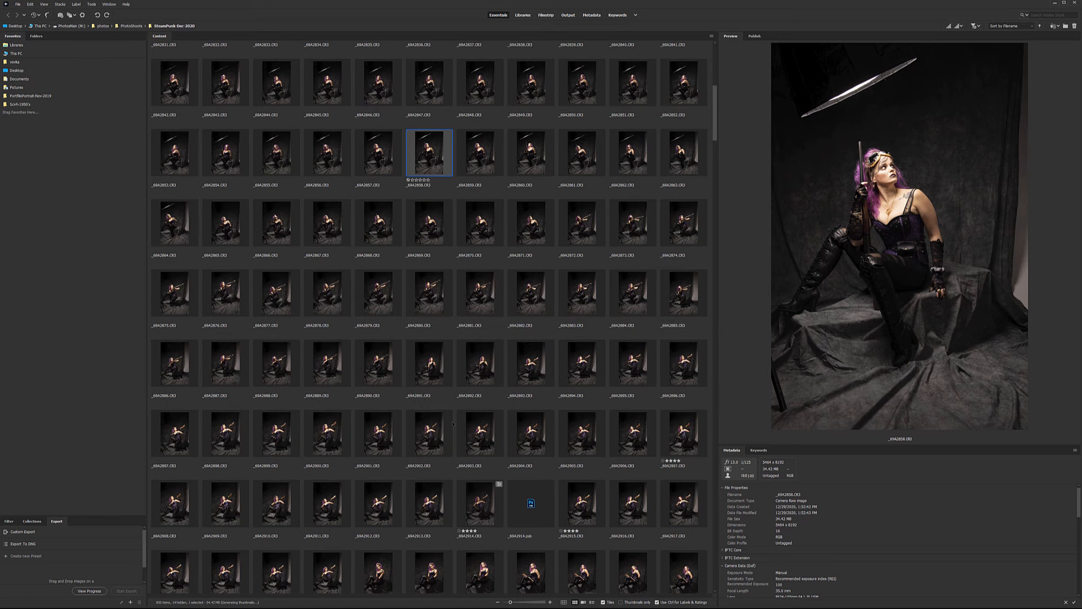
left_click(478, 294)
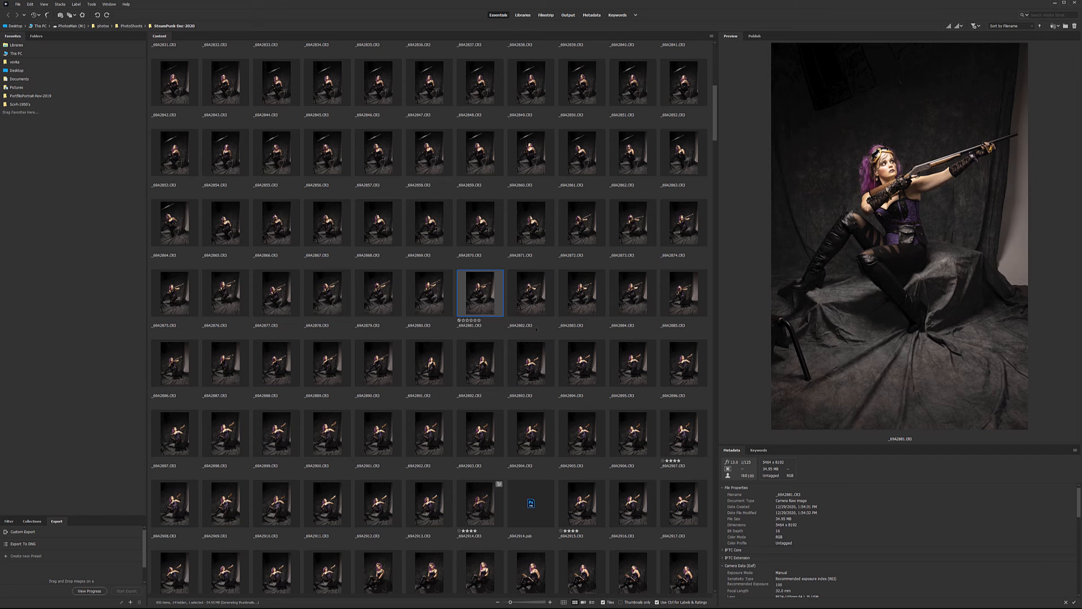
scroll(561, 329, "down", 2)
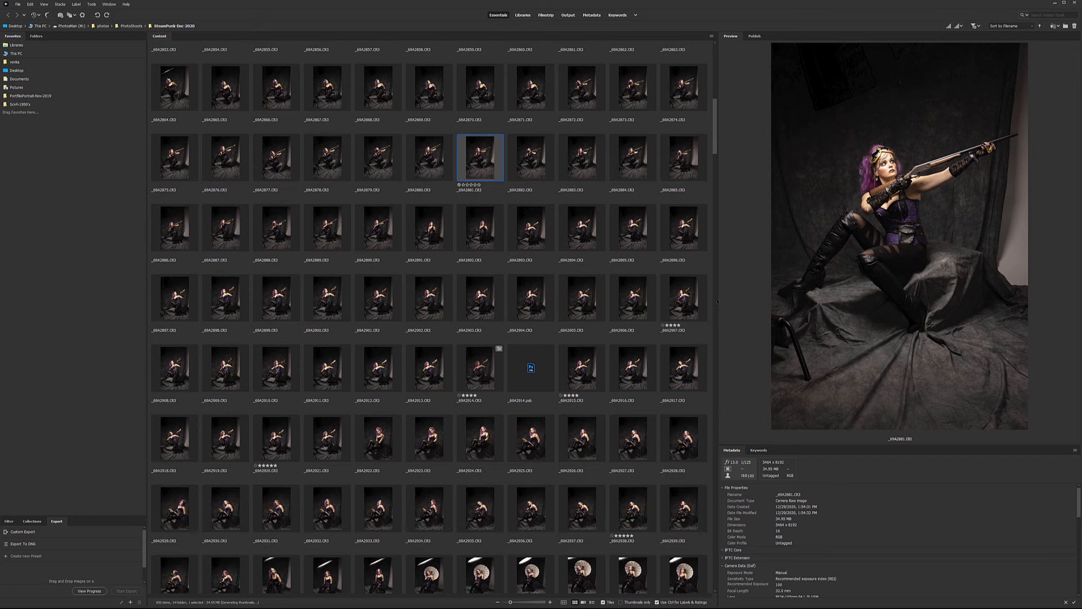
left_click(684, 297)
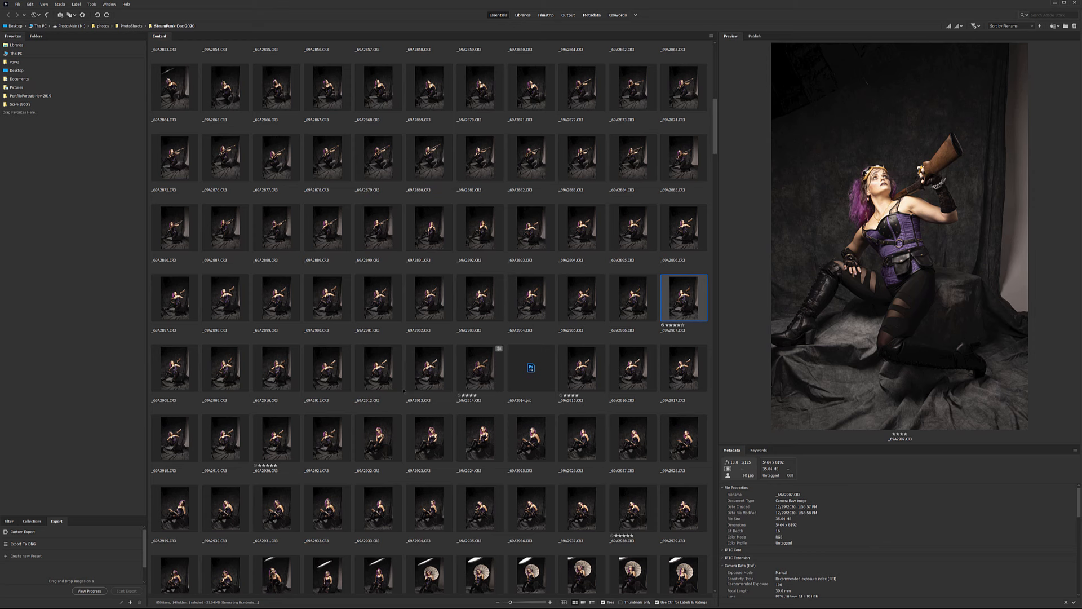
left_click(276, 438)
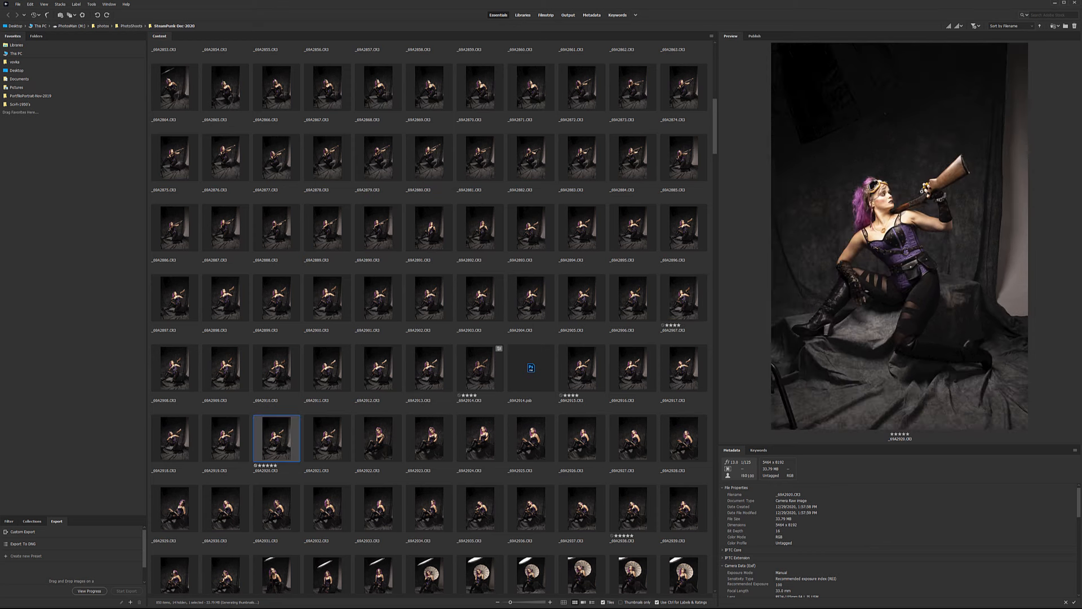
scroll(446, 338, "down", 3)
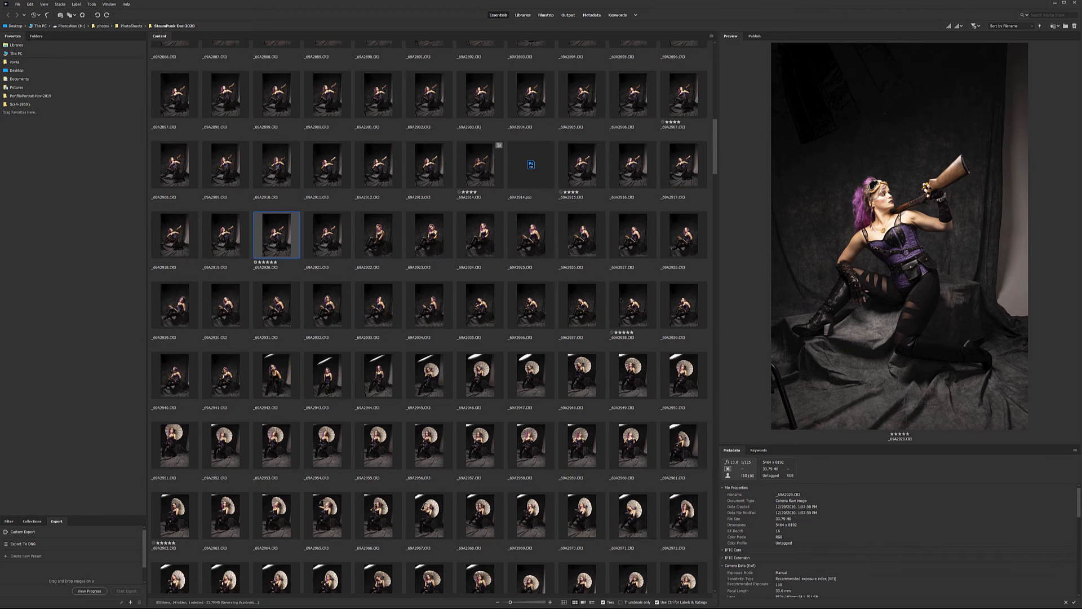
left_click(630, 300)
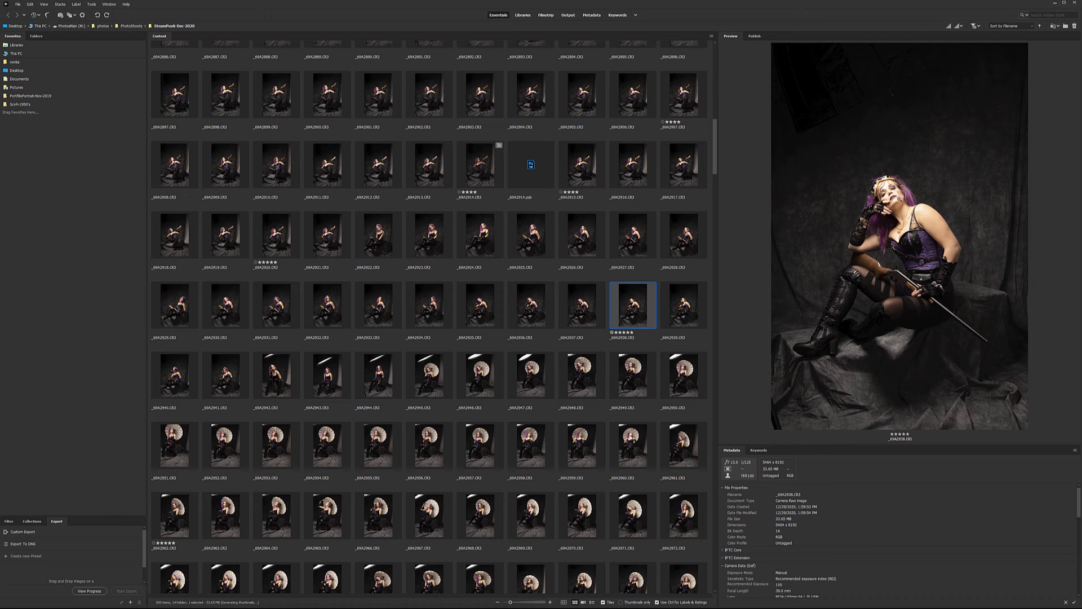
scroll(579, 336, "down", 2)
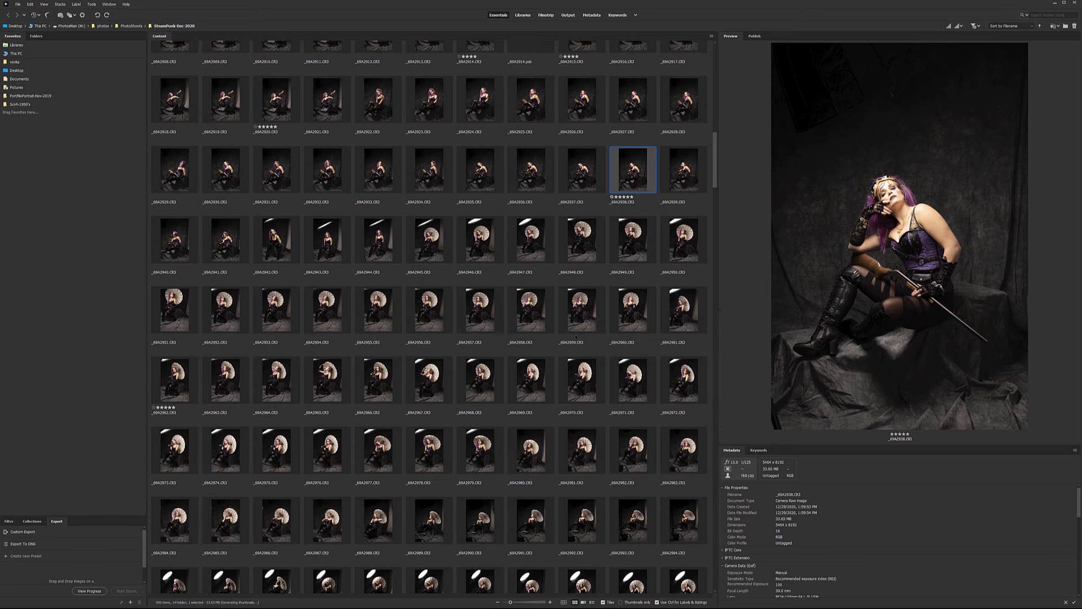
scroll(576, 334, "down", 2)
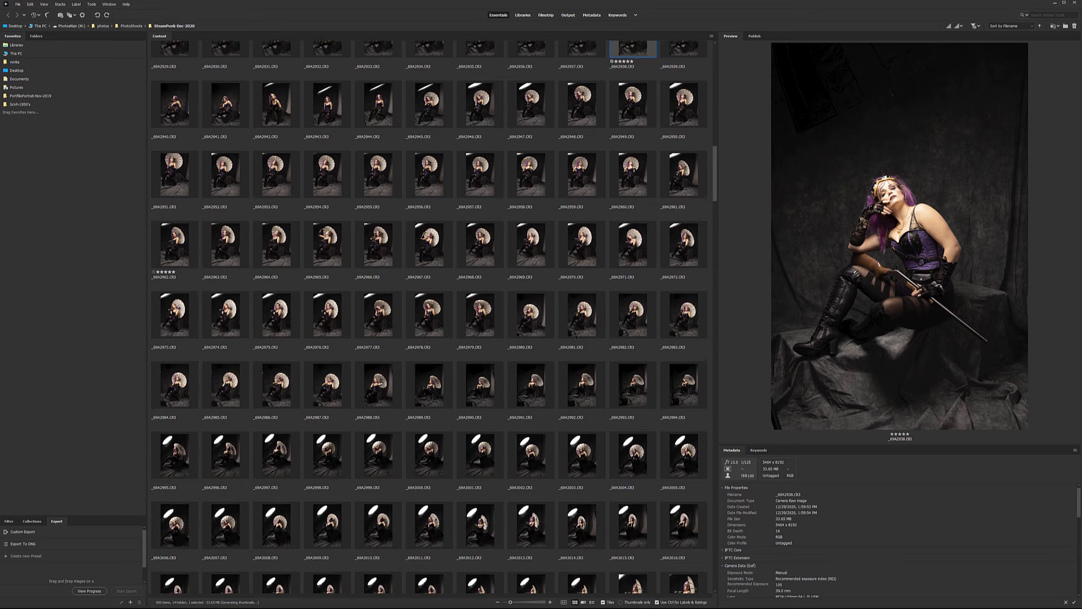
scroll(576, 333, "down", 3)
scroll(575, 334, "down", 3)
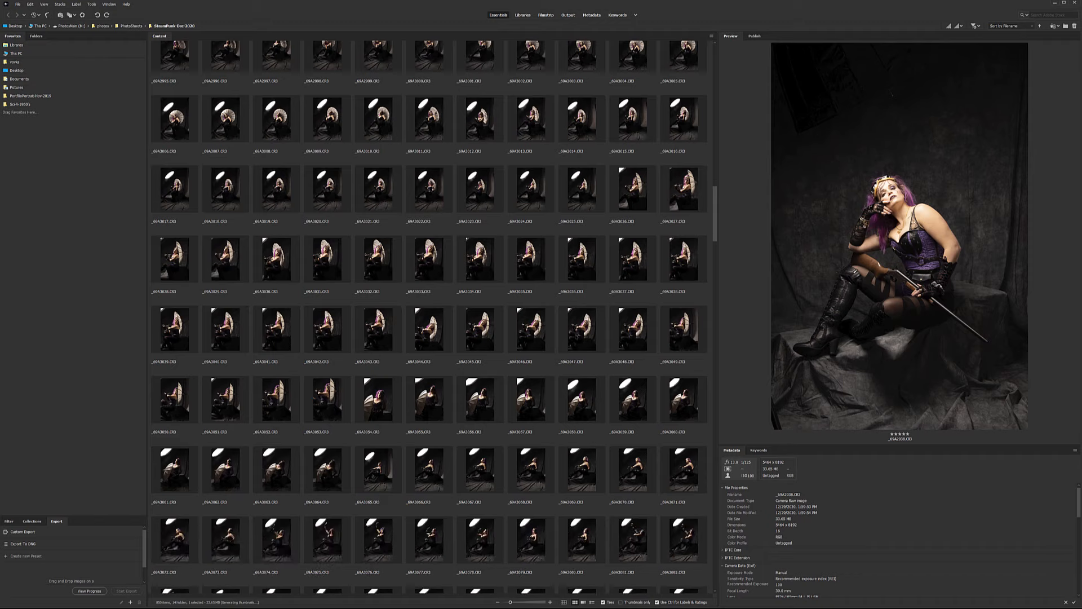
scroll(575, 336, "up", 7)
scroll(575, 336, "up", 4)
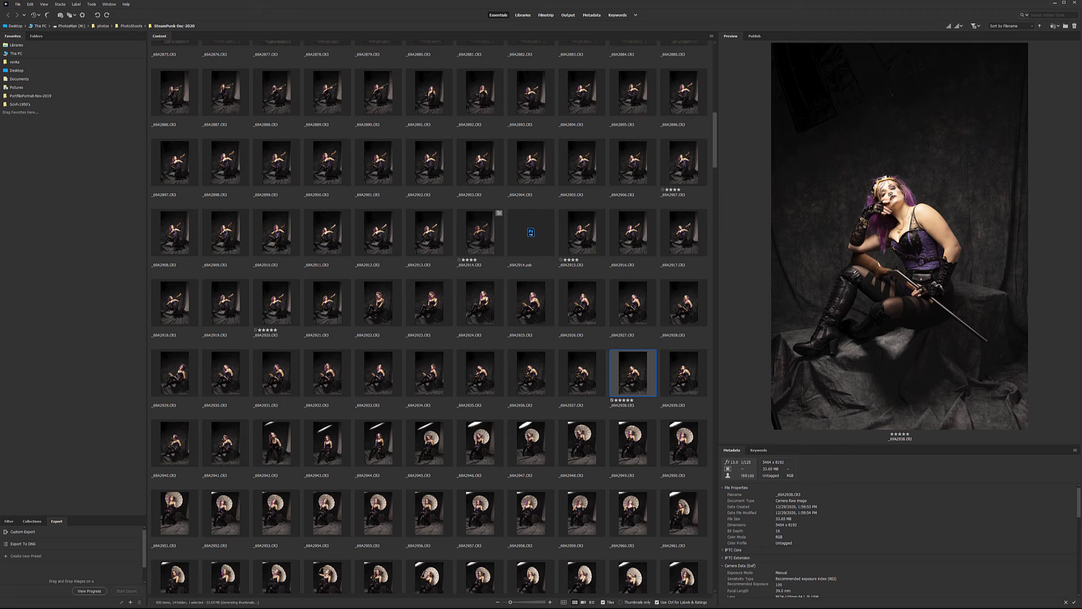
mouse_move(900, 200)
left_mouse_down()
mouse_move(877, 177)
mouse_move(889, 195)
left_mouse_up()
left_click(591, 248)
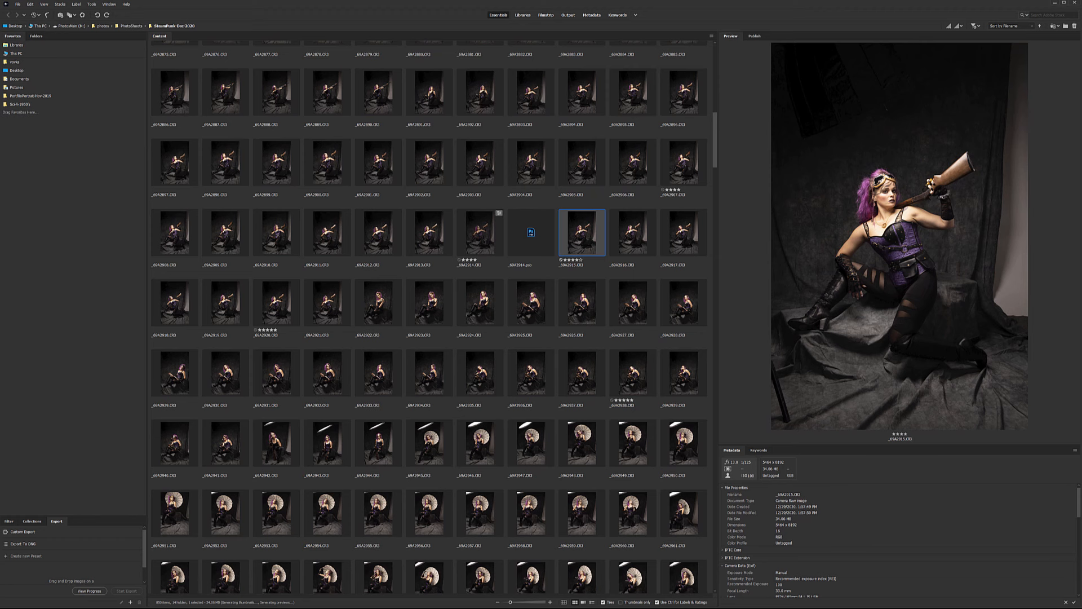
key("Left")
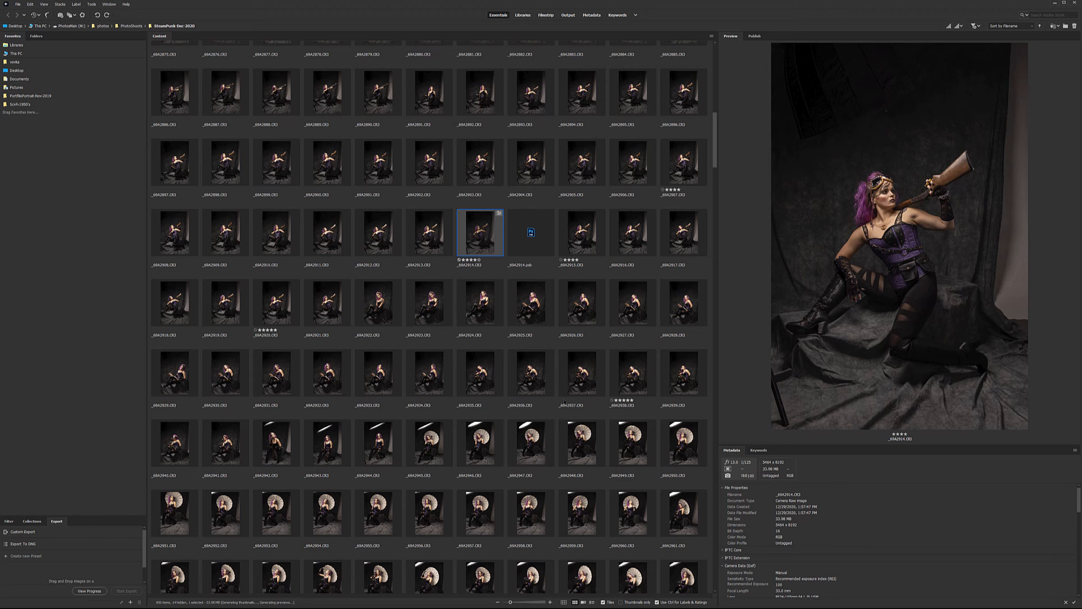
left_click(633, 373)
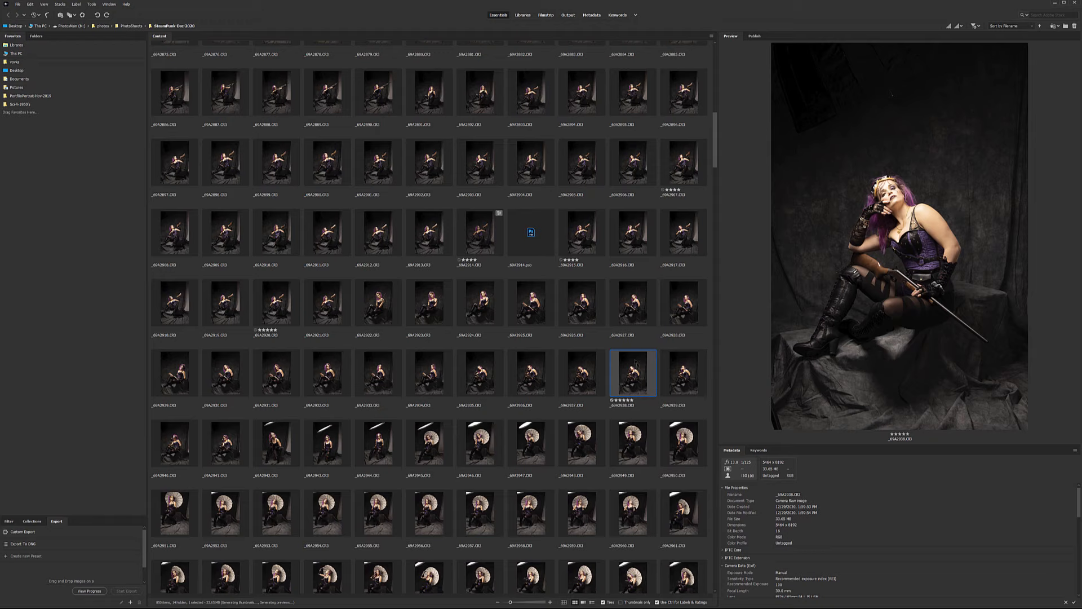
Open _69A2938 in Camera Raw, lower Highlights to about -89, and zoom onto the face.
double_click(636, 371)
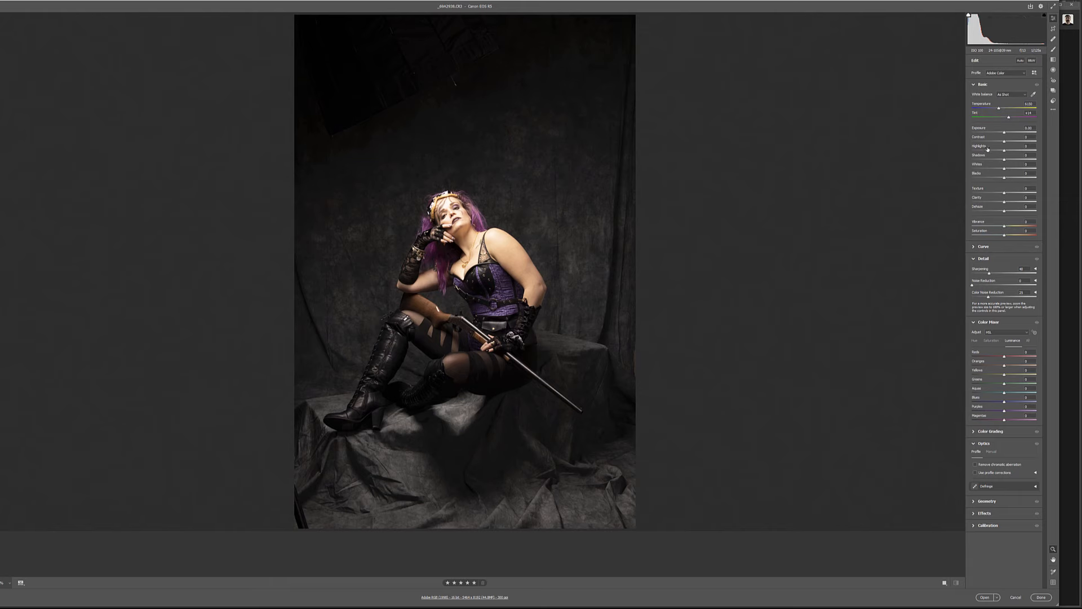
left_click_drag(985, 151, 977, 151)
left_click_drag(455, 213, 677, 155)
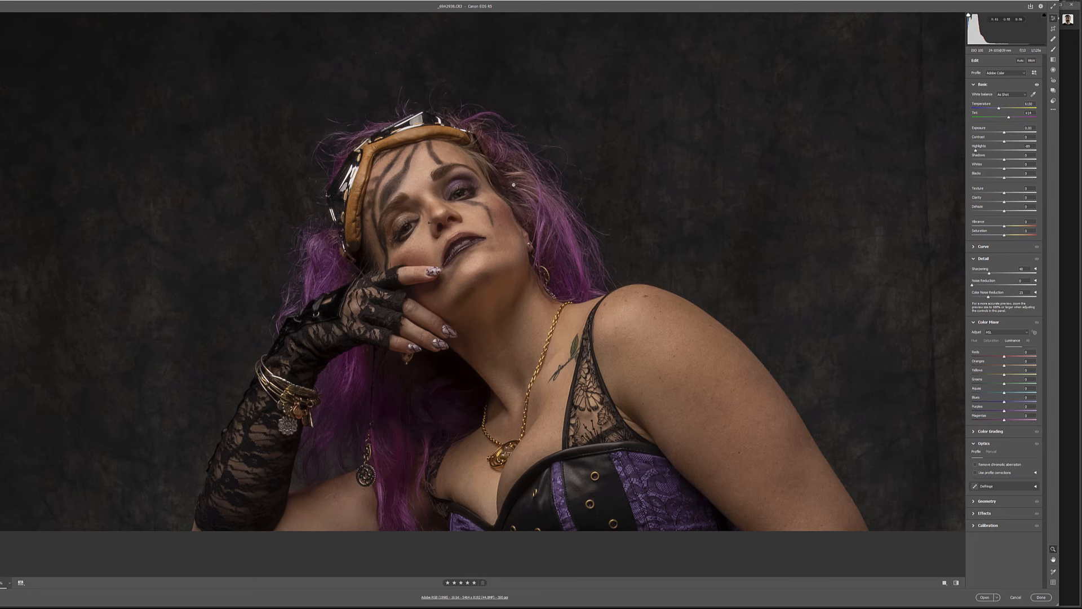
Zoom back out on _69A2938 until nearly the whole seated figure shows.
left_click_drag(506, 222, 396, 259)
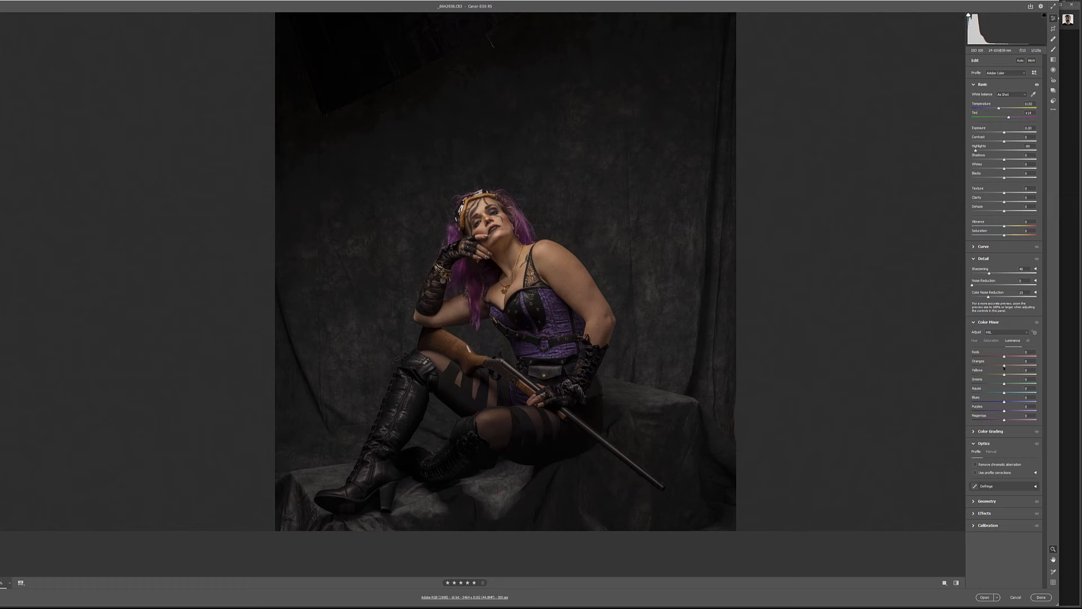
Set the Color Mixer Oranges luminance slightly negative to darken the skin tones.
mouse_move(1007, 367)
left_mouse_down()
mouse_move(1018, 366)
mouse_move(1007, 365)
left_mouse_up()
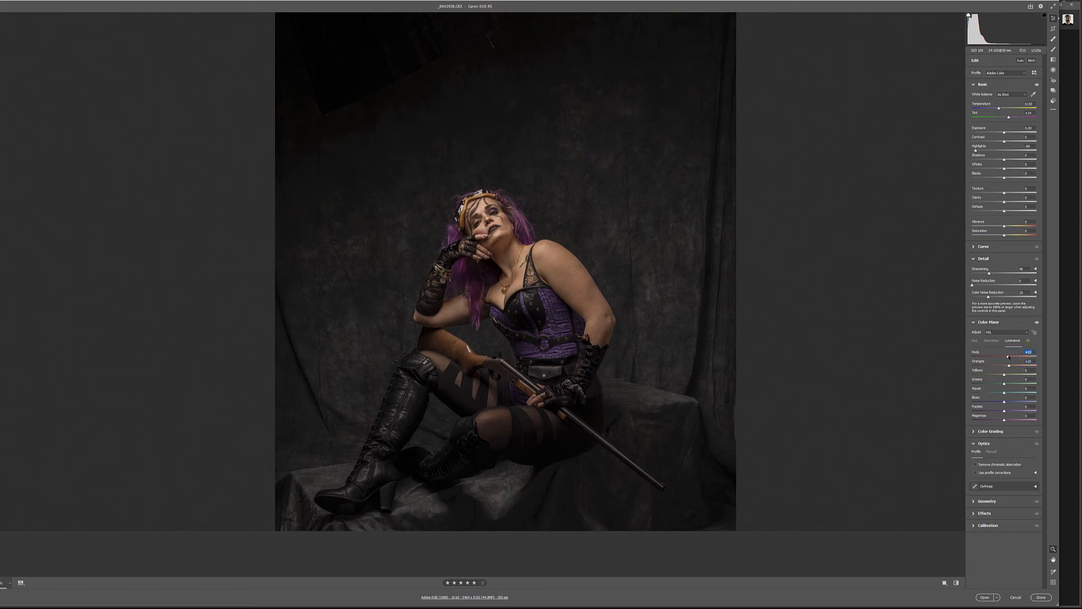
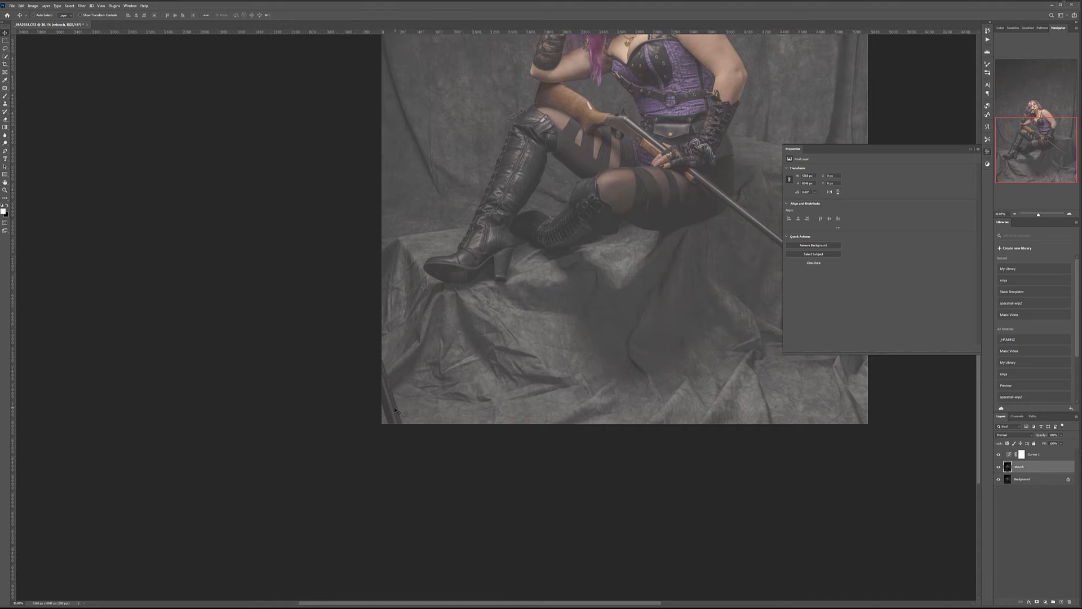
Realign the image layer and patch the dark lower-left stand with clean backdrop texture.
left_click_drag(373, 354, 370, 329)
left_click(6, 87)
mouse_move(385, 350)
left_mouse_down()
mouse_move(413, 443)
mouse_move(377, 421)
mouse_move(341, 348)
left_mouse_up()
left_click_drag(383, 393, 457, 386)
left_click_drag(338, 386, 339, 386)
Deselect, fit the whole photo in the window, and hide the Curves 1 adjustment.
key("ctrl+d")
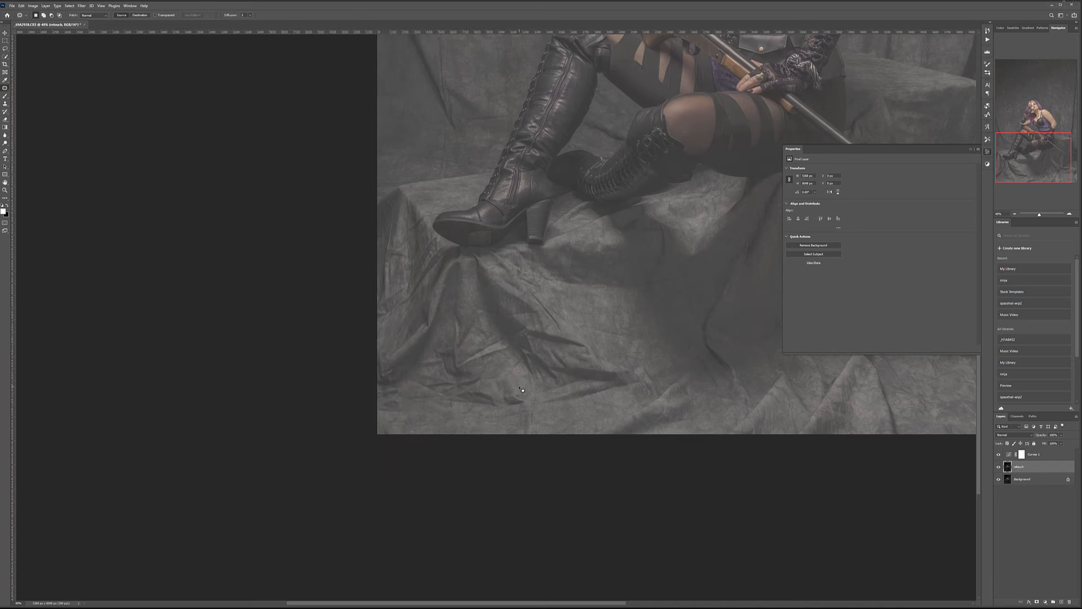
key("ctrl+0")
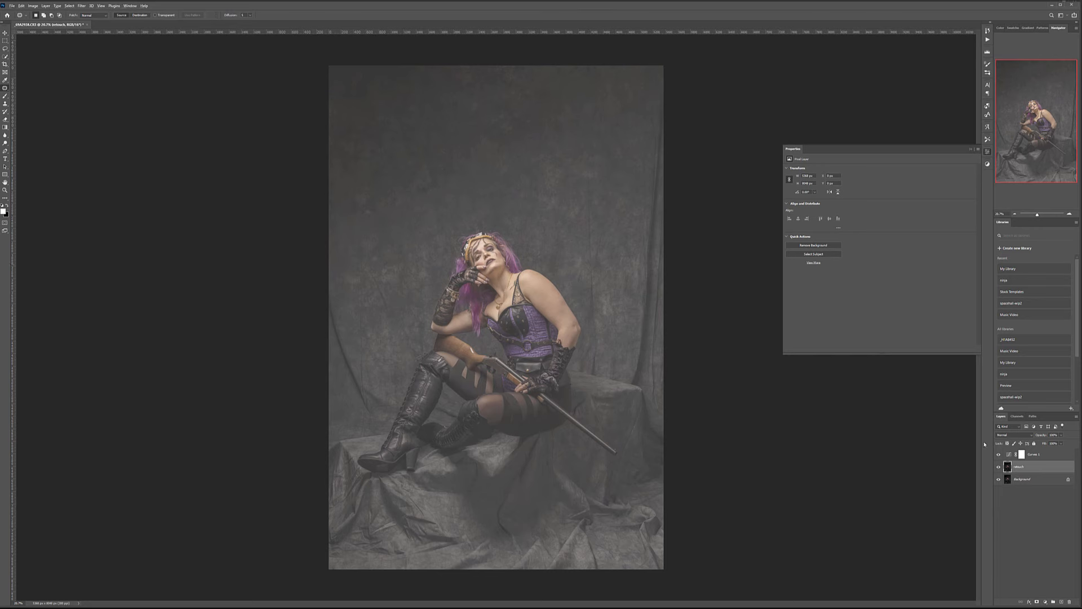
left_click(996, 454)
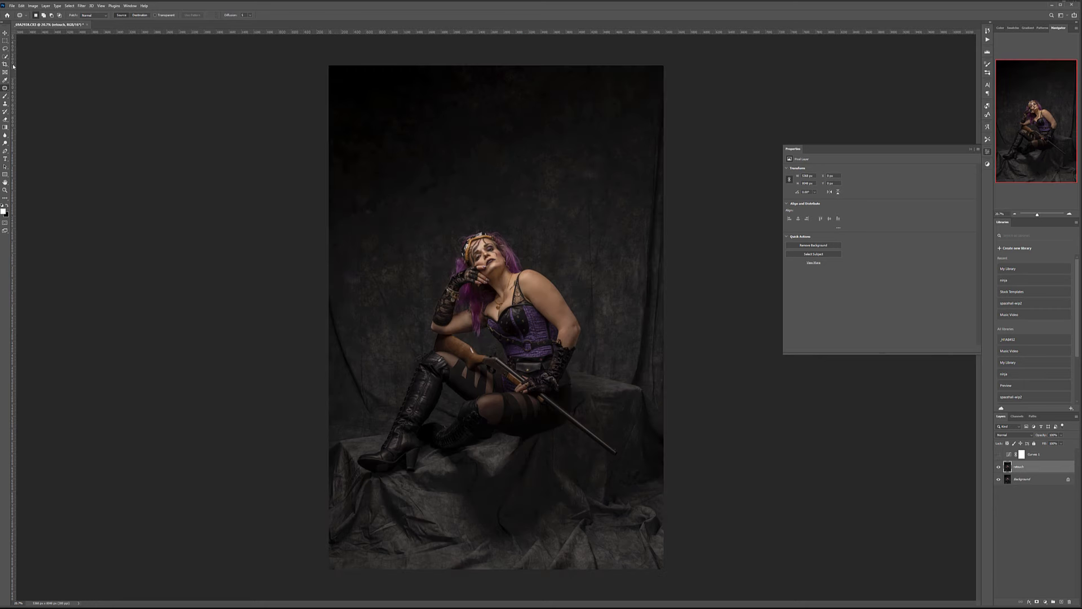
Add a new empty layer above the retouch layer and type its name 'fetouching'.
left_click(8, 33)
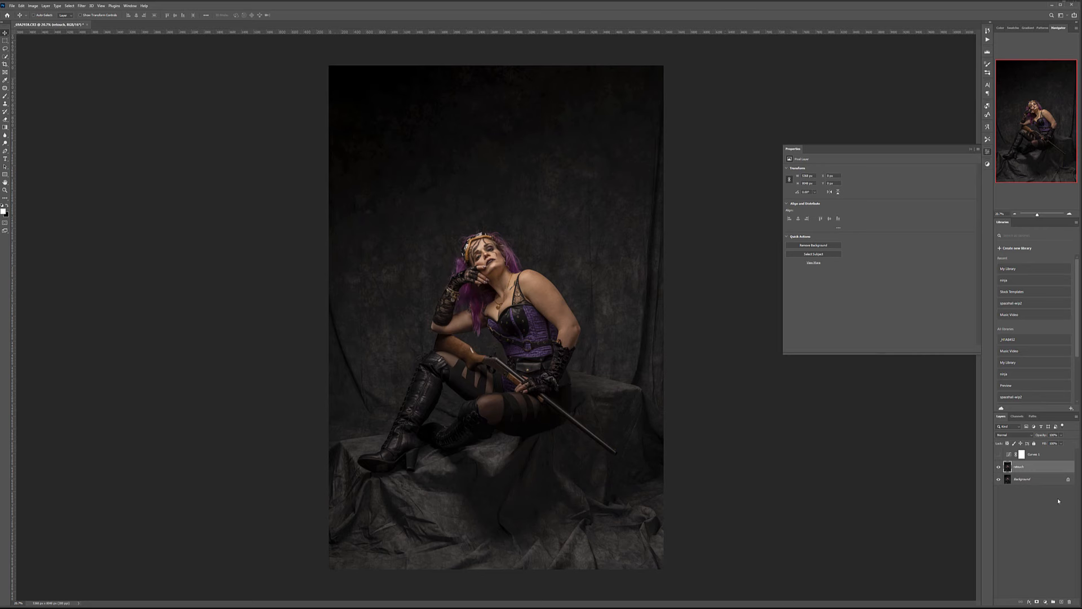
left_click(1062, 602)
double_click(1018, 466)
type("f")
type("etouching")
Commit the new layer's name and give it a red colour label.
key("Return")
right_click(1057, 468)
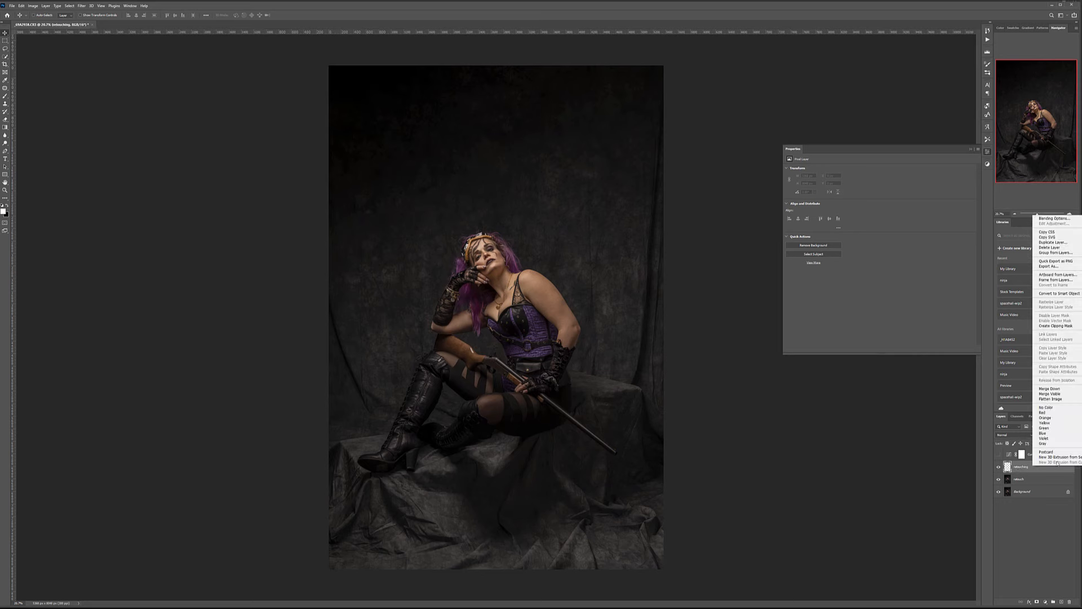
left_click(1053, 413)
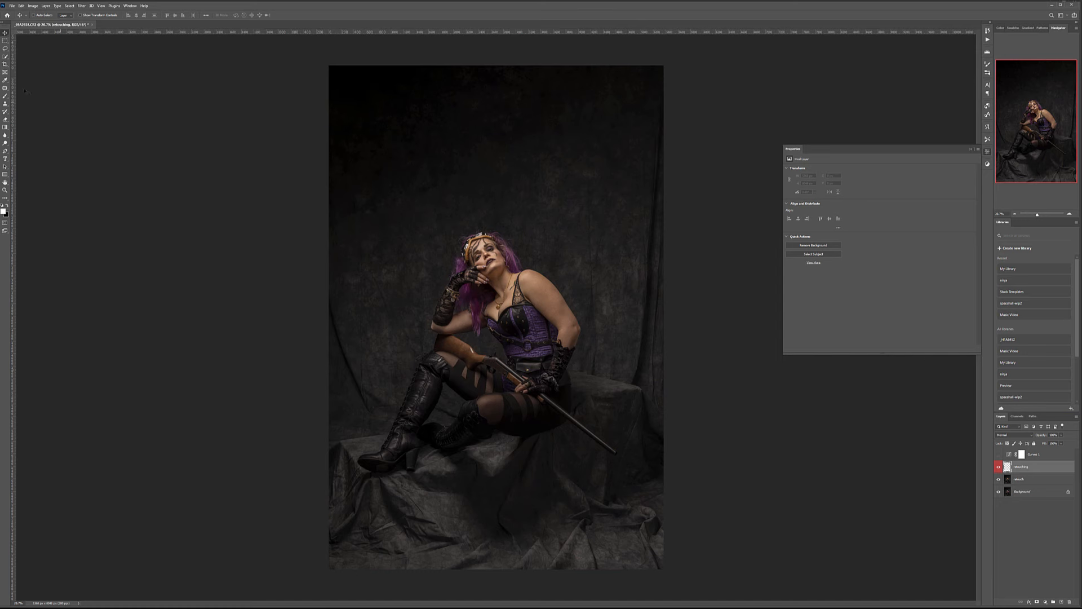
With a smaller sample-based Healing Brush, heal the blemishes around the brow.
right_click(5, 87)
left_click(33, 94)
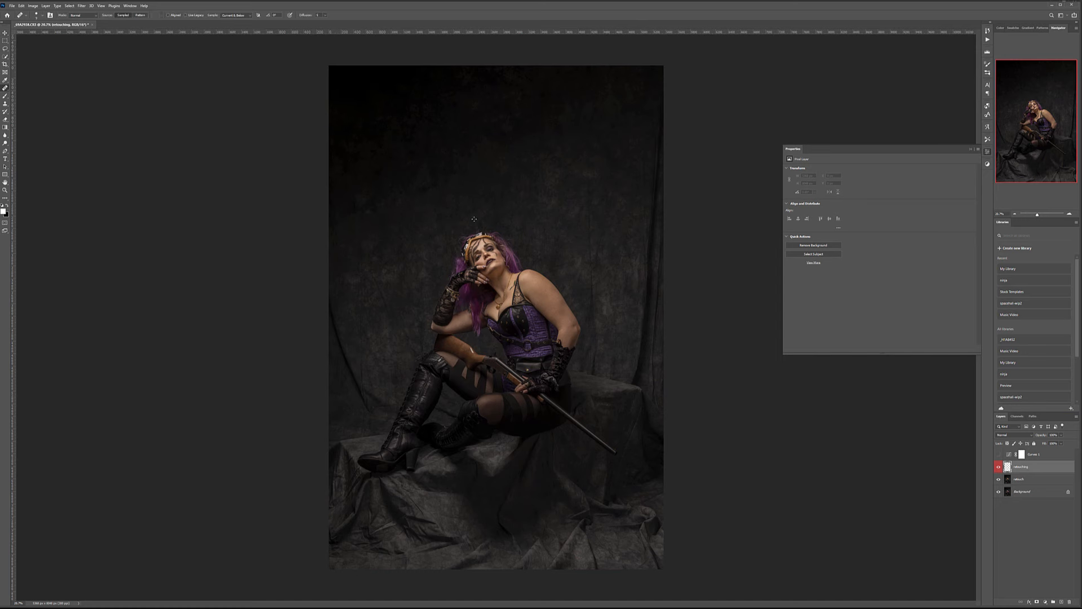
scroll(508, 226, "up", 10)
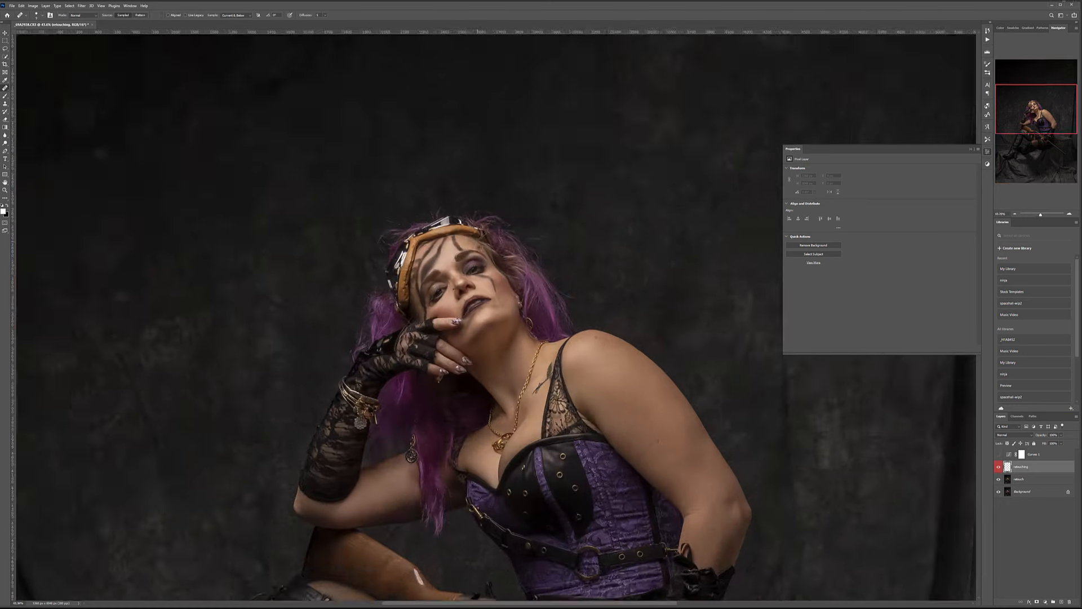
scroll(495, 320, "up", 5)
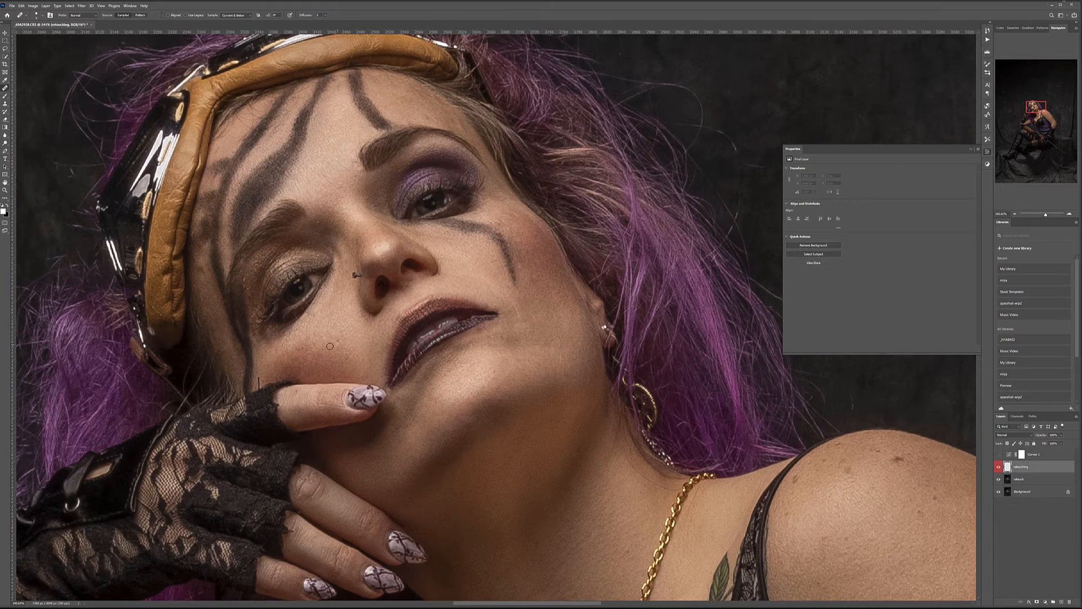
scroll(499, 159, "up", 3)
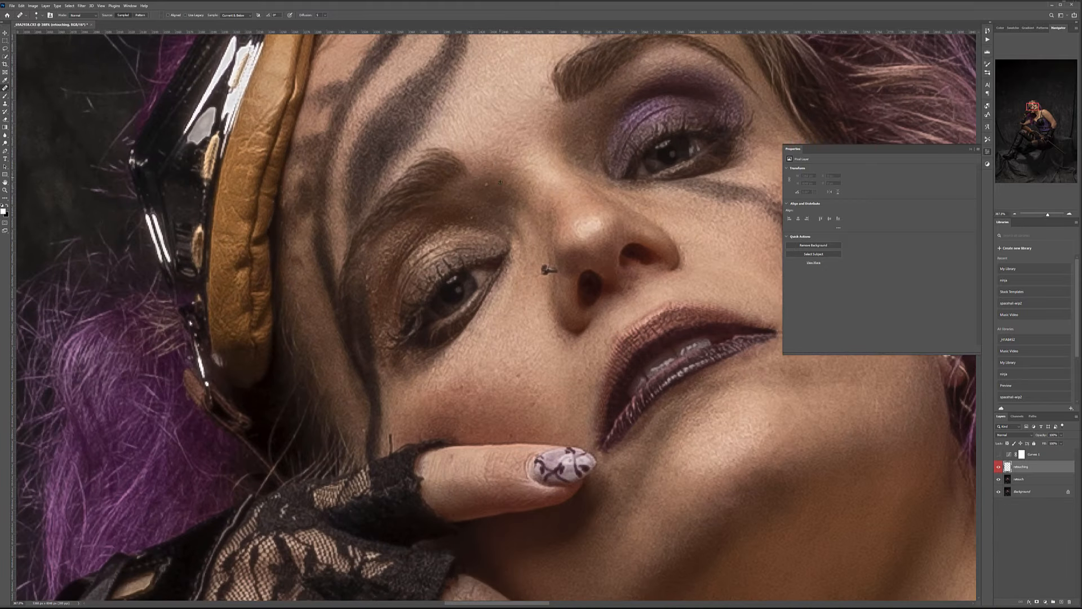
key("bracketleft")
left_click(497, 194, "alt")
left_click(488, 184)
left_click(477, 219)
Sample clean cheek skin and heal the spots on the cheek, chin and neck.
left_click(476, 372, "alt")
left_click(457, 386)
left_click(506, 413)
left_click(515, 428)
scroll(526, 309, "up", 5)
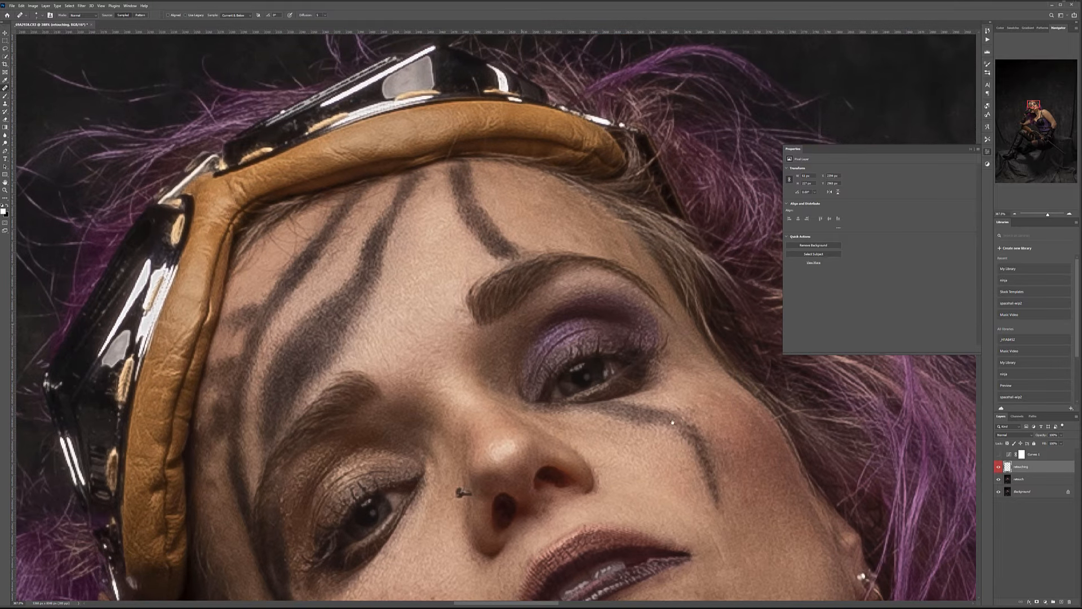
scroll(570, 353, "down", 15)
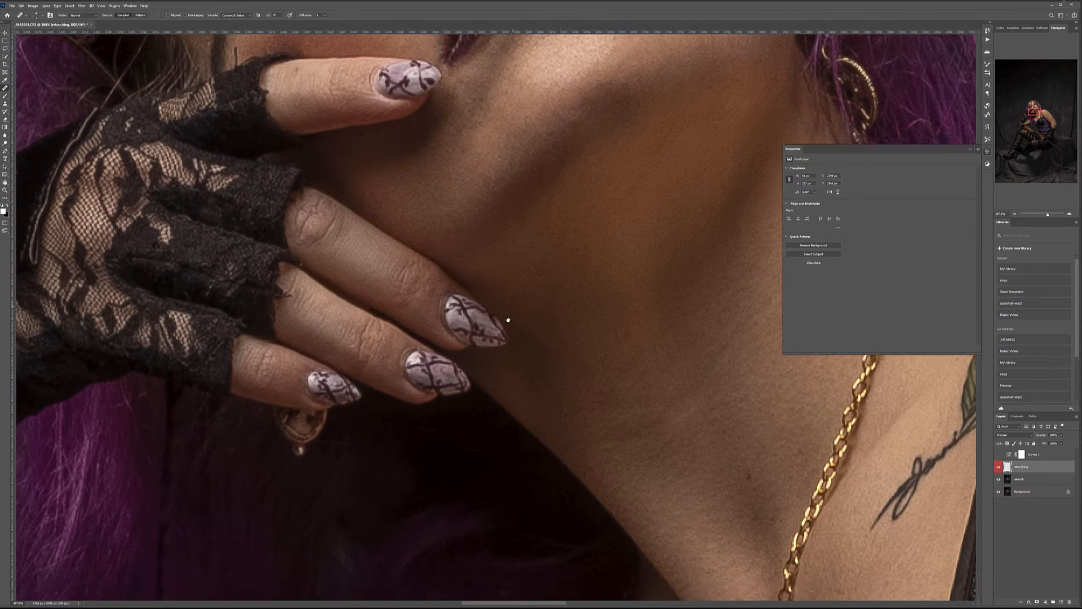
left_click_drag(508, 320, 503, 337)
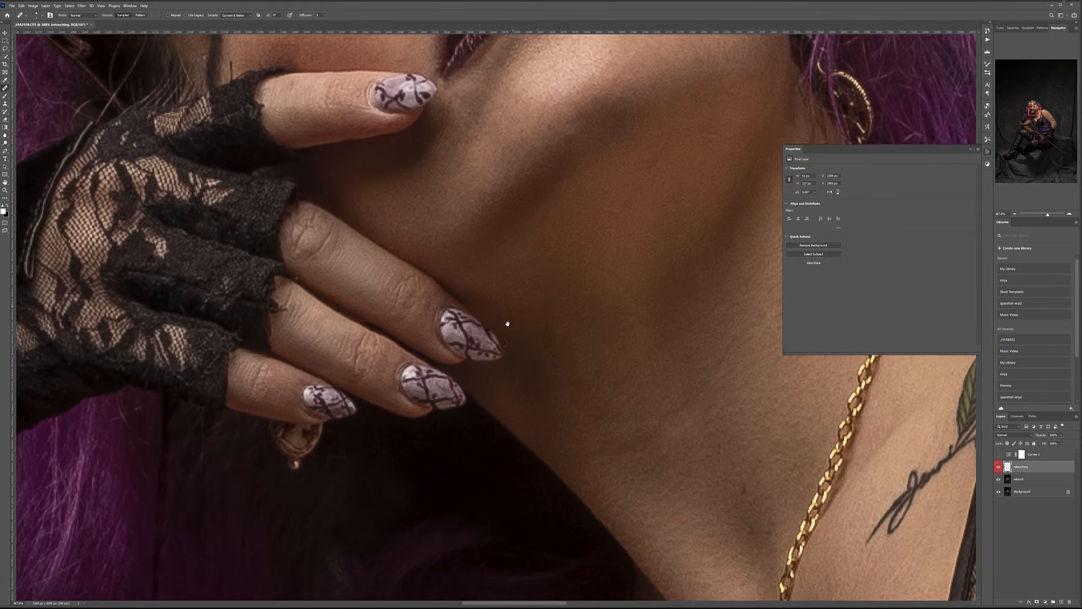
left_click(467, 165)
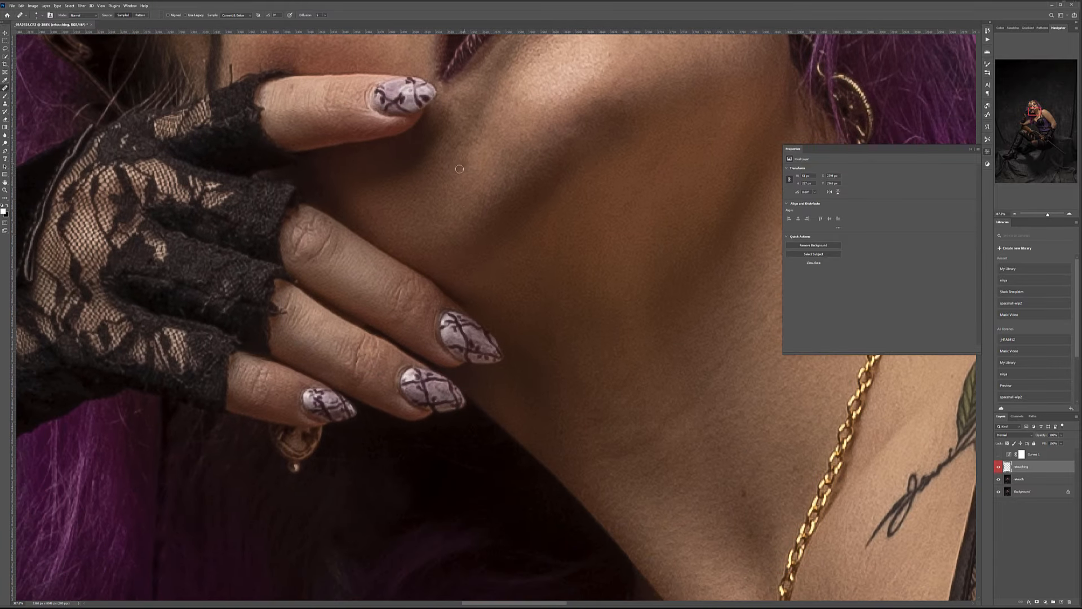
Pan across the shoulder, arm, lace glove, lips and eyes to inspect the skin for blemishes.
left_click_drag(637, 319, 481, 275)
left_click_drag(541, 221, 527, 152)
left_click_drag(517, 280, 473, 445)
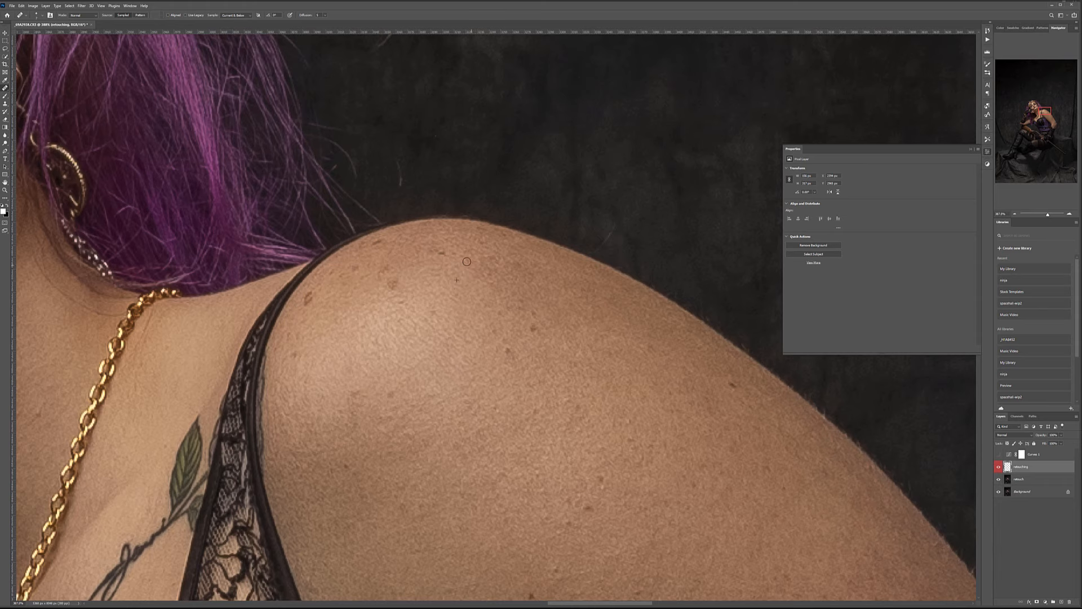
left_click_drag(615, 423, 465, 192)
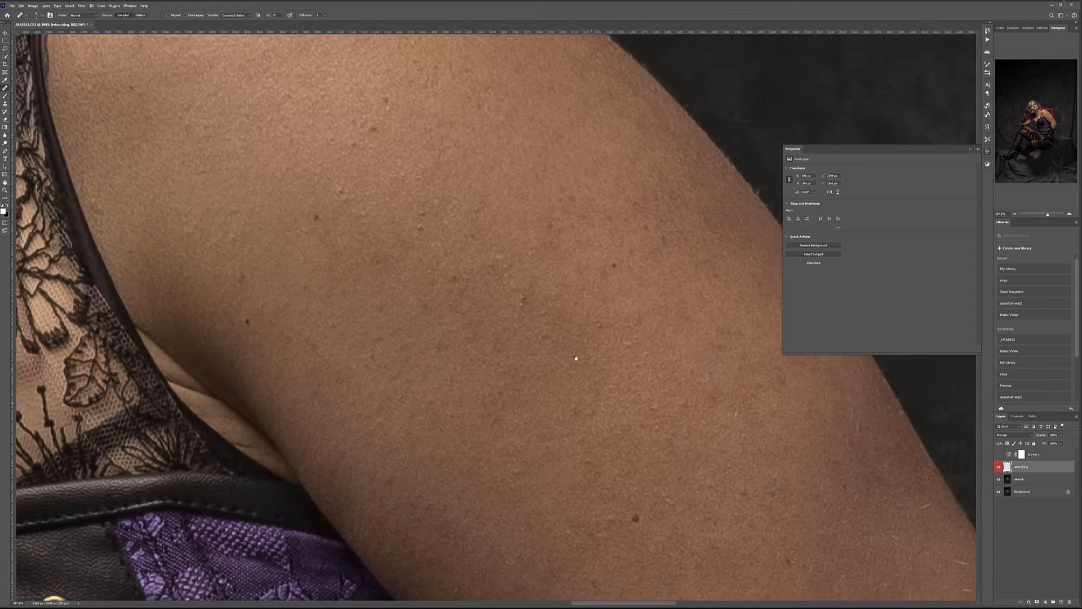
left_click_drag(614, 400, 469, 253)
left_click_drag(542, 383, 466, 222)
left_click_drag(468, 437, 458, 316)
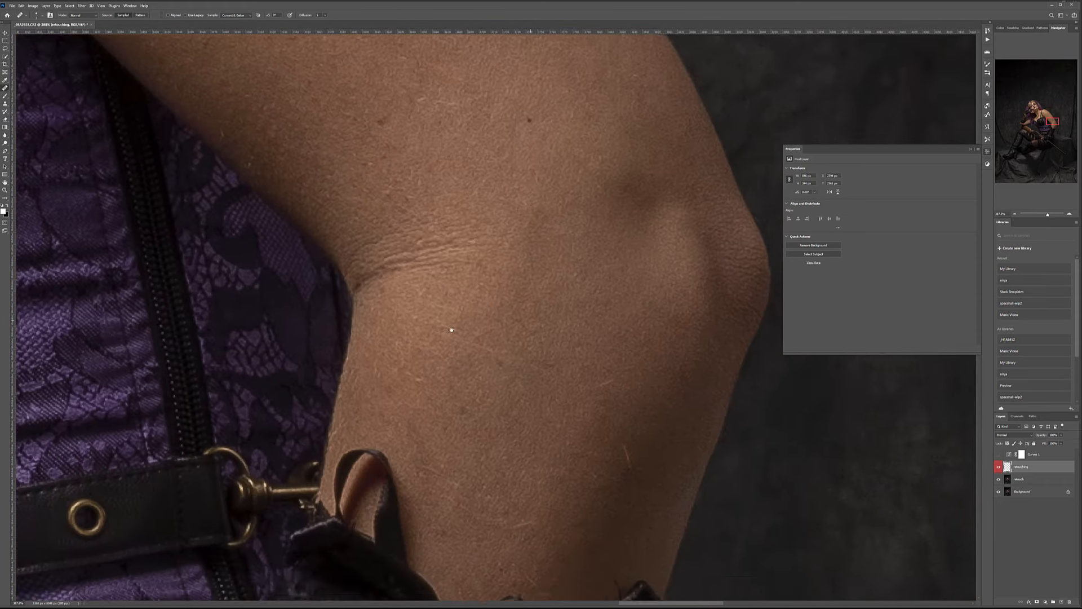
left_click_drag(439, 457, 434, 205)
left_click_drag(591, 319, 809, 379)
left_click_drag(394, 90, 635, 344)
left_click_drag(389, 340, 704, 140)
left_click_drag(349, 402, 580, 541)
left_click_drag(487, 45, 372, 406)
left_click_drag(608, 118, 339, 414)
left_click_drag(778, 321, 397, 194)
left_click_drag(498, 232, 483, 254)
left_click_drag(368, 259, 388, 304)
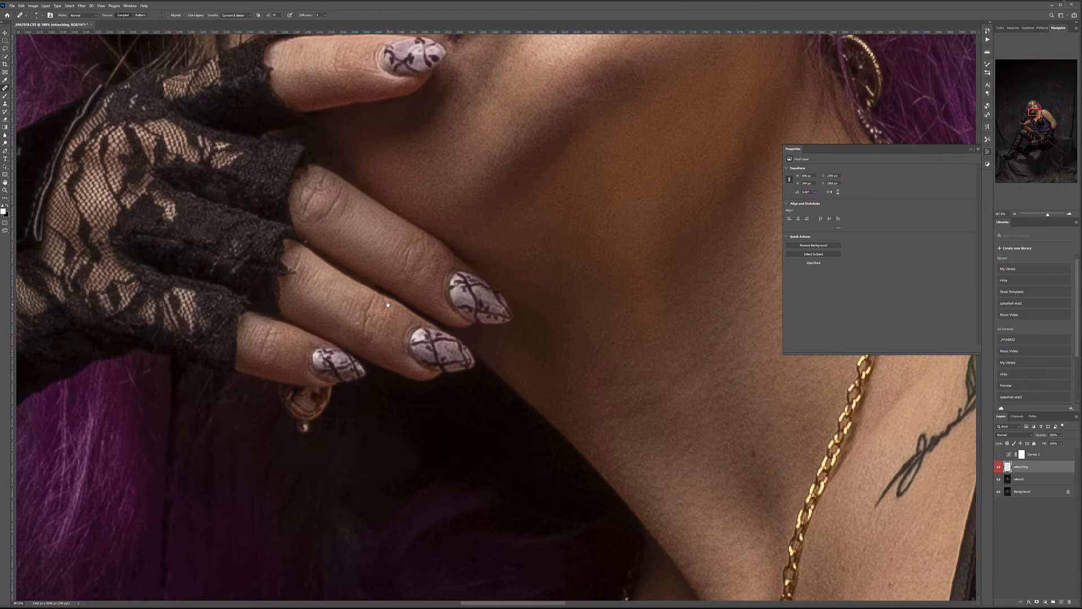
left_click_drag(394, 182, 419, 261)
left_click_drag(372, 167, 421, 213)
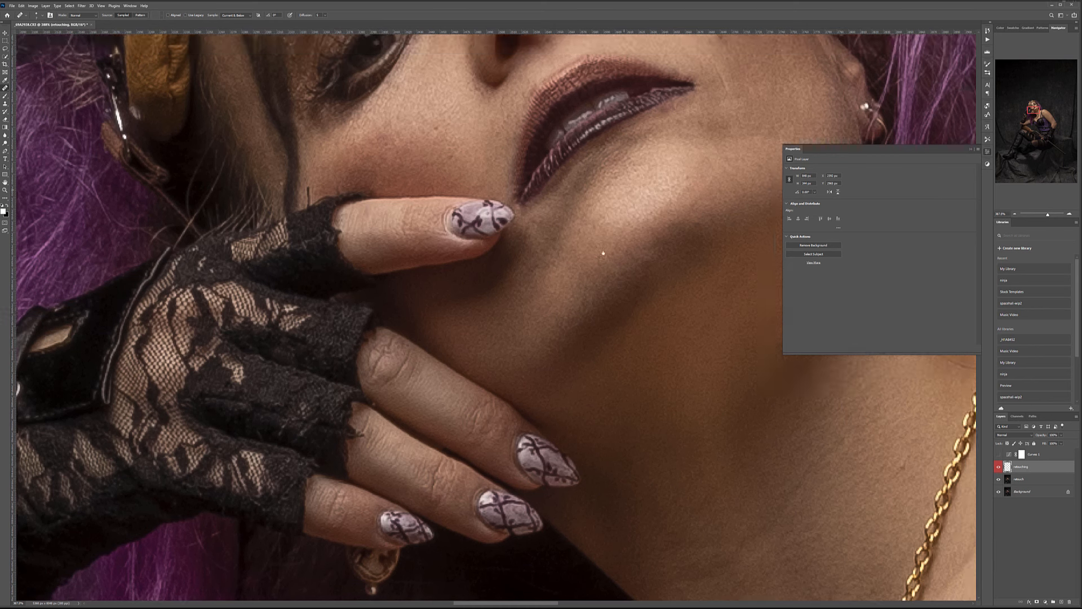
left_click_drag(603, 253, 589, 357)
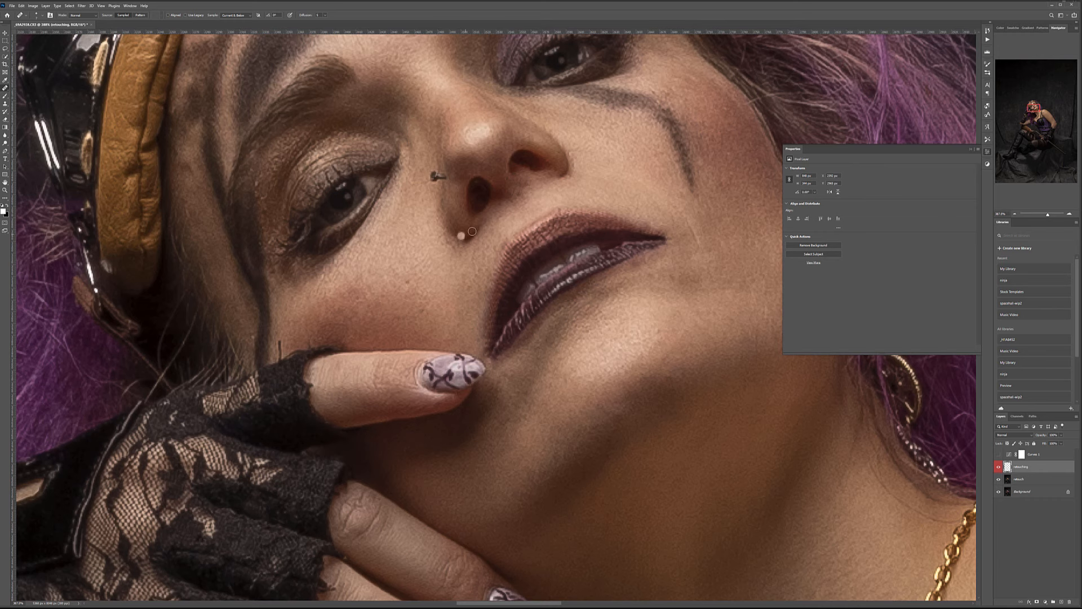
left_click_drag(407, 212, 445, 257)
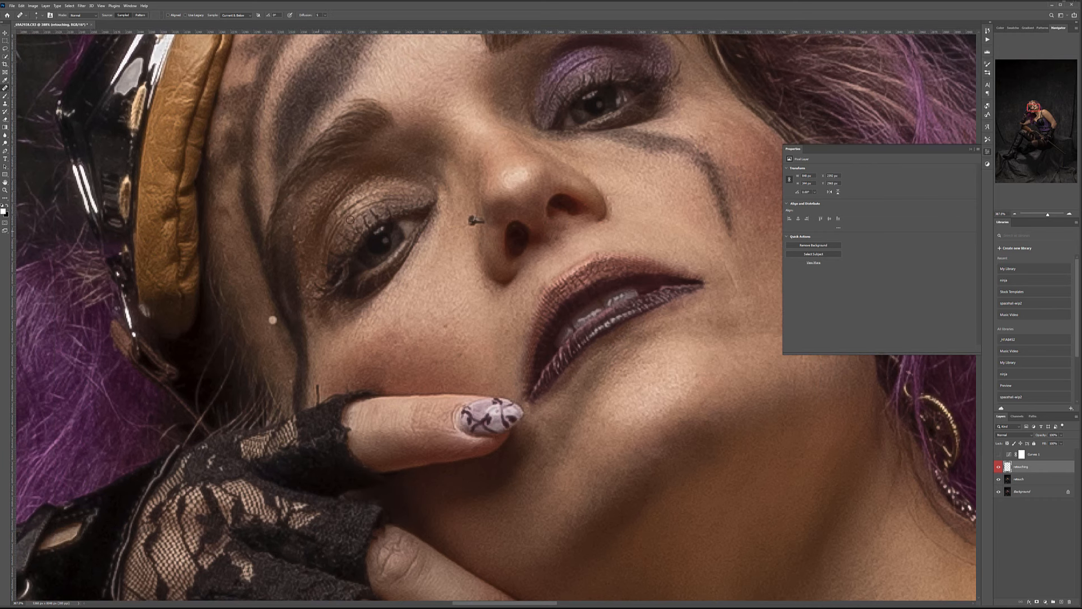
left_click_drag(508, 125, 382, 238)
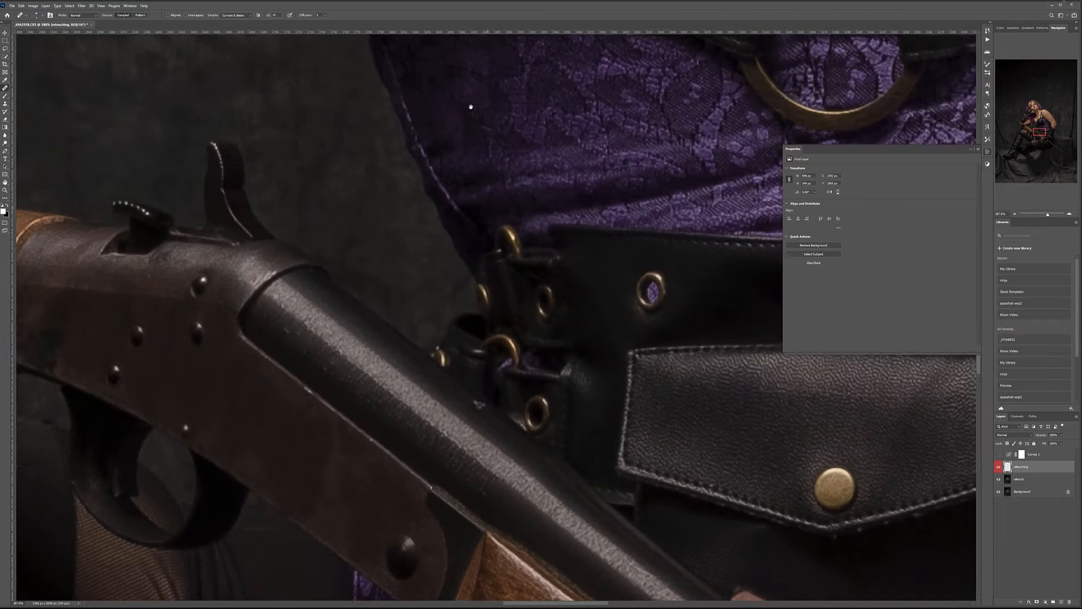
Zoom onto the boot sole and start healing its light patch with an enlarged Healing Brush.
scroll(442, 297, "down", 7)
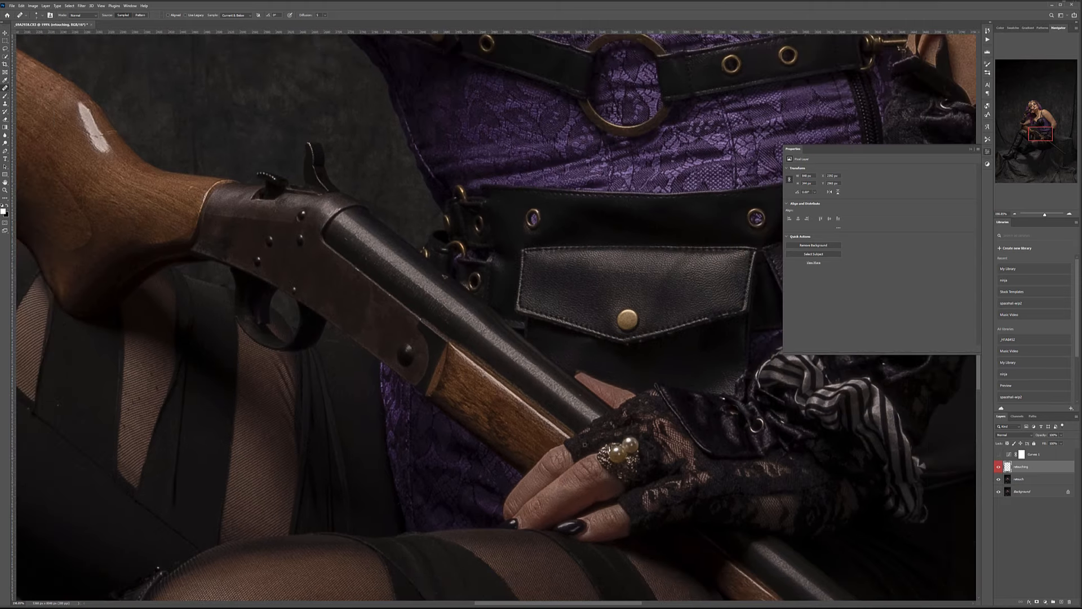
left_click_drag(695, 547, 679, 372)
left_click_drag(338, 558, 652, 445)
left_click_drag(417, 434, 633, 213)
left_click_drag(451, 446, 683, 329)
left_click_drag(366, 558, 574, 414)
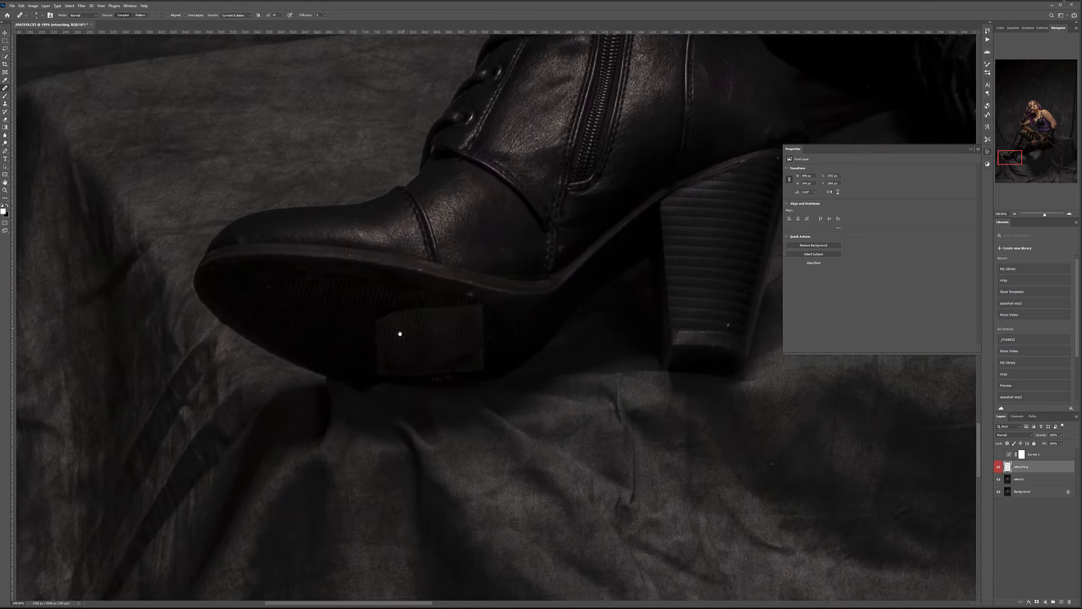
scroll(402, 356, "up", 4)
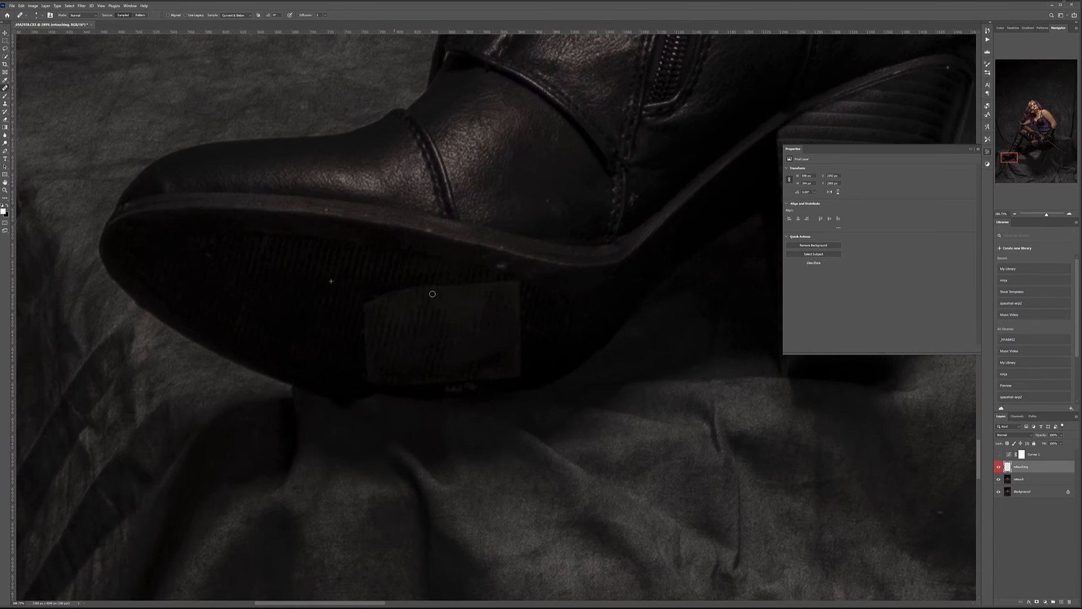
left_click(379, 337)
mouse_move(379, 337)
left_mouse_down()
mouse_move(438, 328)
mouse_move(410, 319)
left_mouse_up()
key("bracketright")
key("bracketright")
mouse_move(386, 300)
left_mouse_down()
mouse_move(458, 302)
mouse_move(440, 303)
mouse_move(381, 379)
mouse_move(454, 345)
mouse_move(430, 343)
left_mouse_up()
Resample ribbed sole texture to heal the rest of the patch and the light streak.
left_click(265, 280, "alt")
mouse_move(467, 292)
left_mouse_down()
mouse_move(522, 295)
mouse_move(485, 287)
mouse_move(473, 300)
mouse_move(527, 316)
left_mouse_up()
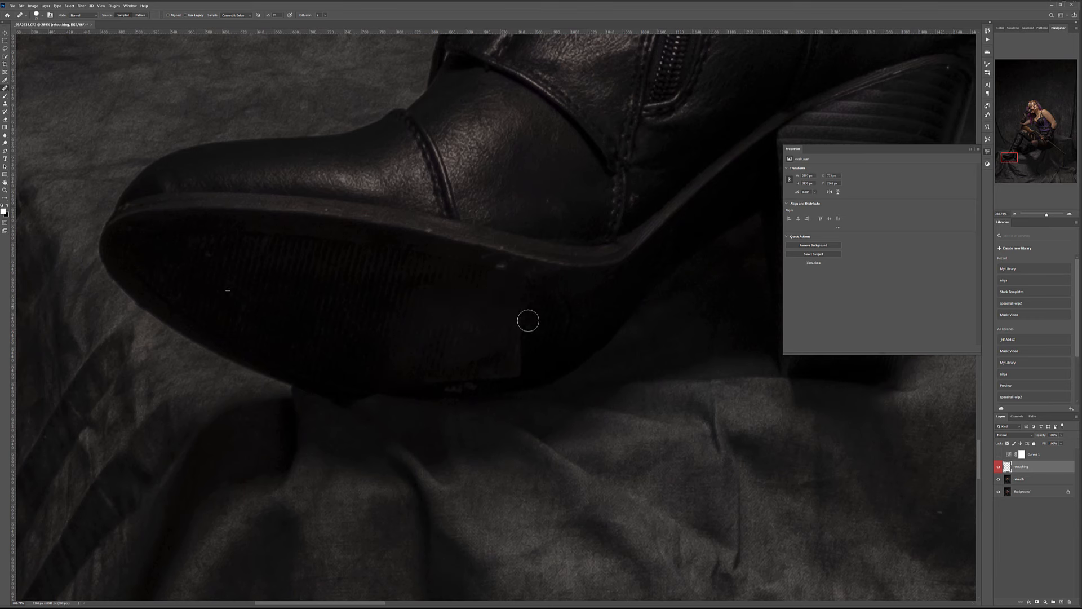
mouse_move(415, 306)
left_mouse_down()
mouse_move(447, 333)
mouse_move(526, 355)
mouse_move(478, 390)
mouse_move(419, 363)
mouse_move(507, 318)
mouse_move(424, 382)
mouse_move(453, 350)
mouse_move(467, 296)
left_mouse_up()
left_click(297, 293, "alt")
mouse_move(467, 296)
left_mouse_down()
mouse_move(426, 310)
mouse_move(449, 290)
mouse_move(456, 360)
mouse_move(522, 330)
left_mouse_up()
left_click(262, 284, "alt")
left_click(348, 310, "alt")
left_click_drag(453, 359, 476, 368)
scroll(532, 355, "down", 12)
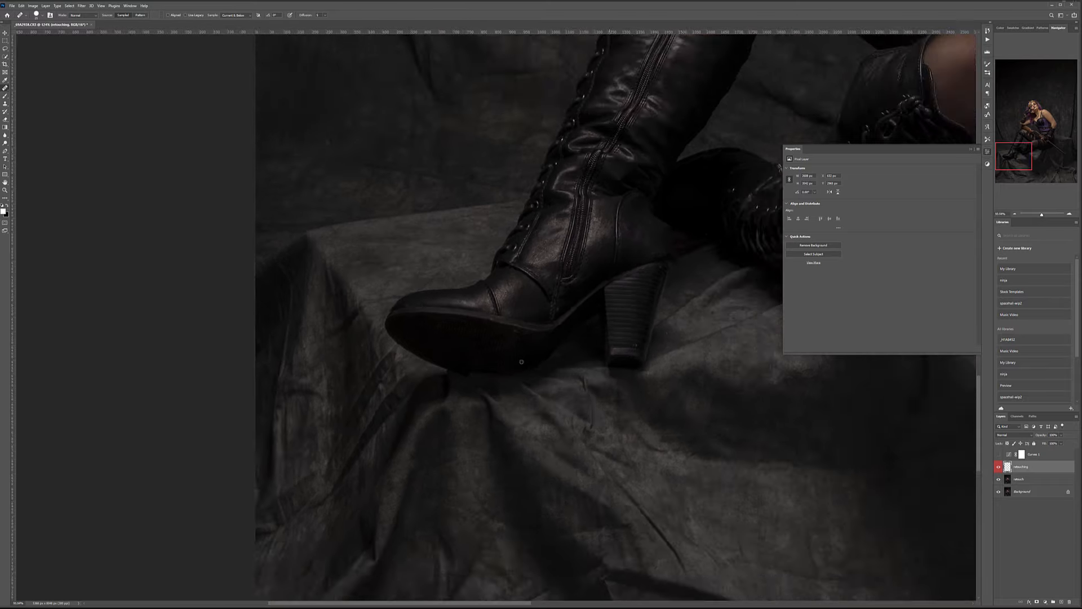
scroll(623, 320, "down", 2)
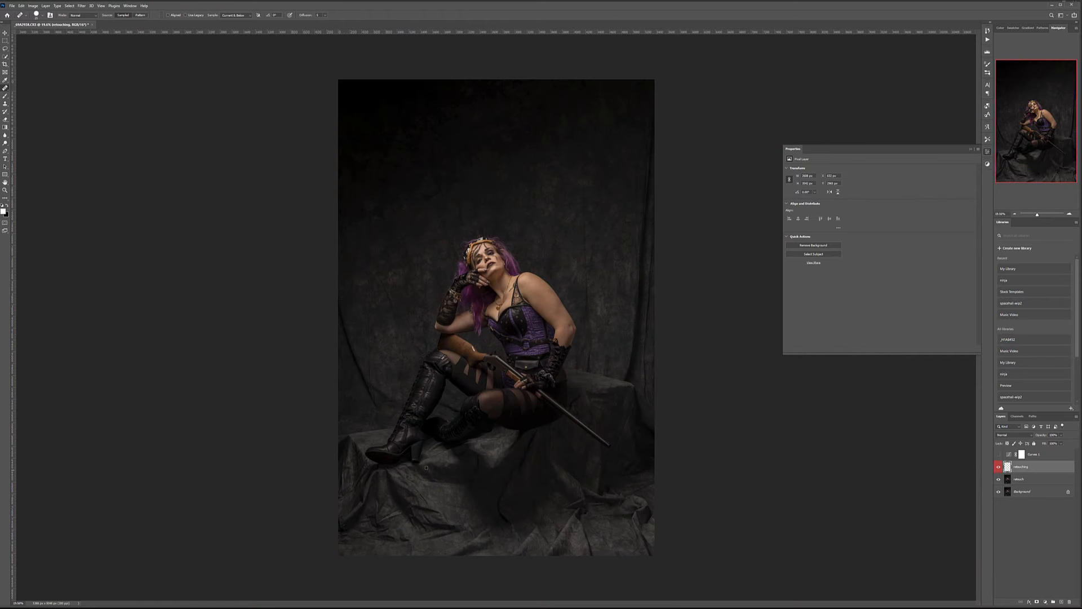
scroll(491, 267, "up", 5)
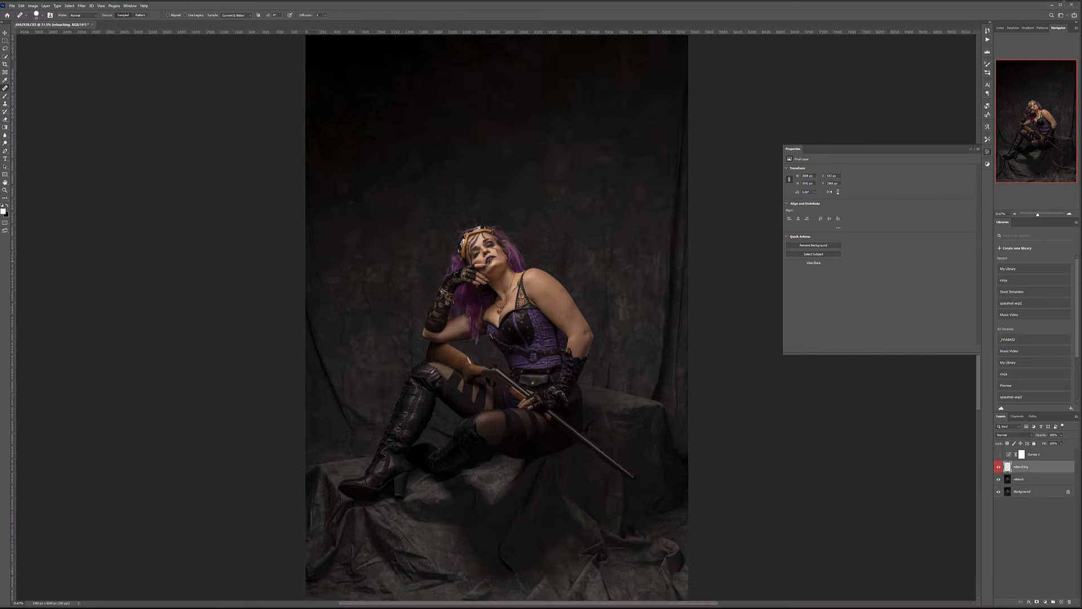
scroll(489, 257, "down", 2)
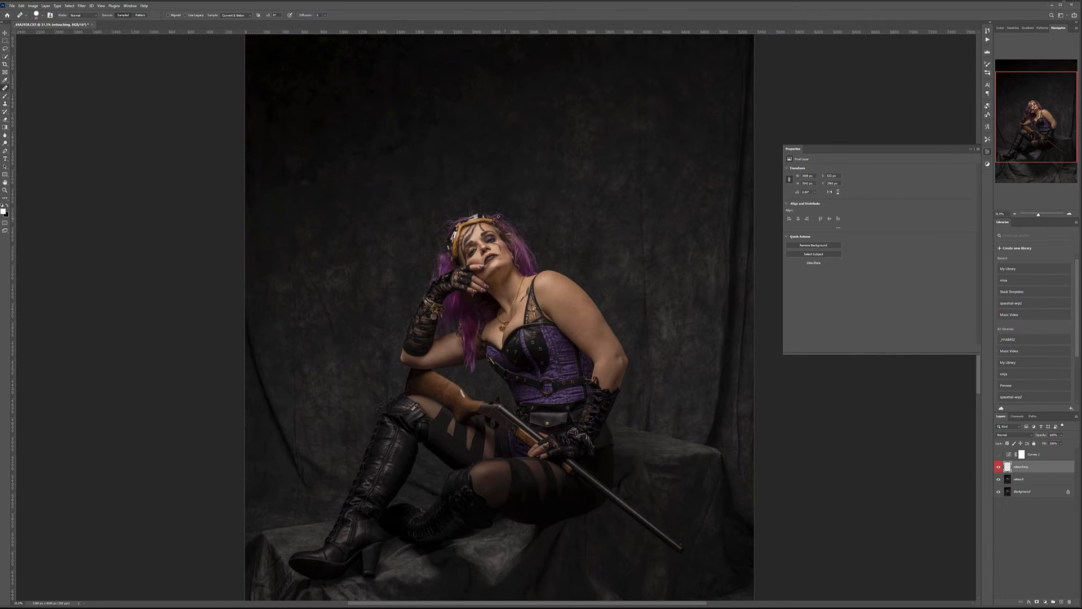
left_click(5, 33)
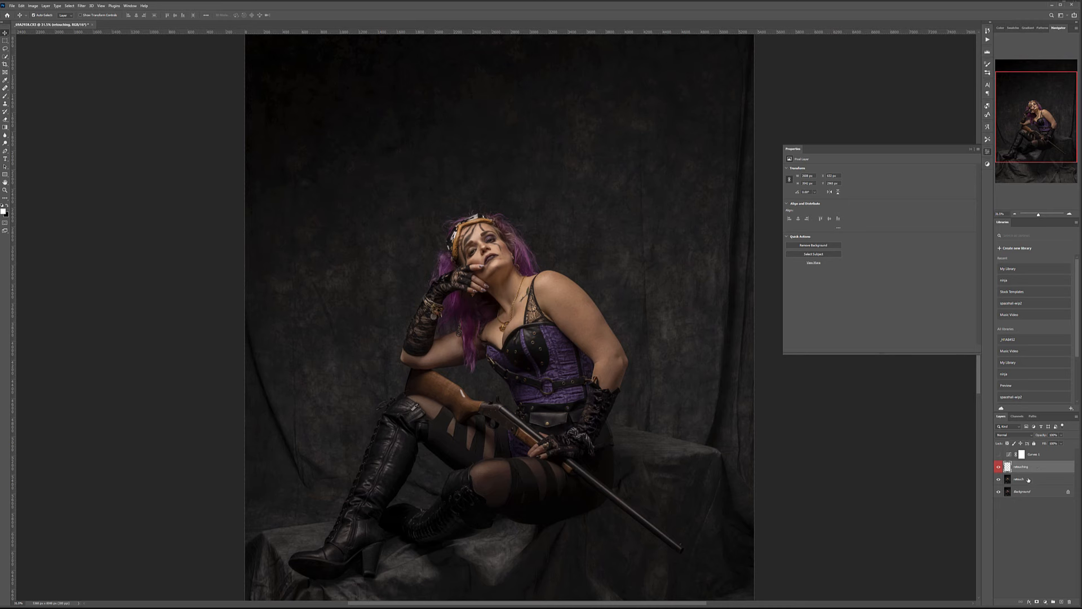
Stamp all visible layers into a new merged layer, tag it orange and name it smooth.
key("ctrl+shift+alt+e")
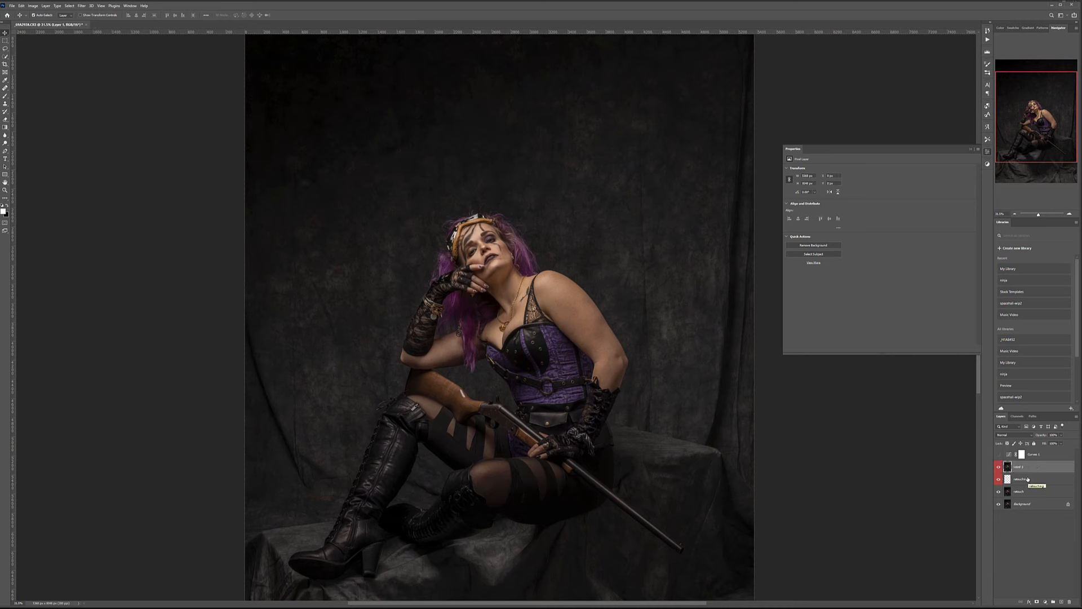
right_click(1034, 466)
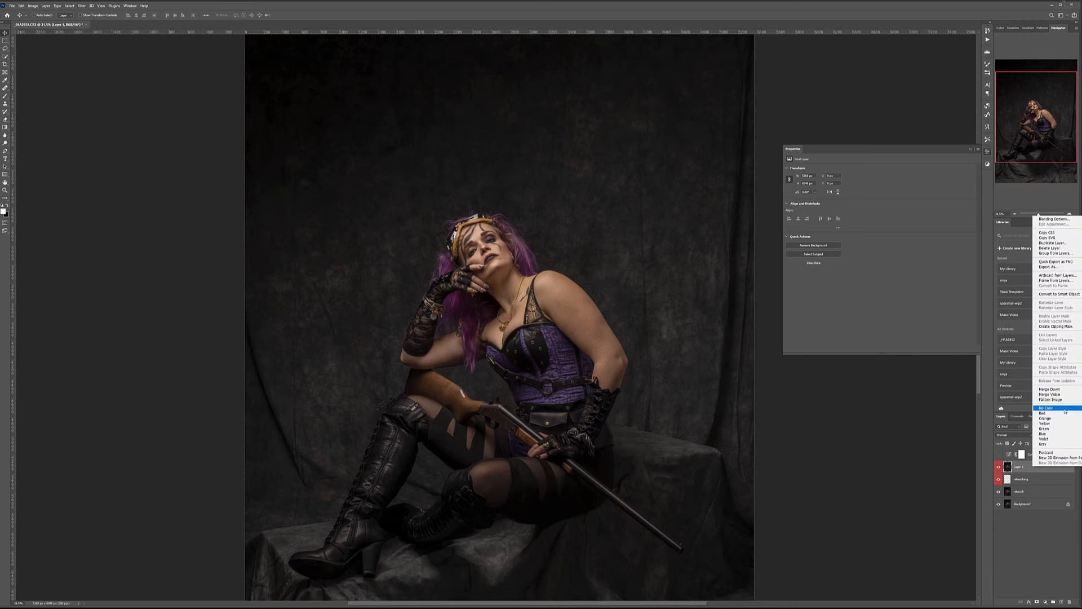
left_click(1064, 421)
double_click(1018, 466)
type("li")
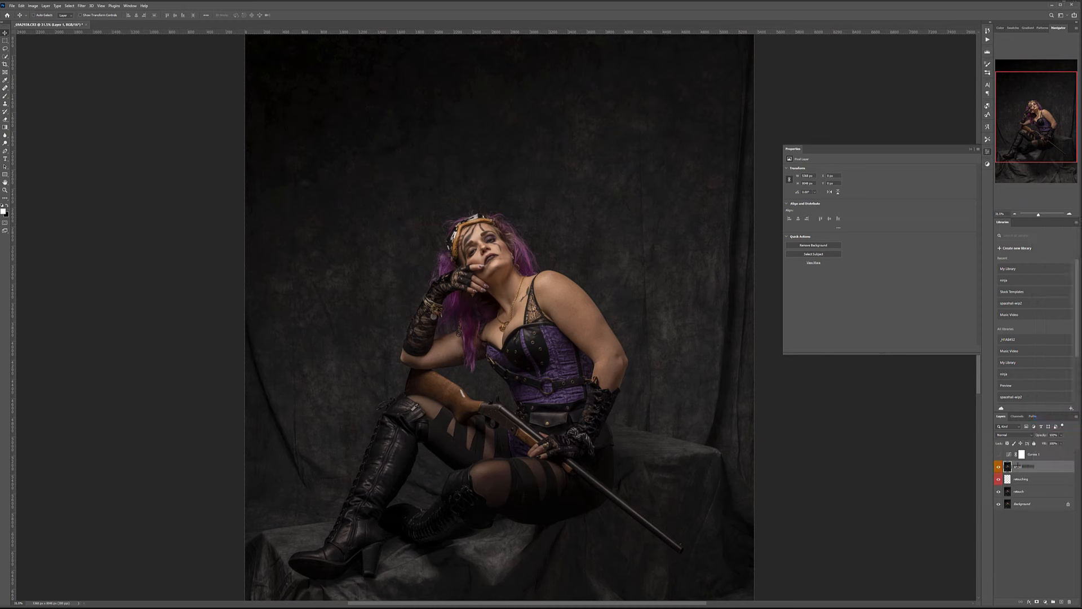
key("Return")
Zoom and pan around the face and shoulders to inspect the retouched skin.
scroll(539, 279, "up", 4)
scroll(571, 316, "up", 2)
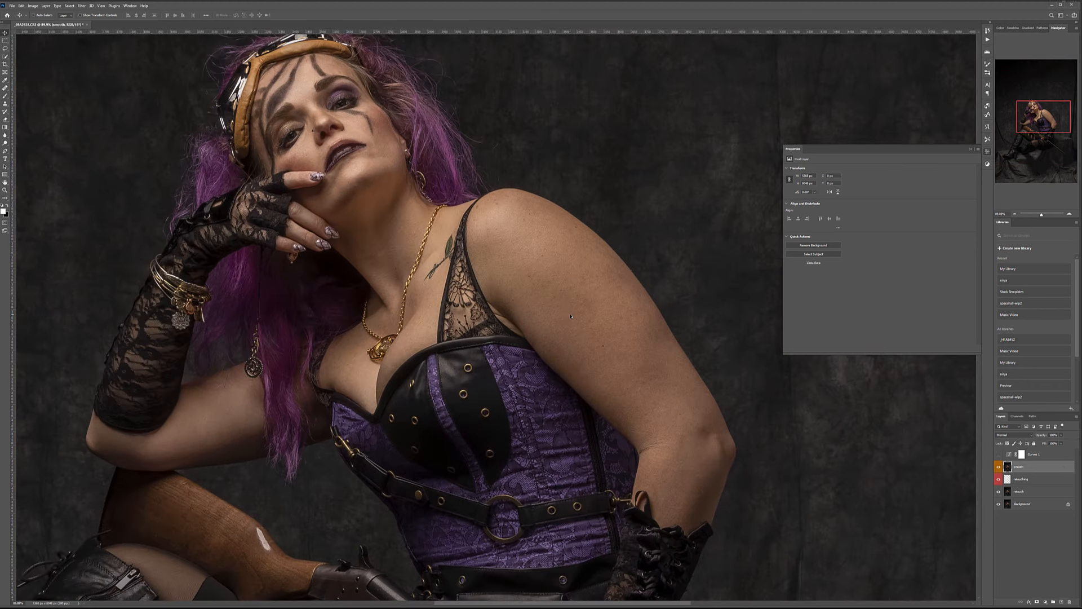
scroll(510, 218, "up", 6)
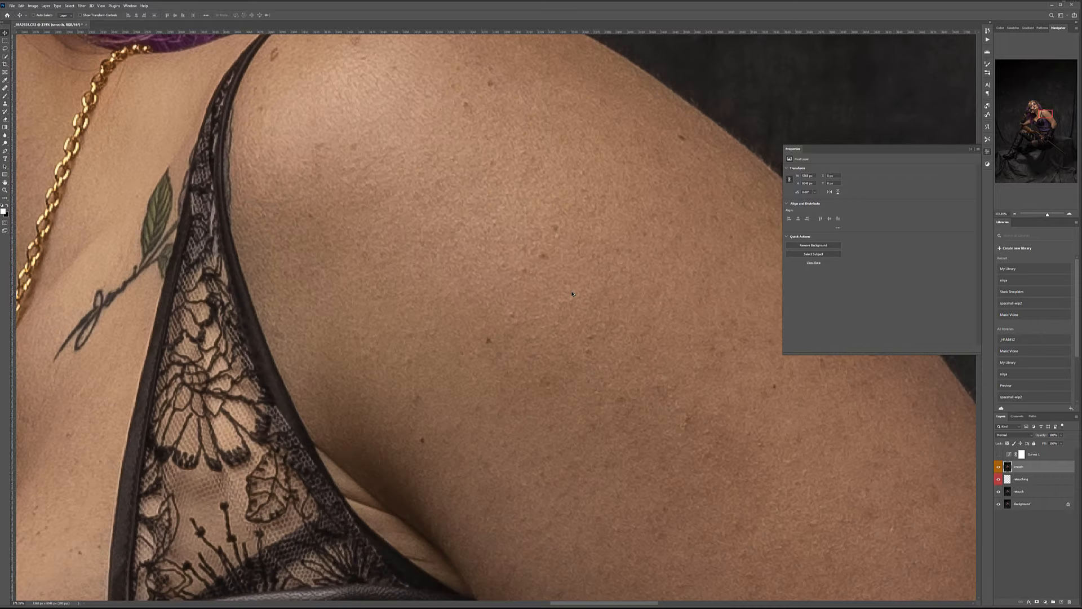
scroll(572, 294, "up", 1)
scroll(572, 294, "down", 2)
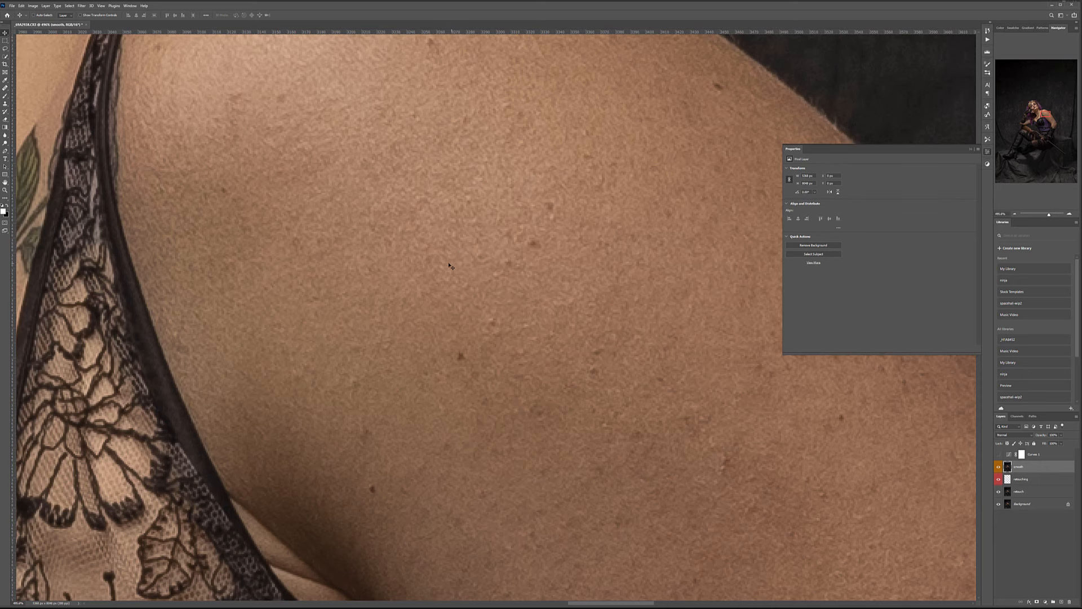
scroll(454, 266, "down", 3)
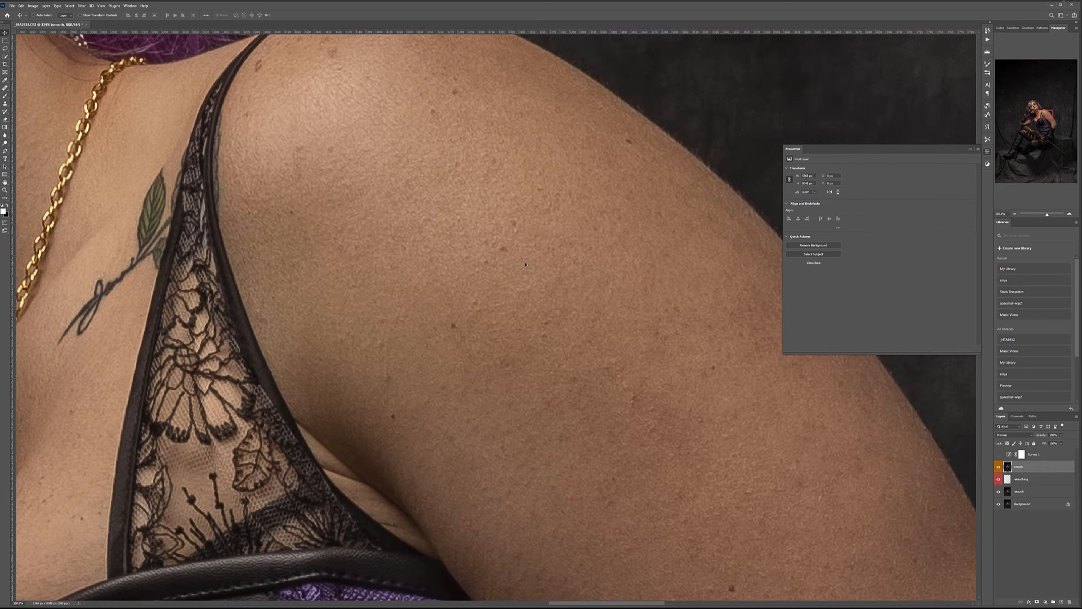
scroll(526, 264, "down", 3)
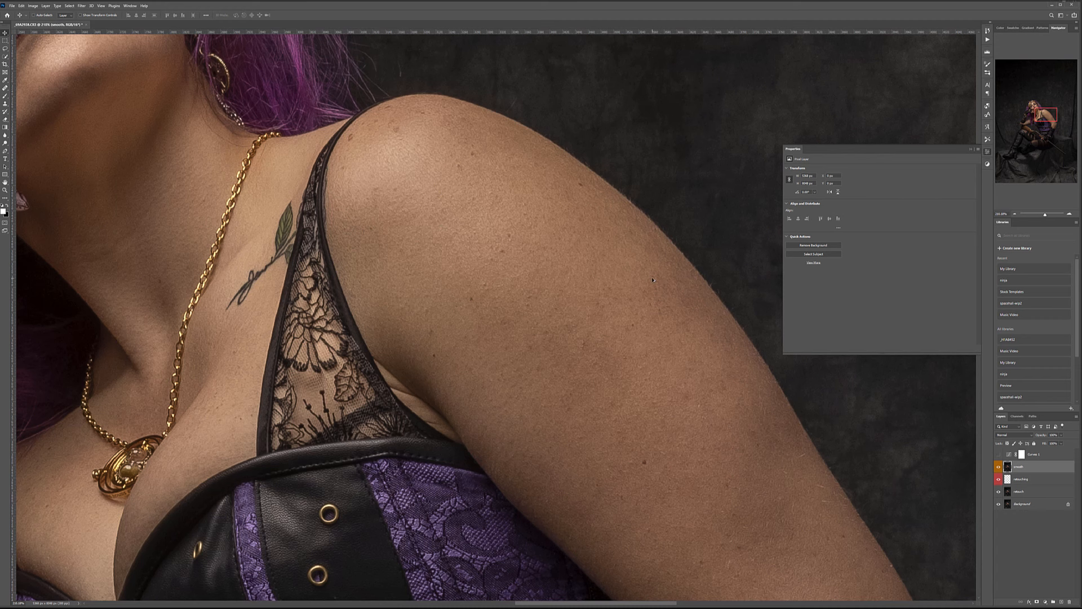
scroll(380, 243, "down", 3)
left_click_drag(225, 186, 305, 241)
scroll(297, 207, "down", 1)
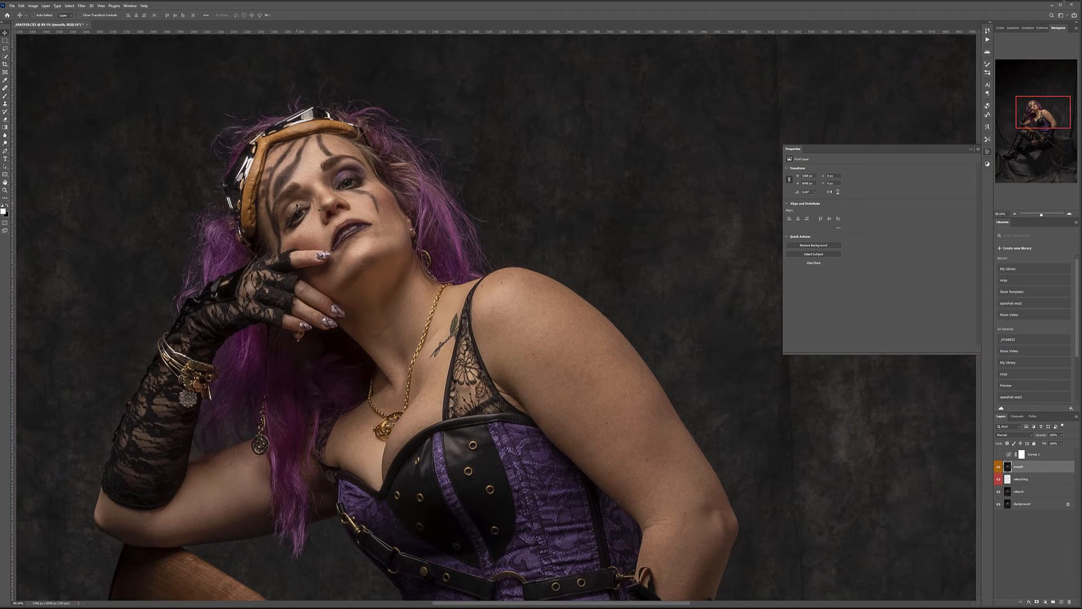
left_click_drag(297, 203, 354, 222)
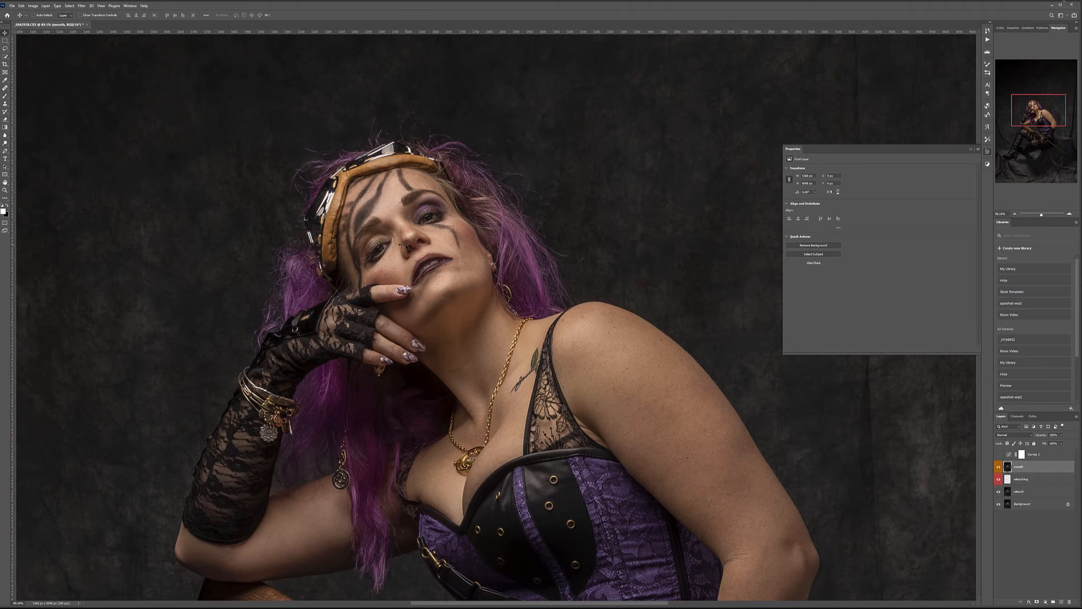
scroll(407, 247, "up", 2)
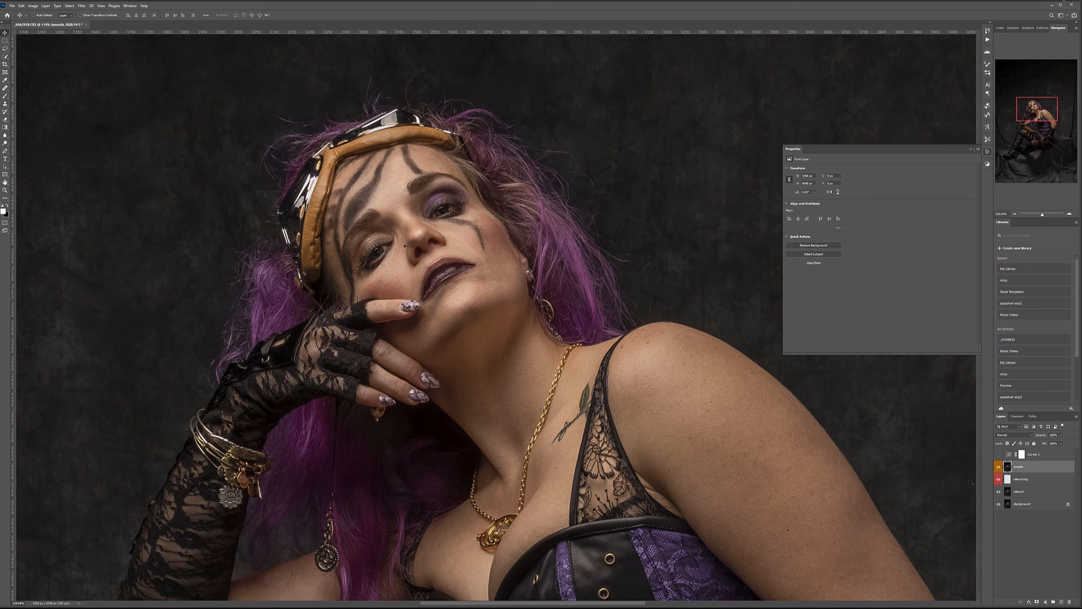
Apply Filter > Noise > Dust & Scratches with a 13-pixel radius to the smooth layer.
left_click(82, 6)
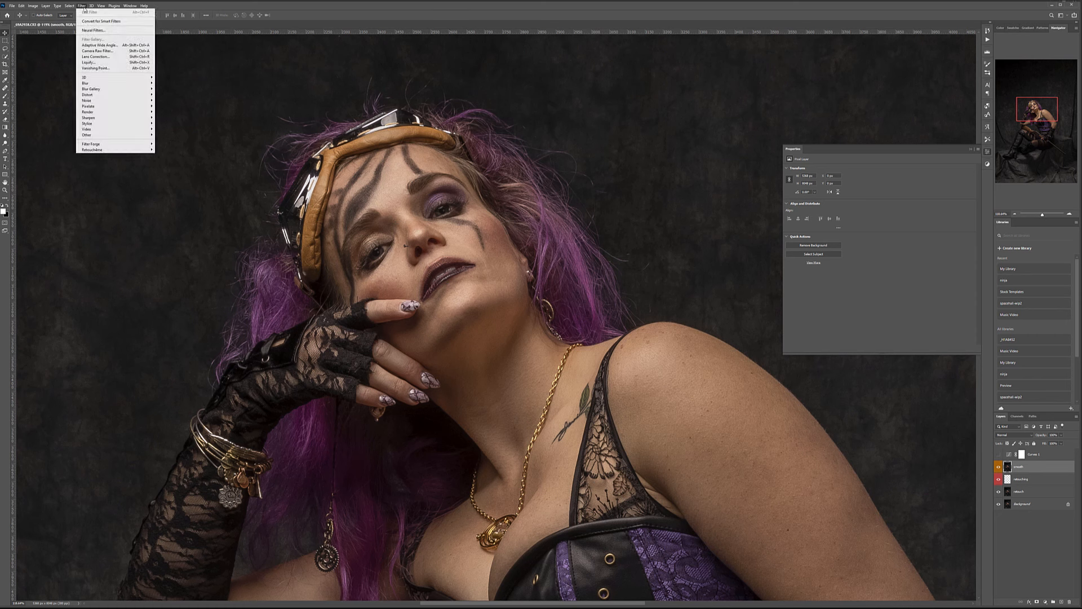
mouse_move(124, 100)
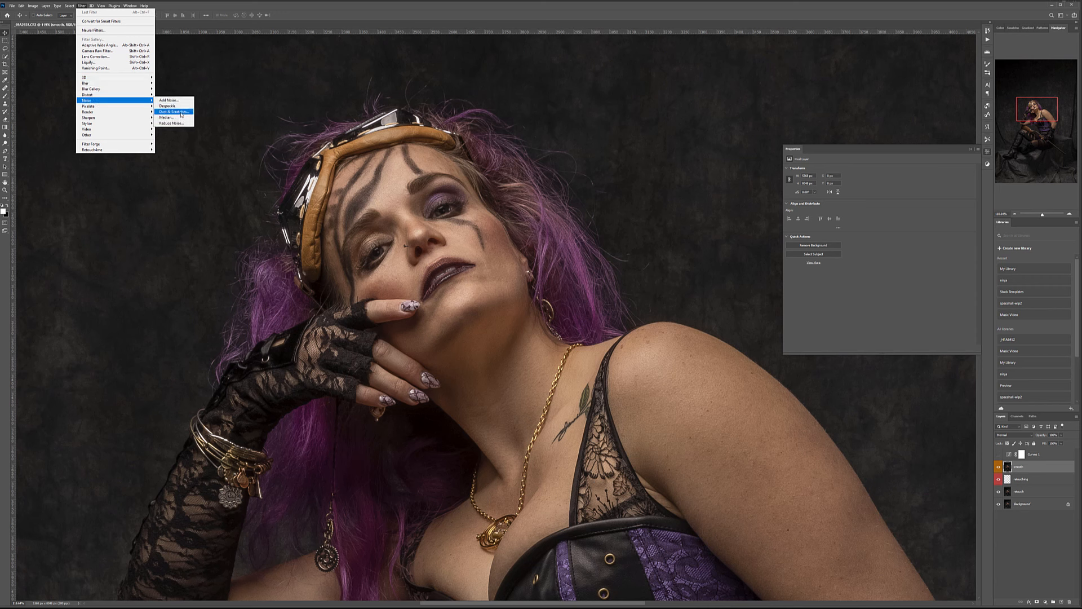
left_click(173, 112)
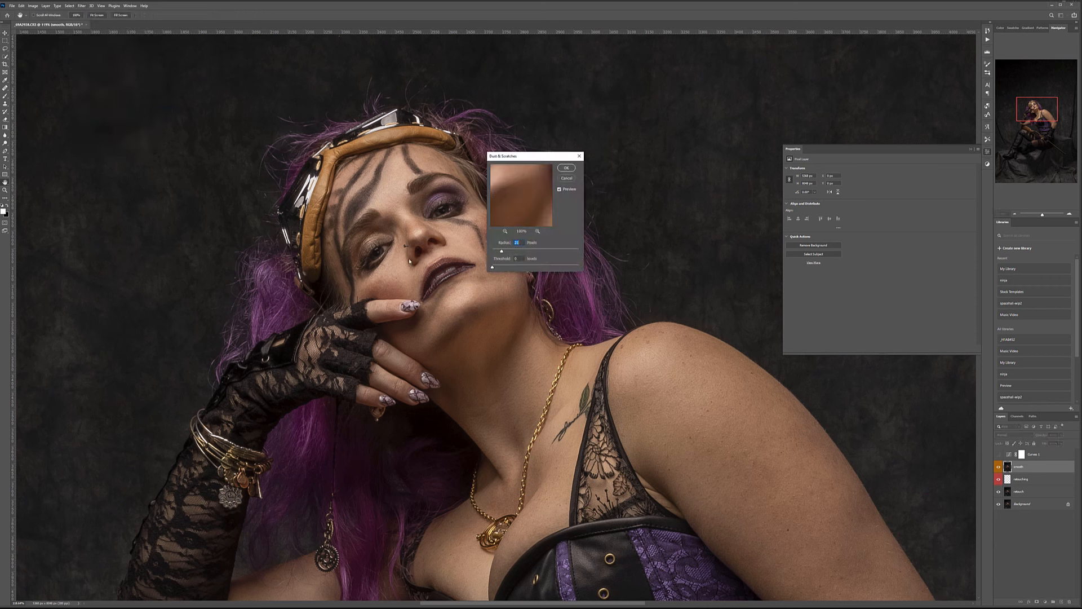
left_click_drag(500, 252, 499, 252)
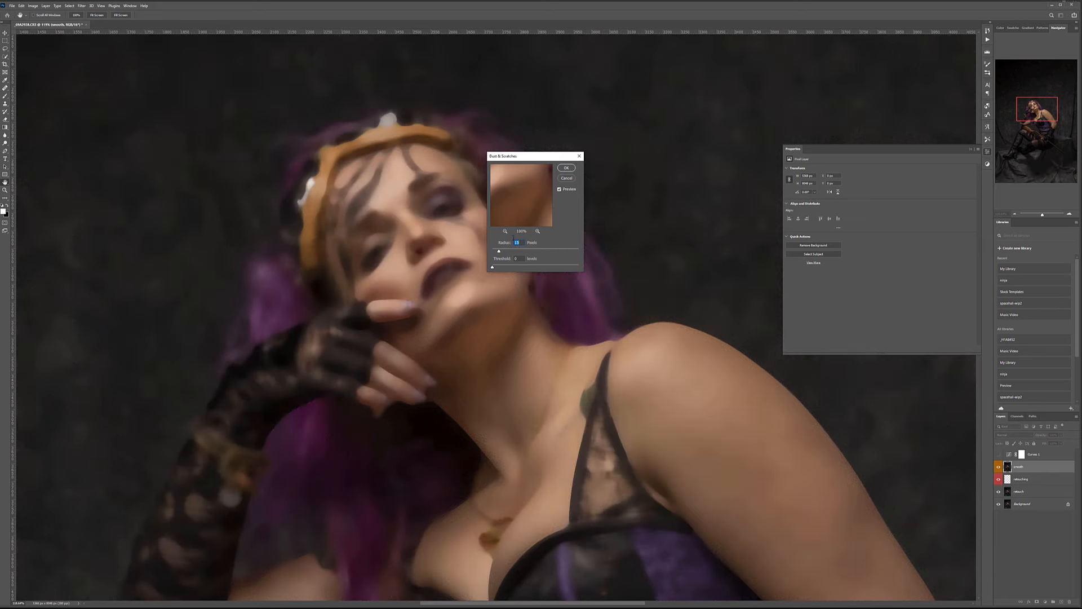
left_click_drag(499, 253, 498, 253)
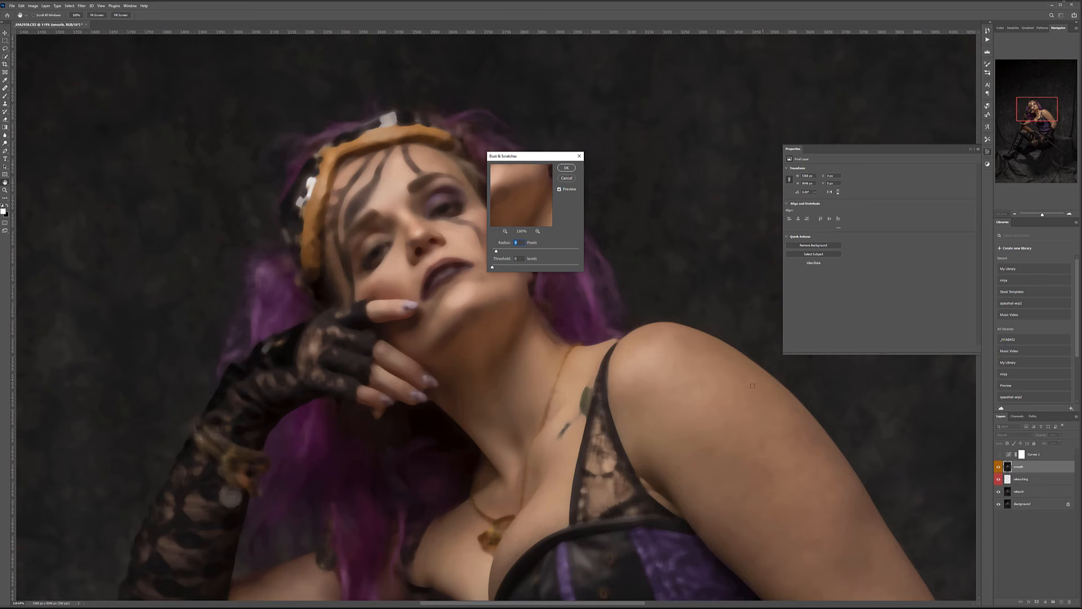
left_click(565, 168)
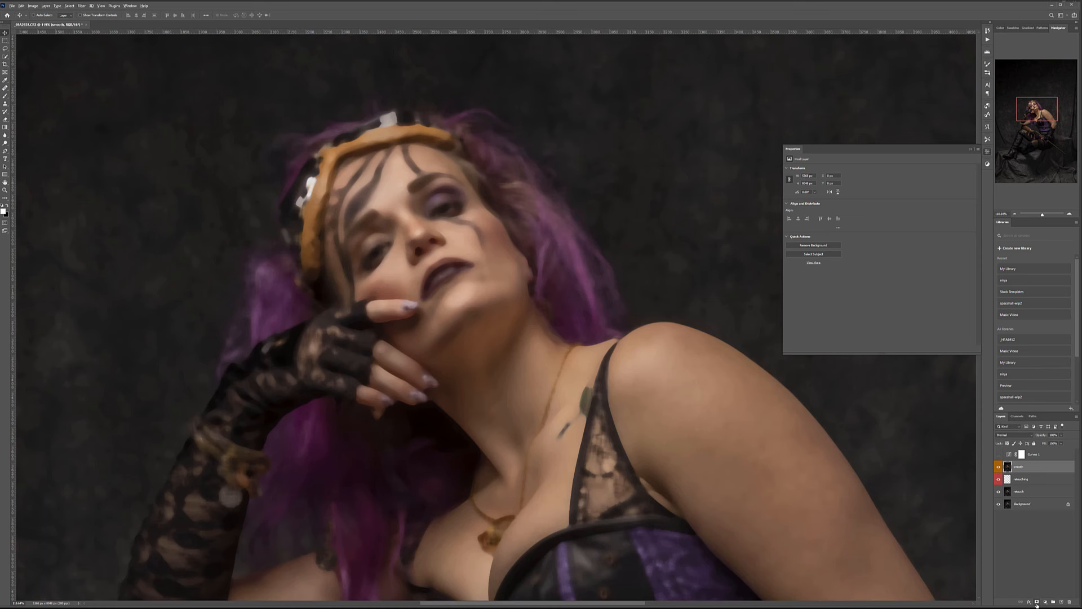
Add a black mask hiding the smooth layer, switch to the Brush, and preview the mask.
left_click(1037, 602, "alt")
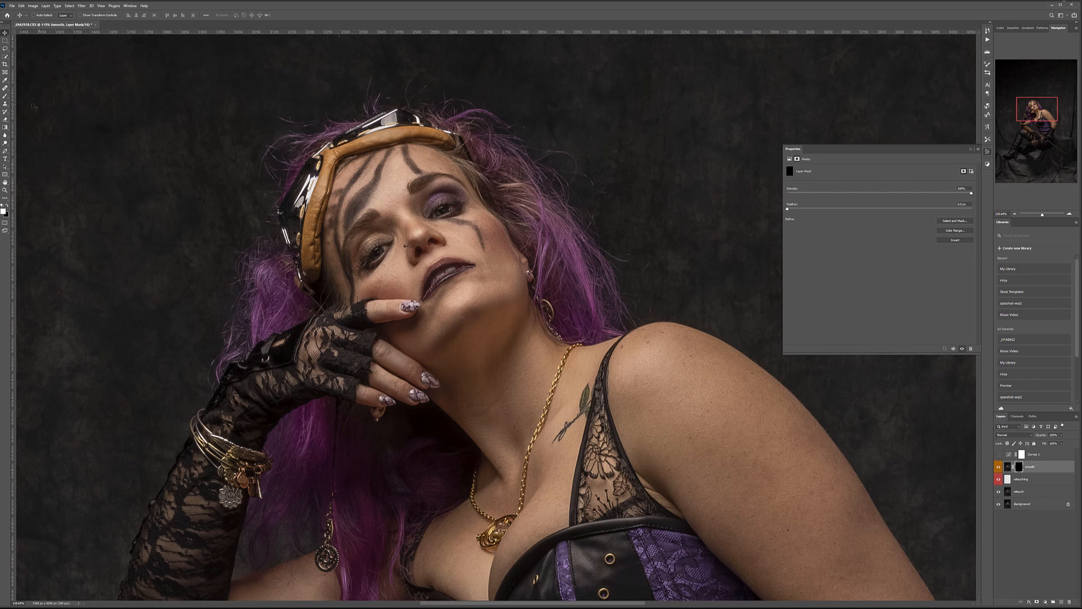
key("b")
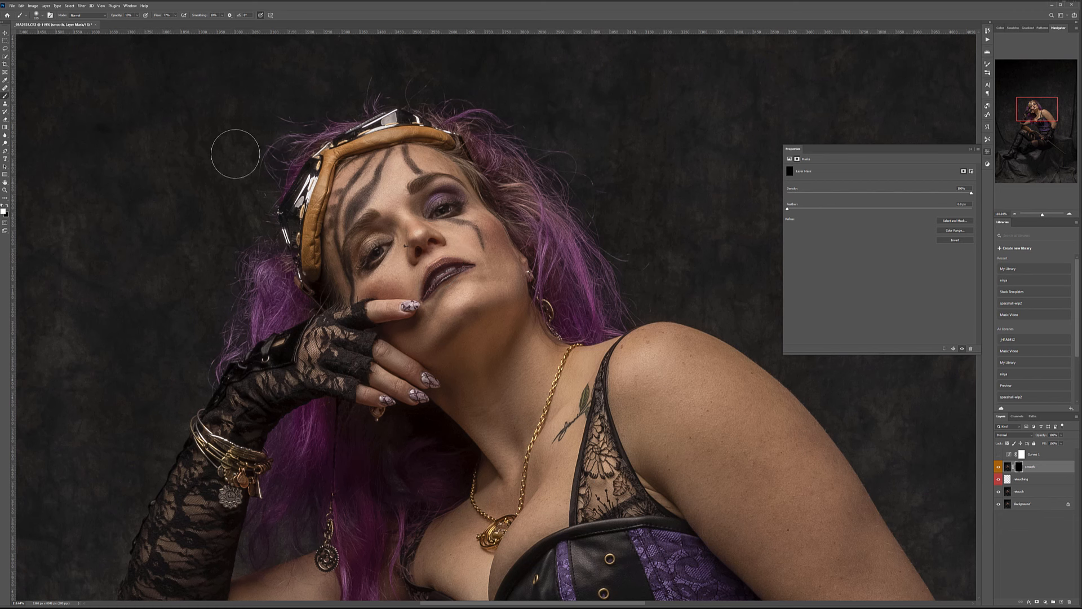
scroll(418, 260, "up", 8)
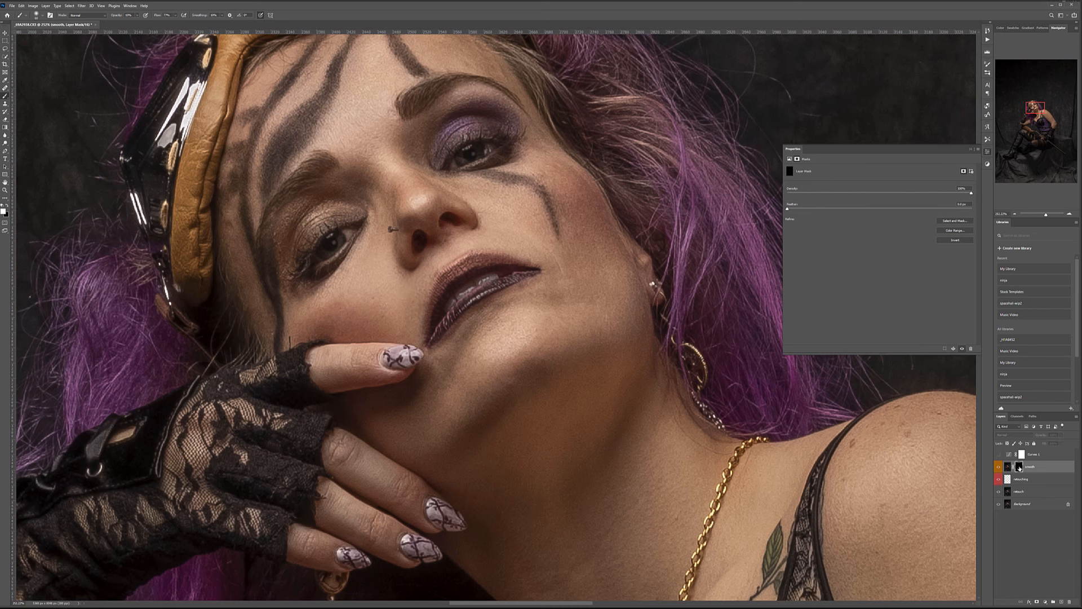
left_click(1019, 468, "alt")
left_click(1019, 467, "alt")
Navigate around the head, goggles and eye while painting smoothing into the face.
left_click_drag(612, 251, 700, 390)
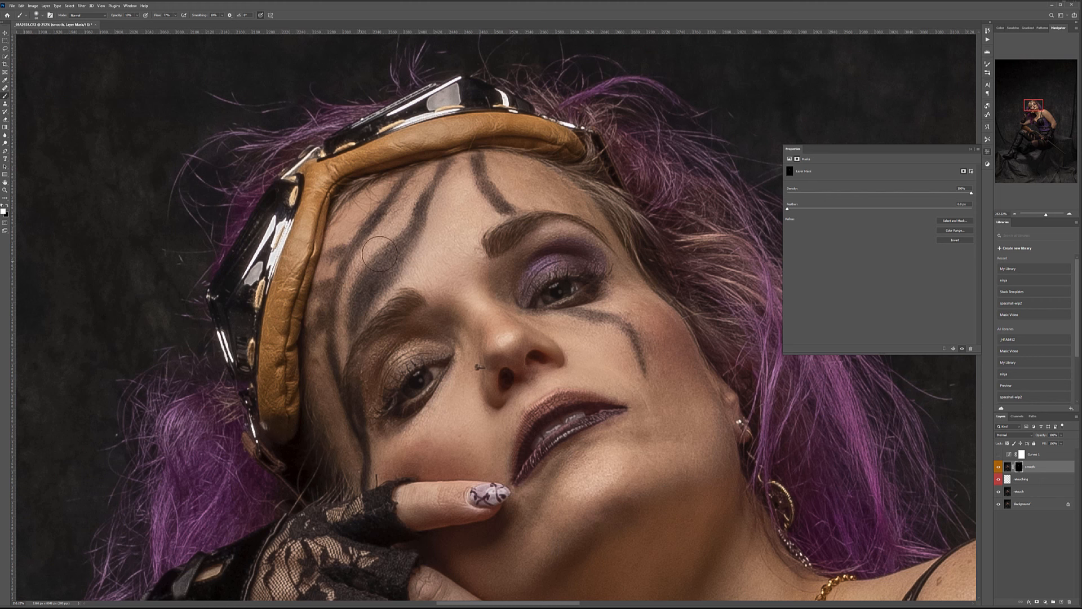
scroll(383, 381, "up", 3)
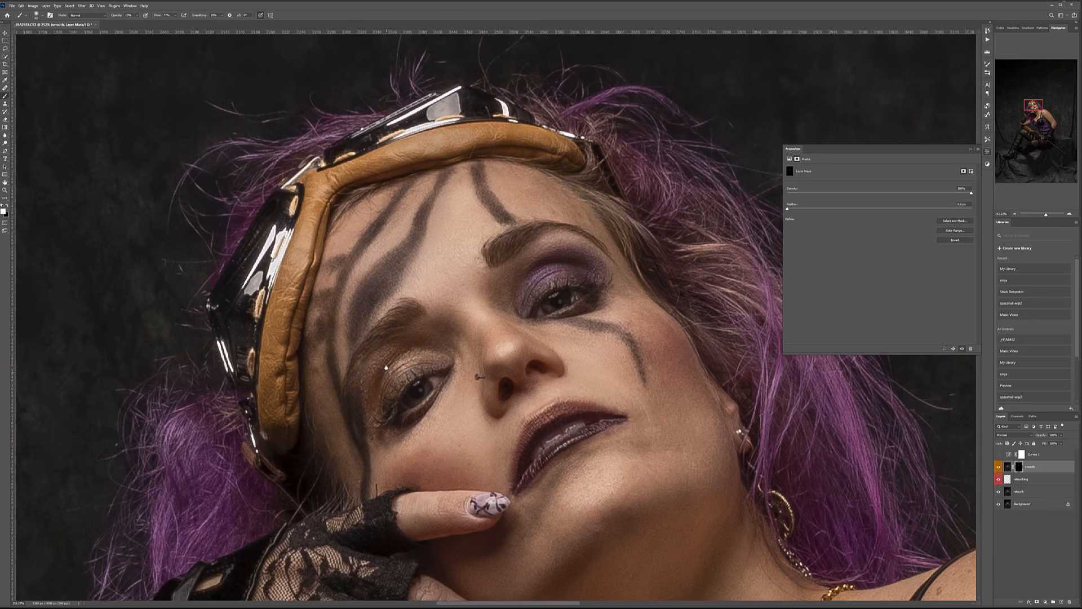
scroll(383, 381, "up", 3)
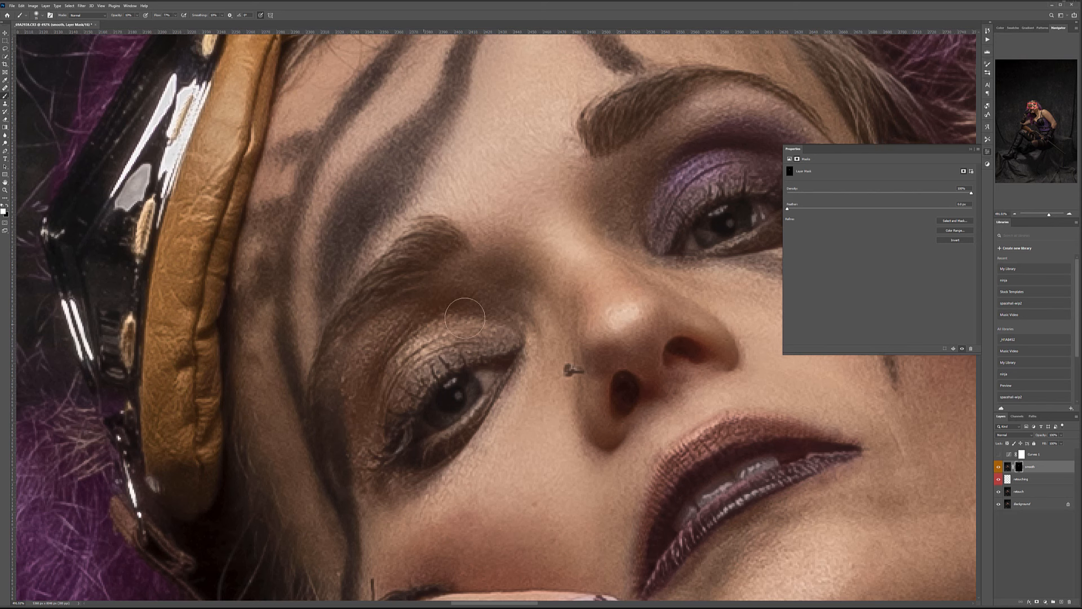
left_click_drag(567, 309, 369, 365)
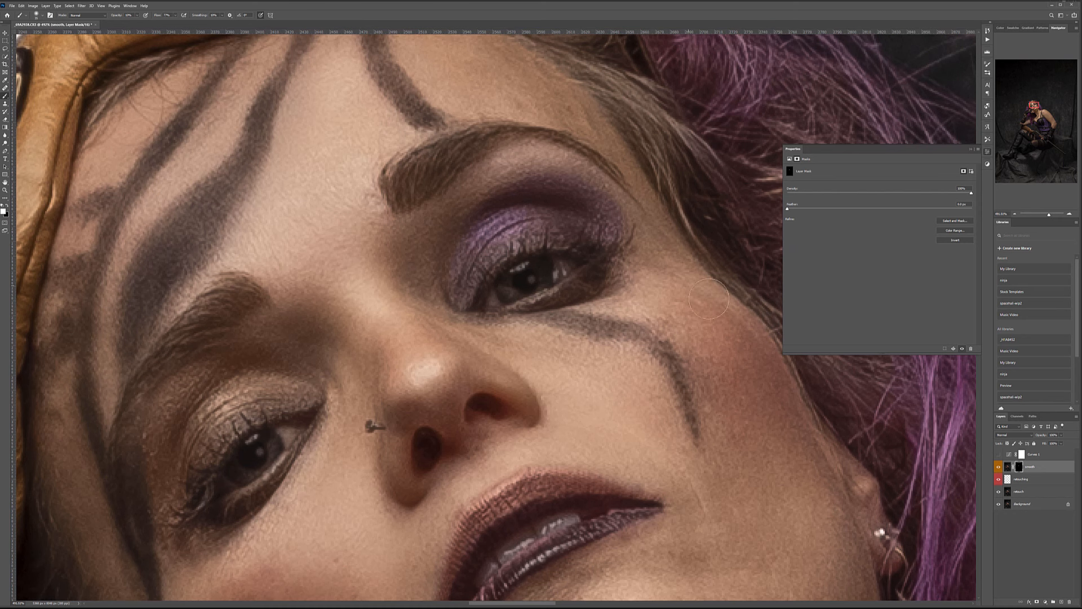
scroll(690, 397, "down", 6)
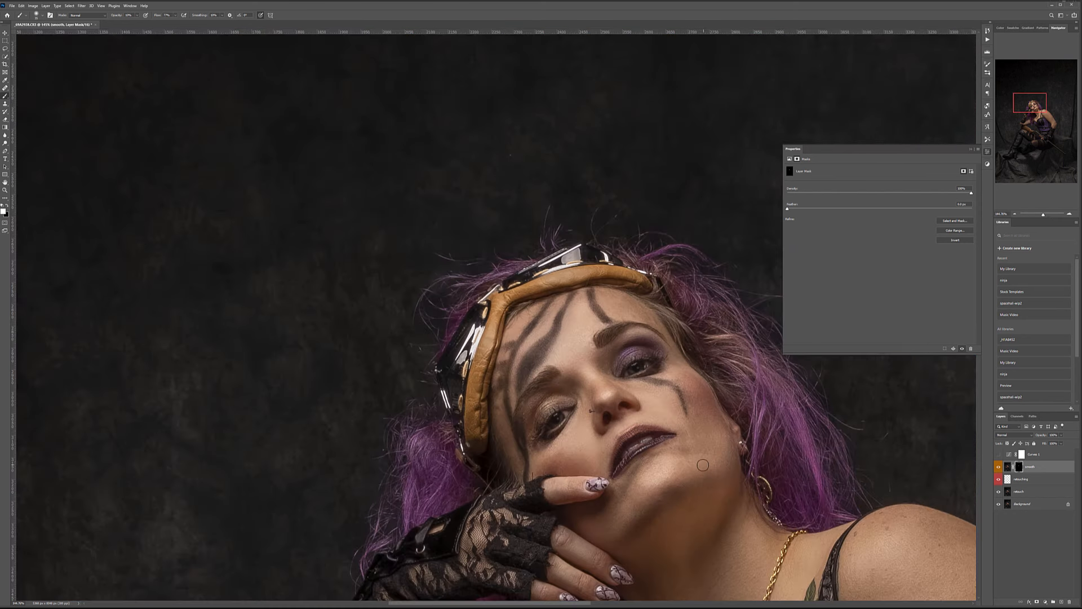
left_click_drag(703, 465, 484, 343)
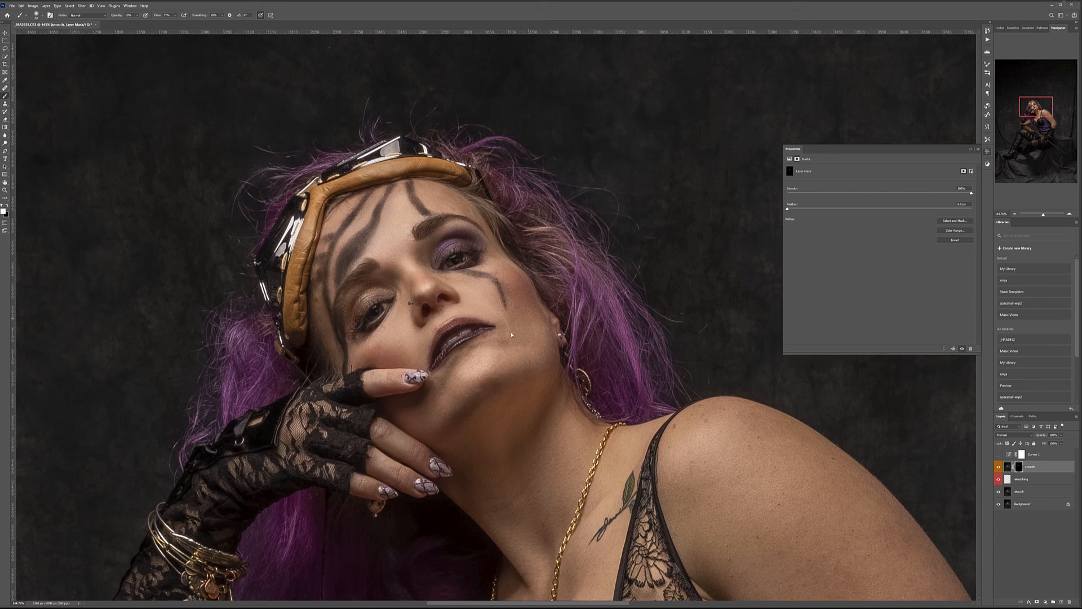
Enlarge the brush and paint smoothing over the chin skin.
key("bracketright")
key("bracketright")
key("bracketright")
mouse_move(492, 370)
left_mouse_down()
mouse_move(497, 378)
mouse_move(509, 361)
mouse_move(477, 373)
left_mouse_up()
scroll(519, 395, "up", 2)
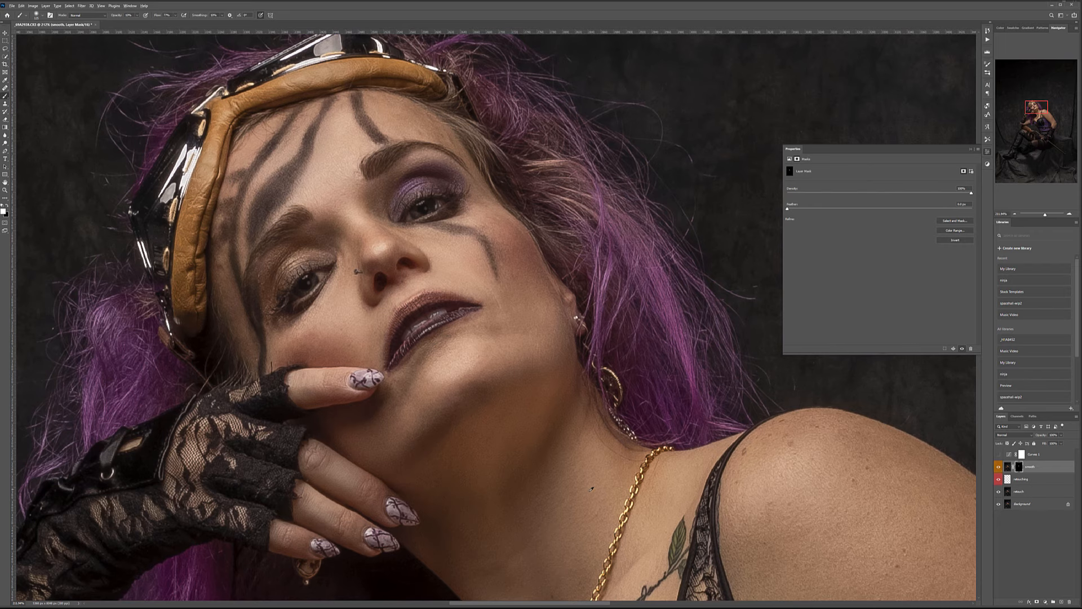
scroll(591, 489, "down", 4)
scroll(591, 488, "up", 3)
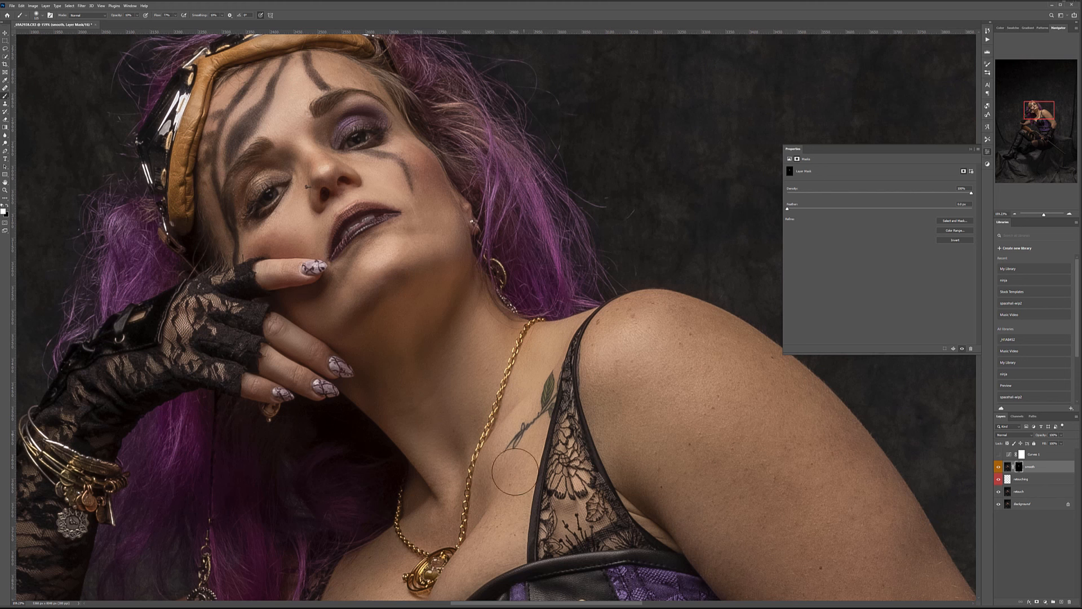
Paint smoothing over the chest, shoulder and upper arm with a doubled brush, moving toward the hand.
left_click_drag(424, 532, 469, 350)
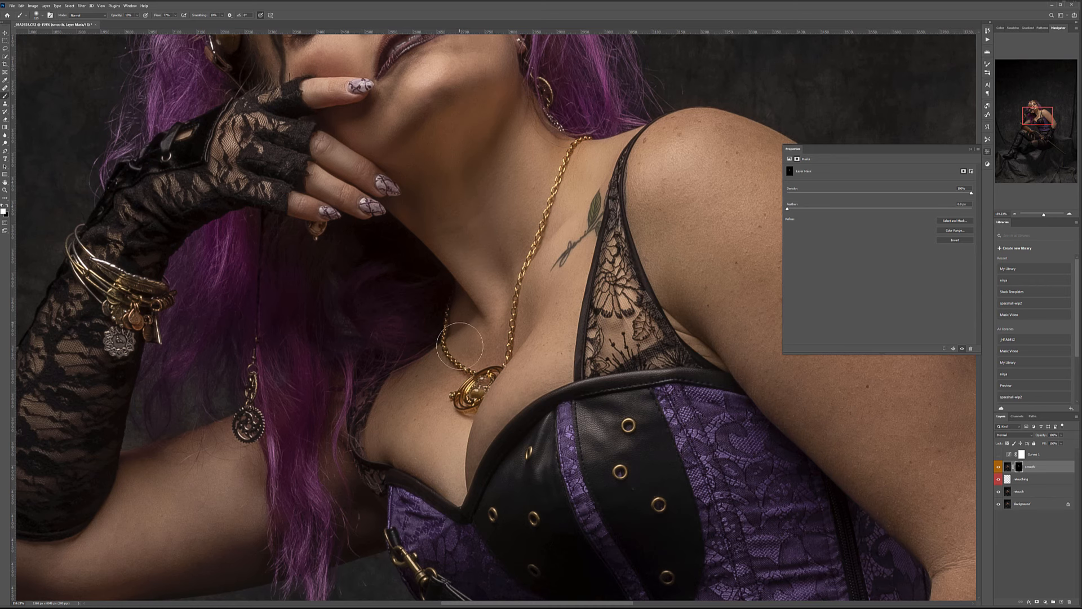
left_click_drag(596, 298, 364, 426)
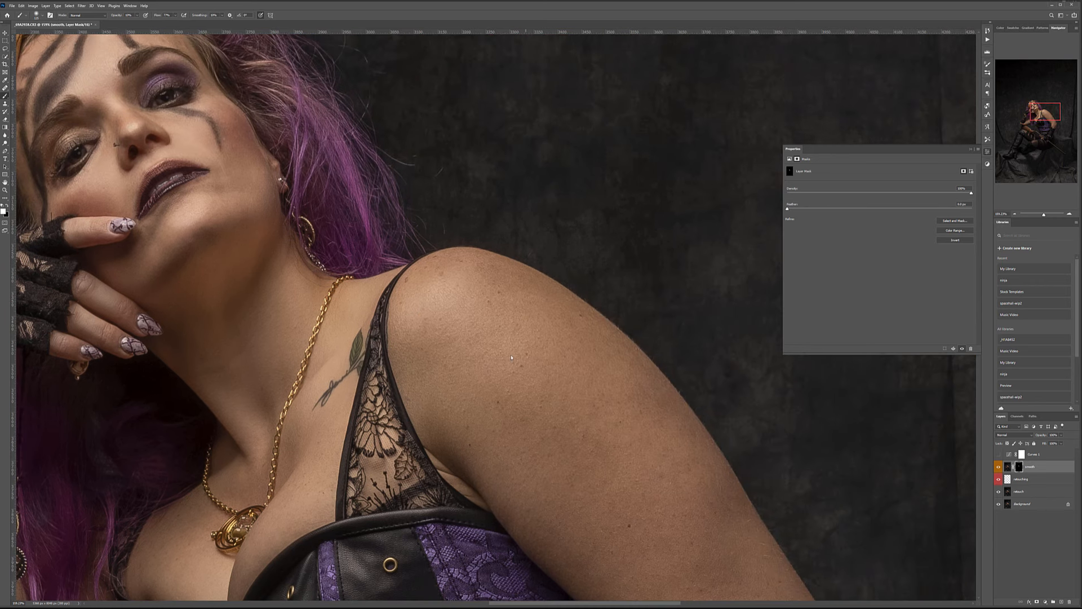
key("bracketright")
key("bracketright")
key("bracketright")
key("bracketright")
left_click_drag(745, 504, 599, 280)
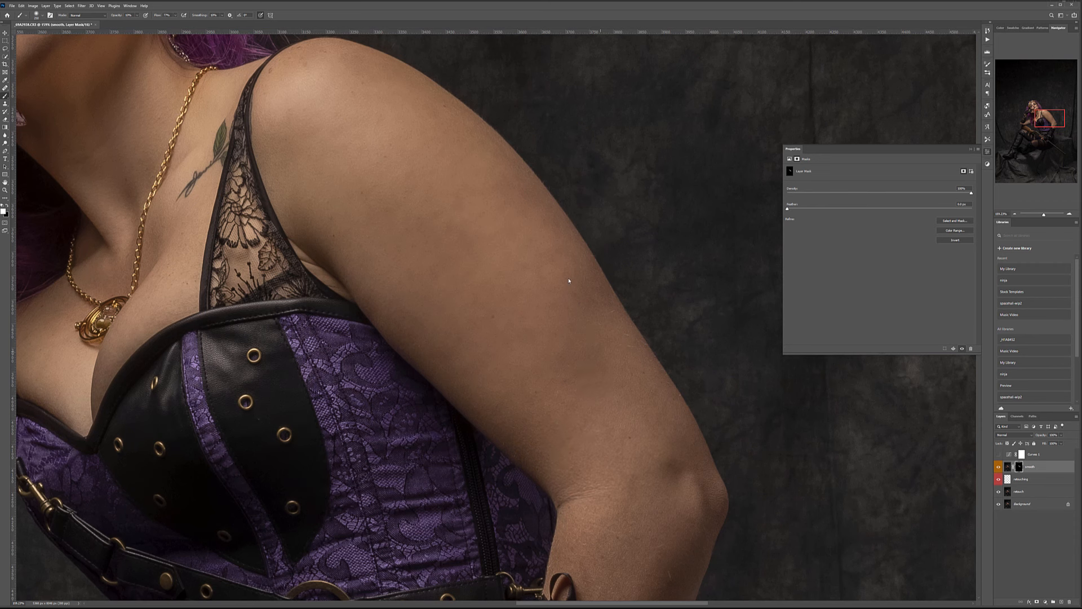
mouse_move(699, 473)
left_mouse_down()
mouse_move(647, 316)
mouse_move(637, 237)
left_mouse_up()
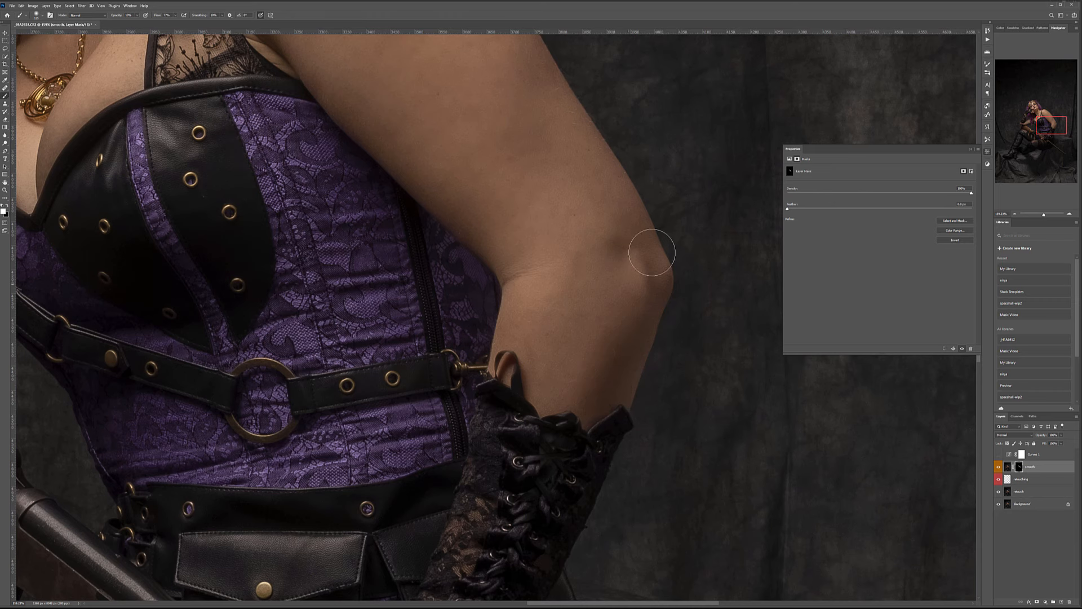
left_click_drag(516, 464, 716, 105)
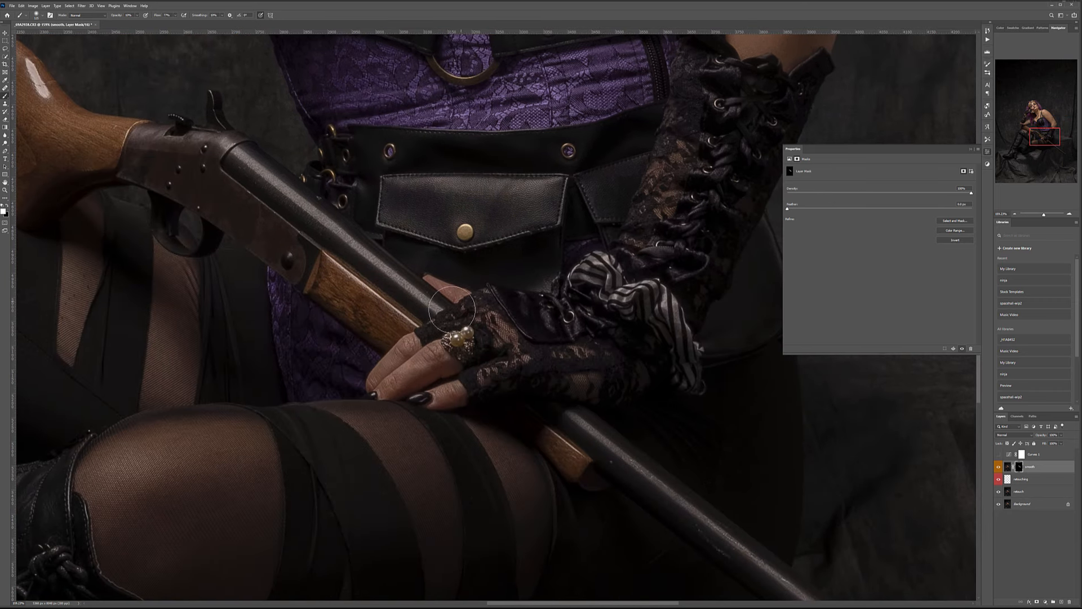
Smooth the forearm near the elbow, fit the portrait on screen, and enlarge the brush to 200.
scroll(464, 321, "down", 8)
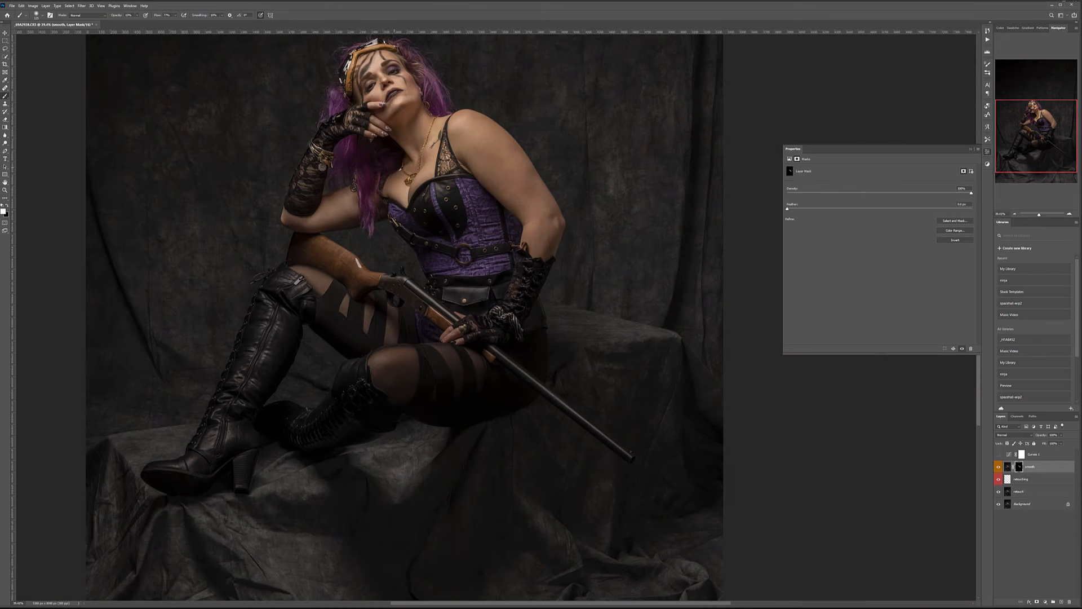
scroll(294, 215, "up", 7)
scroll(295, 216, "up", 3)
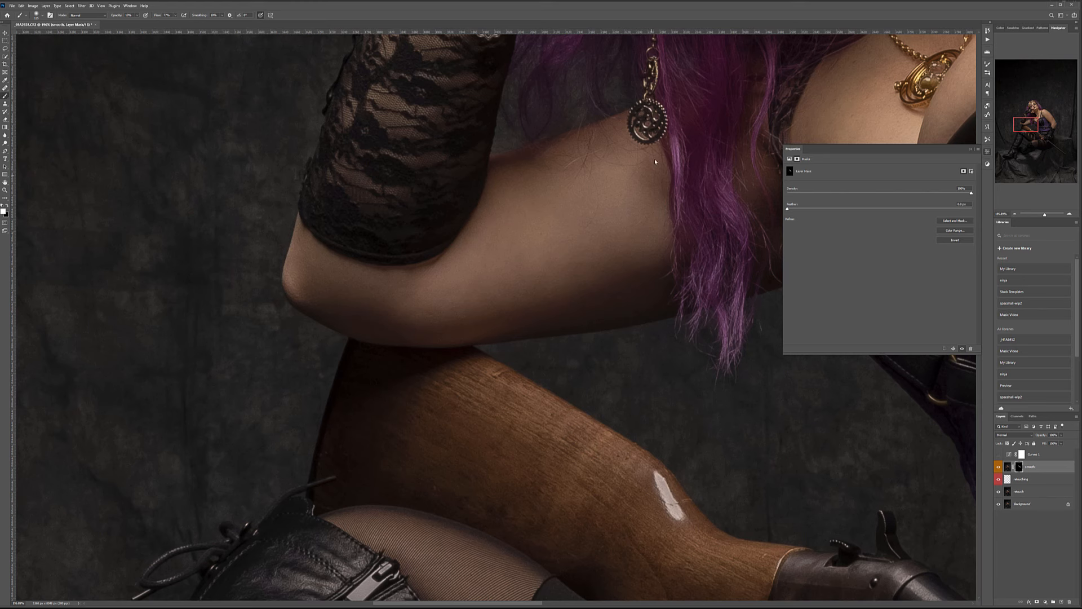
key("ctrl+0")
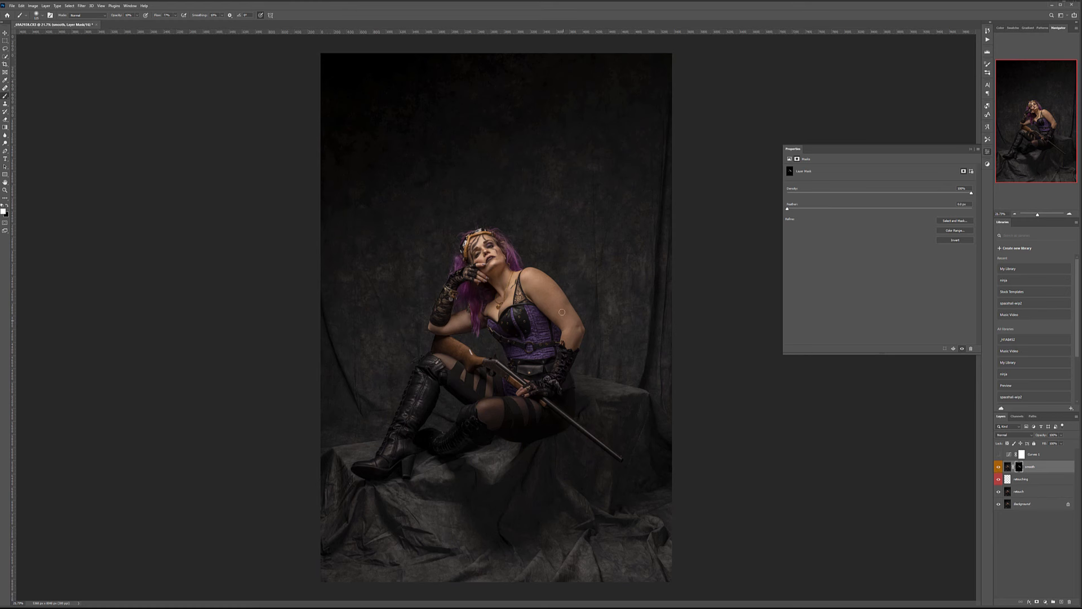
scroll(562, 312, "up", 5)
key("bracketright")
key("bracketright")
key("bracketright")
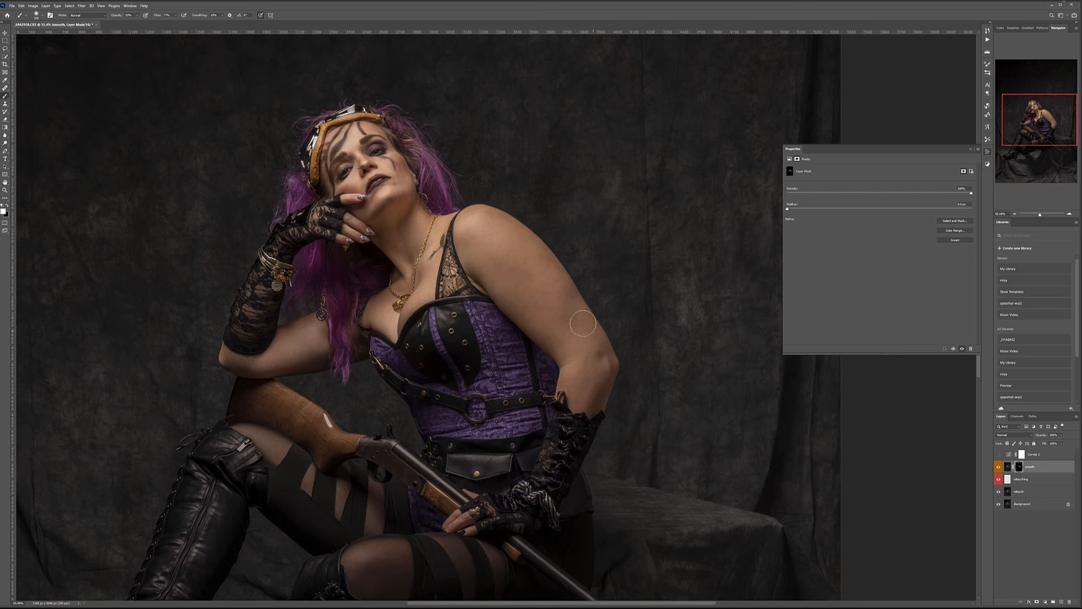
Add a new layer above smooth, tag it violet and name it db.
left_click(1061, 602)
right_click(1034, 468)
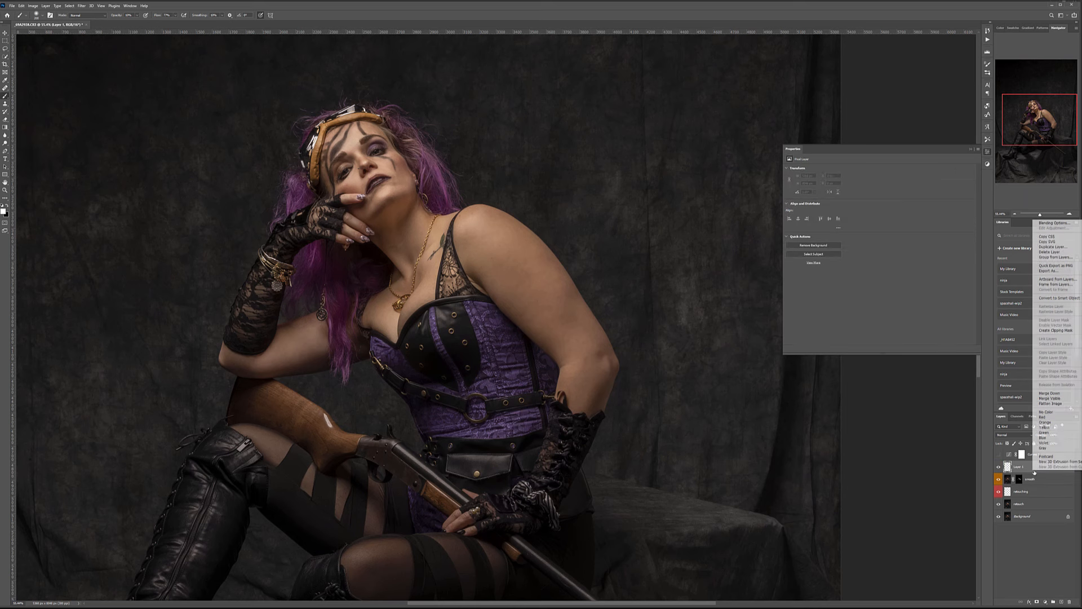
left_click(1062, 443)
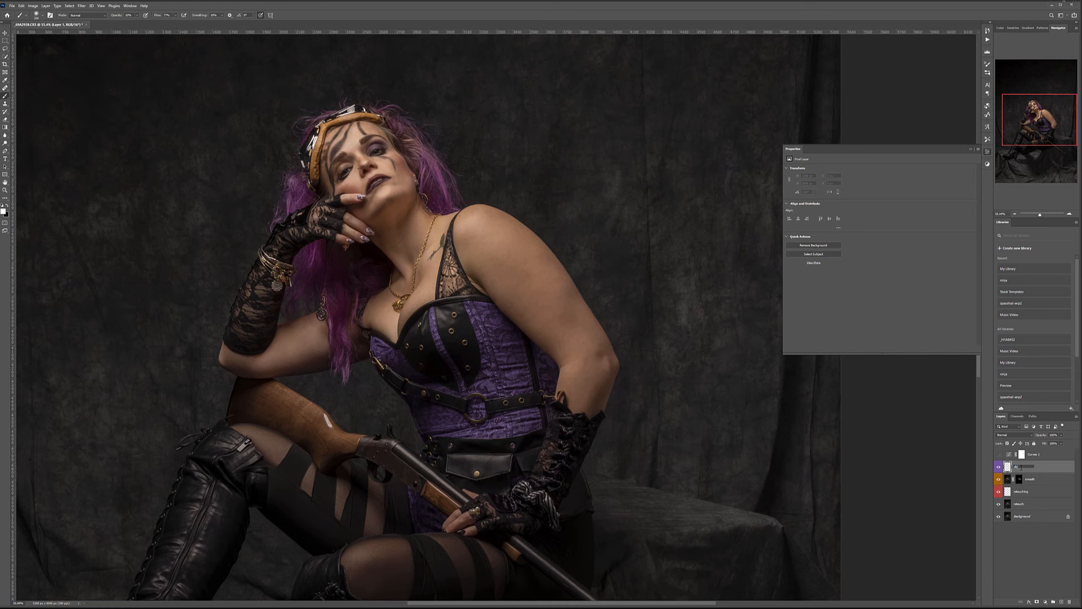
key("Return")
Fill the db layer with 50% gray and set its blend mode to Soft Light.
key("shift+F5")
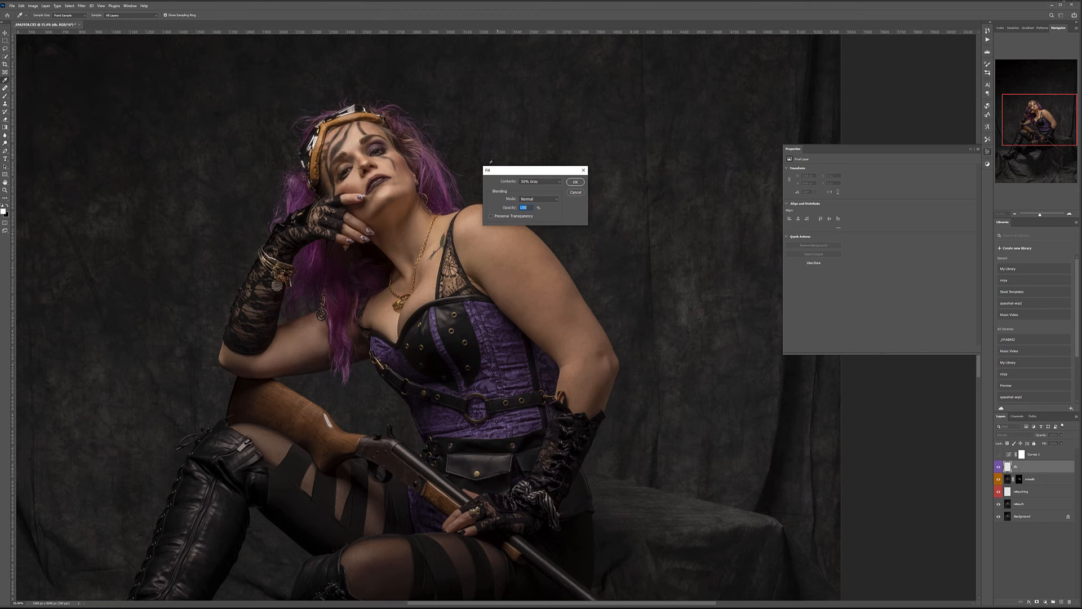
left_click(575, 182)
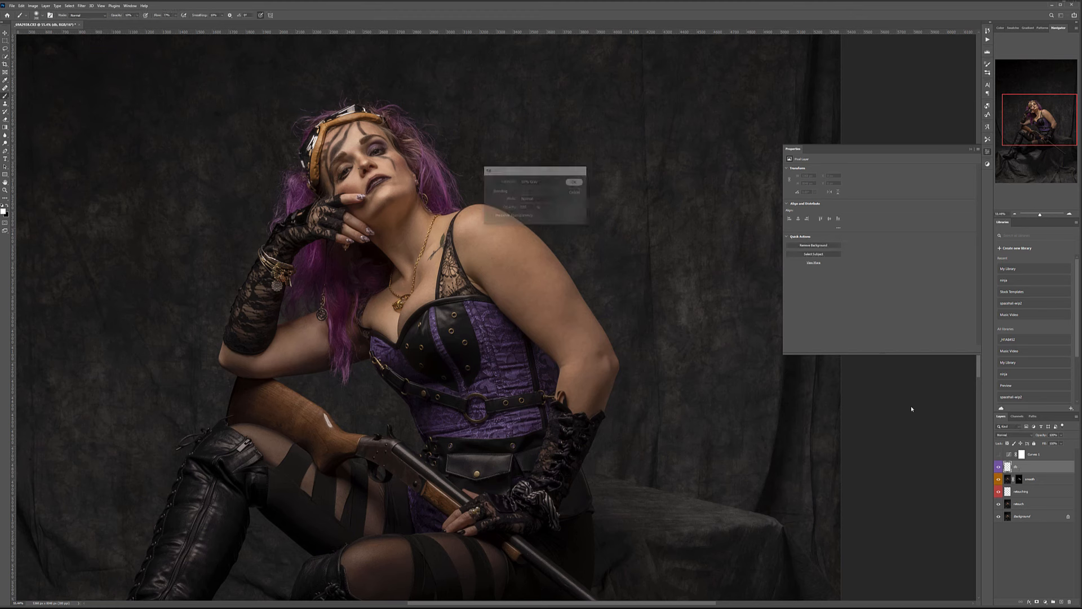
left_click(1026, 436)
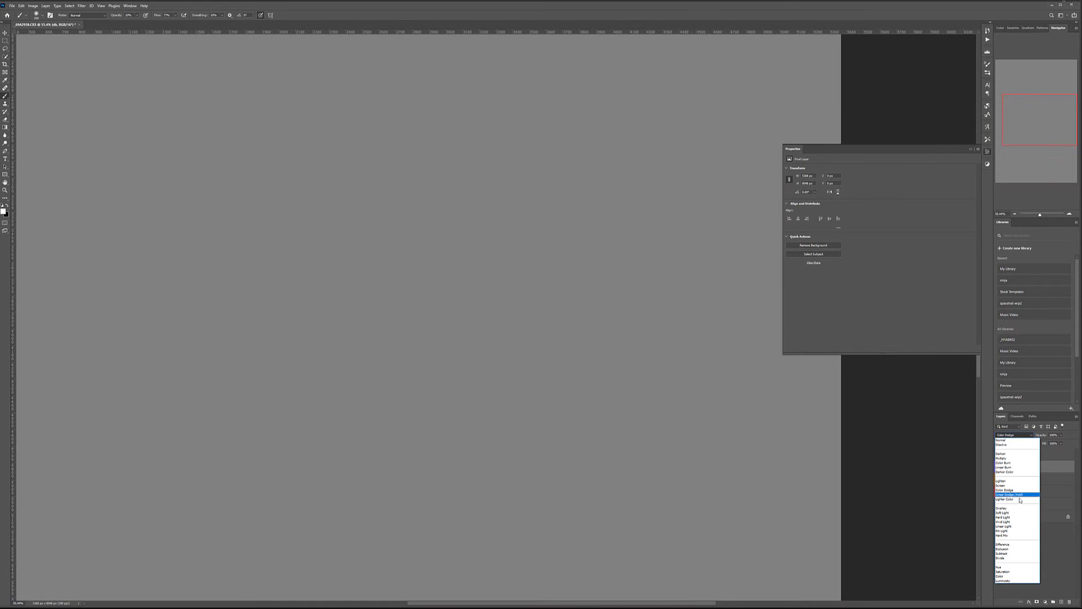
left_click(999, 509)
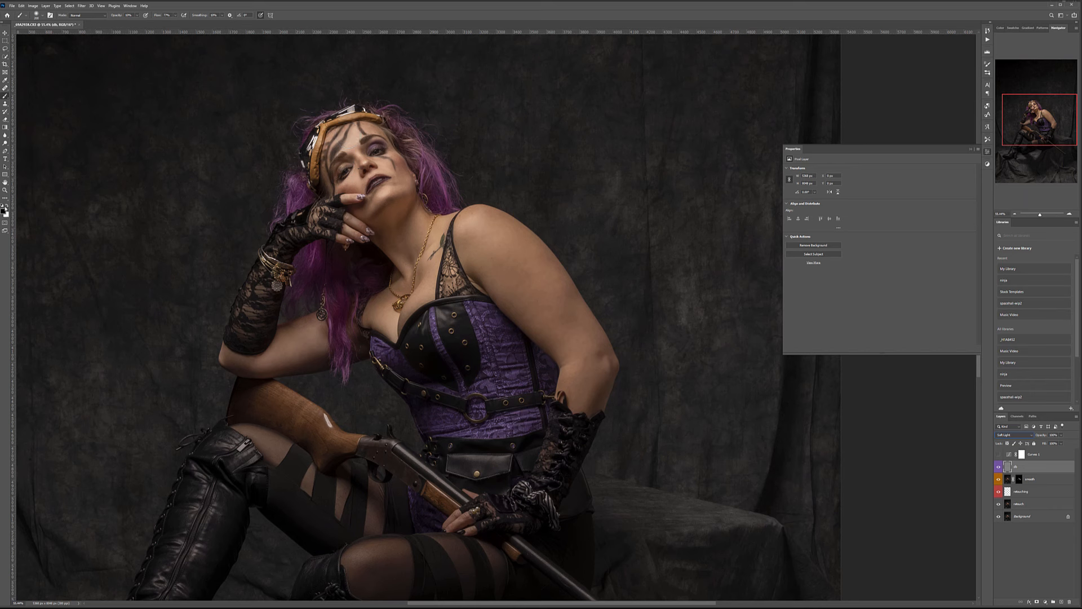
Set the foreground painting colour to black and zoom in on the face.
left_click(3, 212)
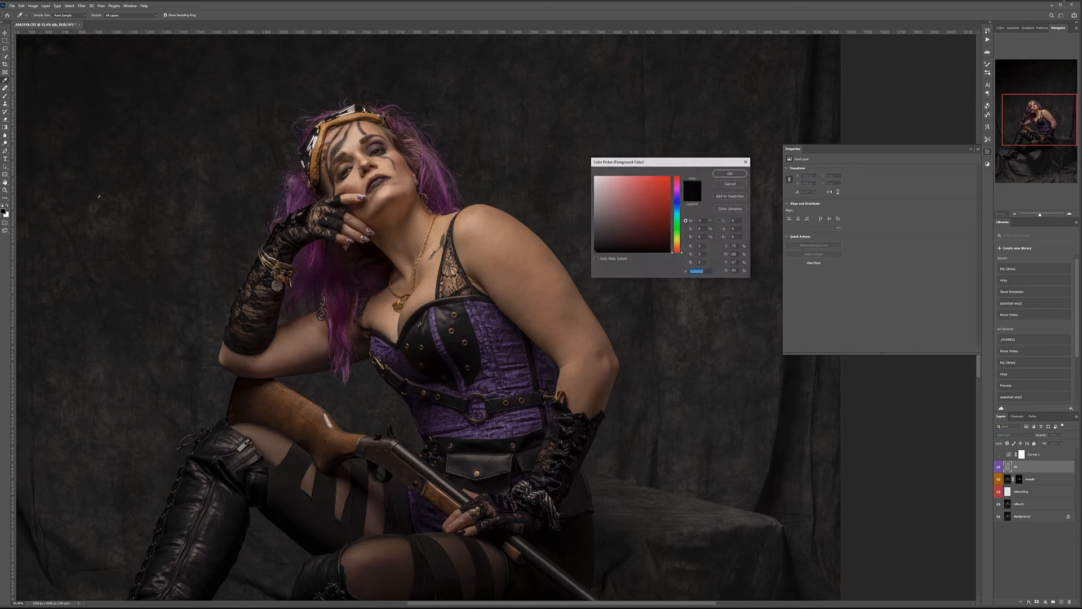
left_click(733, 173)
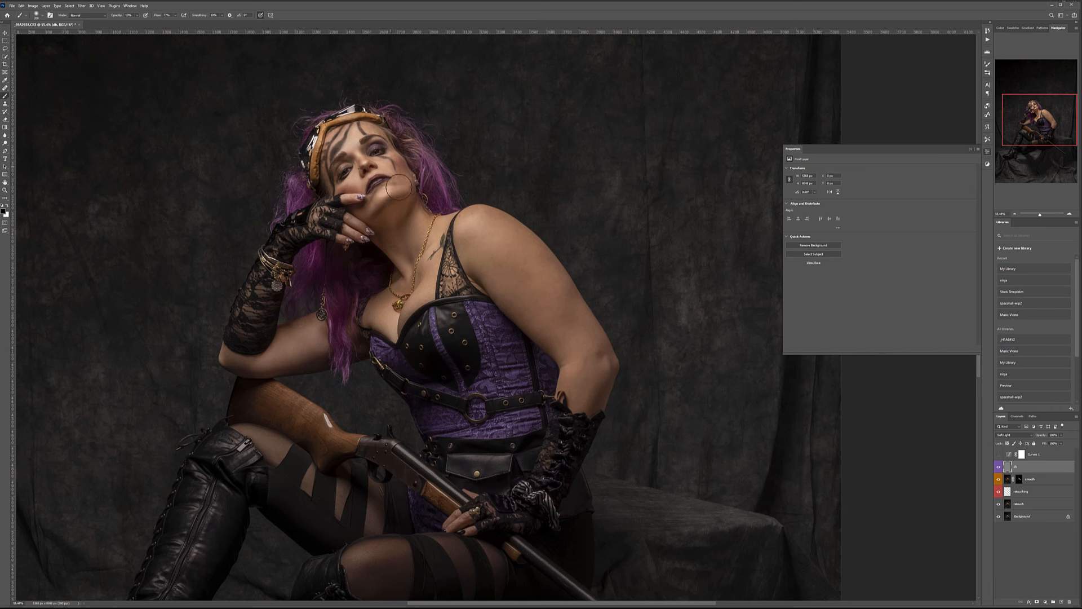
scroll(333, 160, "up", 4)
scroll(332, 159, "up", 2)
Shrink the brush from 150 to 80 and frame the face, neck and chest for burning.
key("bracketleft")
key("bracketleft")
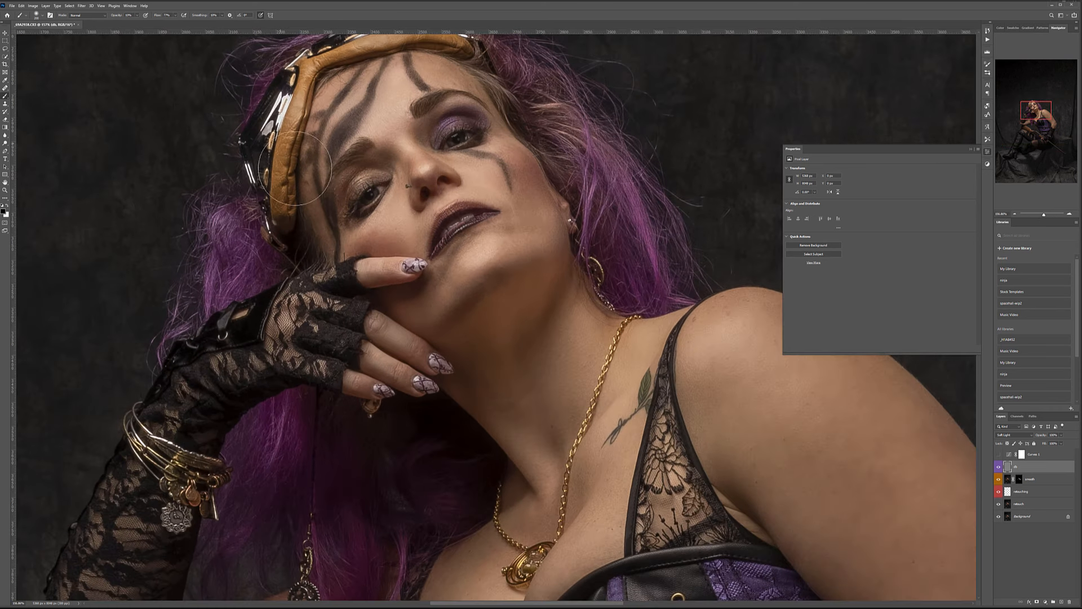
key("bracketleft")
key("bracketleft")
key("bracketleft")
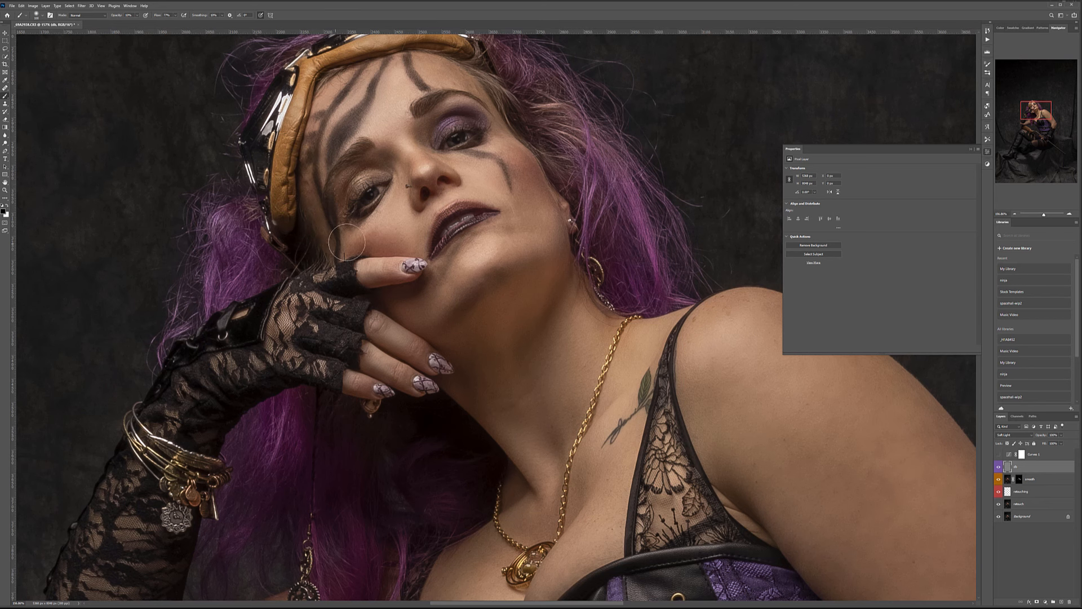
scroll(314, 207, "up", 2)
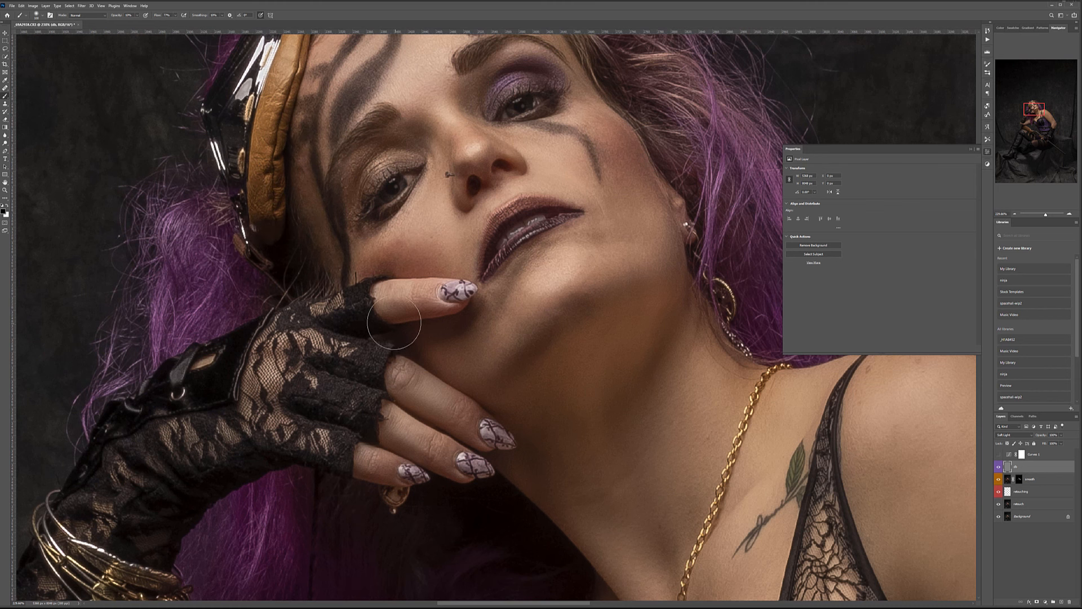
key("[")
key("[")
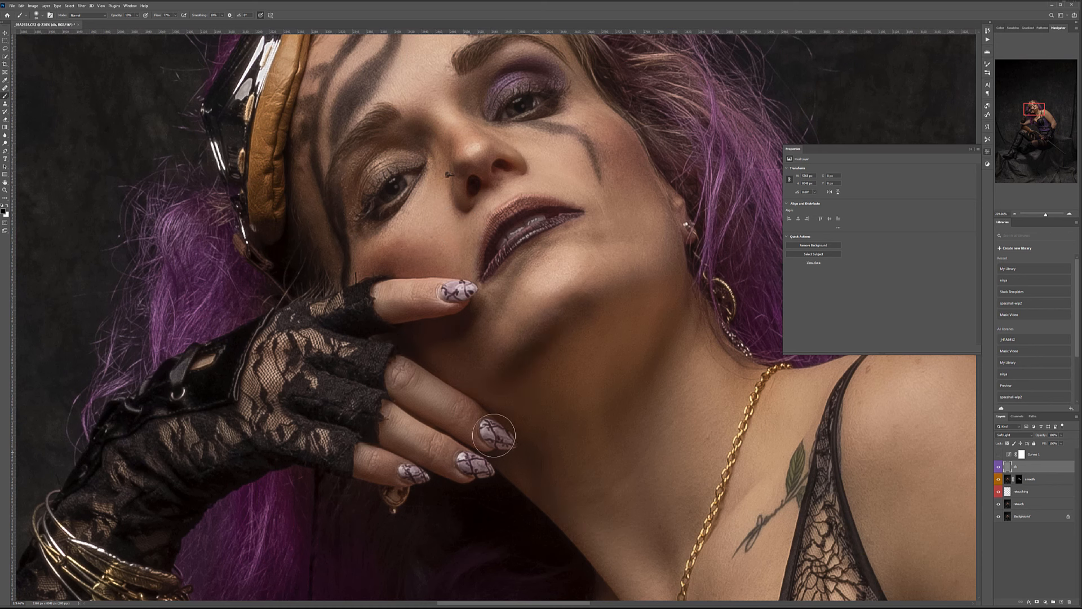
left_click_drag(632, 462, 502, 303)
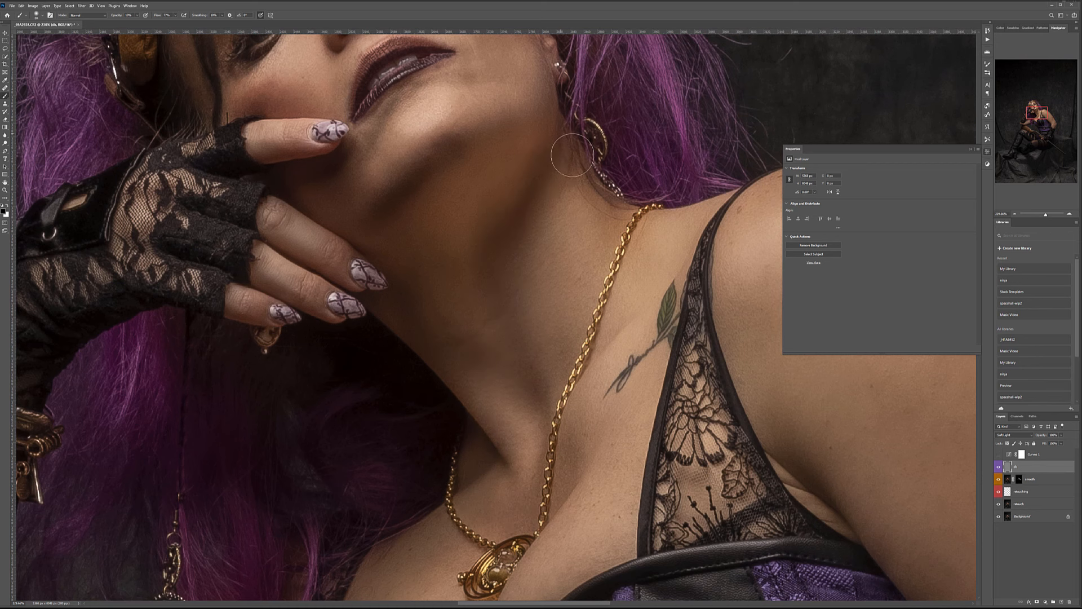
scroll(572, 163, "up", 5)
scroll(572, 163, "left", 2)
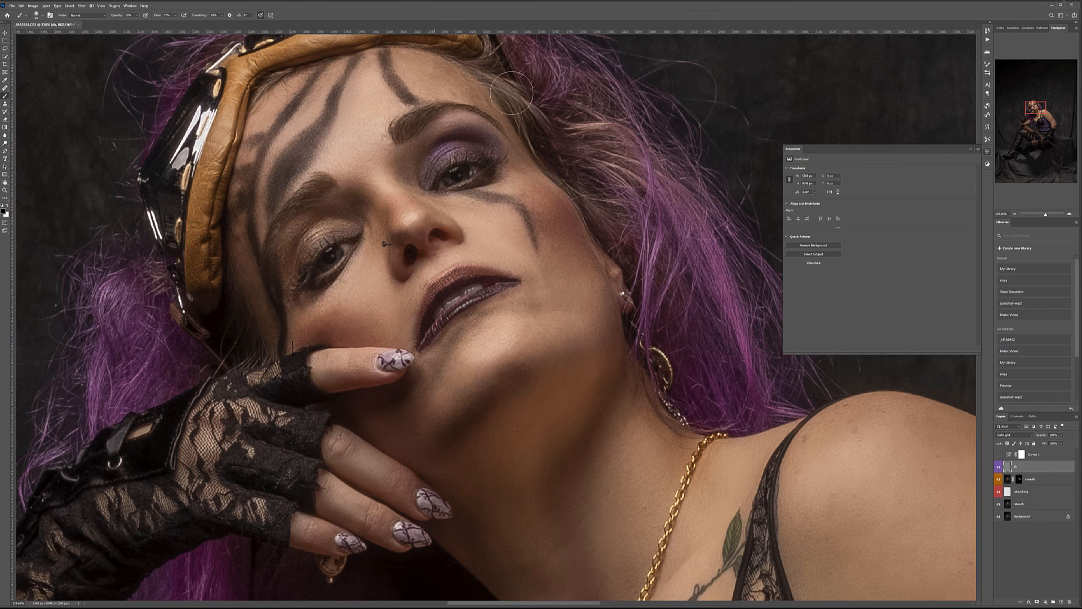
scroll(440, 119, "up", 3)
scroll(394, 119, "left", 3)
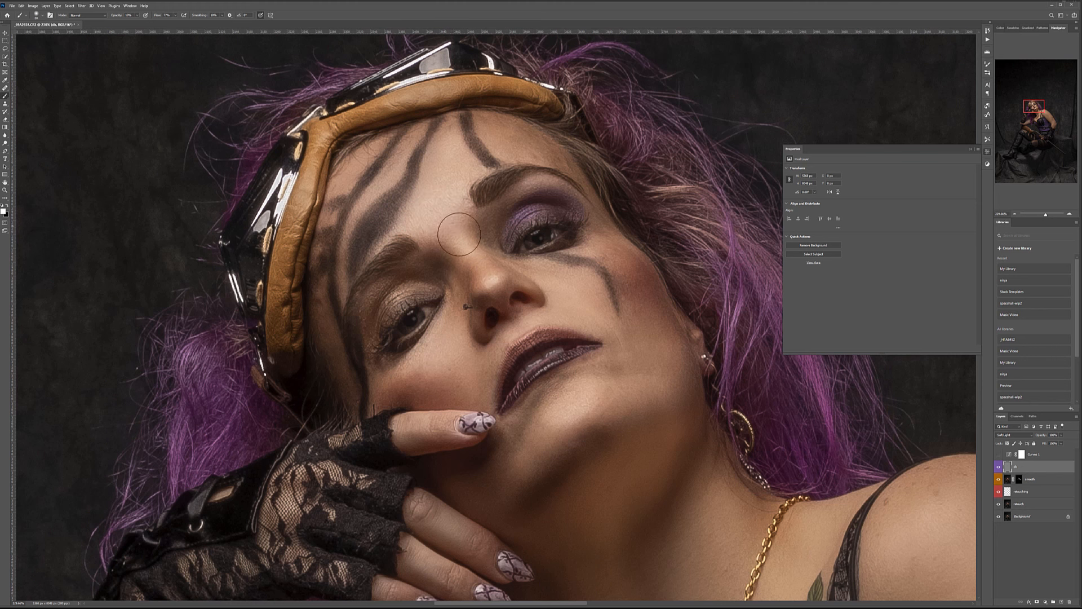
With a smaller brush, paint white and black strokes over the face and the fingers at the chin.
key("bracketleft")
key("p")
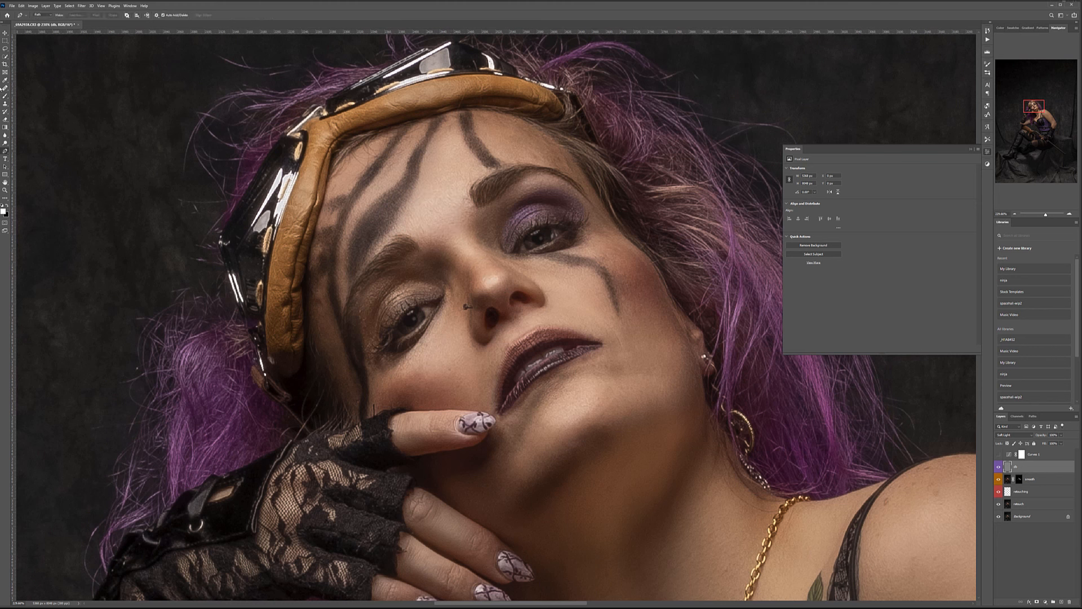
left_click(4, 96)
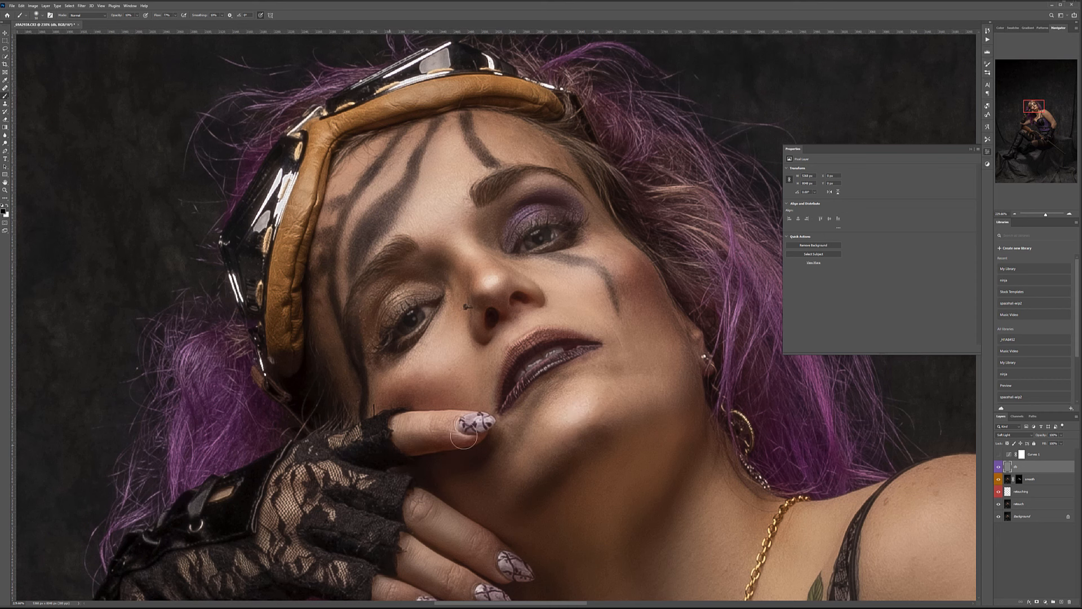
scroll(434, 422, "down", 5)
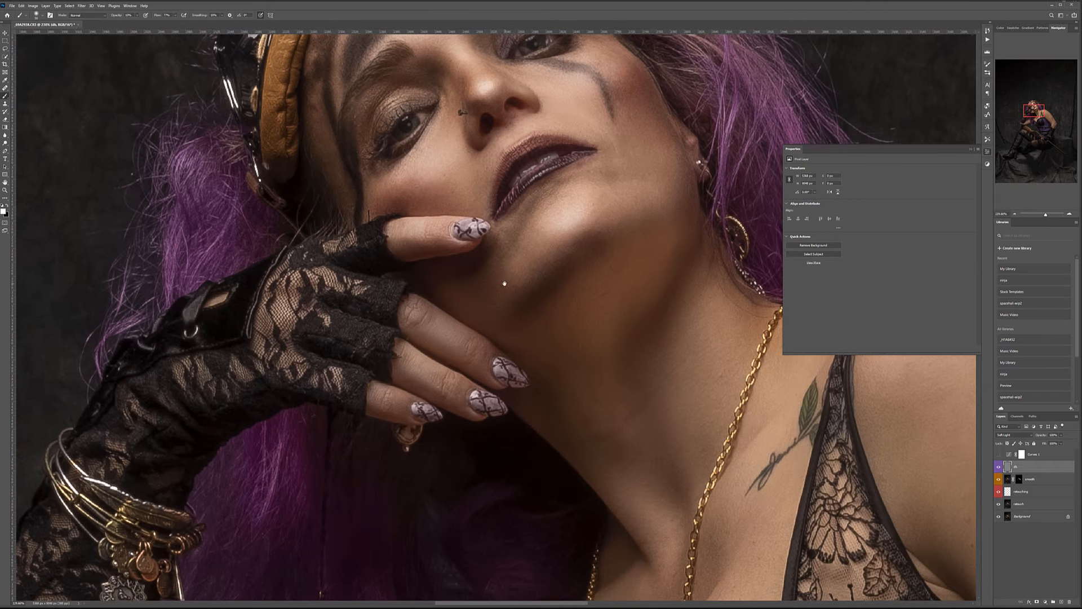
key("x")
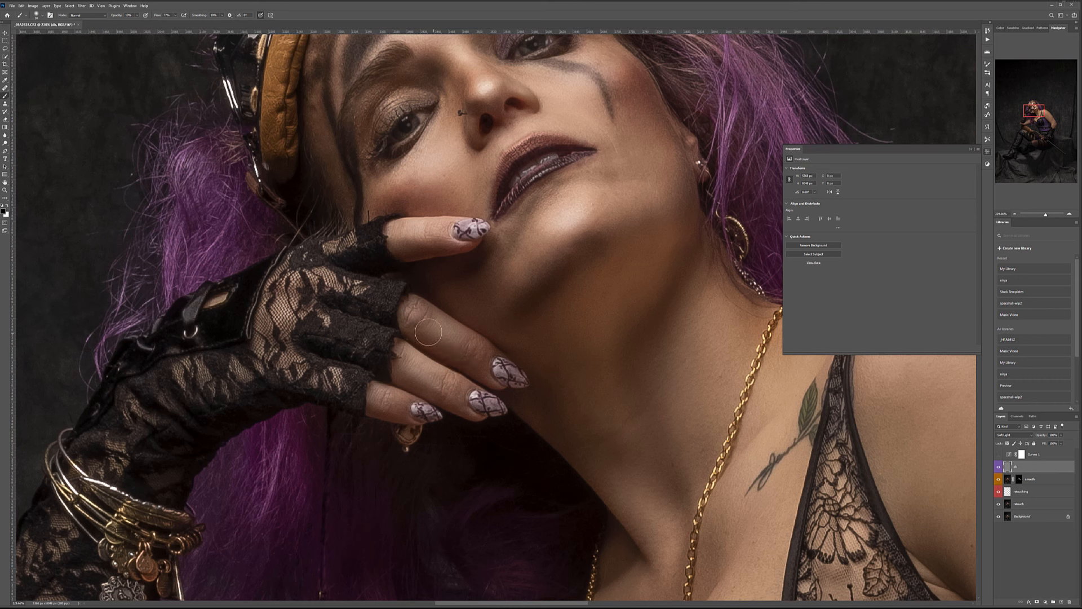
key("x")
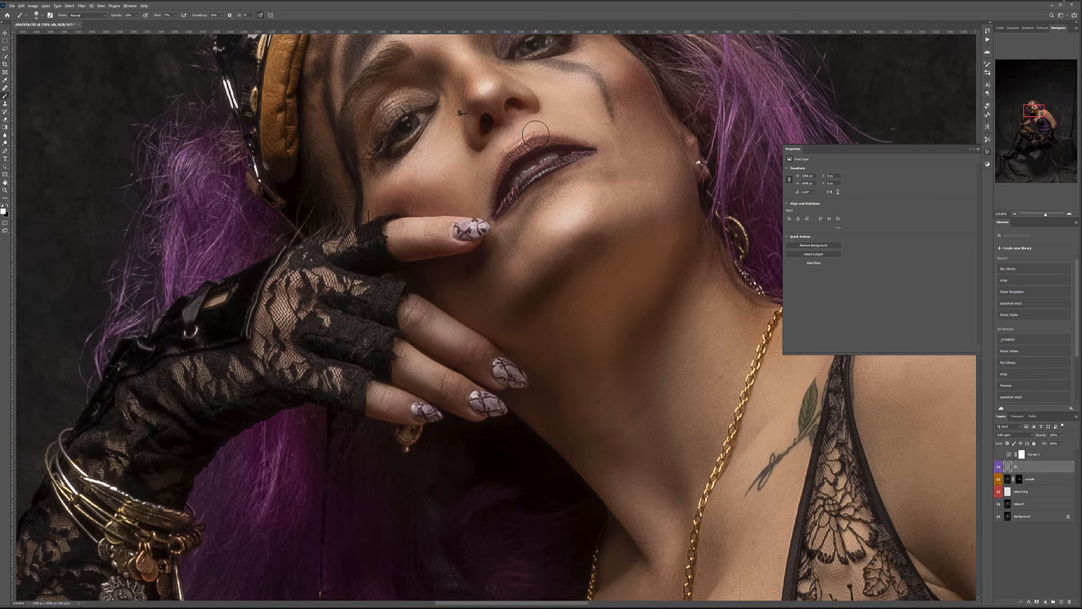
scroll(536, 134, "up", 4)
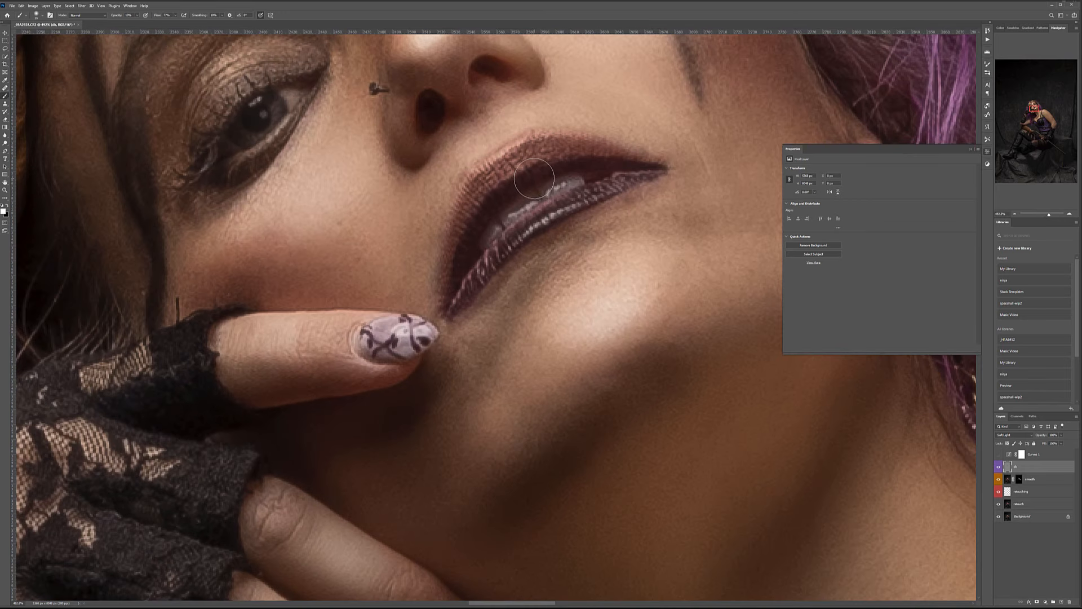
Burn the lip shadows in black with a finer brush, then zoom back out.
key("x")
key("x")
key("bracketleft")
key("bracketleft")
key("bracketleft")
key("bracketleft")
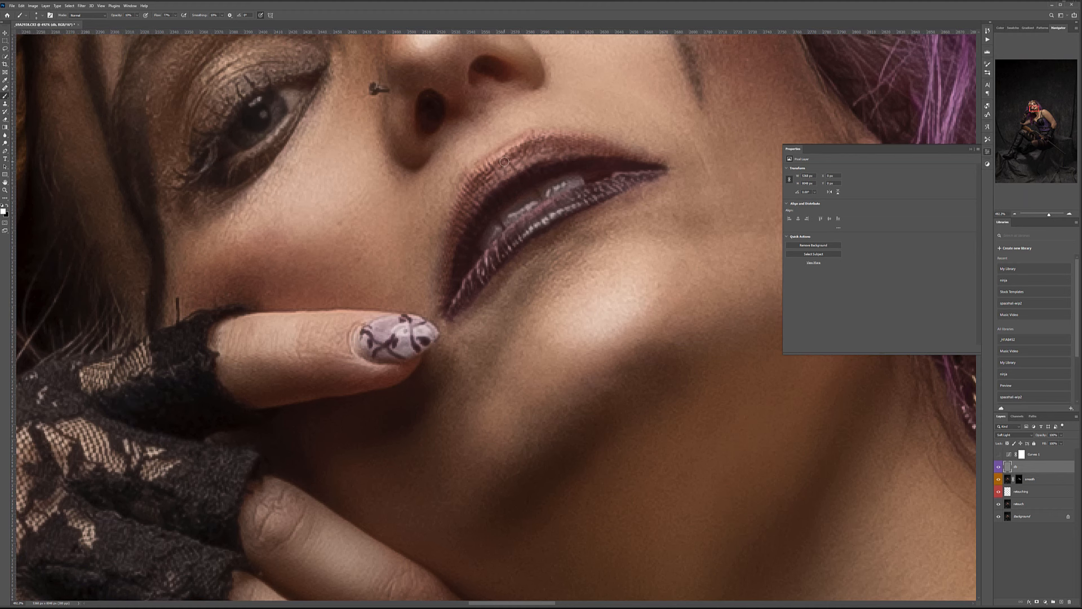
scroll(504, 161, "down", 5)
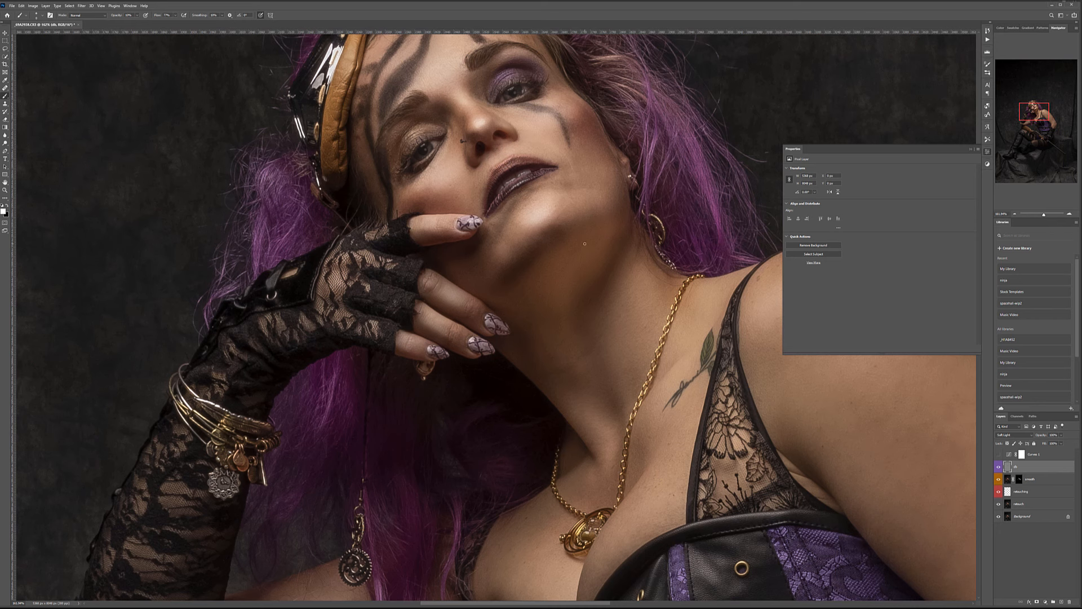
scroll(585, 243, "down", 5)
Show the upper body and toggle the db layer on and off to compare before and after.
scroll(586, 247, "up", 2)
left_click_drag(637, 251, 616, 335)
left_click(998, 467)
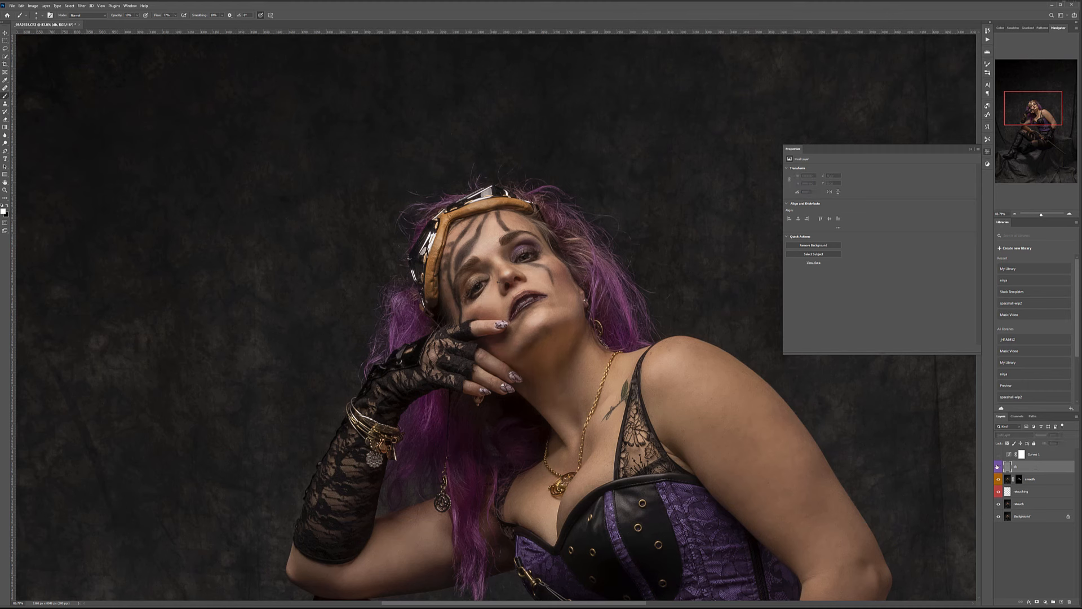
left_click(999, 467)
left_click(998, 467)
left_click(998, 467)
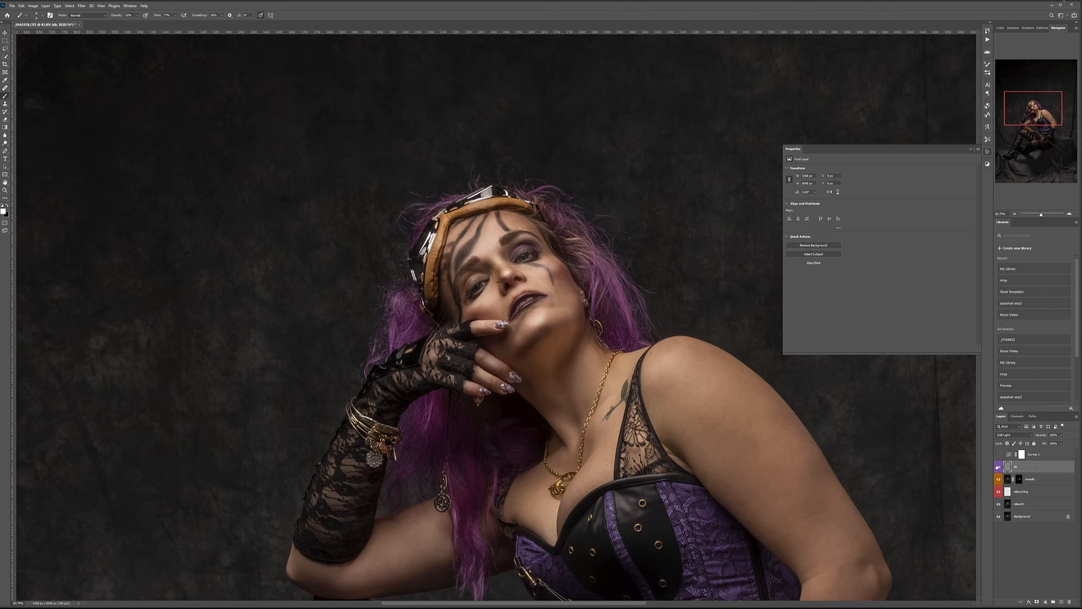
left_click(998, 467)
left_click(998, 466)
Lighten the shoulder in white with a smaller brush, then darken the upper arm in black with a larger brush.
scroll(679, 554, "down", 2, "alt")
left_click_drag(540, 353, 494, 261)
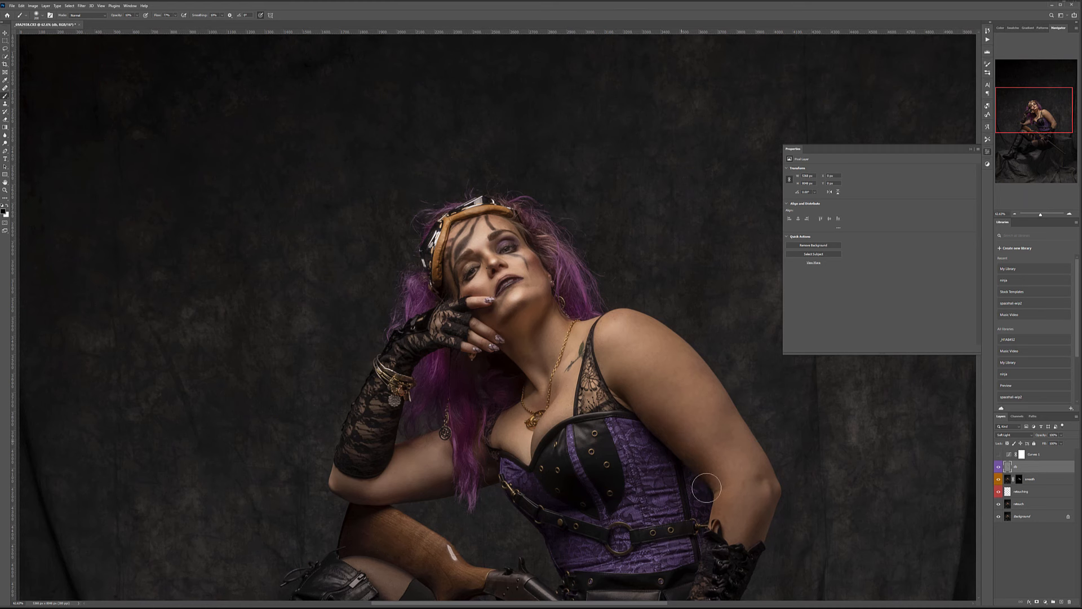
key("bracketleft")
key("bracketleft")
key("bracketleft")
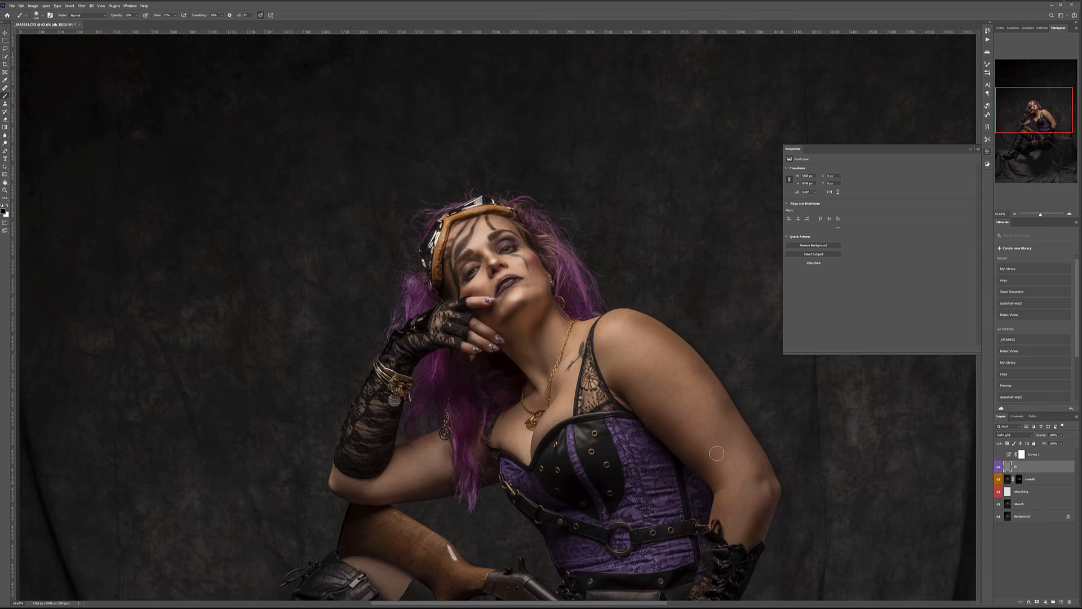
key("x")
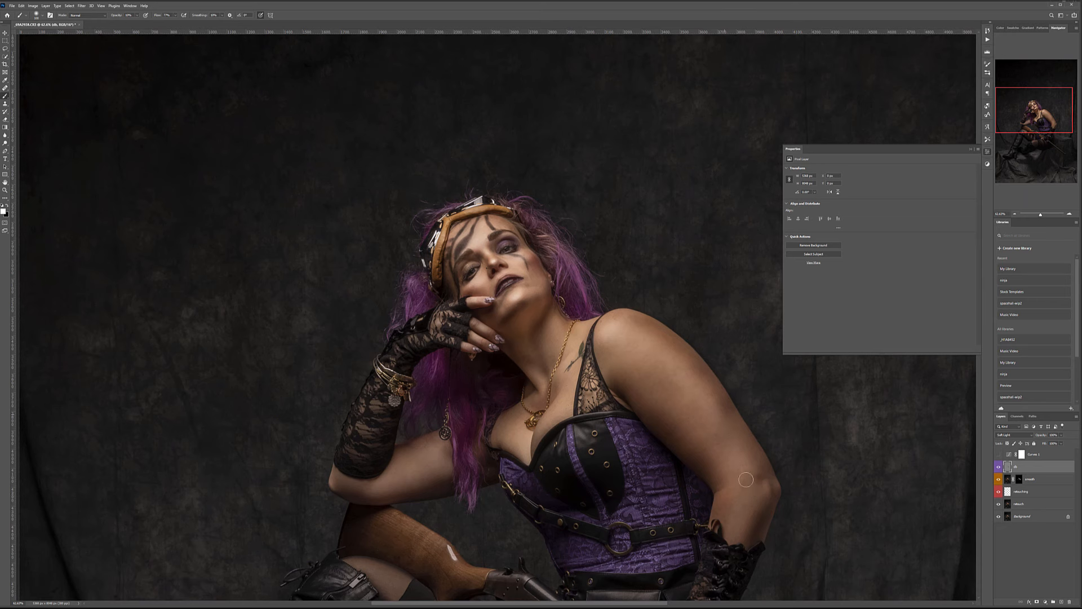
key("bracketright")
key("bracketright")
key("bracketright")
key("x")
Compare the arm with the db layer hidden and shown, leaving it visible with white active.
left_click(999, 467)
left_click(999, 467)
left_click(999, 467)
left_click(1000, 467)
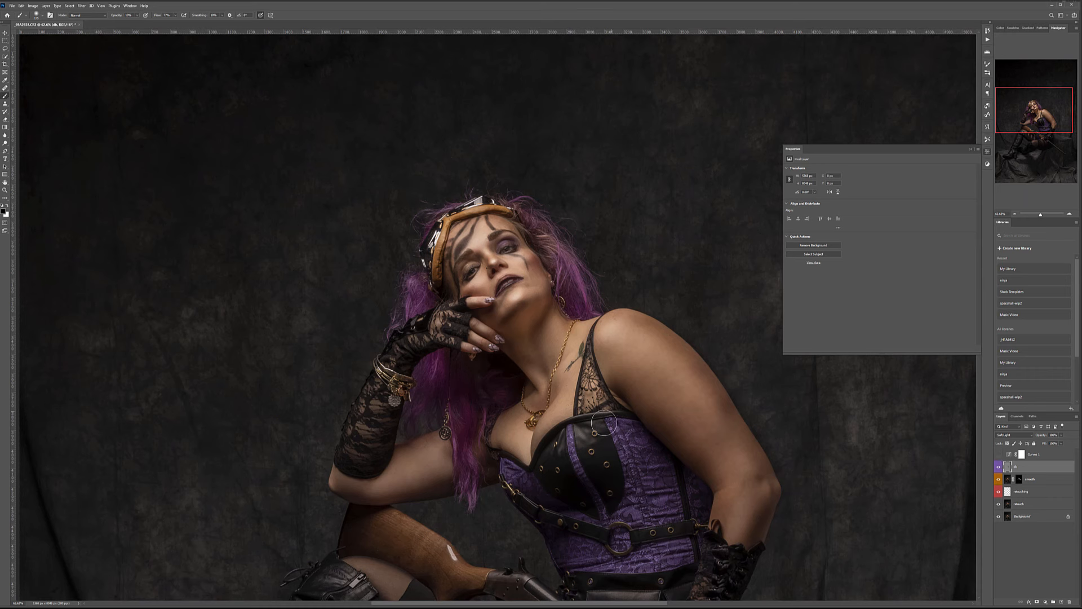
key("x")
key("x")
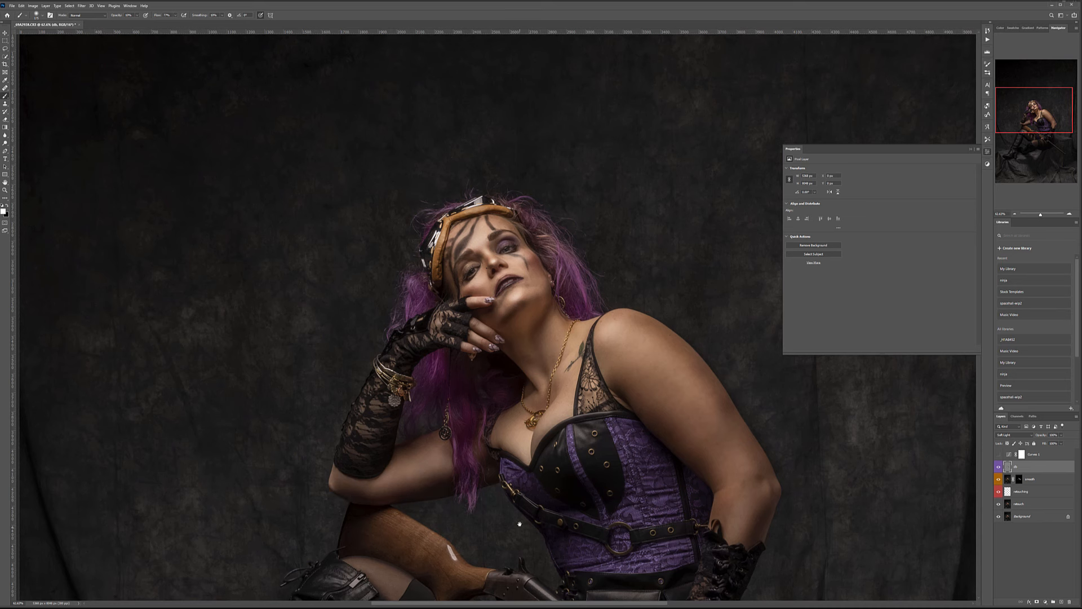
Brighten the tops and darken the undersides of the middle and little fingers on the rifle, then fit the image on screen.
left_click_drag(519, 527, 646, 299)
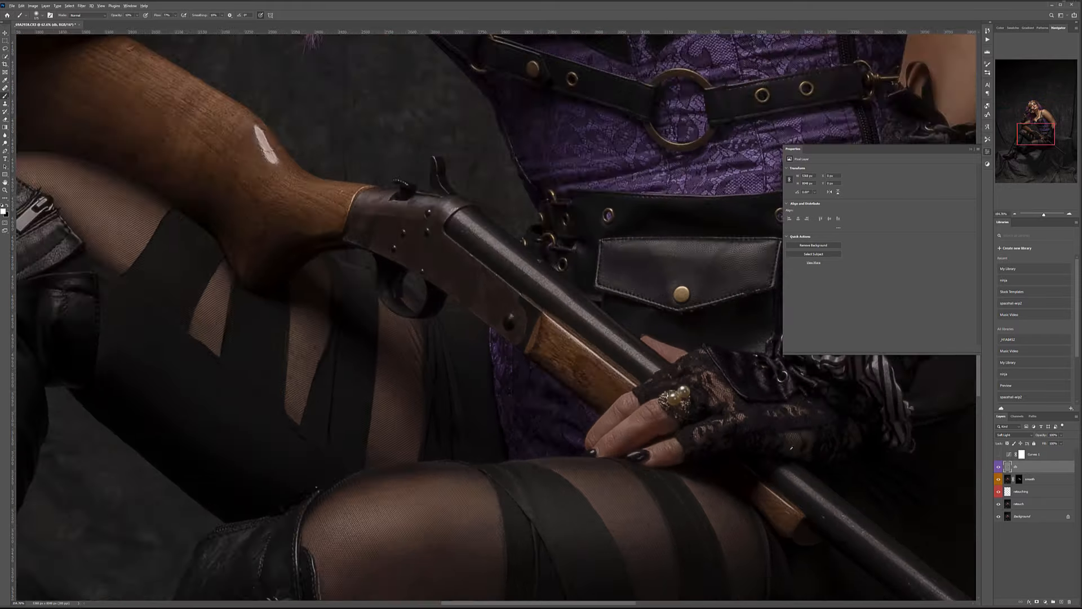
scroll(789, 449, "up", 4)
key("bracketleft")
key("bracketleft")
key("bracketleft")
key("bracketleft")
key("bracketleft")
key("bracketleft")
key("bracketleft")
left_click_drag(593, 431, 628, 417)
key("x")
key("bracketleft")
mouse_move(562, 441)
left_mouse_down()
mouse_move(611, 410)
mouse_move(578, 439)
left_mouse_up()
left_click_drag(645, 454, 623, 468)
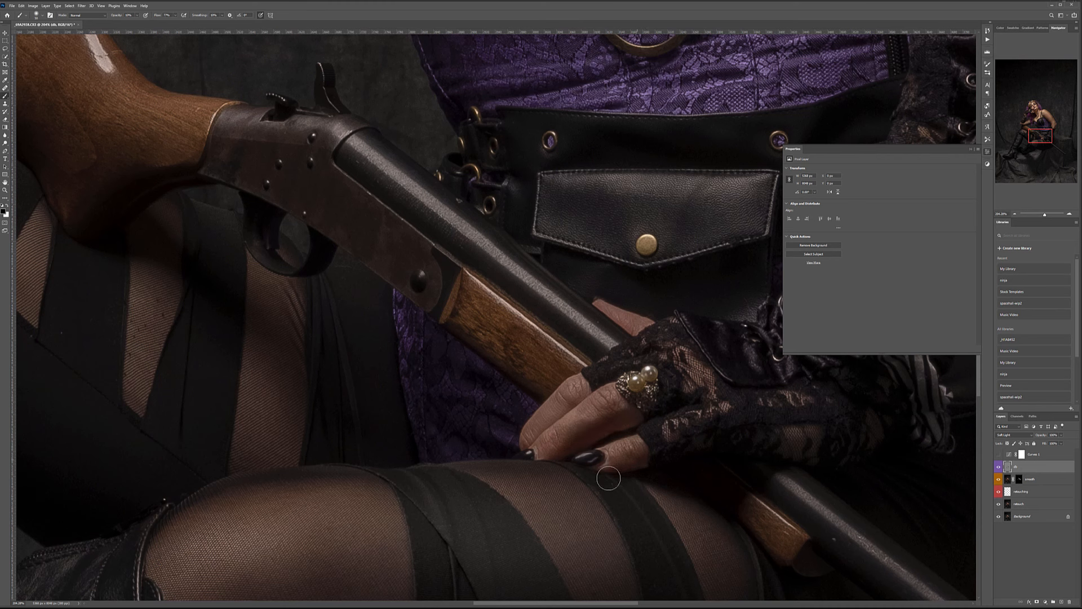
key("x")
left_click_drag(560, 433, 575, 431)
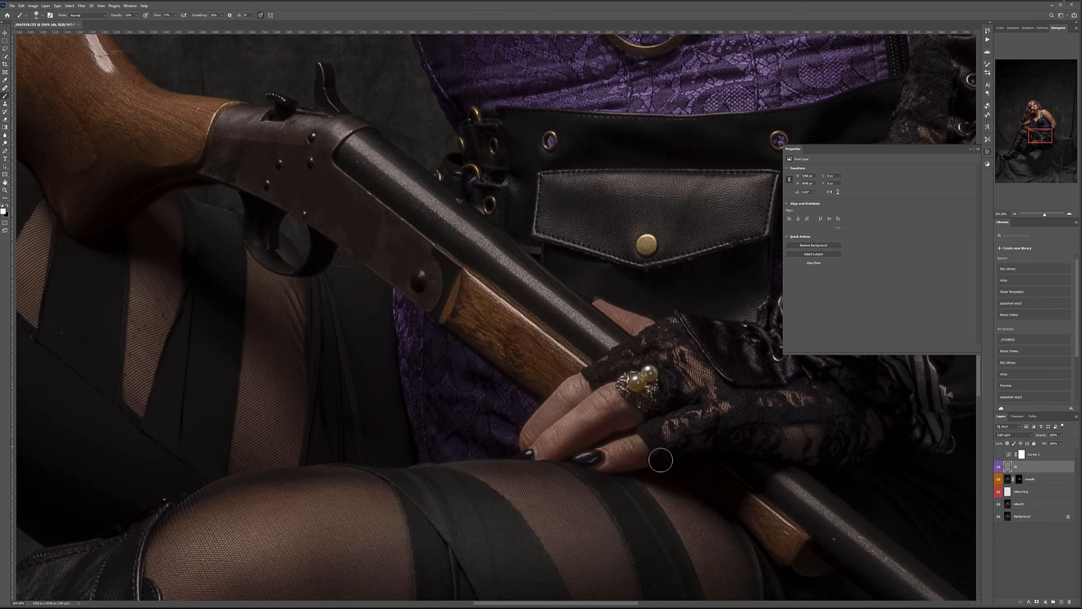
left_click_drag(617, 454, 638, 447)
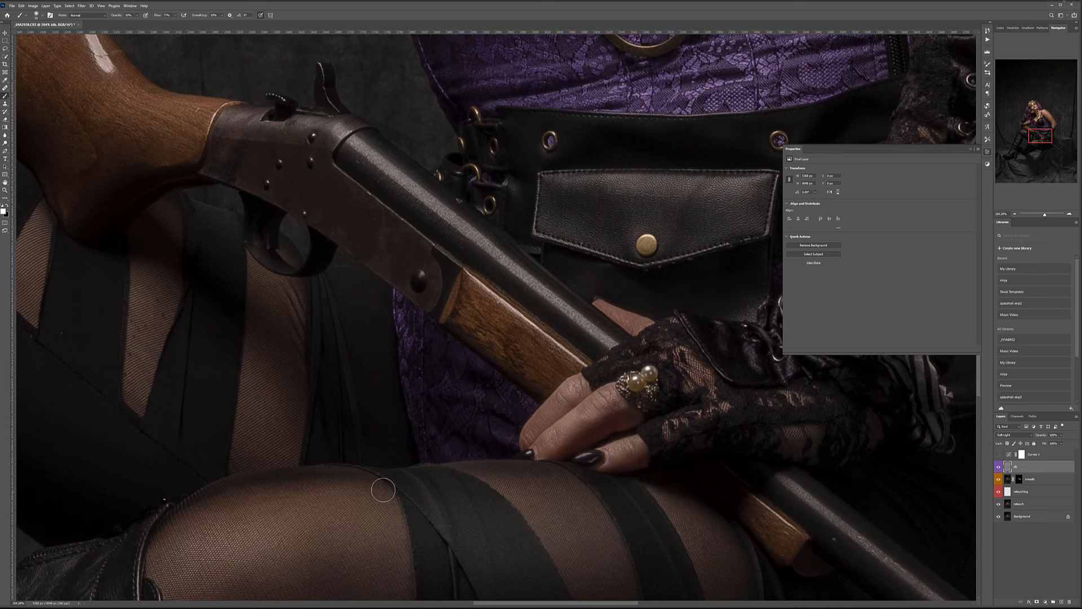
key("ctrl+0")
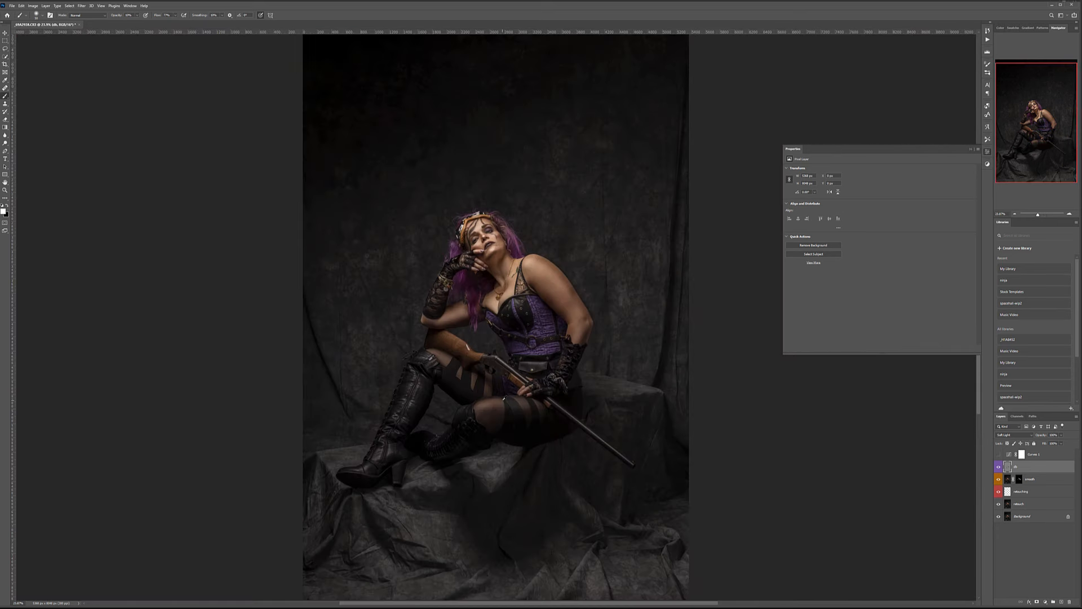
left_click(999, 467)
left_click(998, 466)
left_click(999, 468)
left_click(999, 468)
left_click(999, 467)
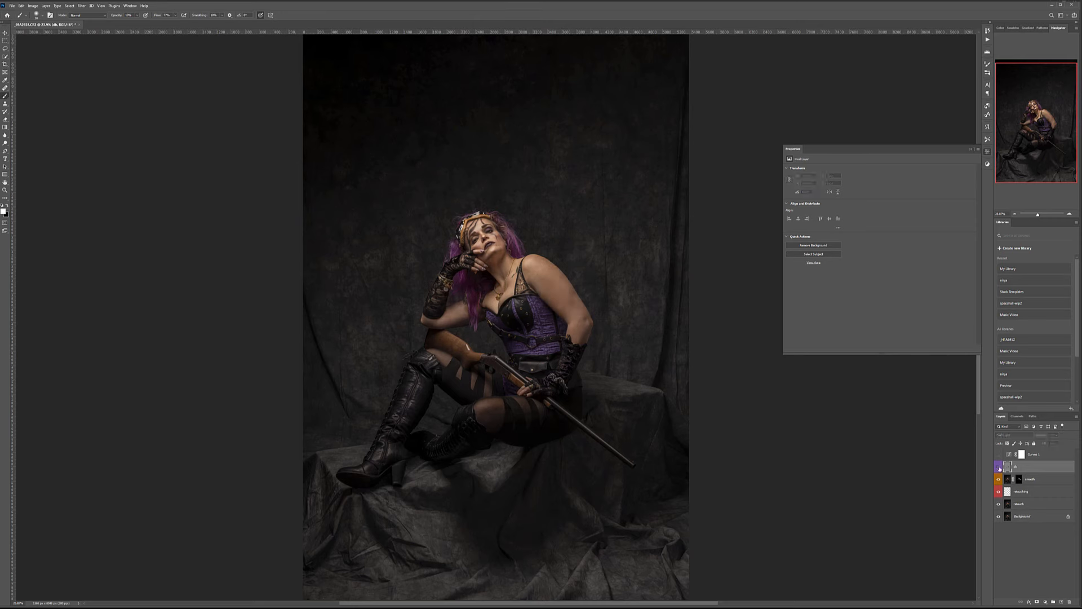
left_click(999, 467)
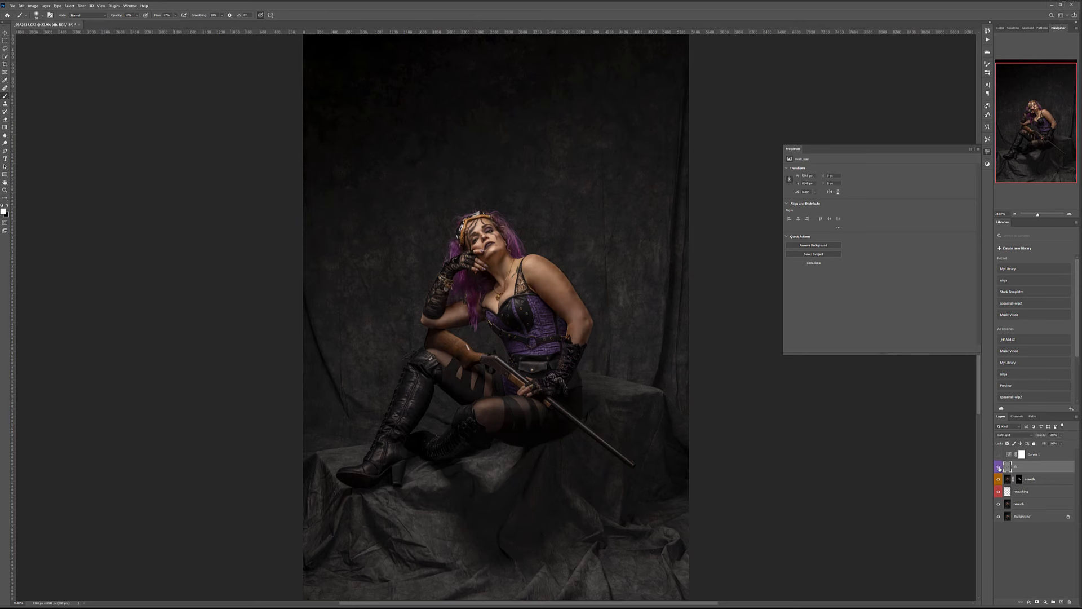
left_click(999, 468)
left_click(999, 467)
left_click(998, 467)
left_click(999, 467)
left_click(5, 32)
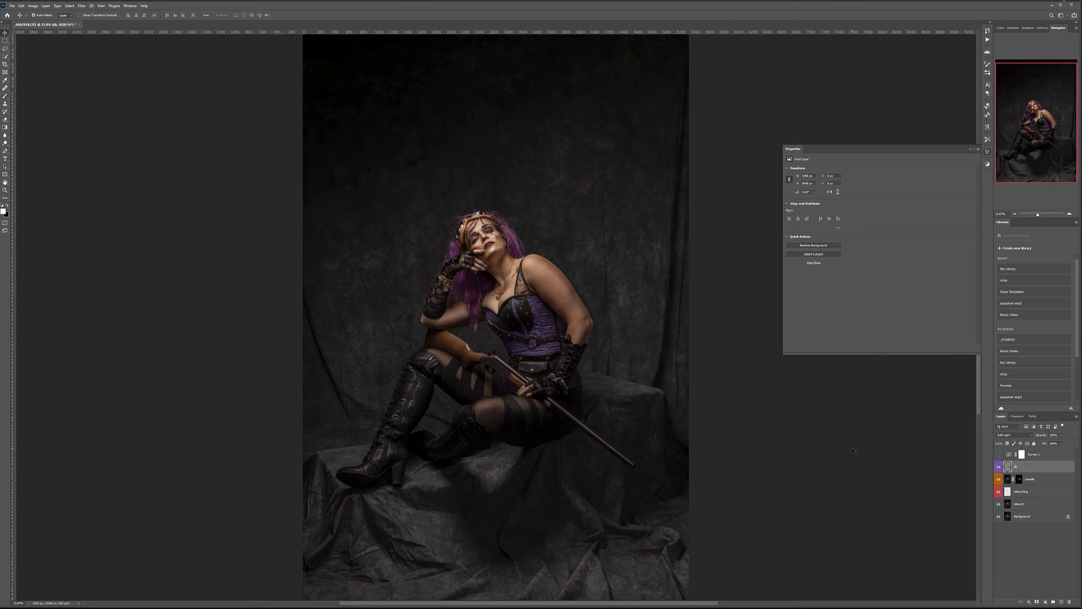
Stamp all visible layers into a new top layer named 'hair' and give it a Yellow label.
key("ctrl+shift+alt+e")
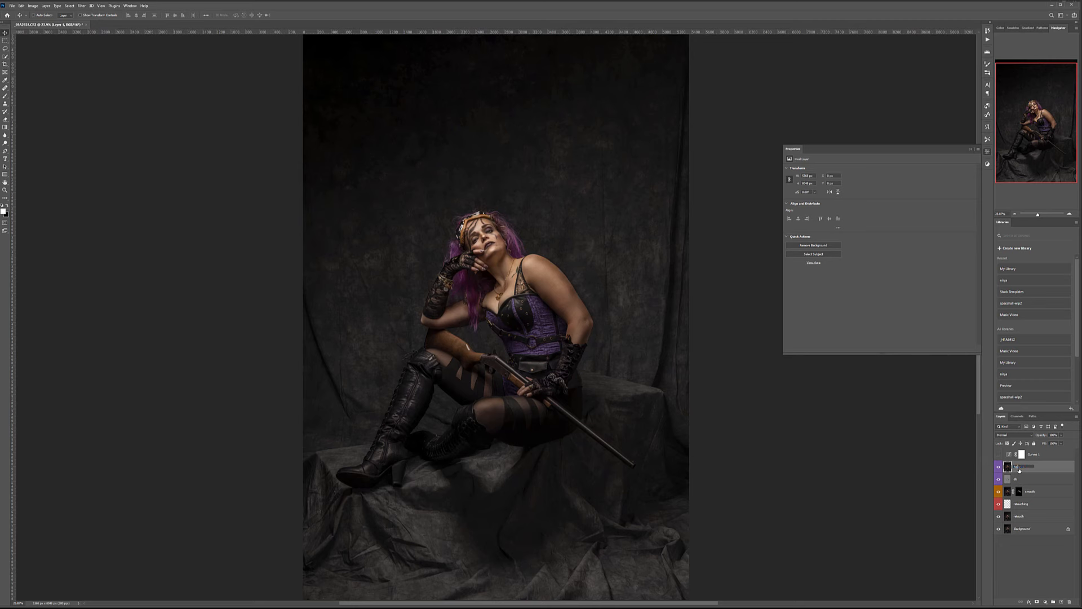
key("Return")
right_click(1042, 468)
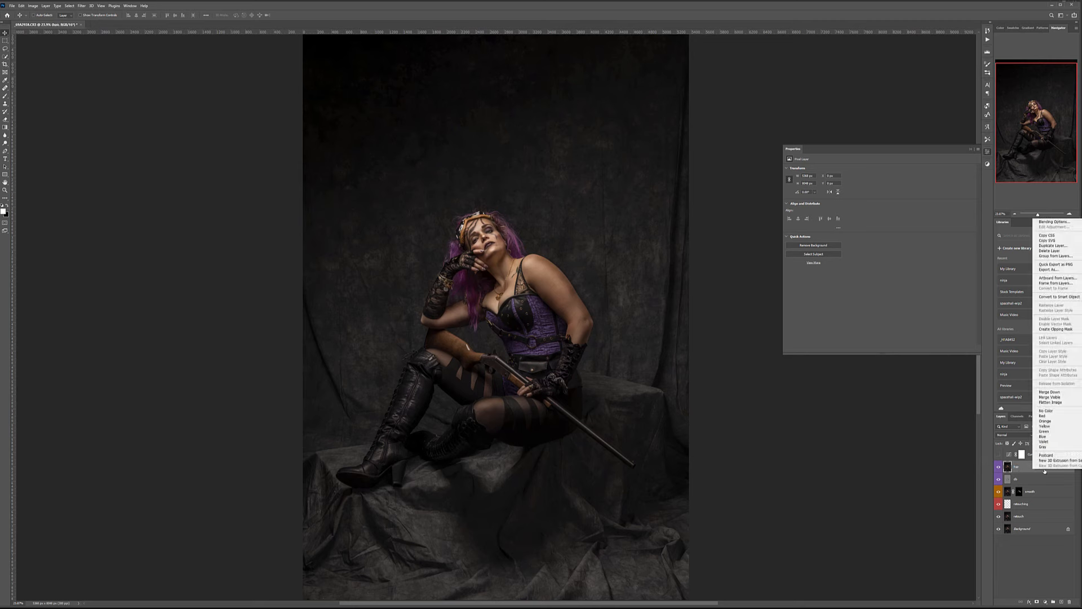
left_click(1069, 428)
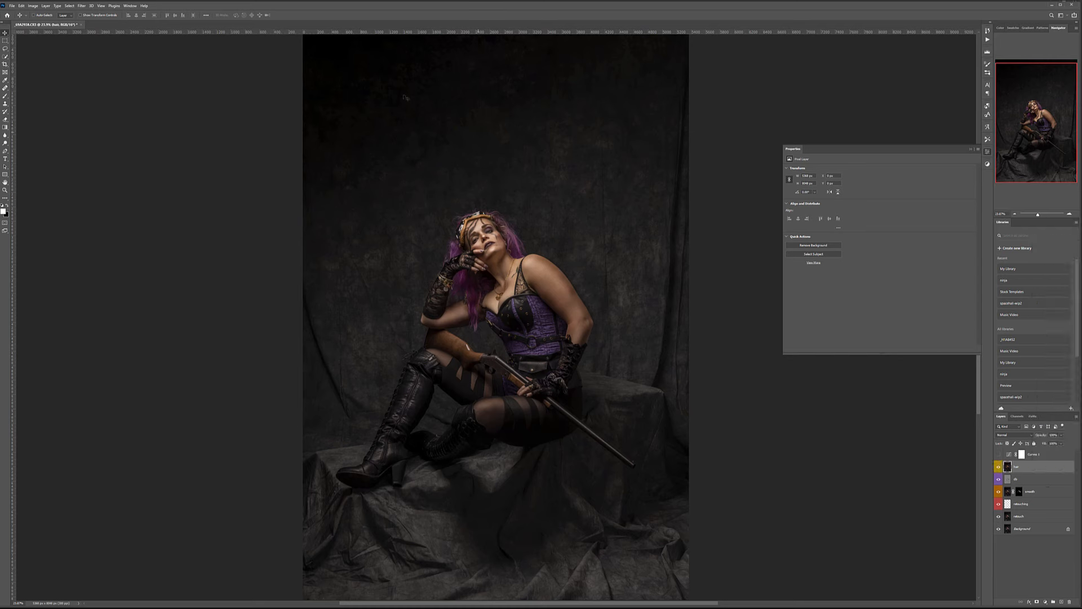
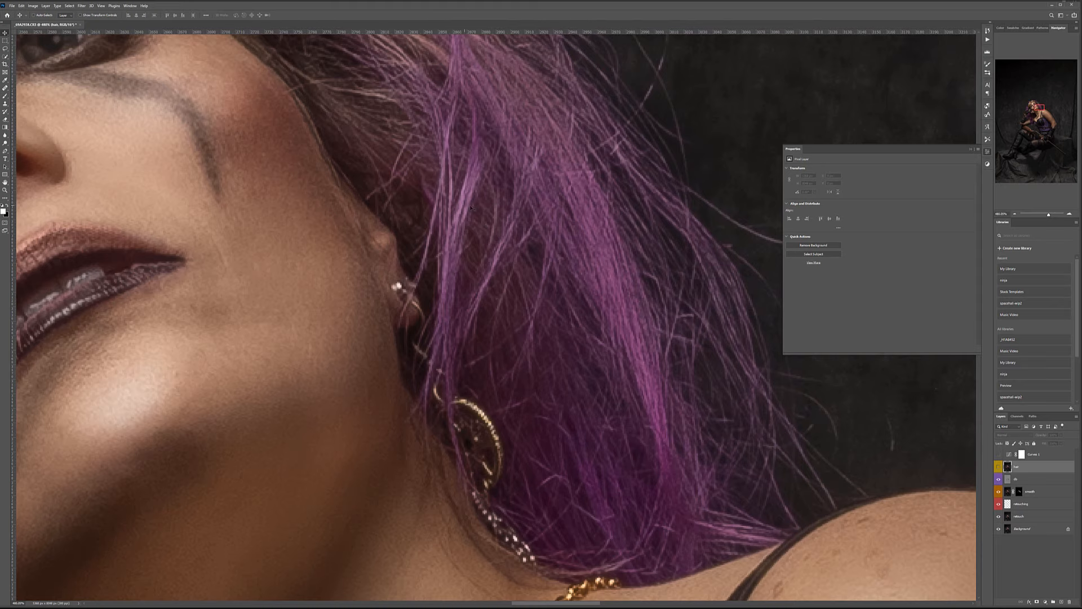
Zoom in to inspect the purple hair strands, then zoom back out to the face.
scroll(601, 240, "down", 7)
scroll(589, 252, "up", 12)
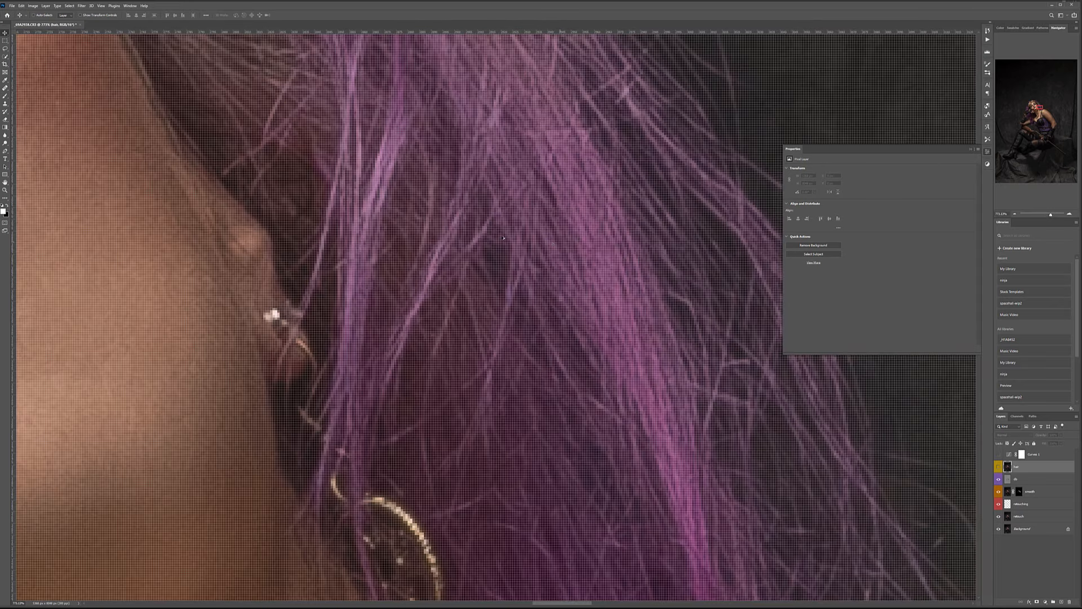
scroll(552, 244, "down", 3)
scroll(552, 244, "down", 4)
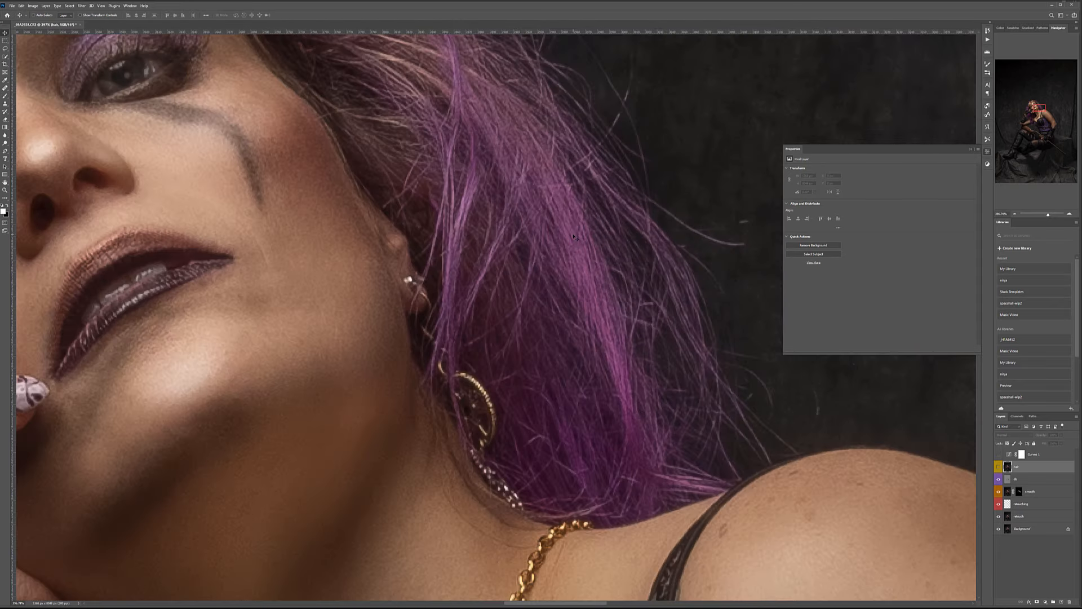
scroll(574, 237, "down", 4)
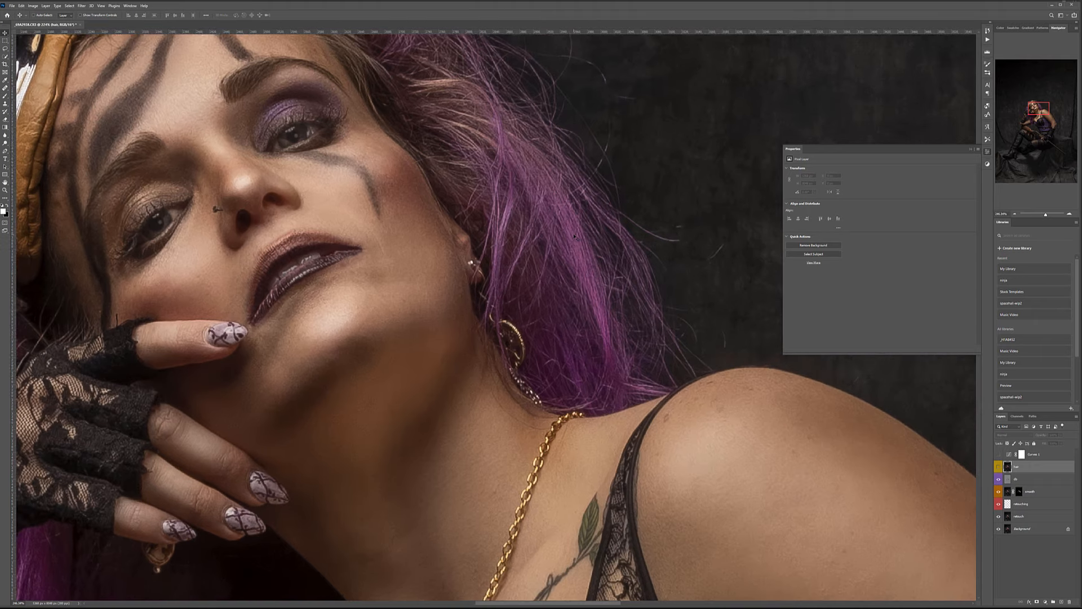
Show the oil-painted hair layer and hide it behind a black layer mask.
left_click(999, 467)
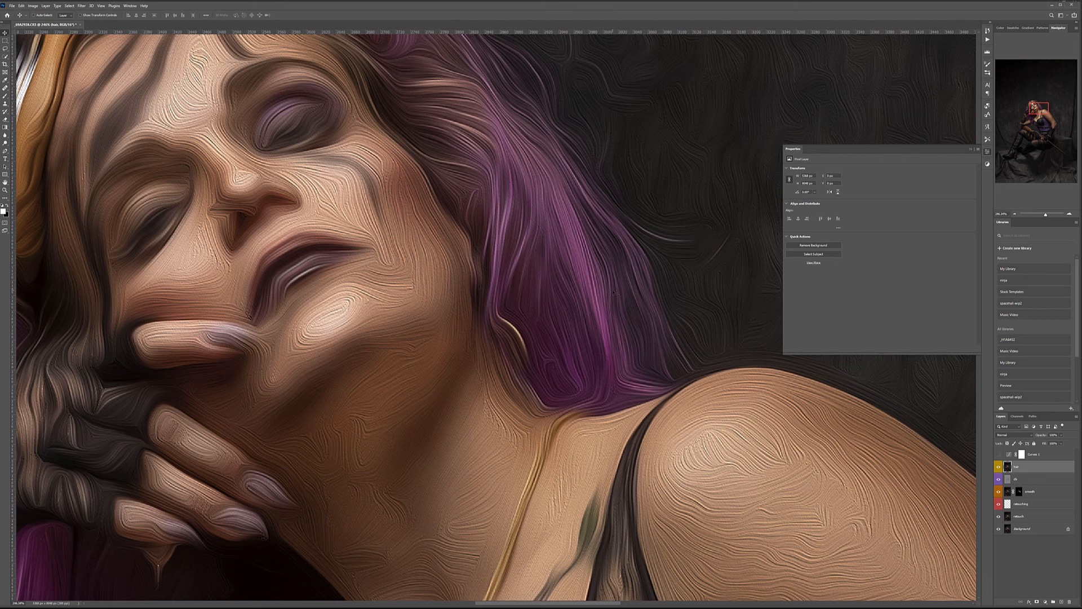
left_click(1038, 603, "alt")
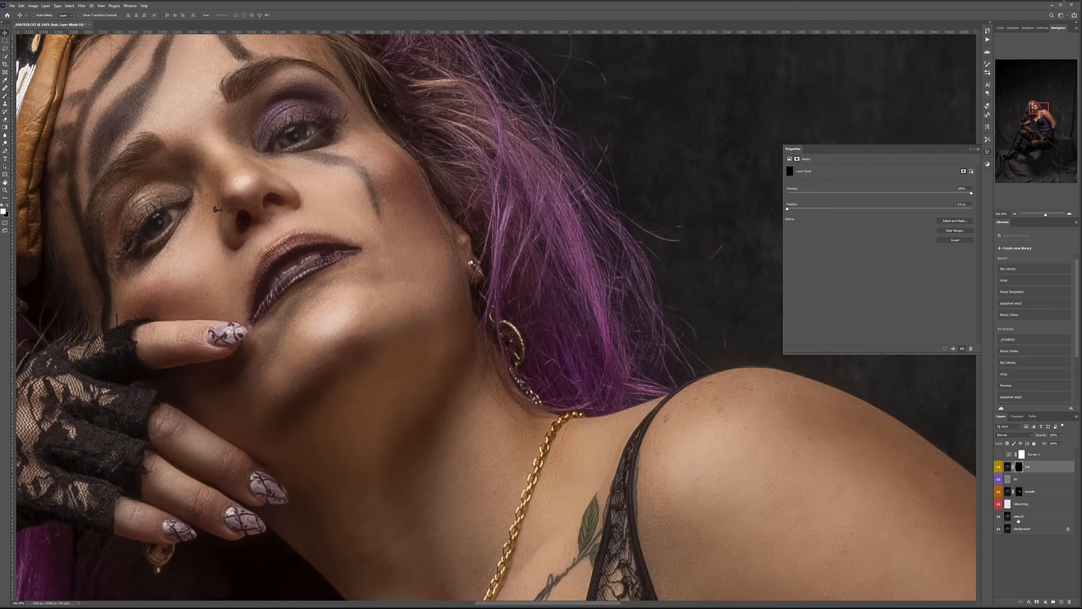
left_click(5, 96)
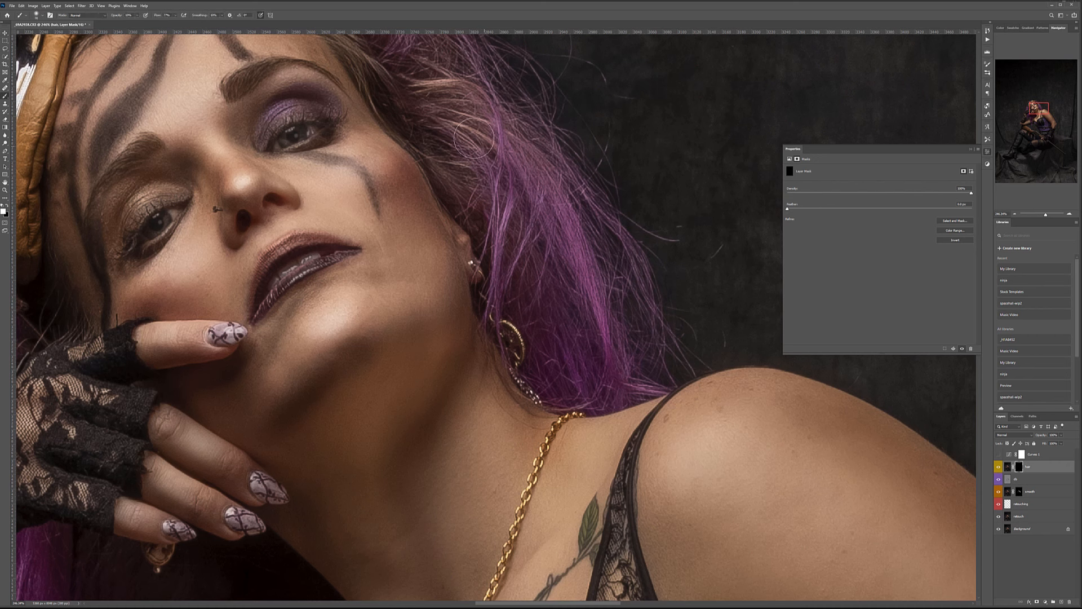
Paint the smoothing effect back into the hair strands and upper hair with a soft white brush.
mouse_move(485, 125)
left_mouse_down()
mouse_move(522, 204)
mouse_move(501, 212)
mouse_move(515, 241)
mouse_move(518, 215)
mouse_move(525, 227)
mouse_move(515, 244)
mouse_move(535, 292)
mouse_move(564, 278)
left_mouse_up()
left_click_drag(594, 331, 534, 162)
mouse_move(467, 162)
left_mouse_down()
mouse_move(441, 100)
mouse_move(445, 81)
mouse_move(482, 97)
mouse_move(476, 83)
mouse_move(531, 74)
left_mouse_up()
mouse_move(574, 197)
left_mouse_down()
mouse_move(664, 344)
mouse_move(687, 426)
left_mouse_up()
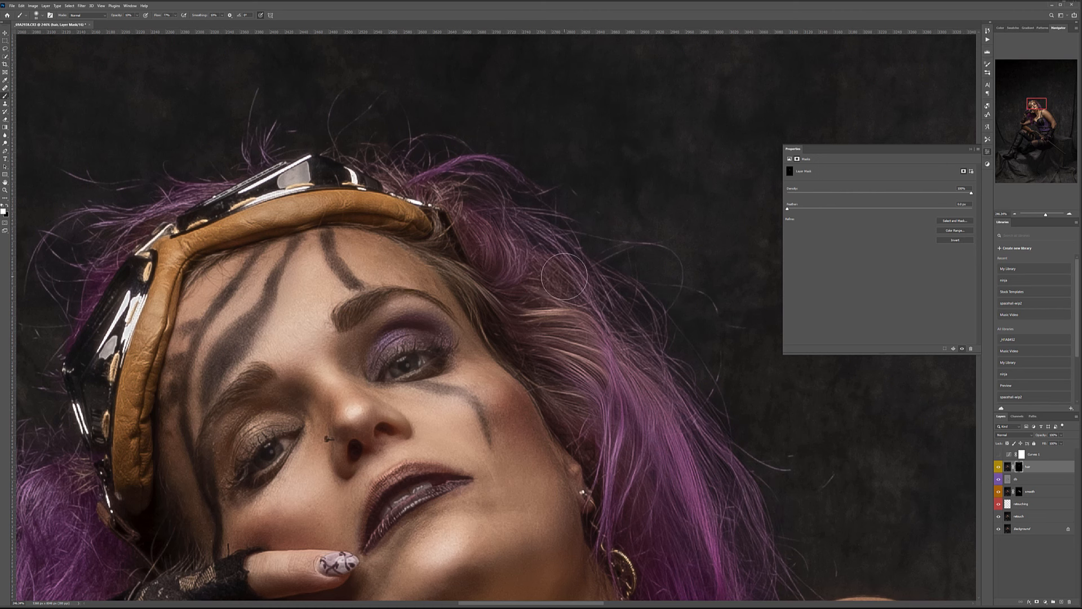
scroll(431, 248, "up", 2)
scroll(428, 251, "up", 3)
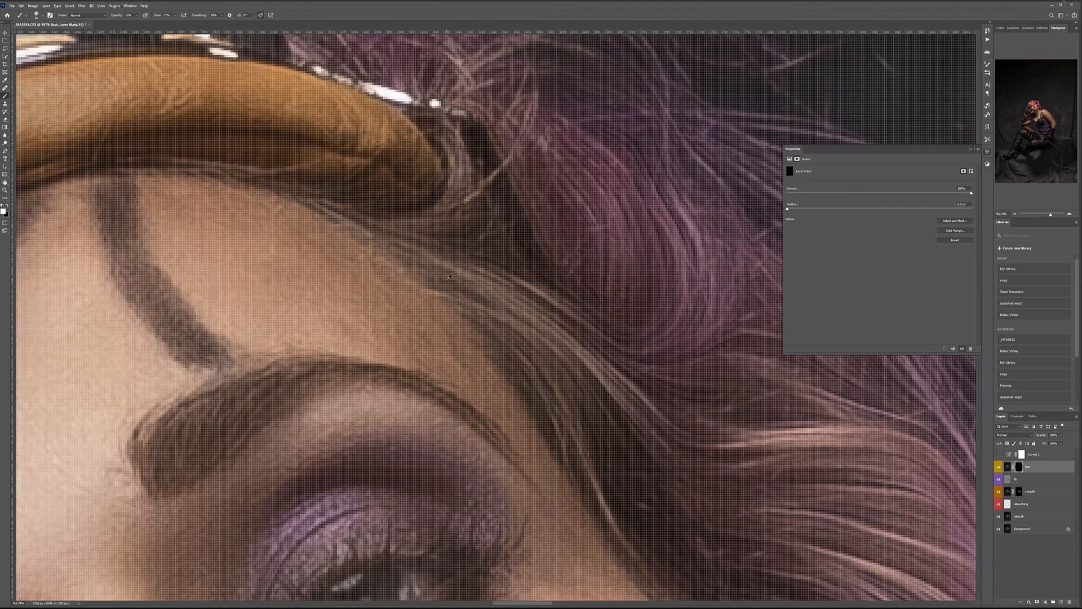
scroll(428, 254, "down", 6)
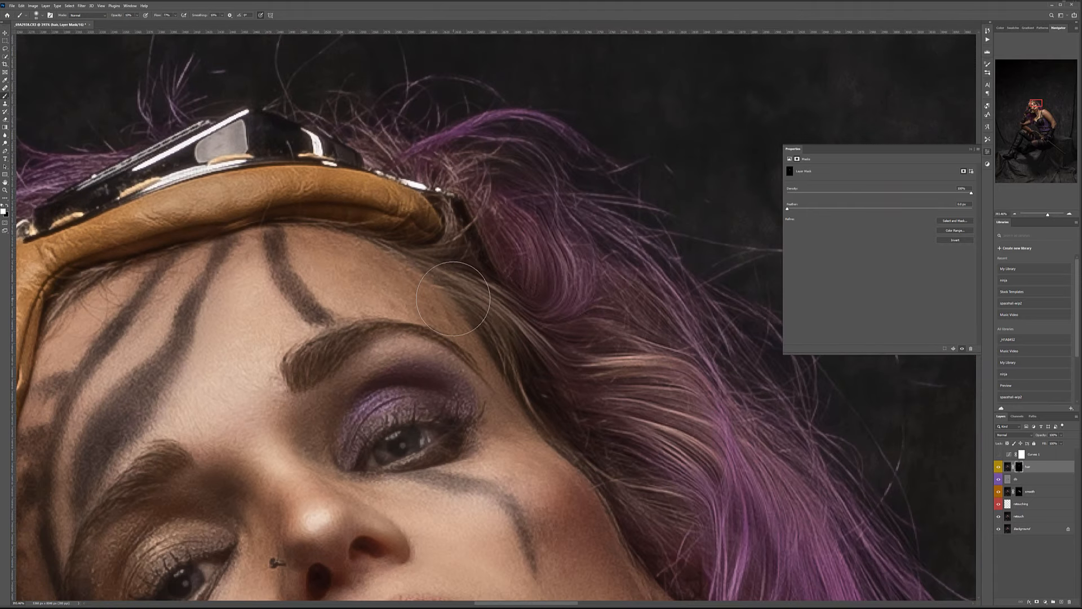
With a smaller brush, refine the effect along the hairline, forehead and hair ends.
key("bracketleft")
key("bracketleft")
key("bracketleft")
key("bracketleft")
left_click_drag(370, 190, 531, 260)
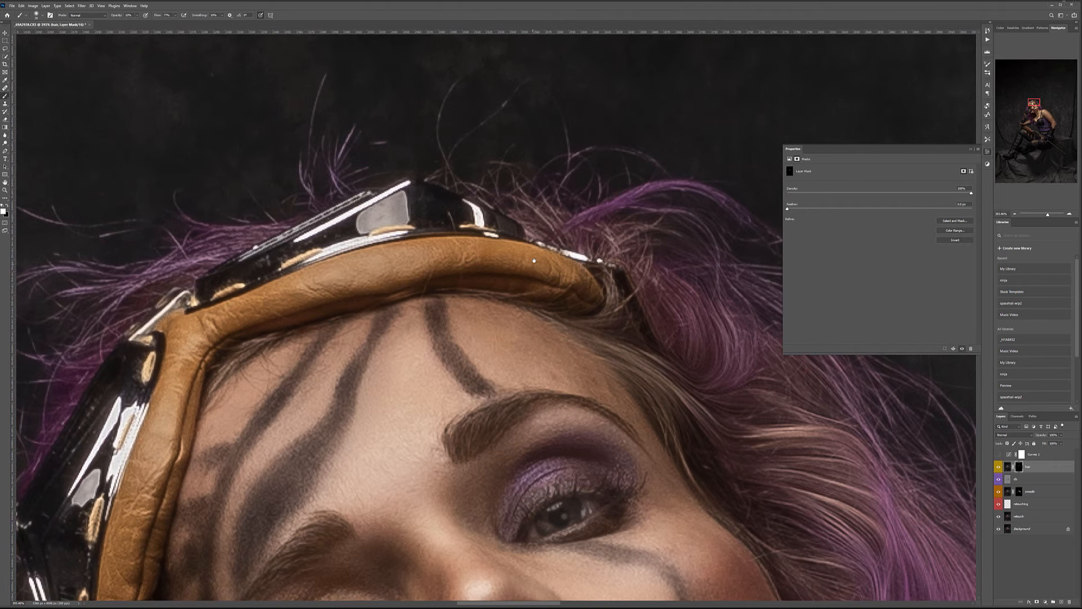
scroll(624, 244, "down", 4)
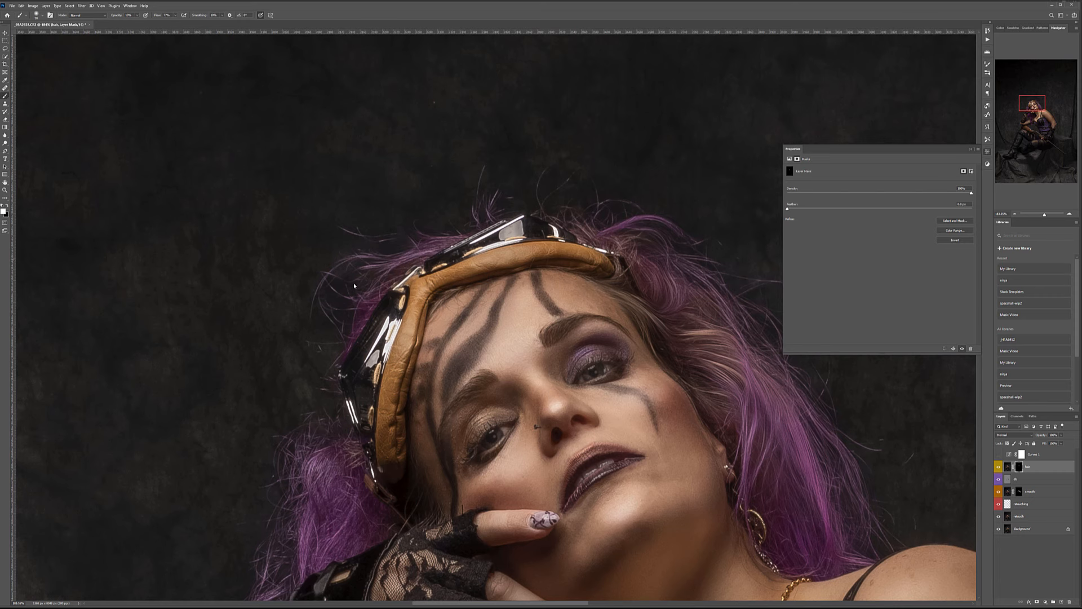
scroll(340, 333, "down", 3)
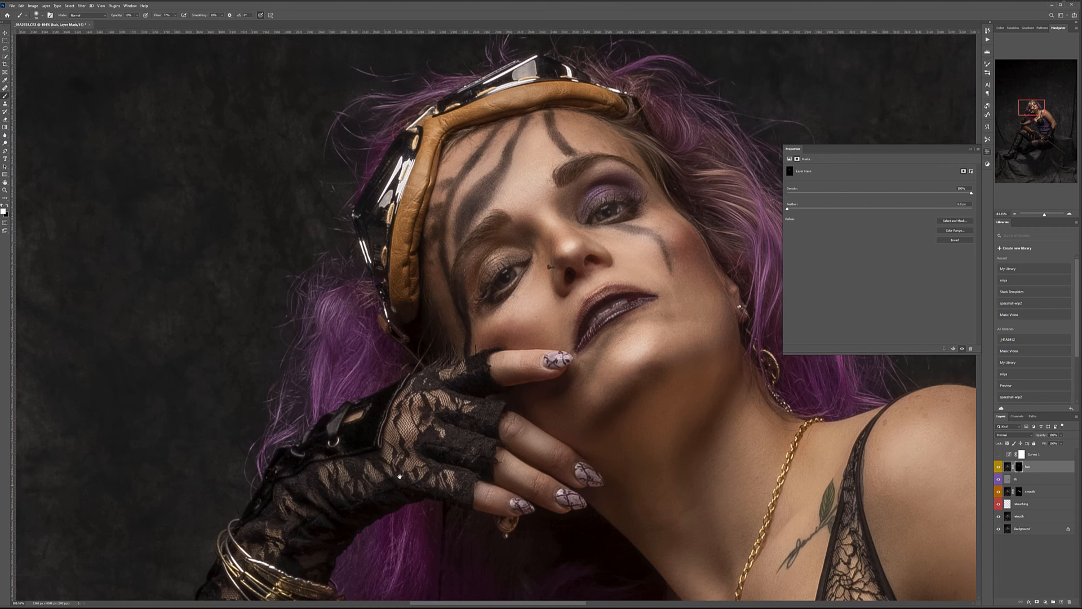
scroll(395, 482, "down", 5)
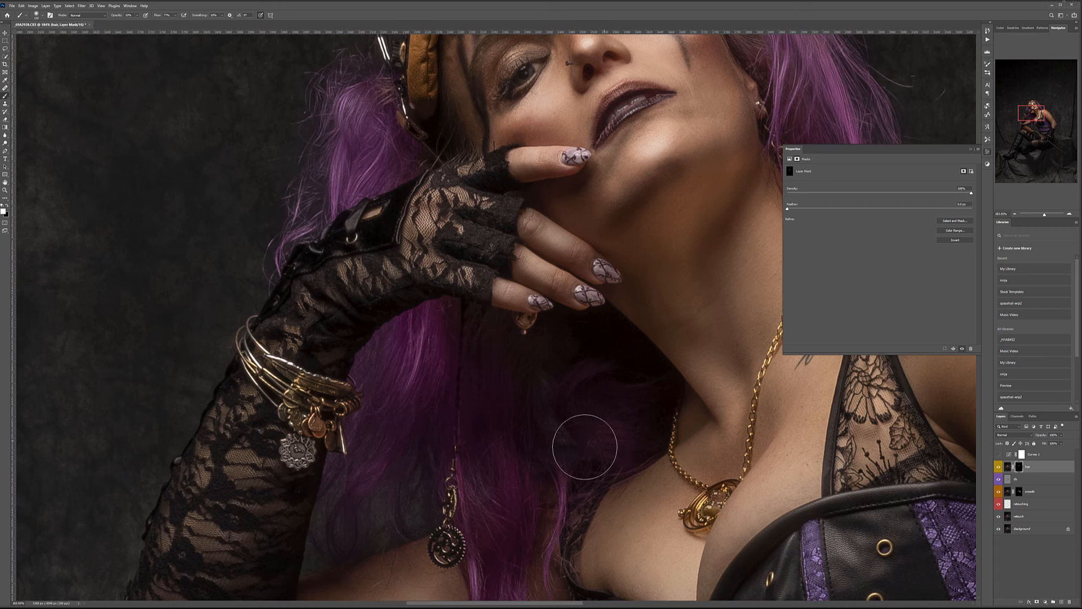
left_click_drag(584, 442, 568, 212)
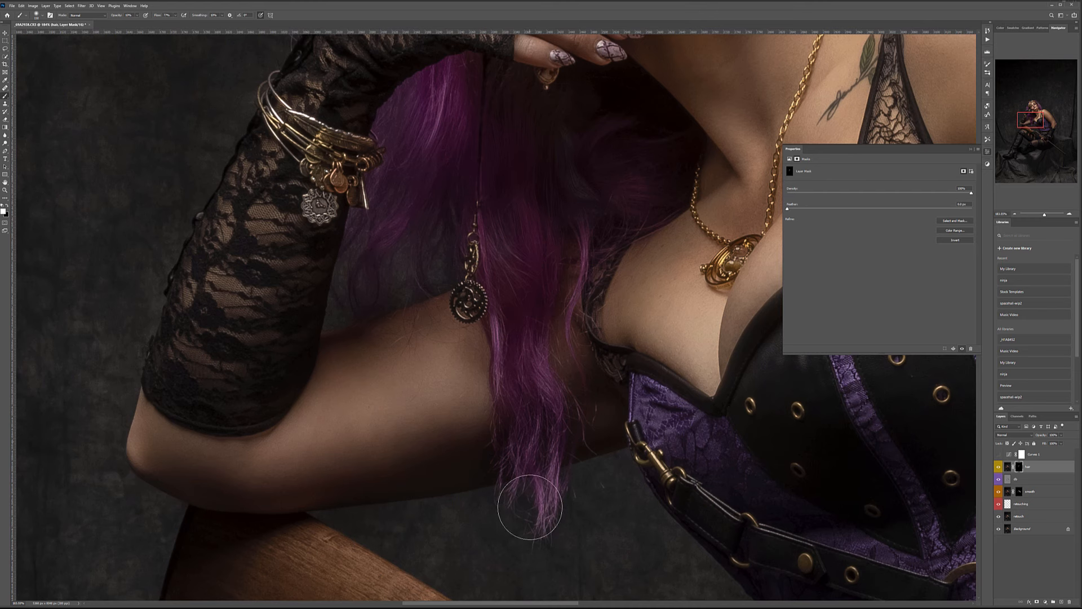
left_click_drag(630, 149, 575, 539)
left_click_drag(507, 177, 526, 296)
scroll(496, 290, "up", 3)
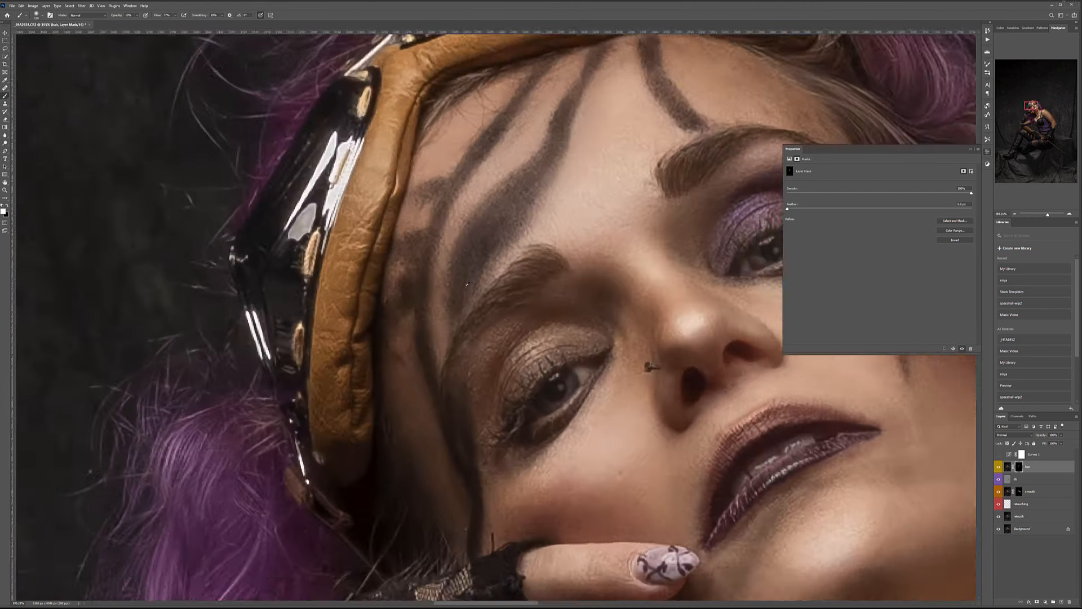
key("bracketleft")
key("bracketleft")
key("bracketleft")
key("bracketleft")
key("bracketleft")
key("bracketleft")
key("bracketleft")
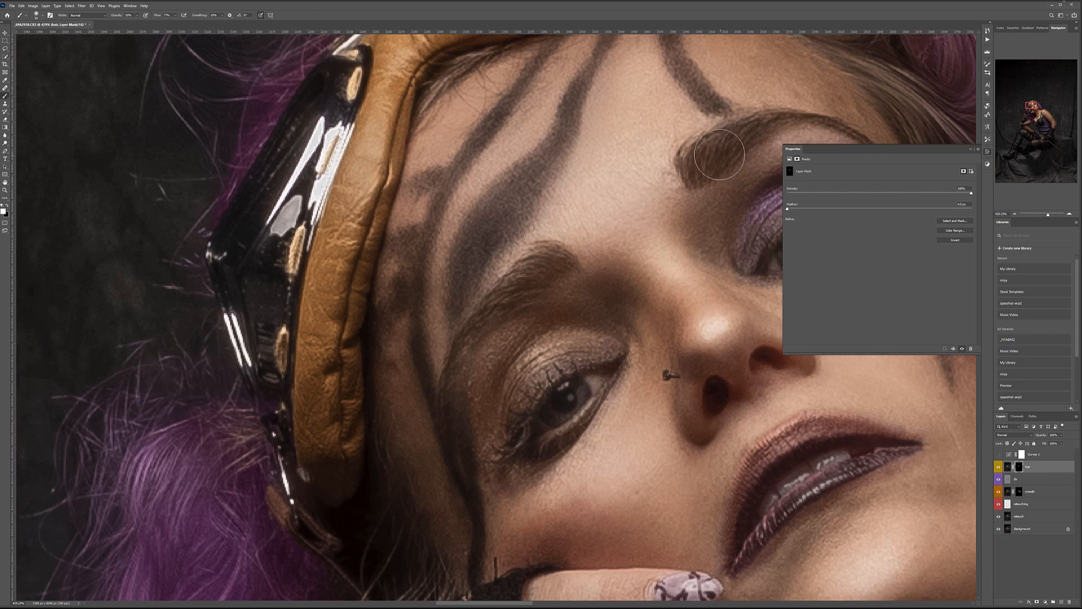
scroll(537, 385, "down", 10)
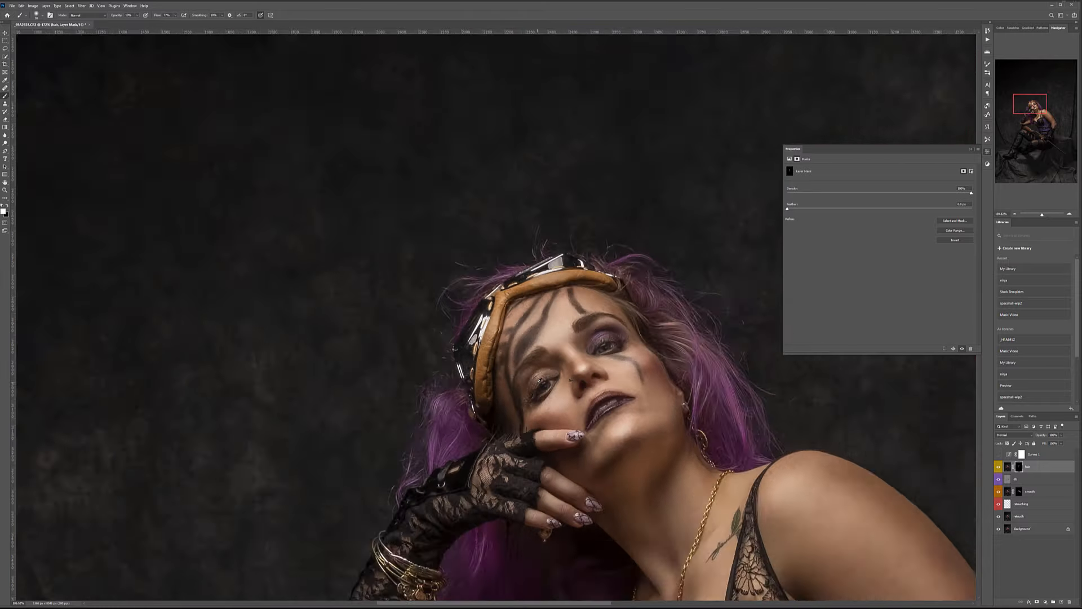
left_click_drag(512, 483, 597, 223)
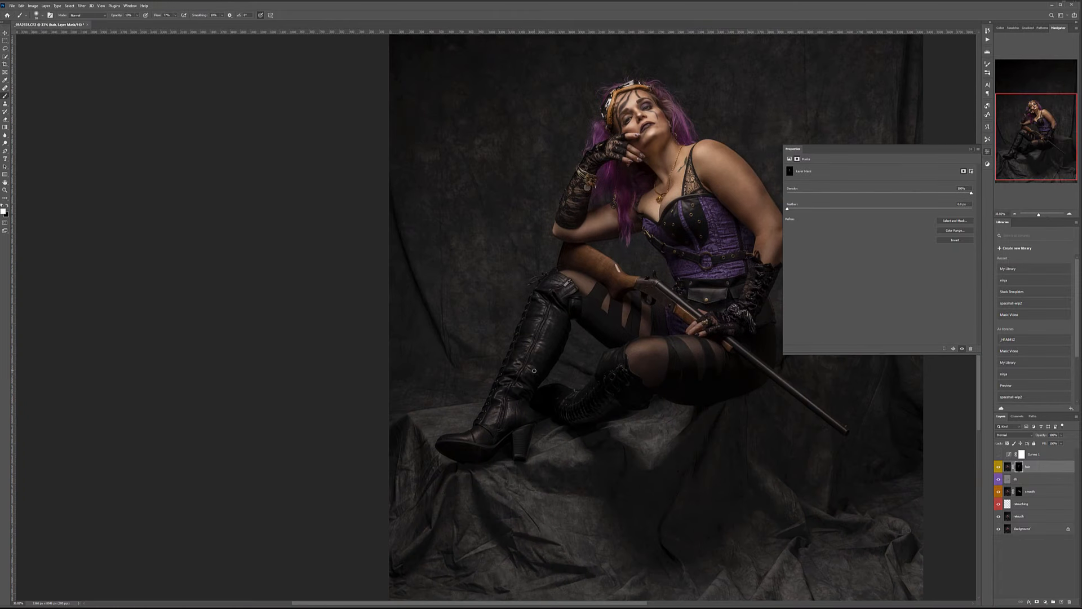
scroll(595, 403, "up", 3)
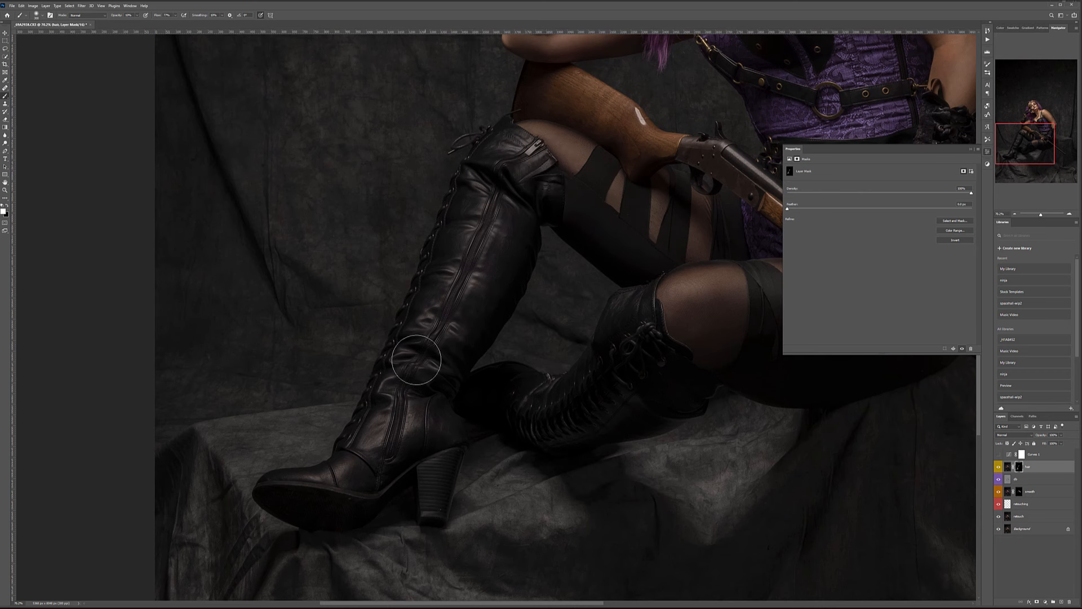
scroll(517, 302, "down", 3)
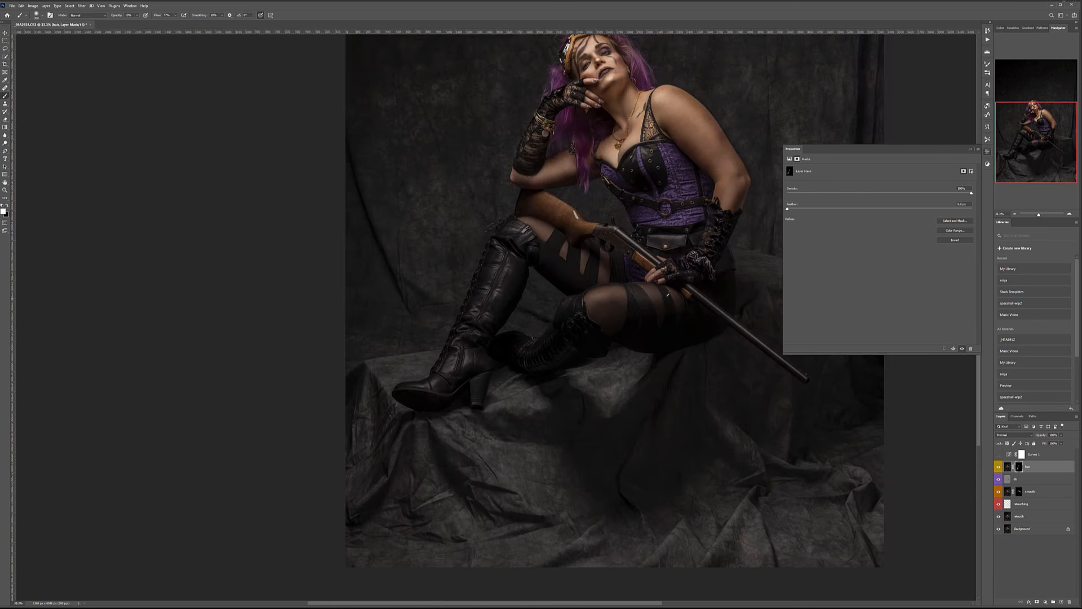
scroll(683, 251, "up", 3)
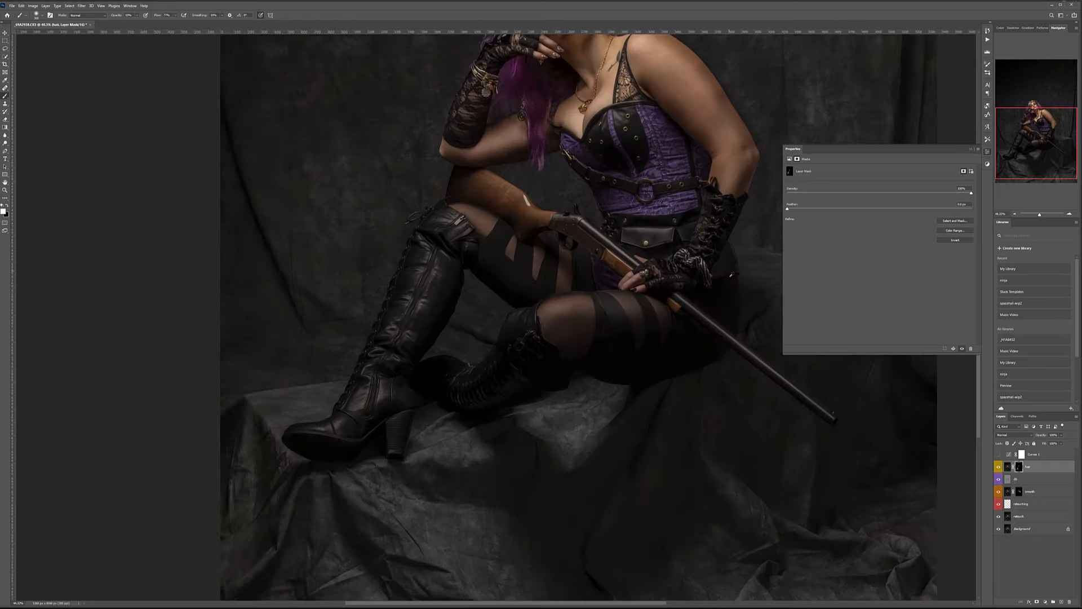
scroll(401, 212, "up", 3)
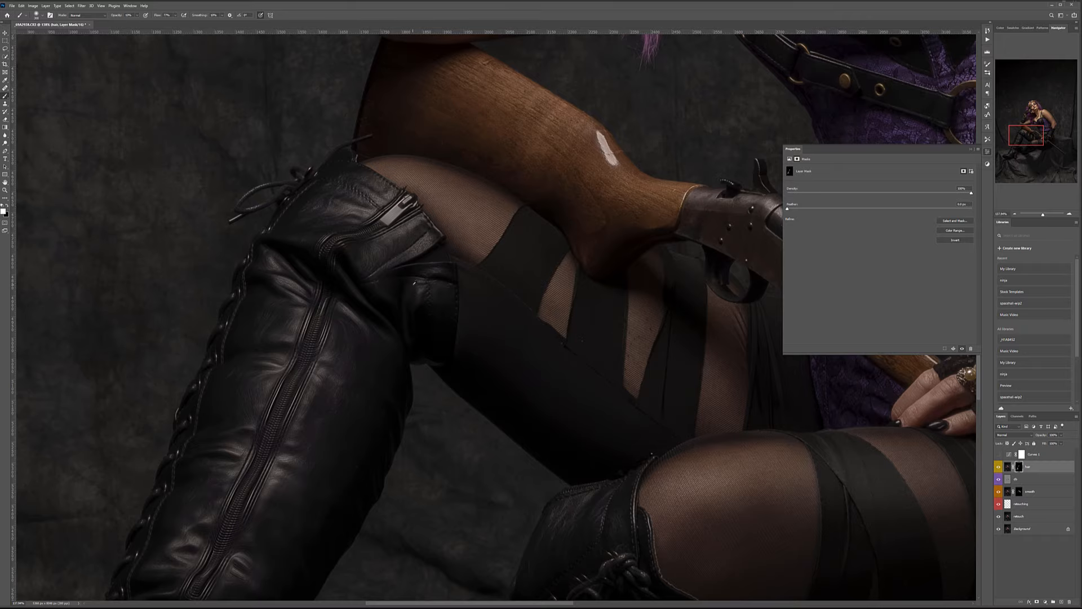
scroll(415, 281, "down", 5)
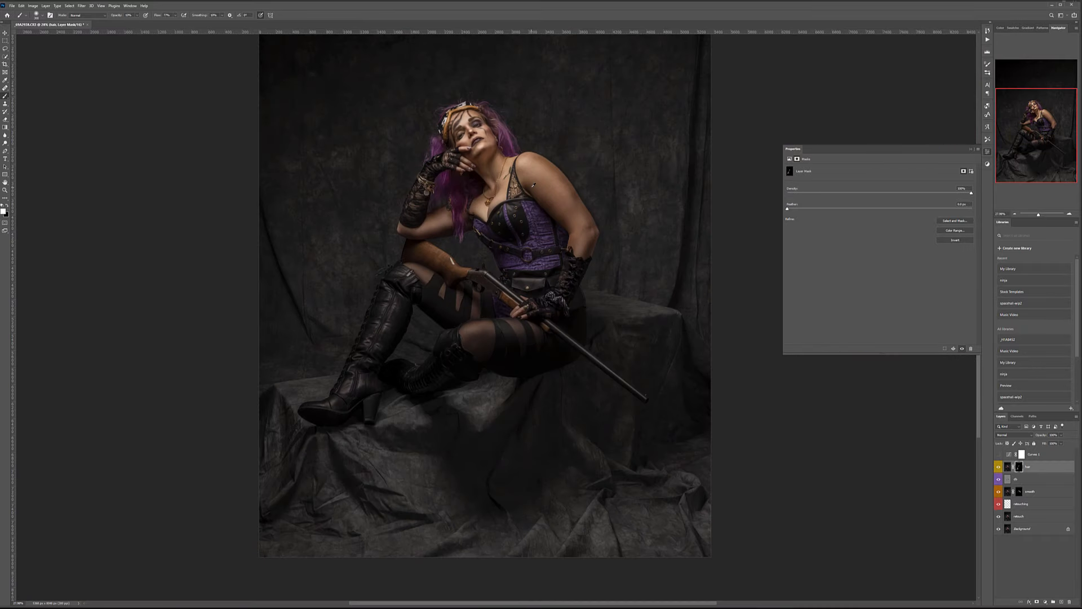
scroll(533, 185, "down", 1)
scroll(533, 341, "up", 4)
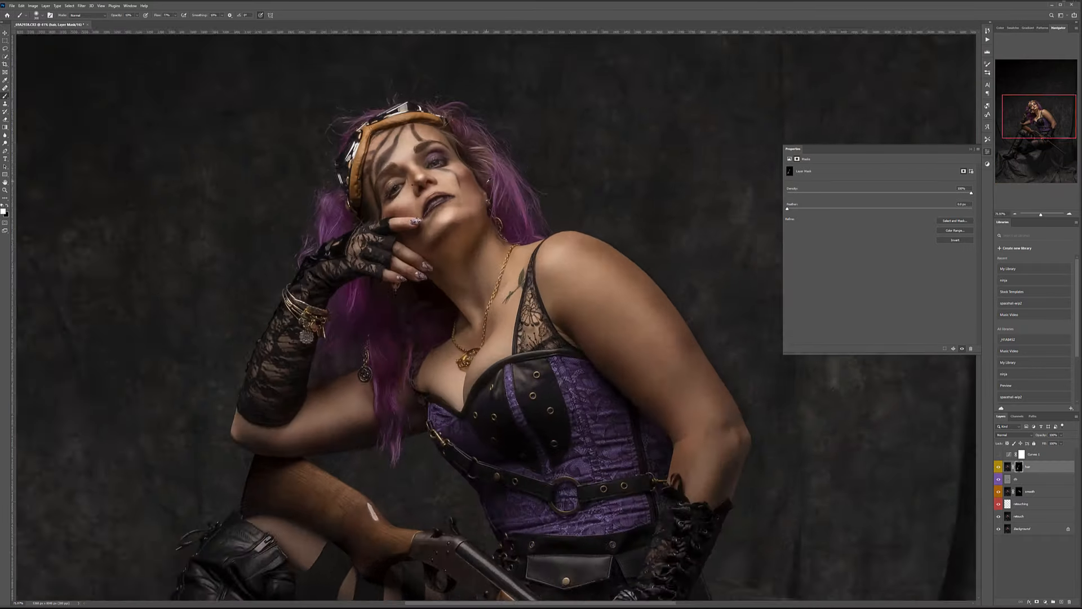
scroll(599, 387, "down", 5)
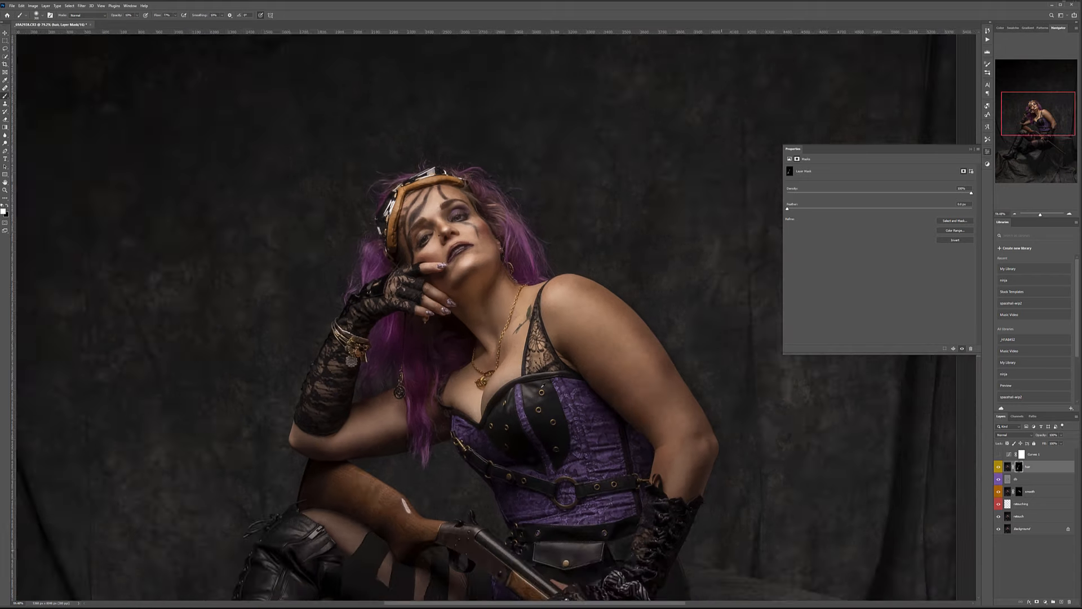
scroll(599, 387, "up", 1)
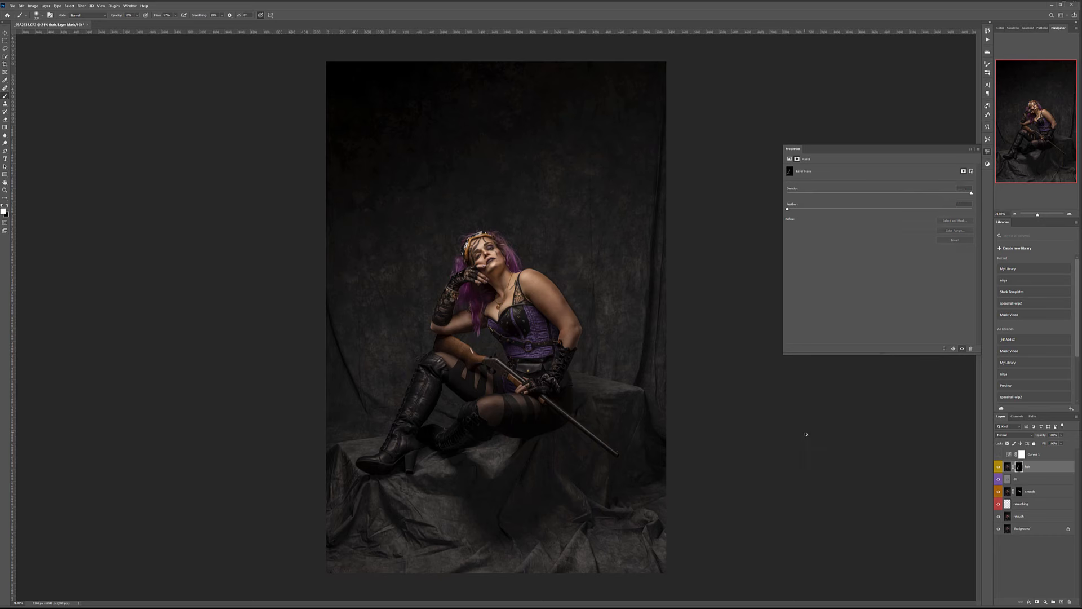
Stamp all visible layers into a new layer named DDB with a green colour label.
key("ctrl+shift+alt+e")
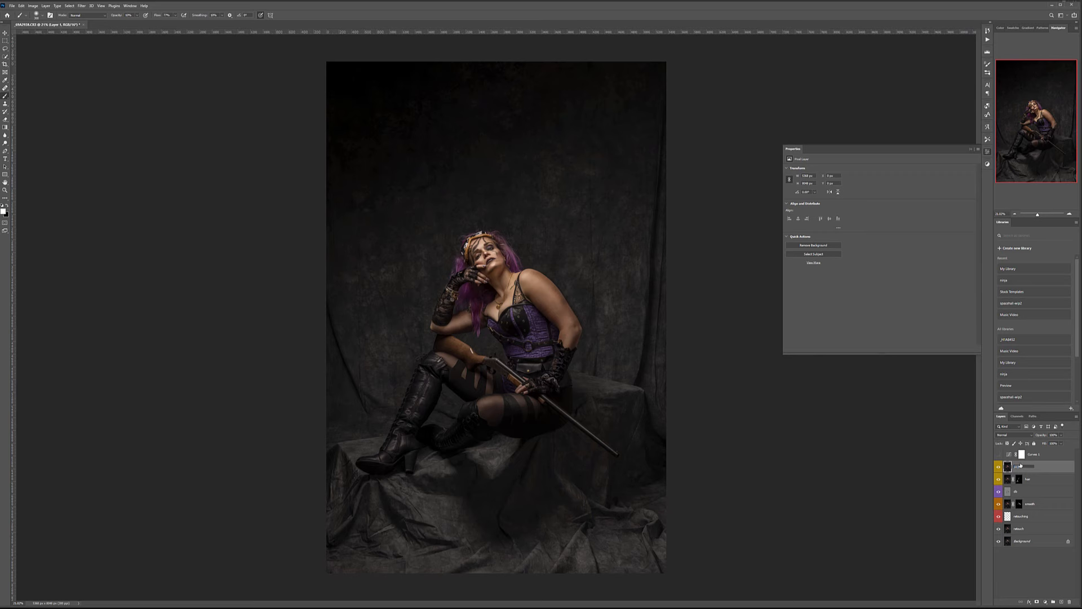
key("Return")
right_click(1048, 471)
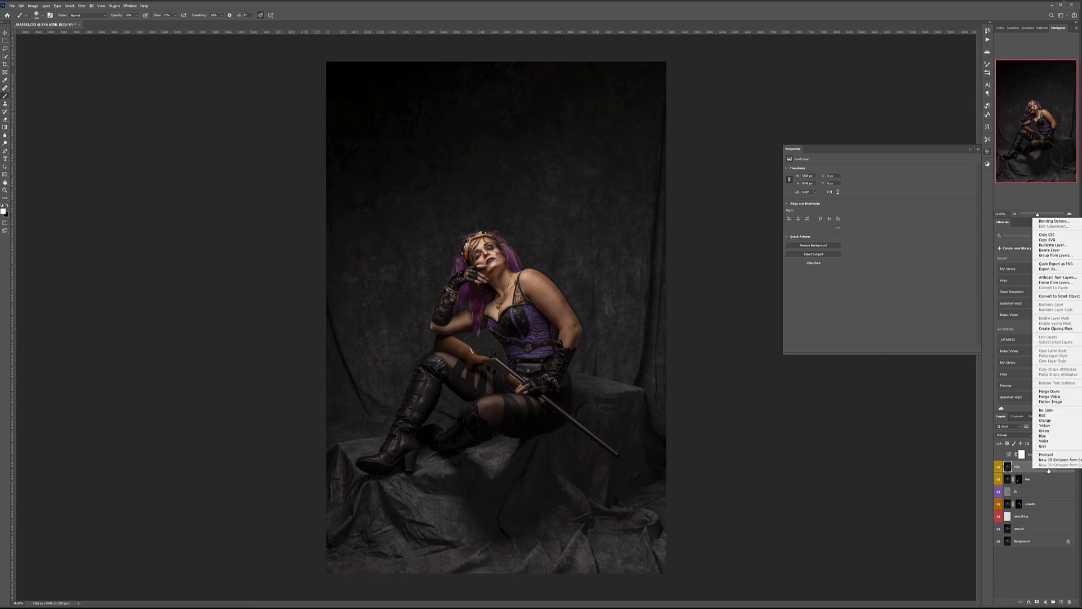
left_click(1046, 434)
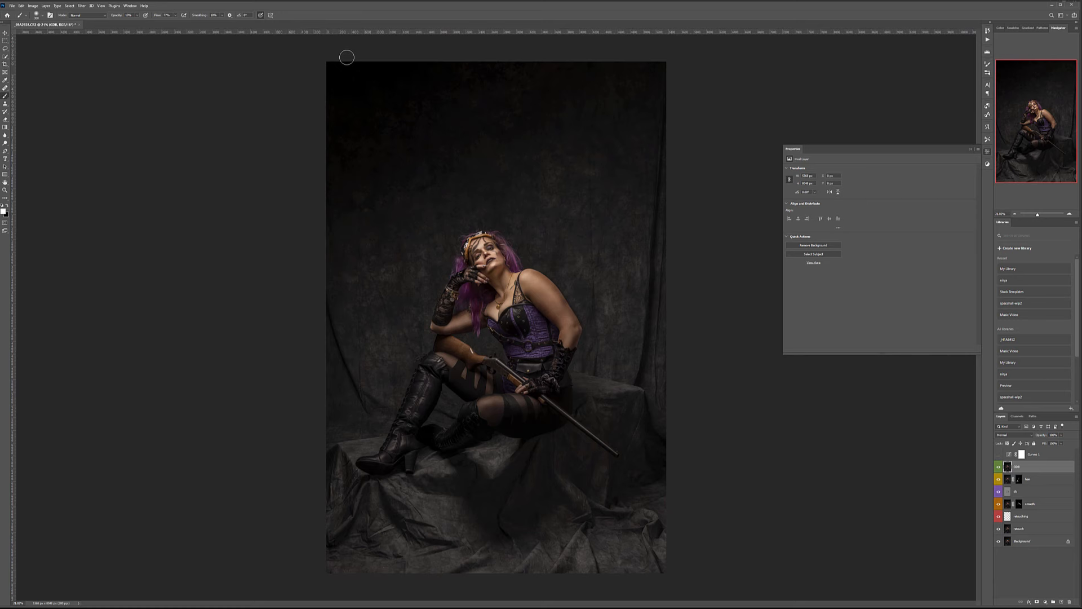
Convert the DDB layer to black and white with brightened Reds and Yellows.
left_click(33, 6)
mouse_move(57, 21)
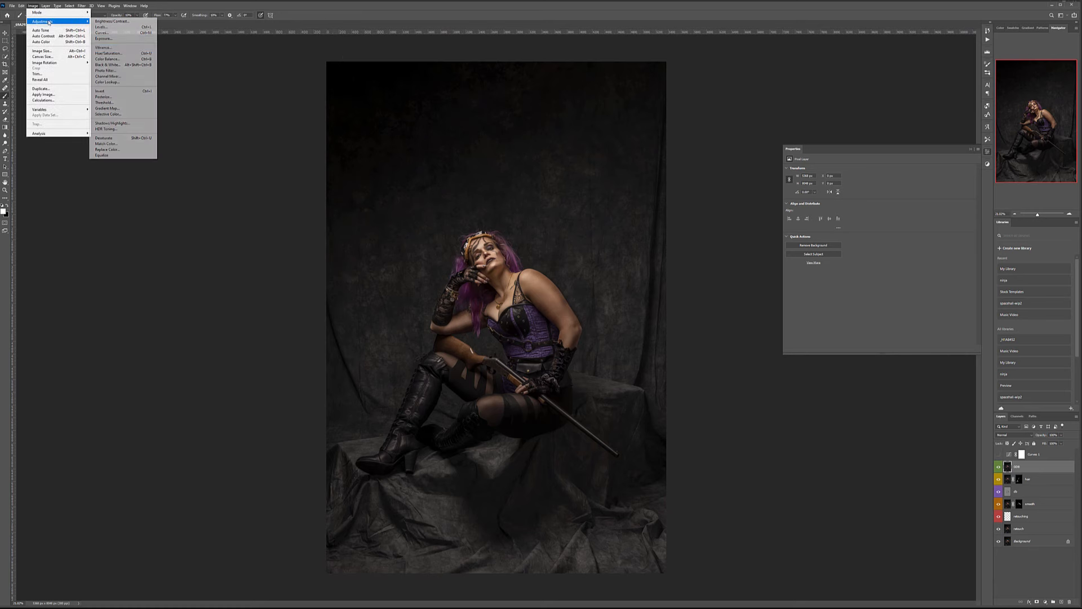
left_click(121, 65)
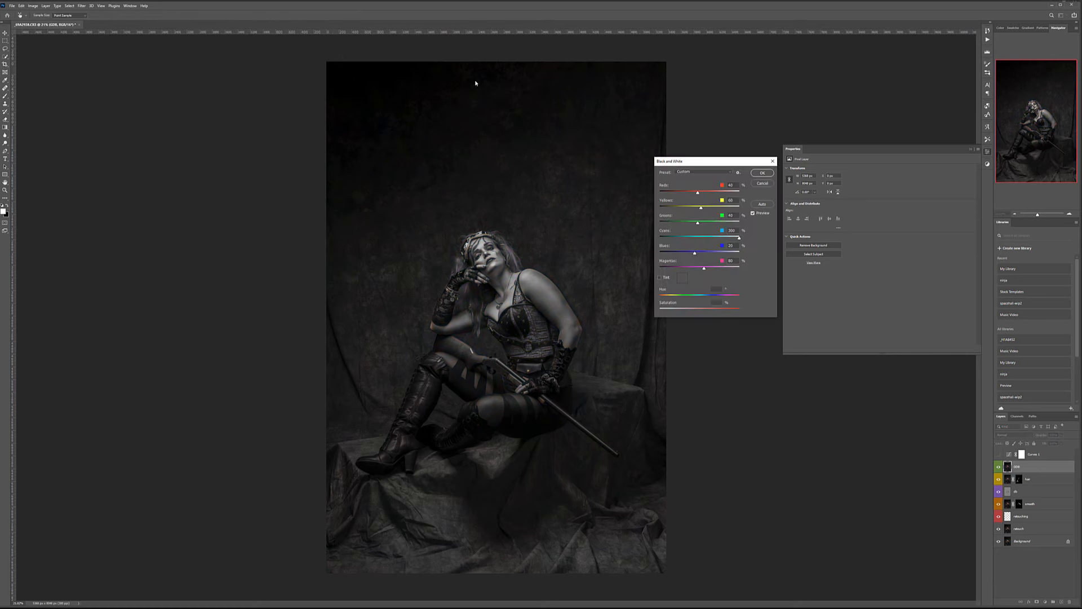
left_click(708, 194)
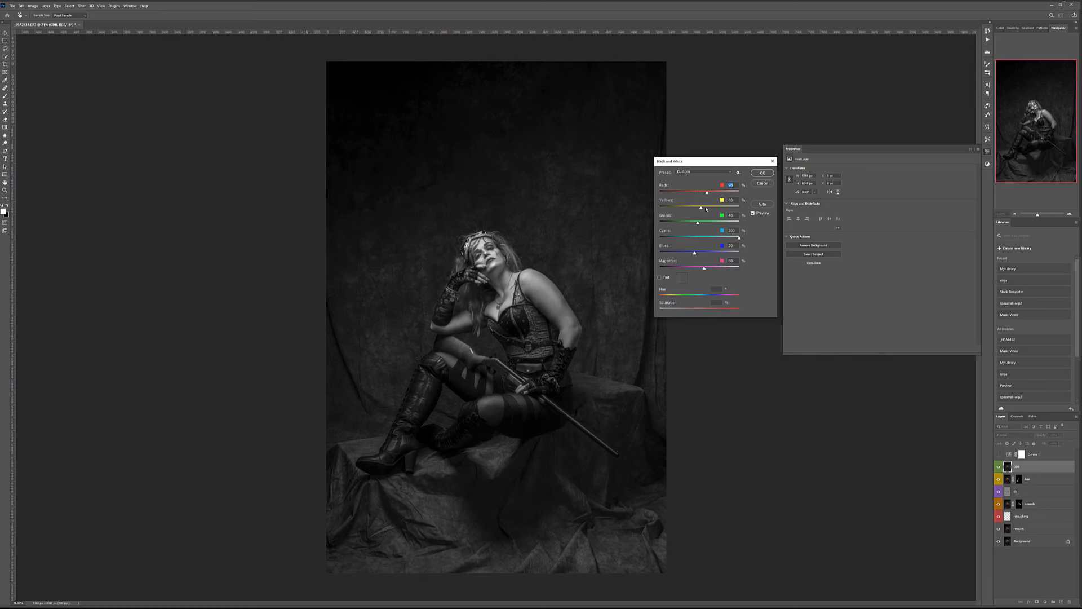
left_click(708, 209)
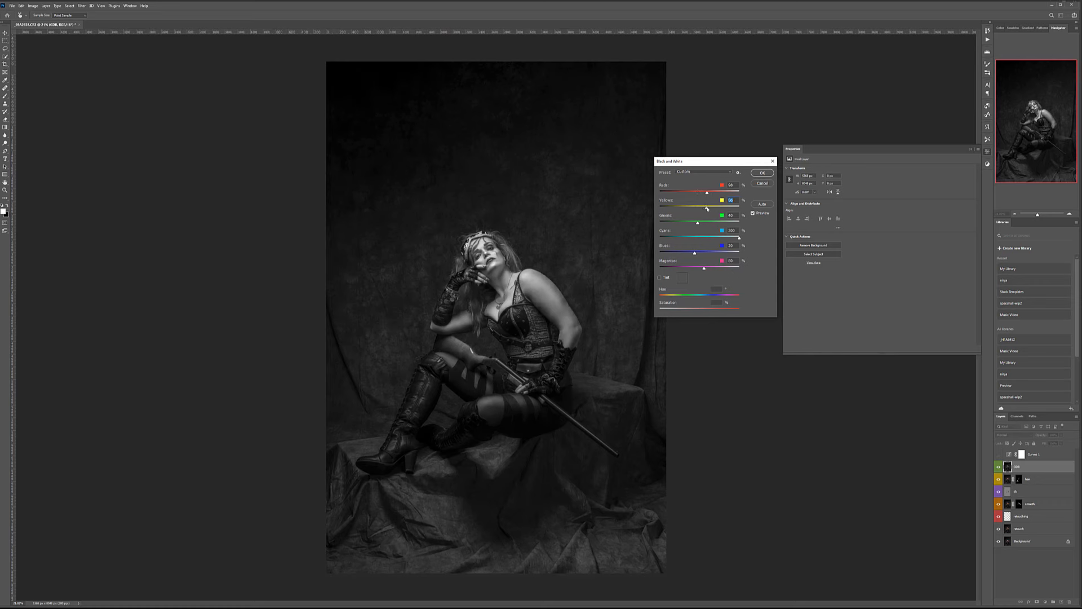
left_click(755, 176)
left_click(32, 6)
Apply Shadows/Highlights with both Amounts 100, Radius 15, shadows tone 24 and highlights tone 37.
mouse_move(53, 21)
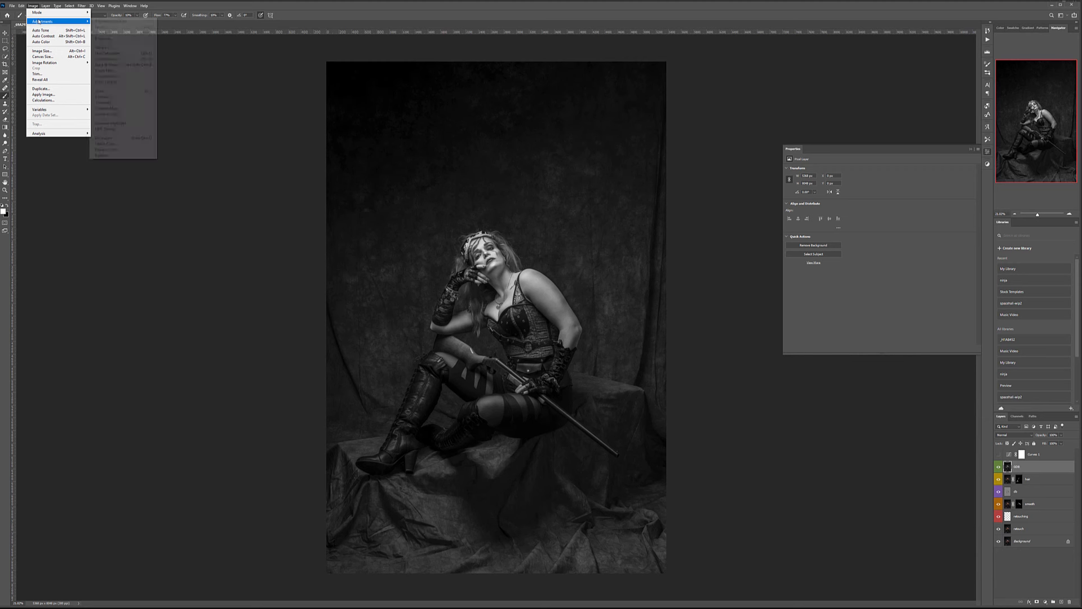
left_click(137, 122)
left_click(652, 270)
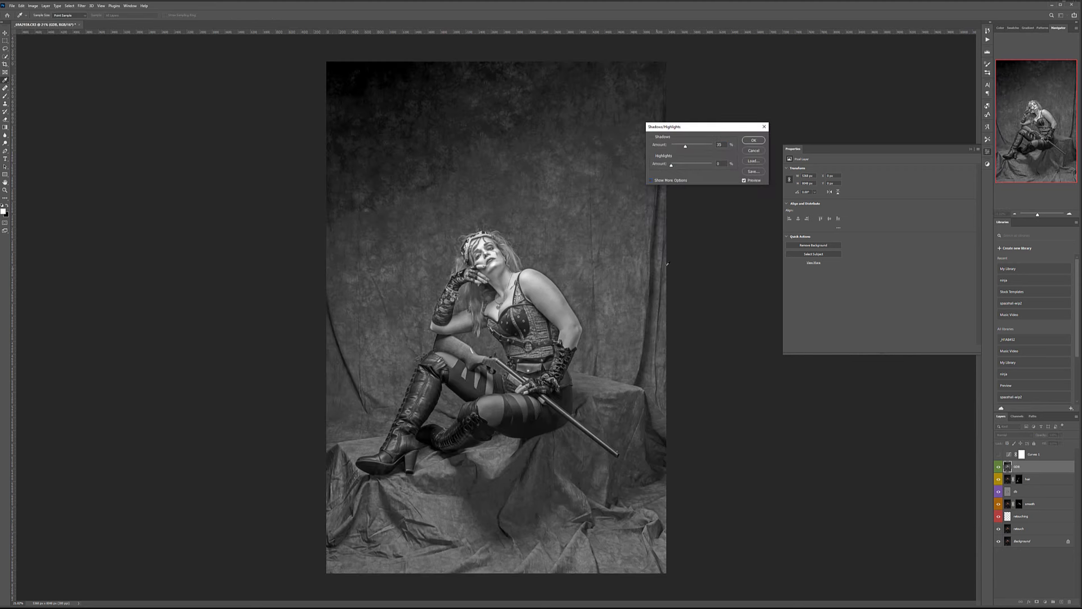
left_click(651, 180)
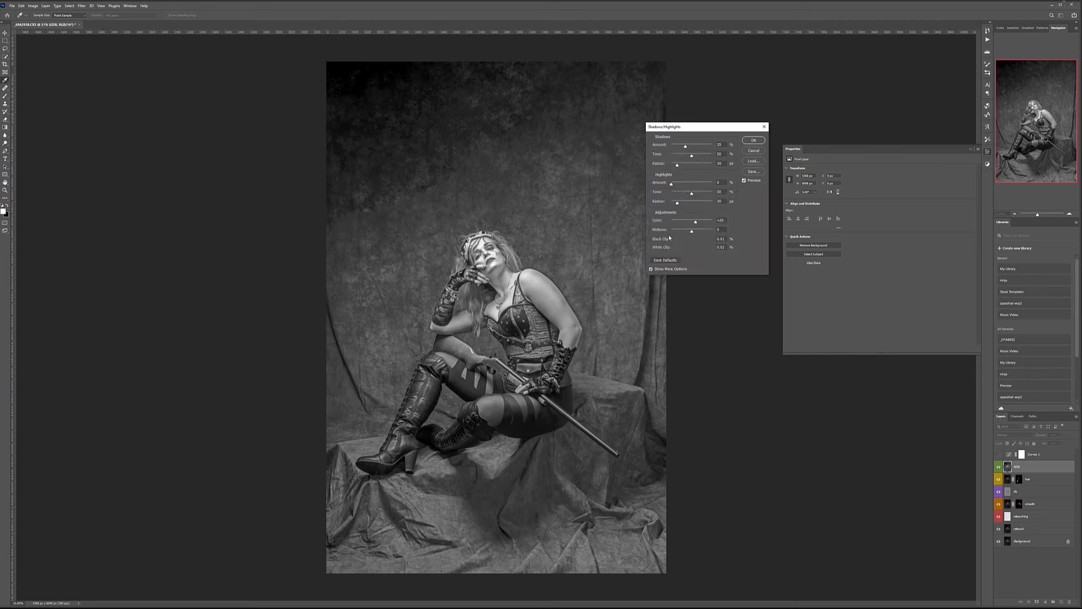
left_click_drag(685, 146, 711, 145)
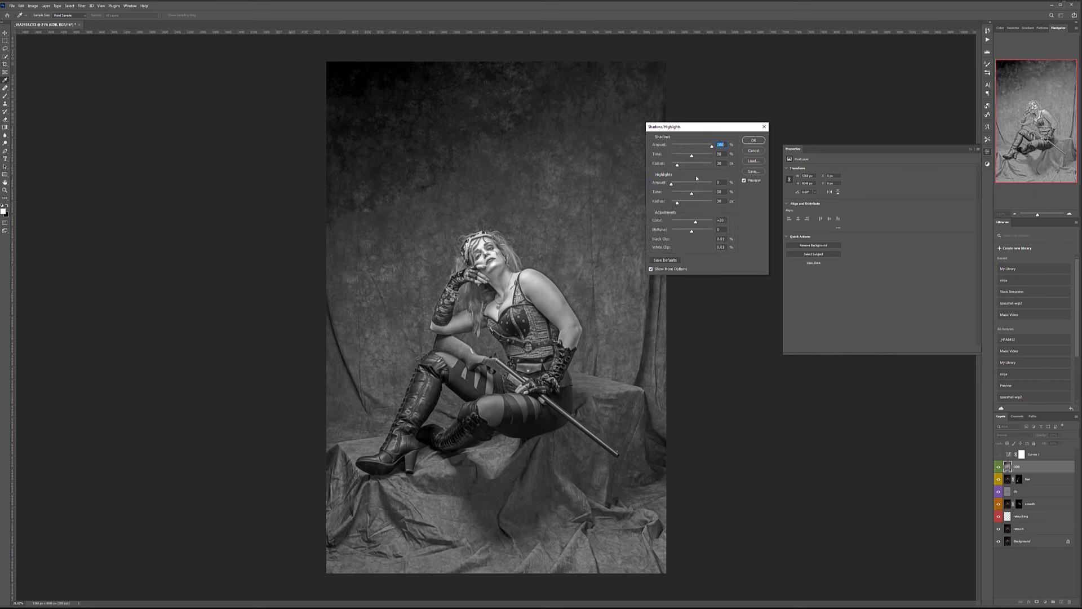
left_click_drag(671, 183, 750, 186)
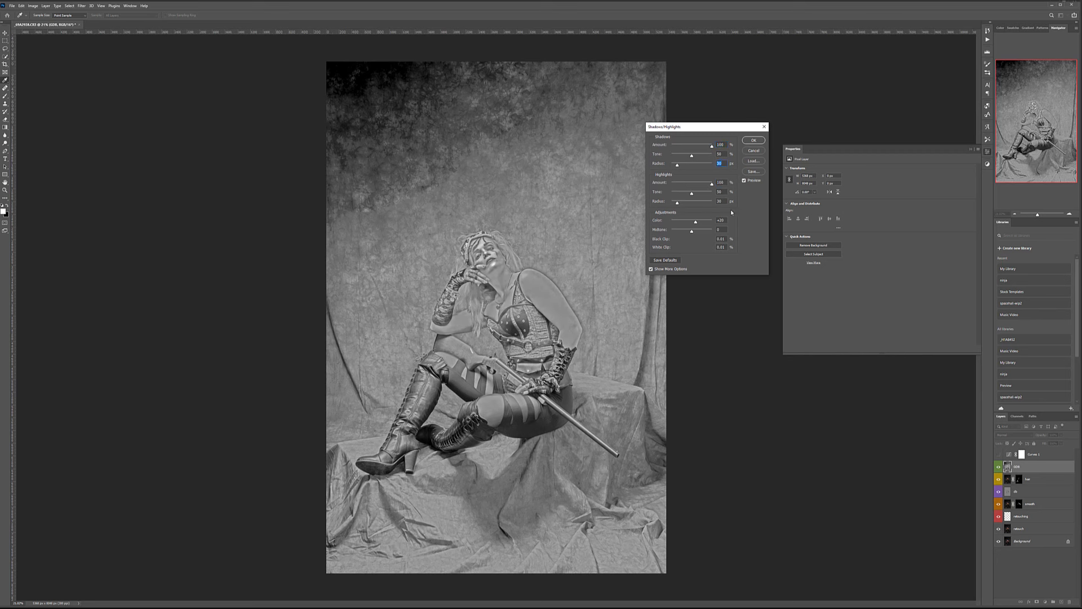
type("1515")
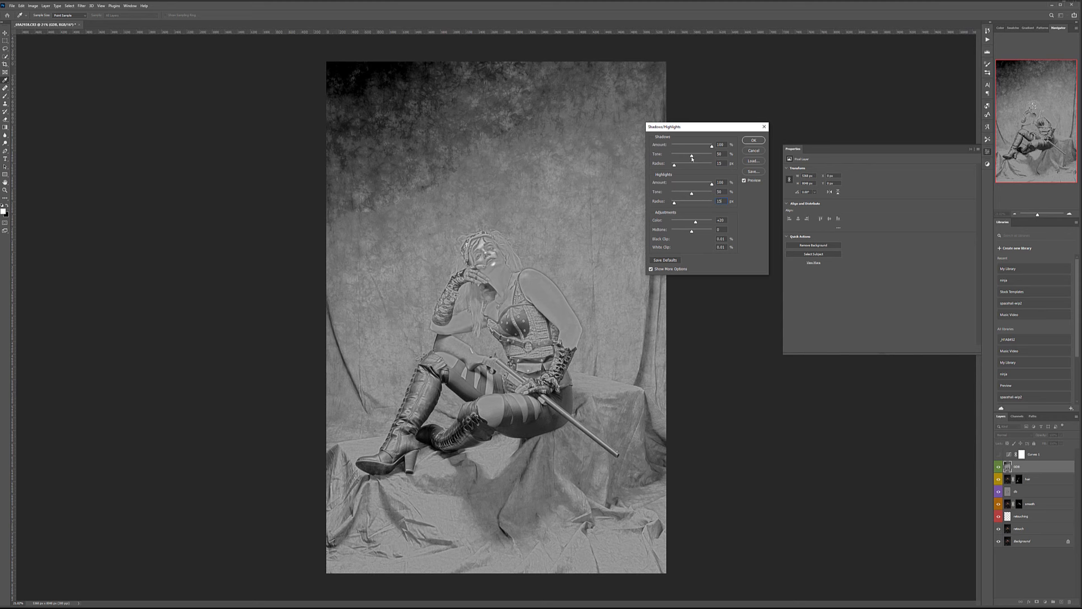
left_click_drag(687, 156, 681, 156)
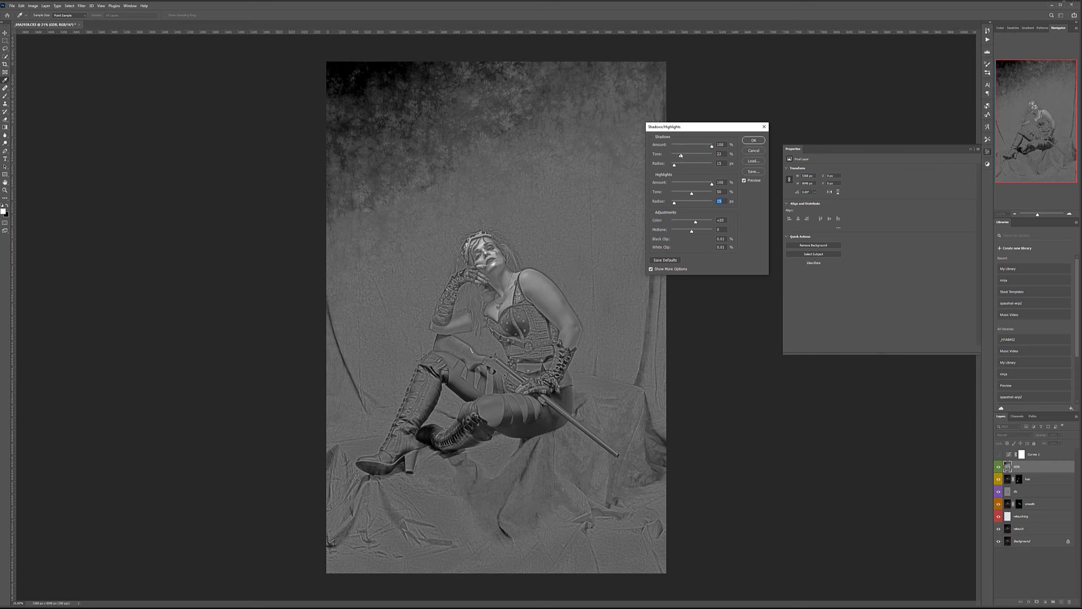
left_click_drag(687, 195, 686, 195)
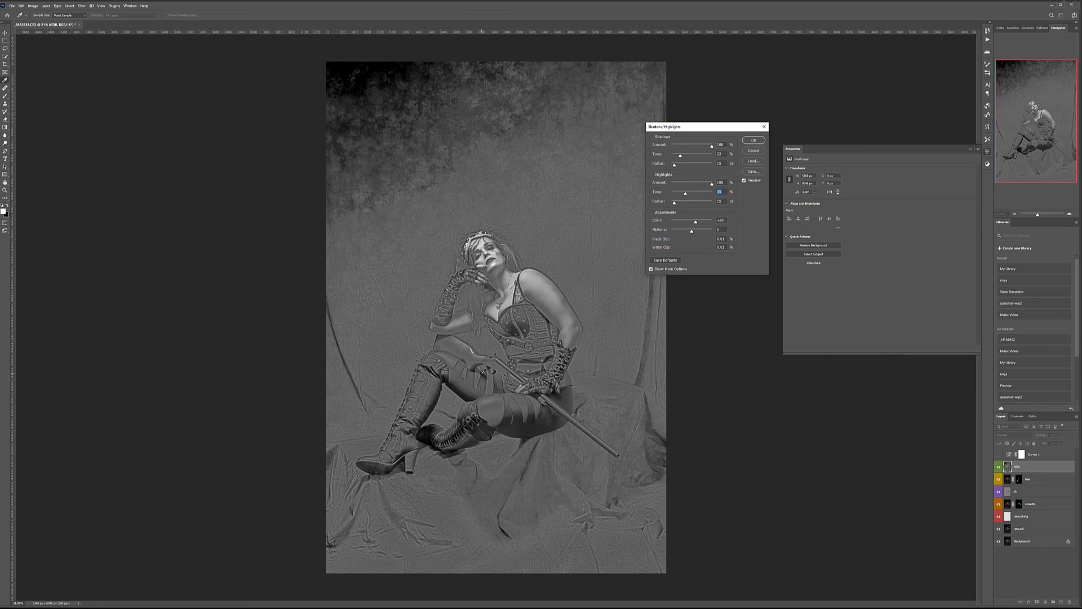
left_click(753, 140)
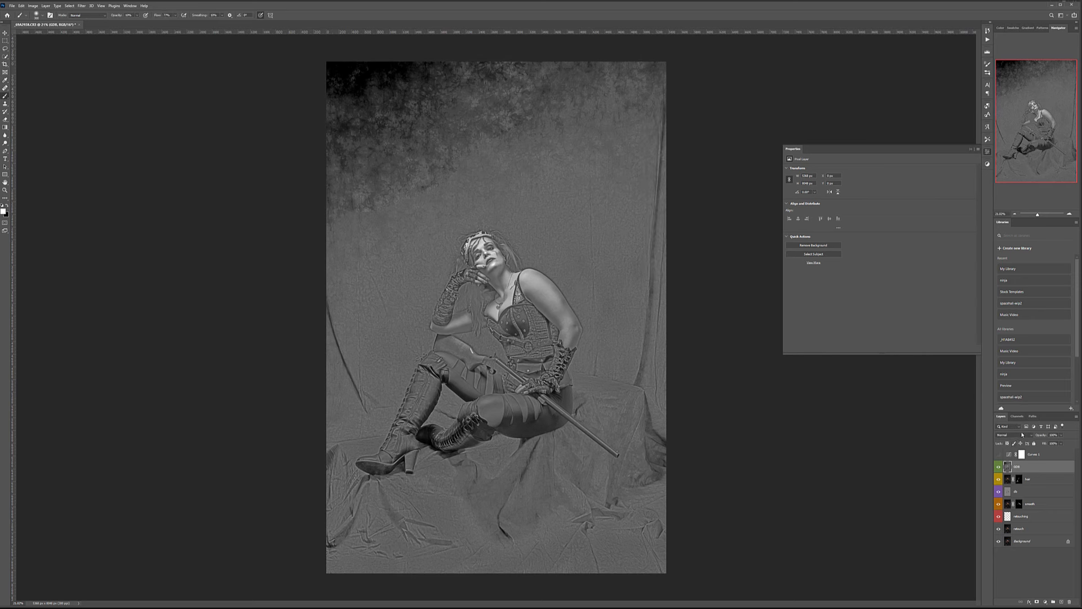
Set the DDB layer to Soft Light, compare it on and off, lower its opacity, then hide it.
left_click(1023, 435)
left_click(1003, 513)
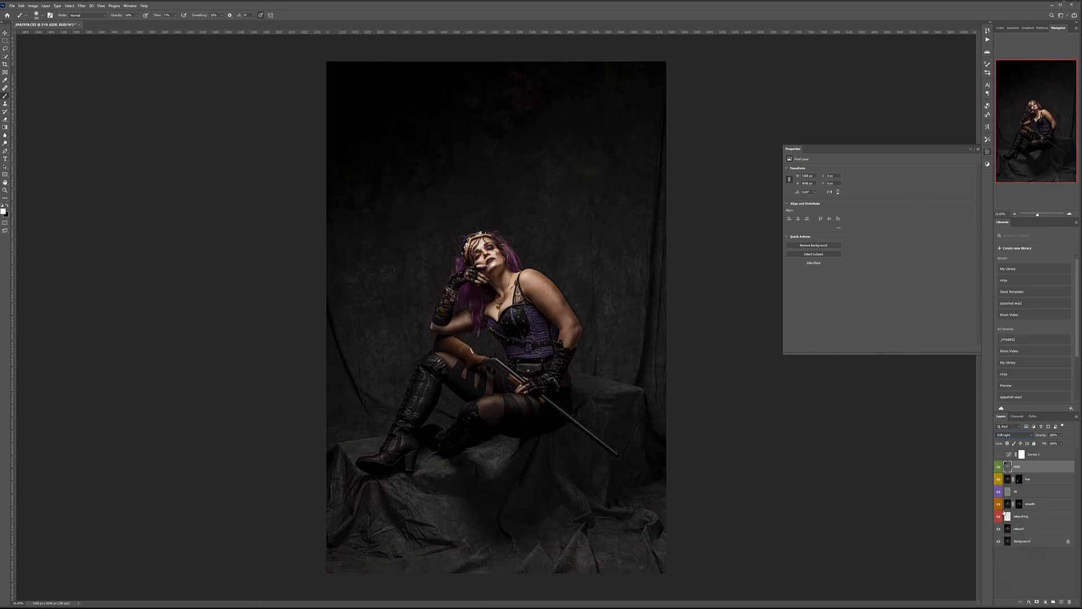
left_click(999, 467)
left_click(999, 467)
left_click(999, 468)
left_click(999, 468)
left_click_drag(1061, 444, 1037, 444)
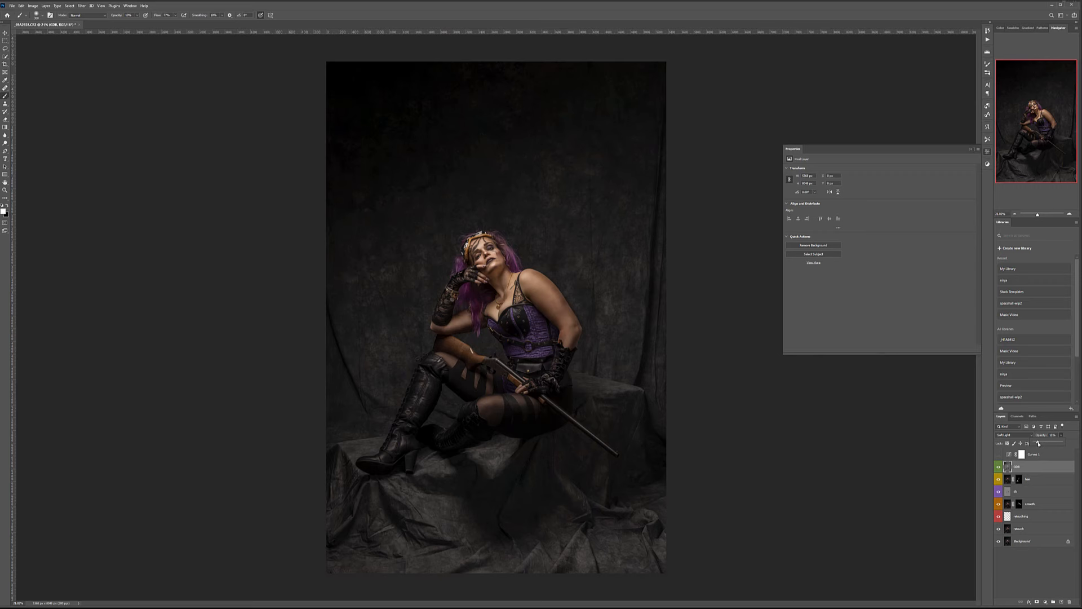
left_click(998, 468)
Open steam4.psd in its own document tab and collapse the Properties panel.
left_click_drag(516, 44, 497, 24)
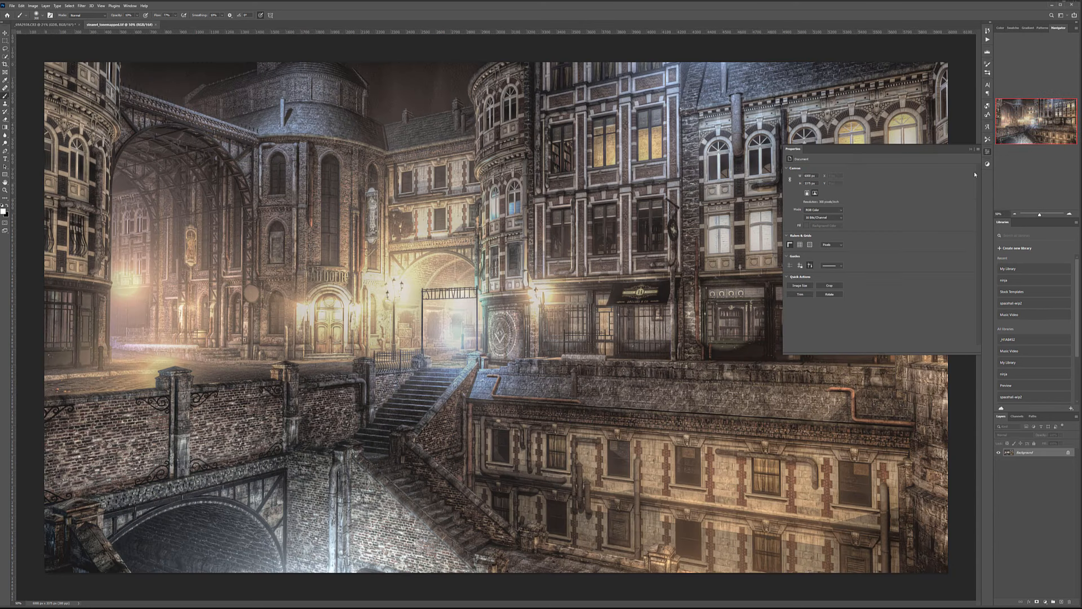
left_click(988, 153)
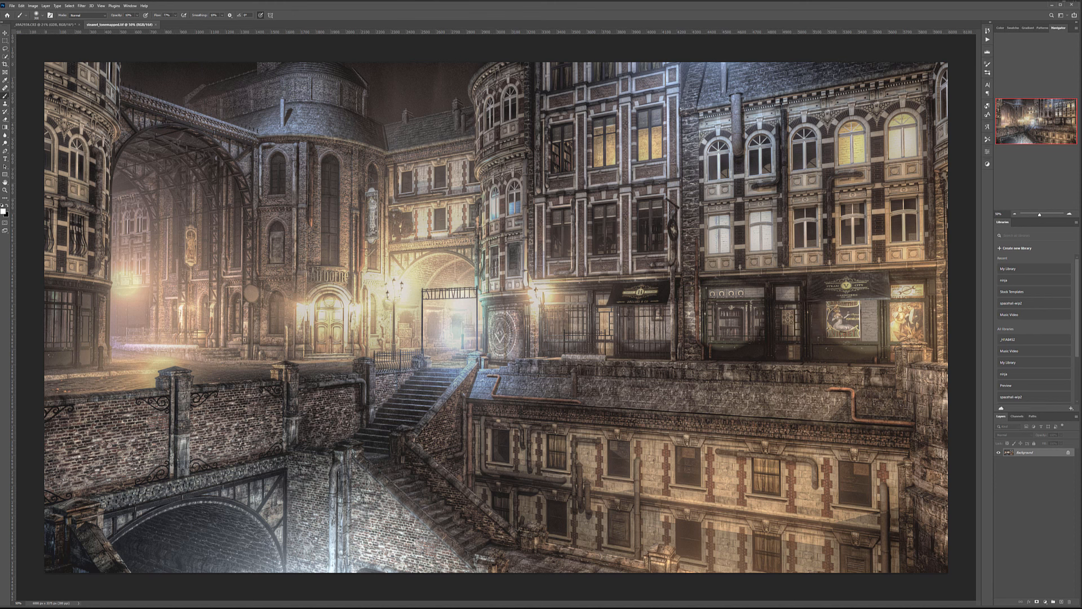
left_click_drag(436, 35, 375, 26)
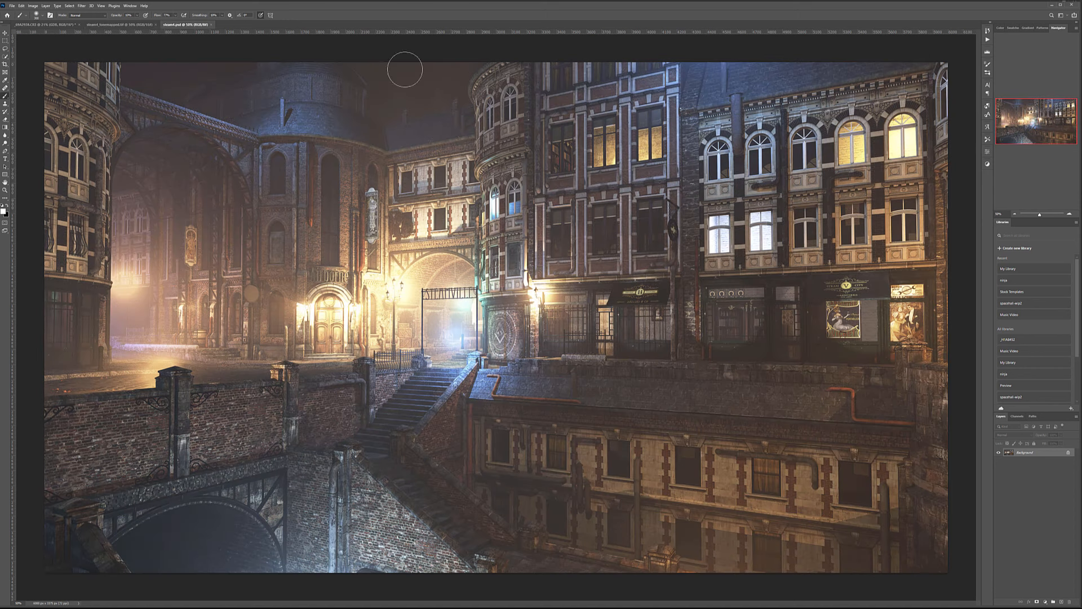
Copy the steam4 render into the tone-mapped city document as Layer 1, aligned over the street.
left_click(5, 33)
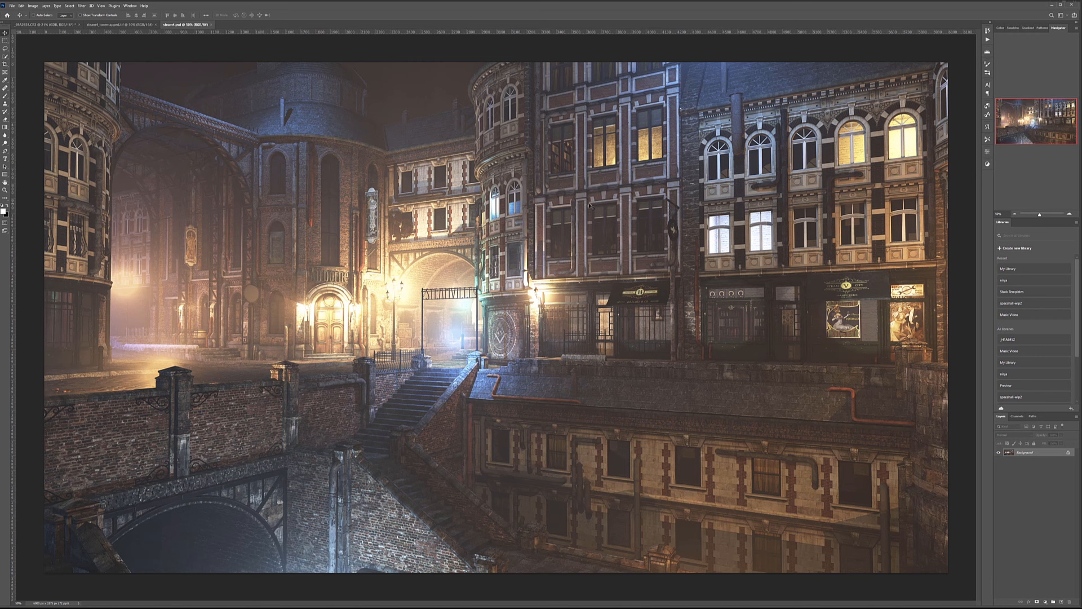
left_click(117, 25)
left_click_drag(413, 248, 472, 230)
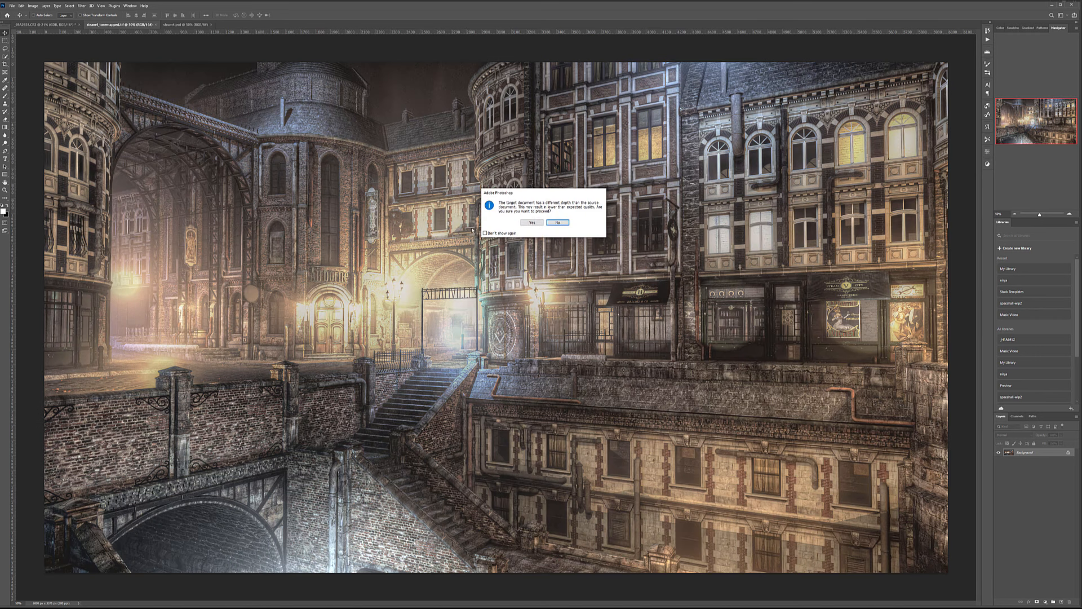
left_click(530, 222)
left_click_drag(448, 176, 548, 270)
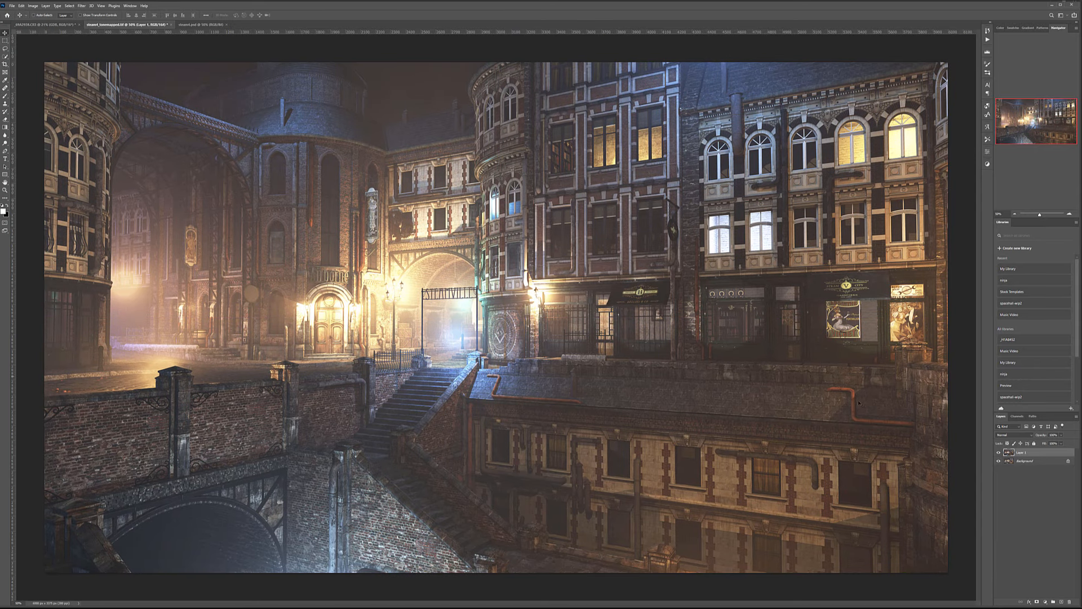
Black-mask Layer 1, paint it back over the buildings with a 1300–1700 brush, then stamp into Layer 2.
left_click(1037, 601, "alt")
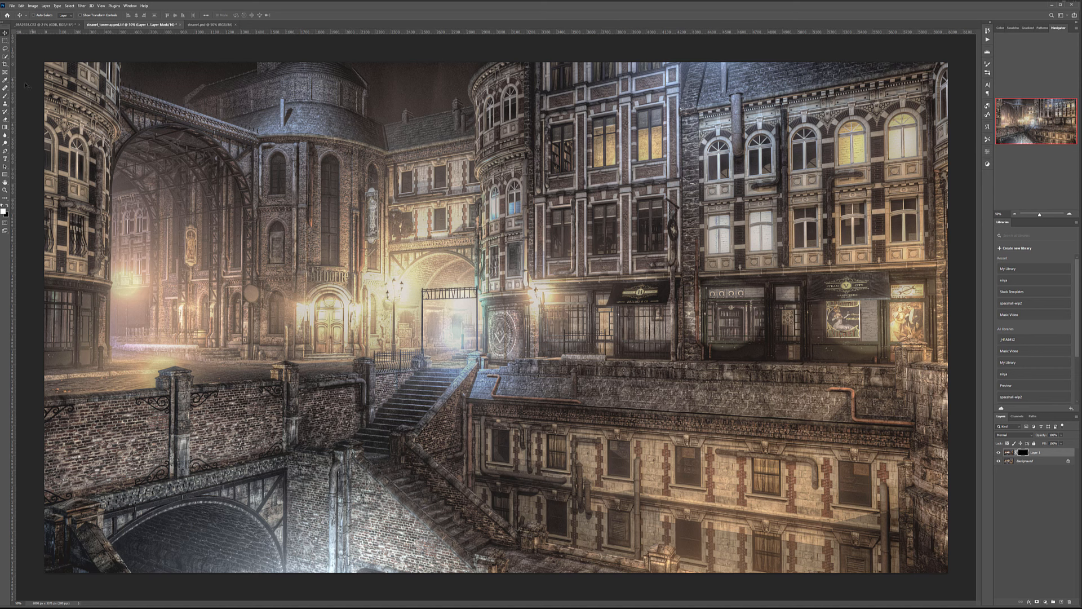
left_click(5, 97)
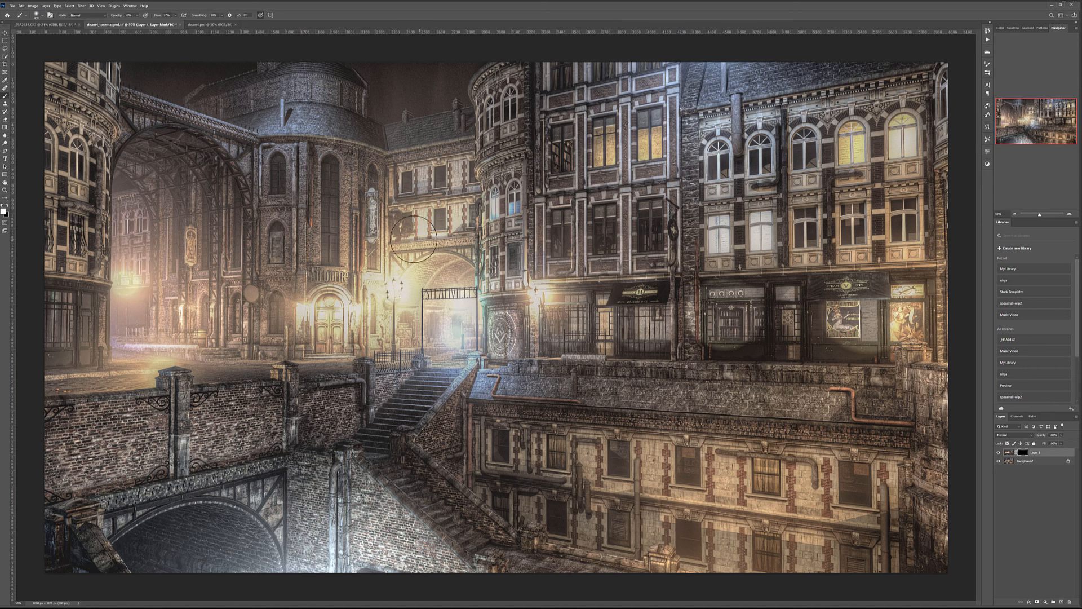
key("bracketright")
key("bracketright")
key("bracketright")
key("bracketright")
key("bracketright")
key("bracketright")
key("bracketright")
key("bracketright")
key("bracketright")
key("bracketright")
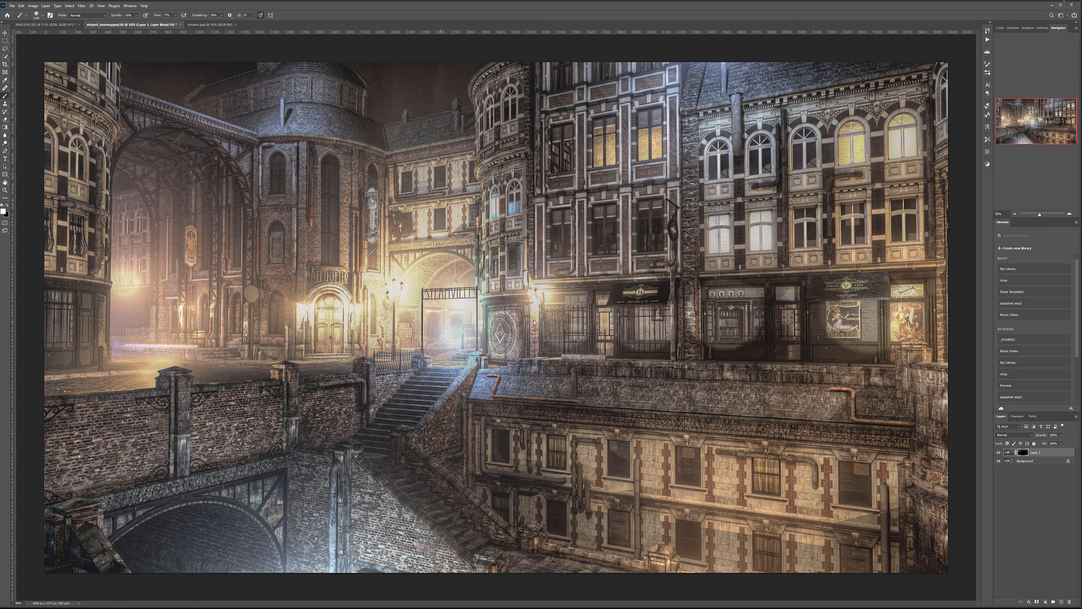
left_click_drag(490, 418, 530, 429)
key("bracketright")
key("bracketright")
key("bracketright")
key("bracketright")
left_click_drag(770, 265, 654, 147)
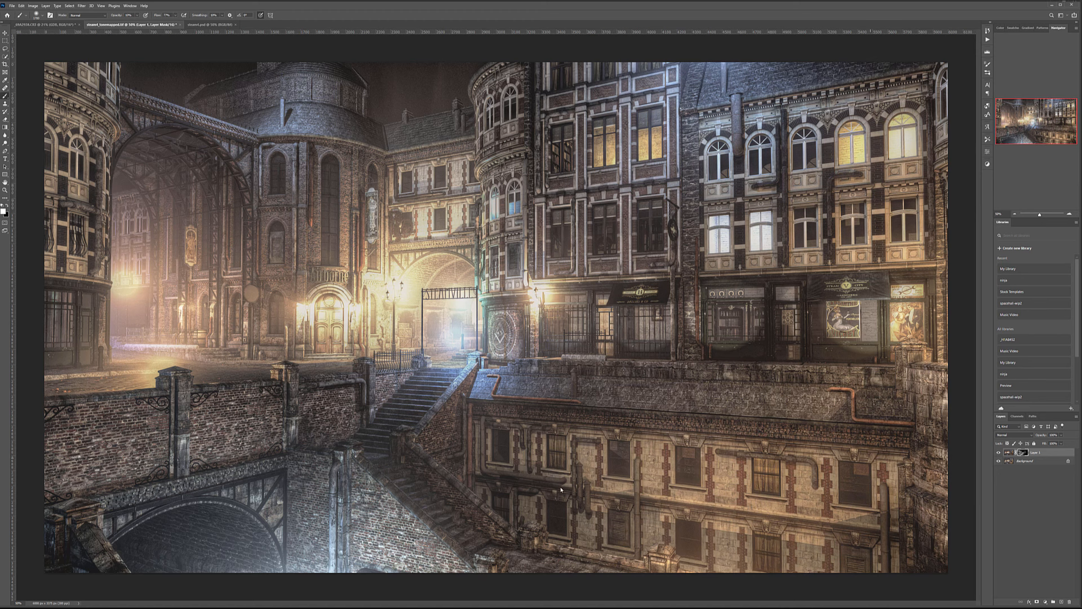
mouse_move(585, 103)
left_mouse_down()
mouse_move(591, 171)
mouse_move(189, 138)
left_mouse_up()
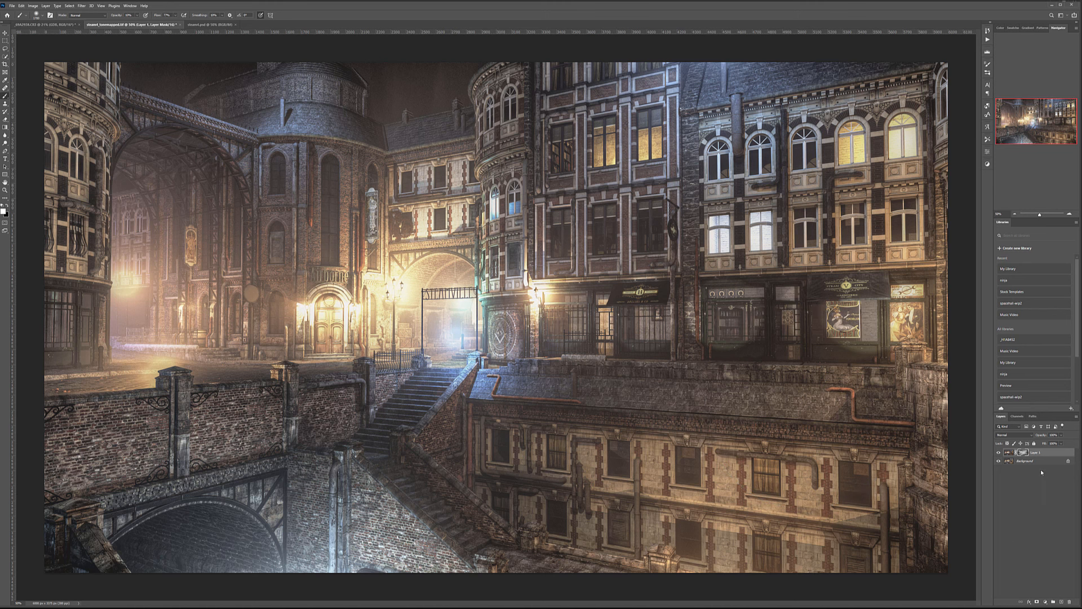
key("ctrl+shift+alt+n")
Bring the combined city image over into the portrait document.
left_click(4, 32)
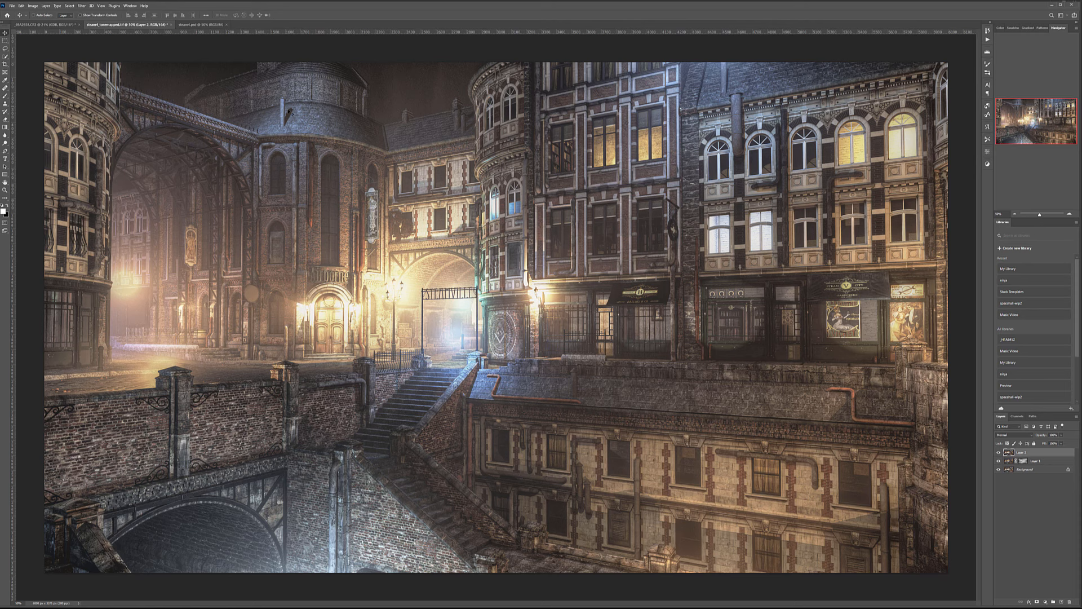
left_click_drag(291, 113, 240, 118)
left_click_drag(506, 278, 540, 256)
Enlarge the street image to about 139%, shift it right, name it backdrop, and black-mask it.
key("ctrl+t")
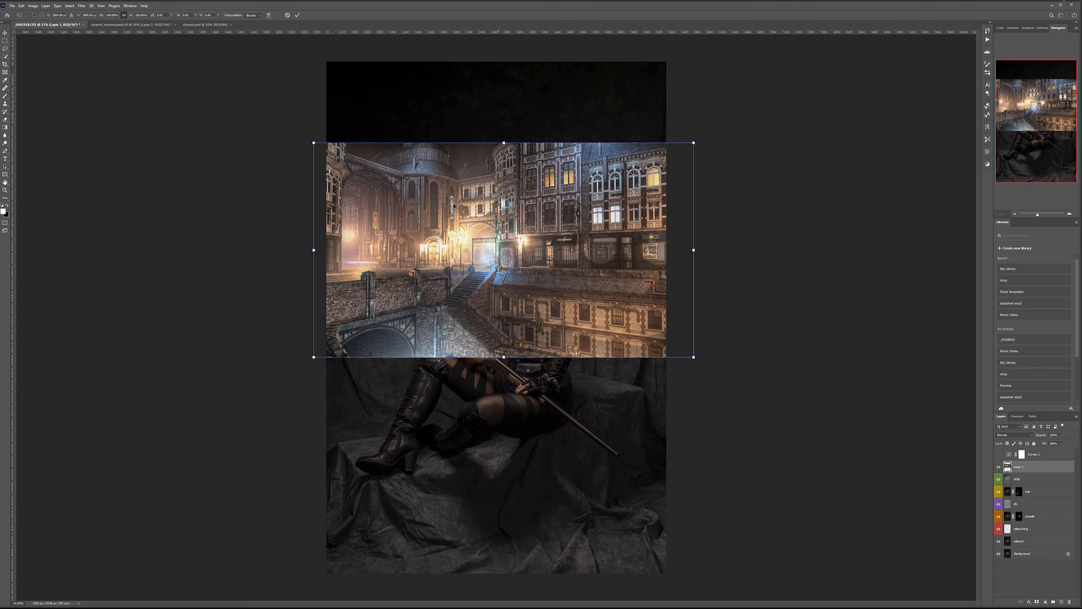
left_click_drag(314, 143, 164, 58)
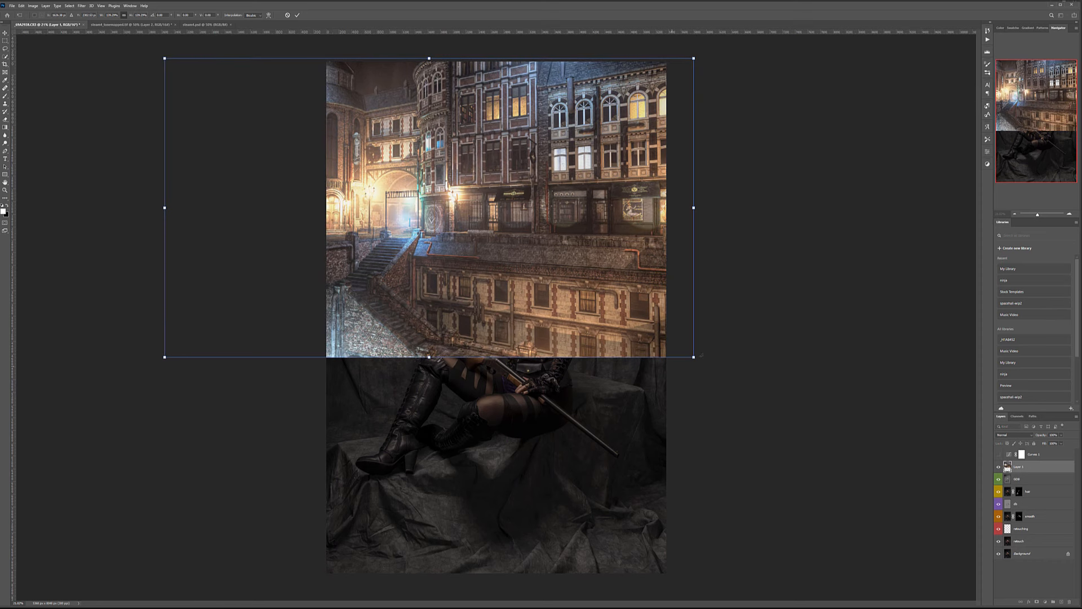
left_click_drag(693, 356, 838, 491)
left_click_drag(532, 251, 555, 249)
key("Return")
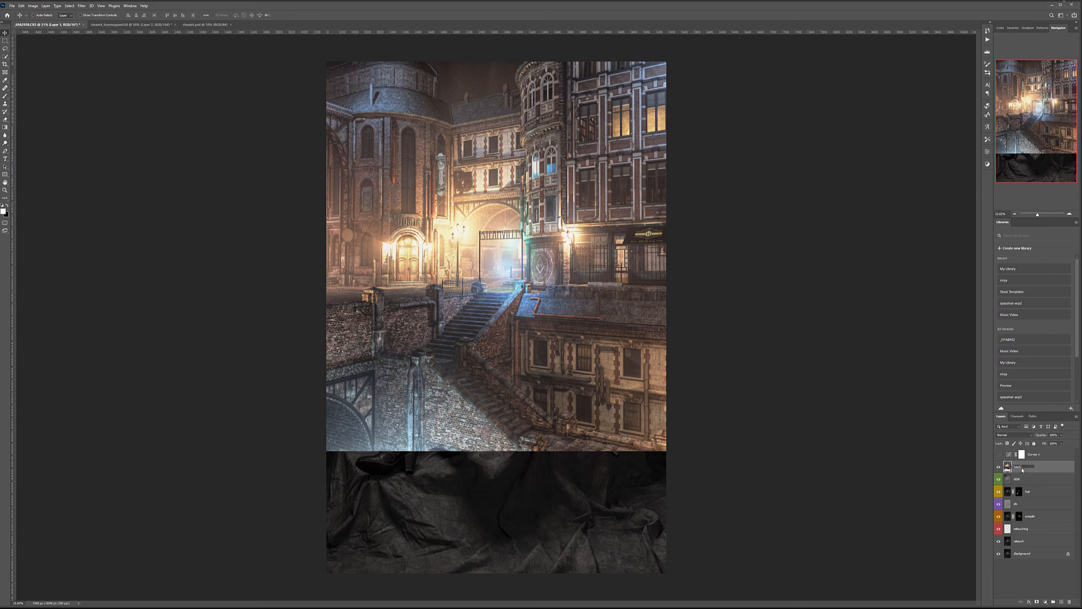
key("Return")
left_click(1037, 602, "alt")
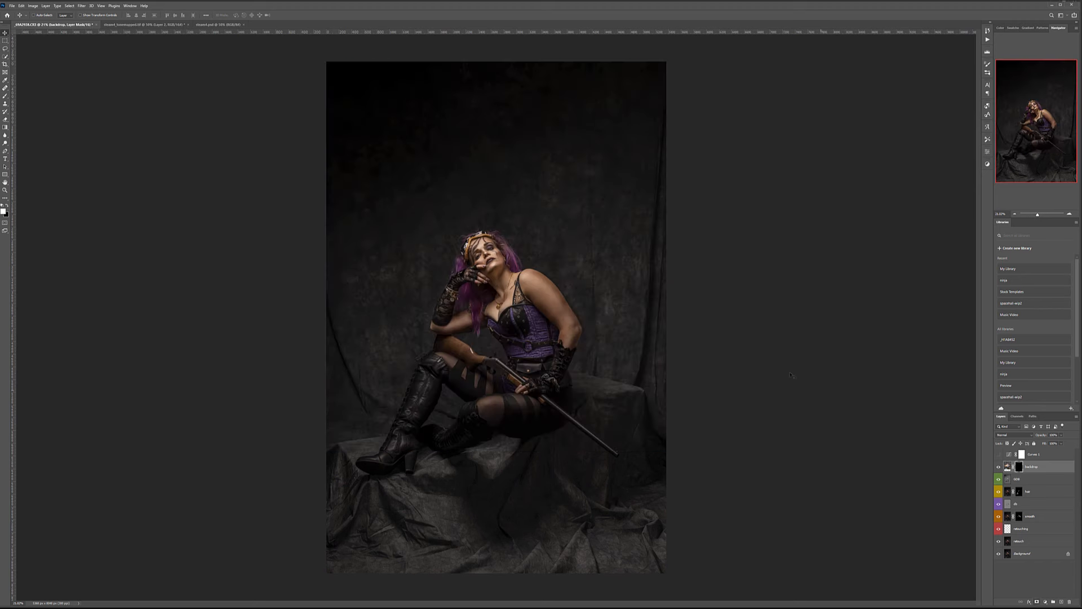
Using a 6% opacity brush, faintly reveal backdrop texture to the right of the hair.
left_click(7, 96)
left_click(137, 16)
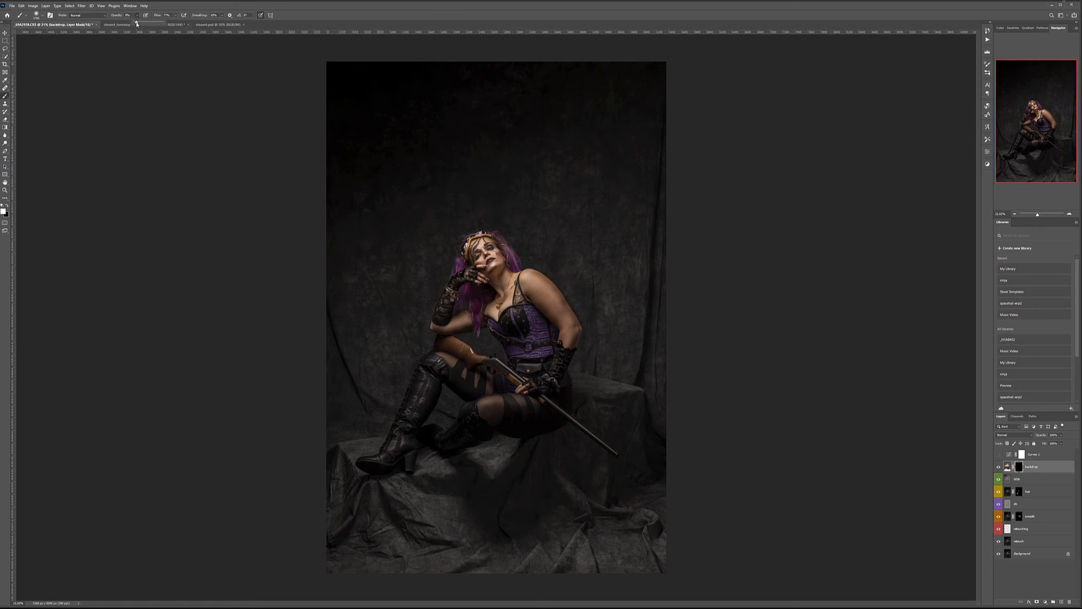
left_click_drag(136, 24, 136, 24)
mouse_move(542, 174)
left_mouse_down()
mouse_move(641, 232)
mouse_move(505, 148)
mouse_move(378, 206)
mouse_move(633, 213)
mouse_move(483, 207)
left_mouse_up()
scroll(479, 204, "up", 1)
scroll(478, 203, "up", 18)
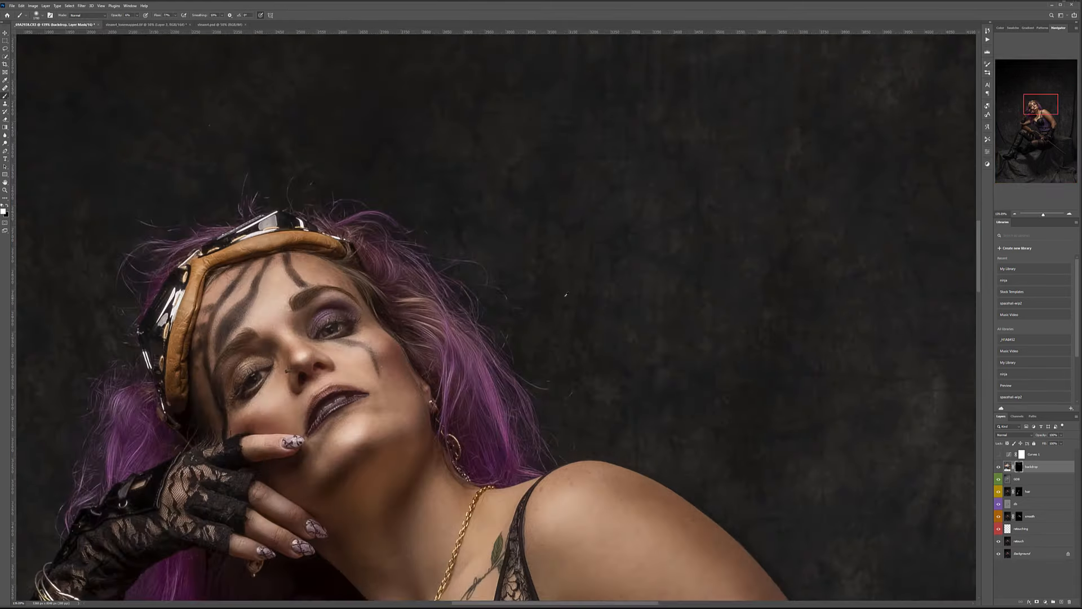
key("bracketleft")
key("bracketleft")
key("bracketleft")
key("bracketleft")
key("bracketleft")
key("bracketleft")
key("bracketleft")
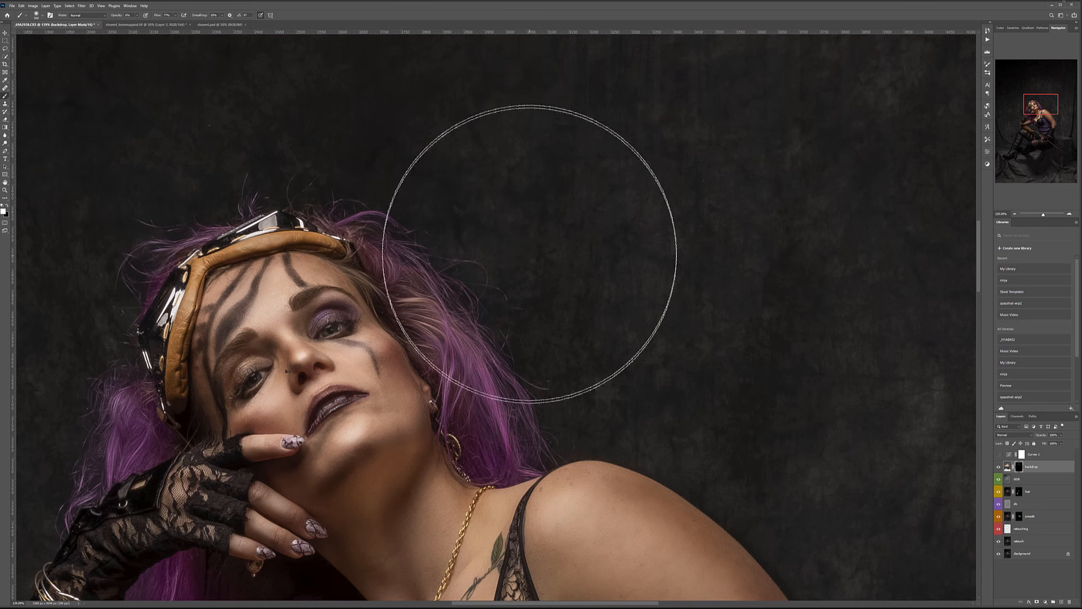
left_click_drag(355, 157, 577, 394)
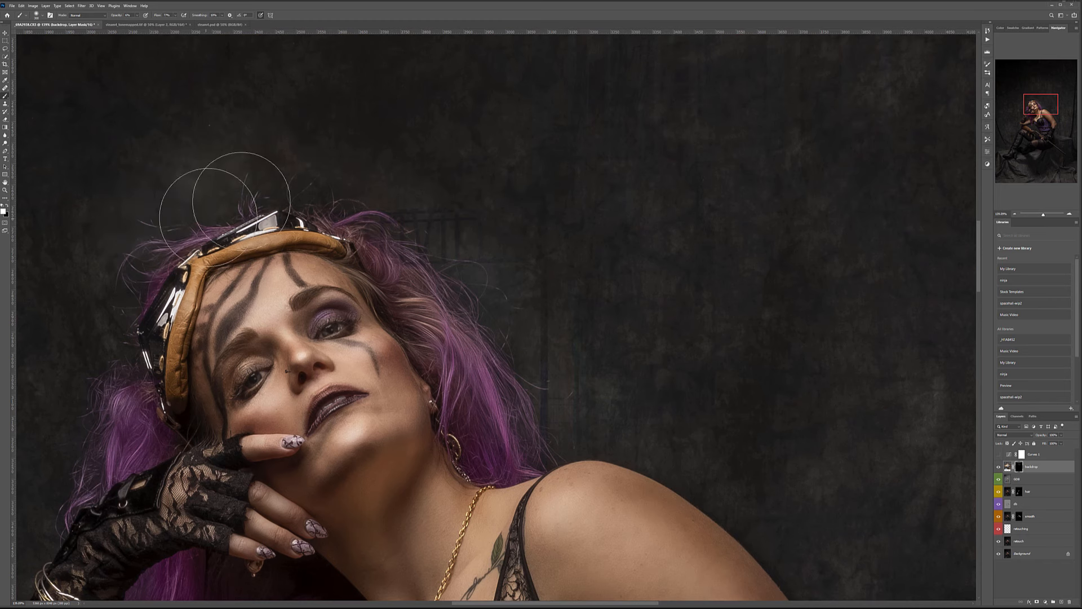
With a 250 brush, reveal the backdrop beside the hair and between bracelet and earring.
left_click_drag(186, 202, 437, 117)
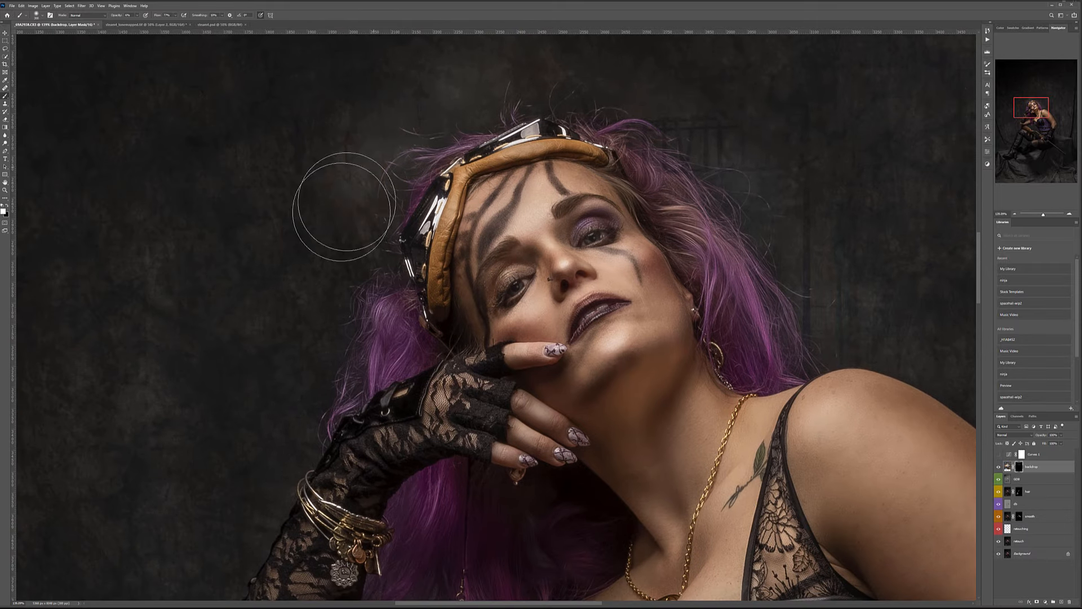
key("[")
mouse_move(354, 291)
left_mouse_down()
mouse_move(345, 375)
mouse_move(292, 438)
left_mouse_up()
mouse_move(340, 265)
left_mouse_down()
mouse_move(272, 418)
mouse_move(325, 195)
left_mouse_up()
mouse_move(449, 357)
left_mouse_down()
mouse_move(478, 353)
mouse_move(453, 398)
mouse_move(480, 372)
mouse_move(479, 397)
left_mouse_up()
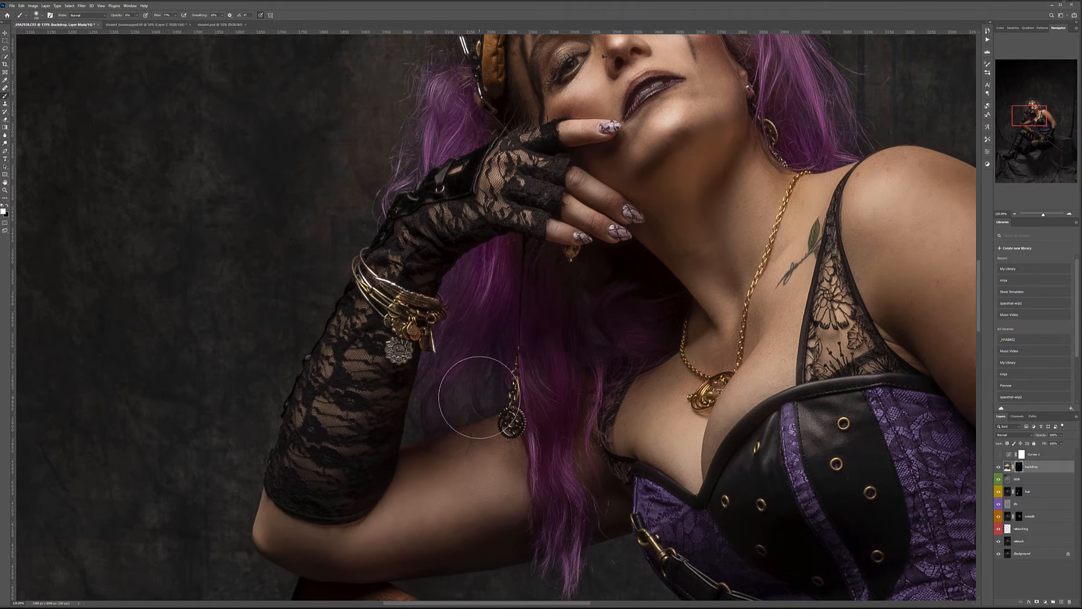
Reveal faint brick texture below the arm, around the gun stock, beside the corset and sleeve.
left_click_drag(593, 540, 552, 337)
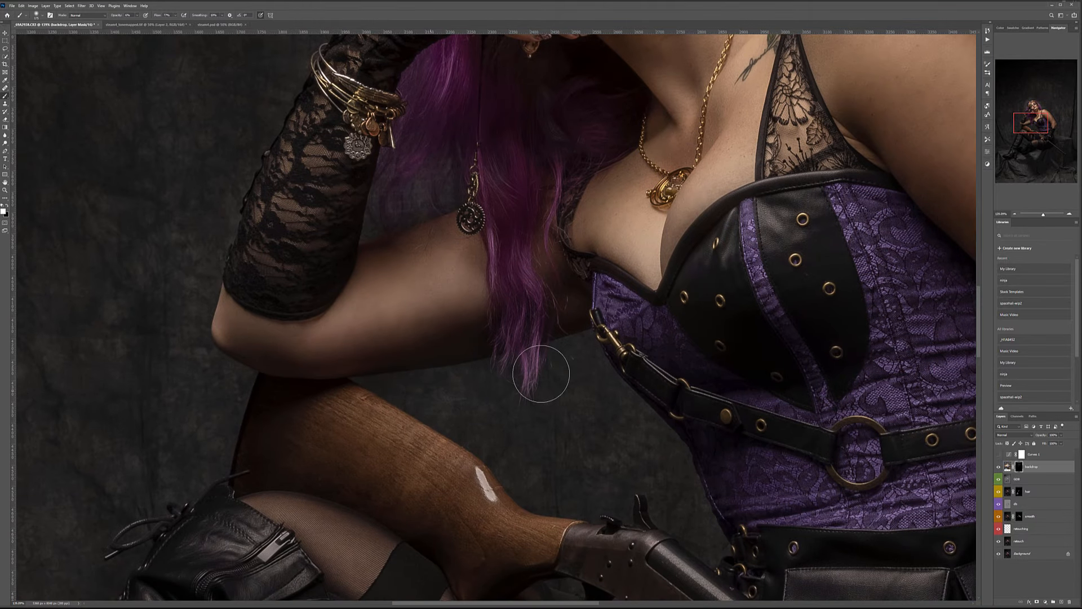
mouse_move(505, 412)
left_mouse_down()
mouse_move(464, 423)
mouse_move(513, 446)
mouse_move(631, 460)
mouse_move(501, 417)
mouse_move(547, 425)
mouse_move(550, 408)
mouse_move(550, 457)
mouse_move(637, 453)
mouse_move(534, 339)
mouse_move(461, 290)
left_mouse_up()
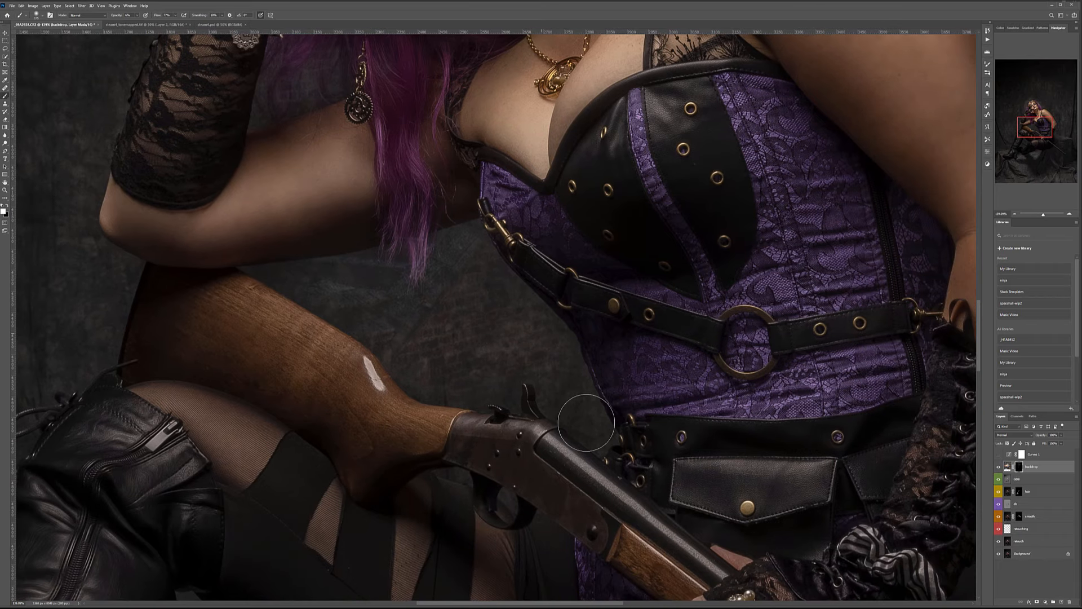
mouse_move(447, 382)
left_mouse_down()
mouse_move(560, 381)
mouse_move(634, 454)
mouse_move(581, 447)
mouse_move(453, 495)
mouse_move(456, 475)
mouse_move(583, 517)
mouse_move(639, 388)
left_mouse_up()
mouse_move(554, 362)
left_mouse_down()
mouse_move(348, 281)
mouse_move(296, 277)
mouse_move(489, 259)
mouse_move(472, 250)
mouse_move(333, 274)
mouse_move(482, 361)
mouse_move(419, 381)
mouse_move(490, 293)
mouse_move(618, 435)
left_mouse_up()
left_click_drag(505, 342, 829, 439)
mouse_move(466, 148)
left_mouse_down()
mouse_move(378, 317)
mouse_move(408, 210)
mouse_move(419, 223)
mouse_move(372, 347)
mouse_move(375, 297)
mouse_move(420, 362)
mouse_move(422, 248)
mouse_move(419, 348)
mouse_move(430, 424)
left_mouse_up()
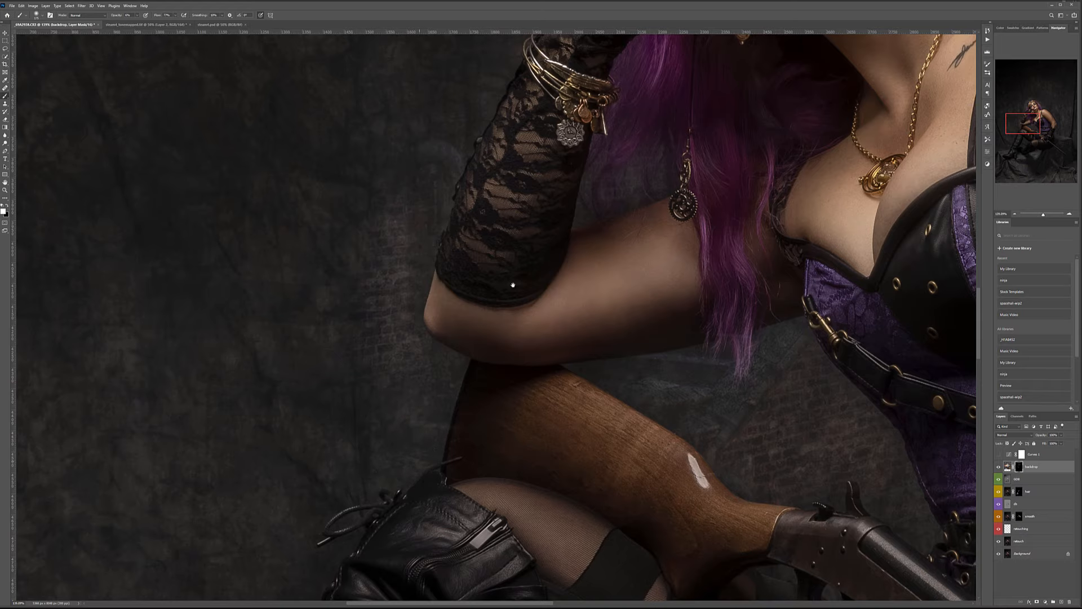
Reveal brick texture between the boots and along the top of the draped box.
left_click_drag(477, 358, 599, 132)
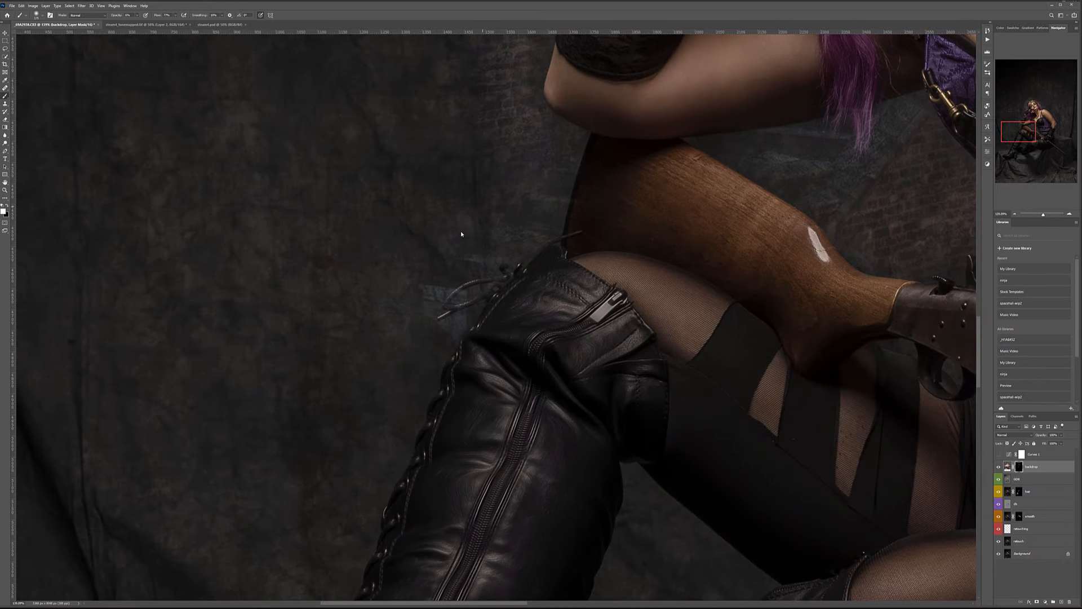
left_click_drag(391, 363, 459, 205)
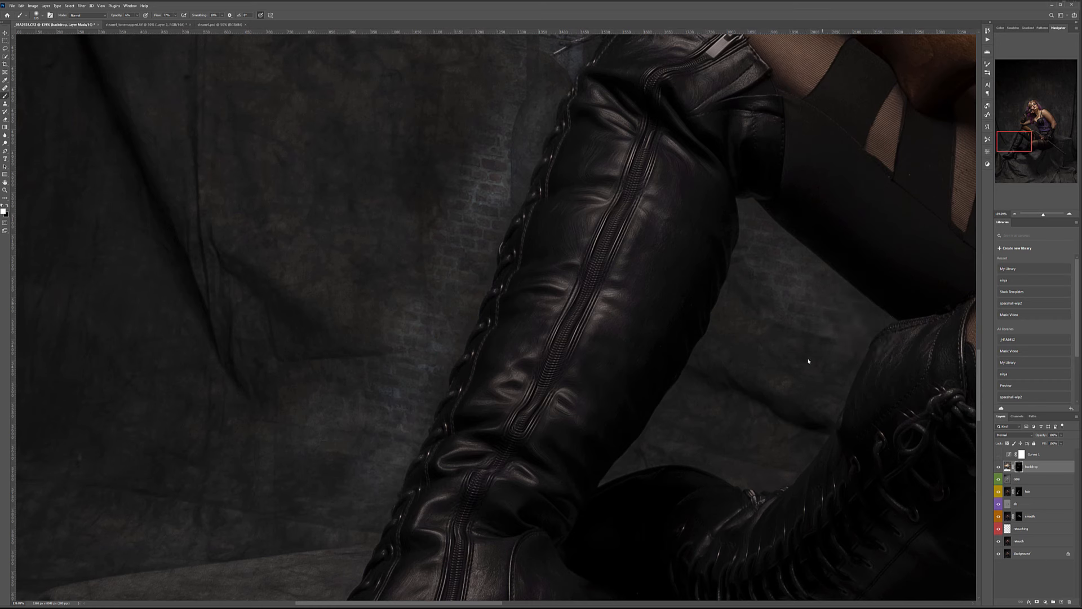
mouse_move(698, 393)
left_mouse_down()
mouse_move(754, 437)
mouse_move(745, 465)
mouse_move(837, 358)
mouse_move(858, 367)
mouse_move(808, 393)
mouse_move(750, 264)
mouse_move(721, 325)
mouse_move(744, 229)
mouse_move(735, 216)
mouse_move(883, 318)
mouse_move(827, 359)
left_mouse_up()
scroll(827, 359, "down", 5)
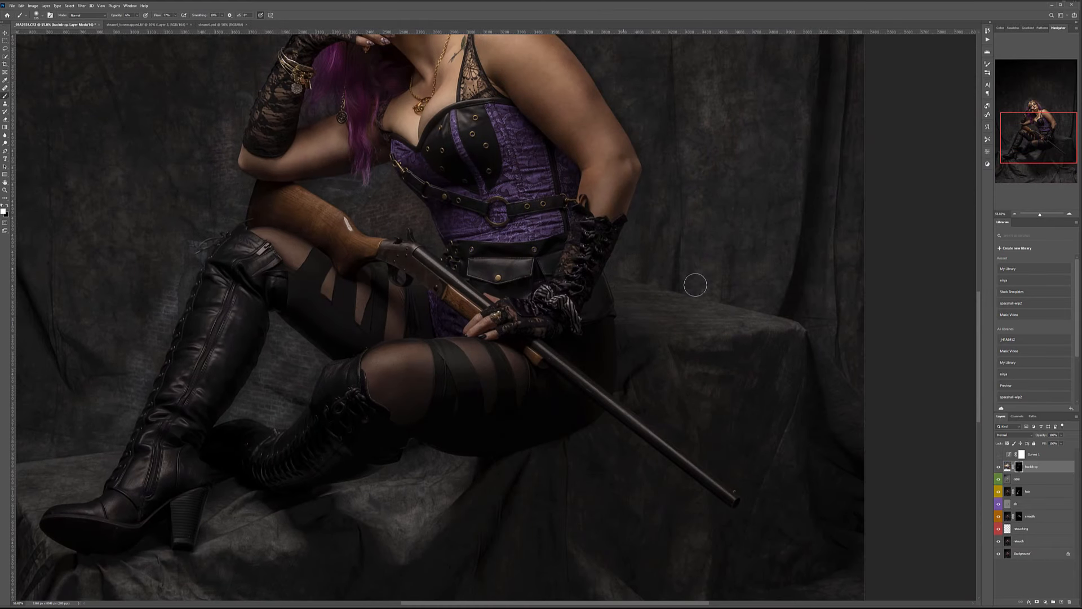
left_click_drag(653, 268, 746, 289)
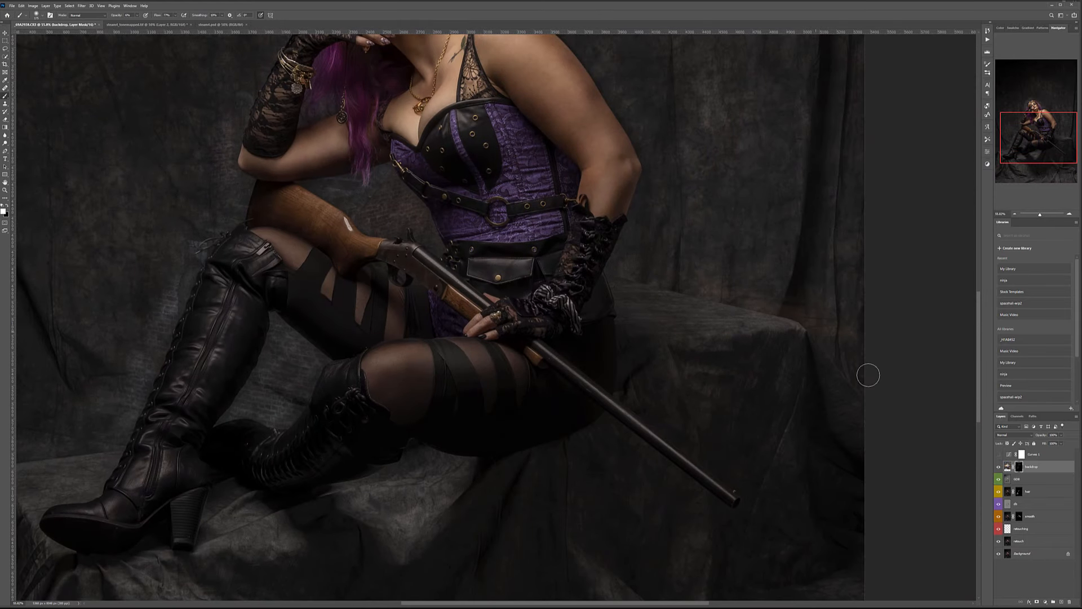
scroll(708, 374, "up", 3)
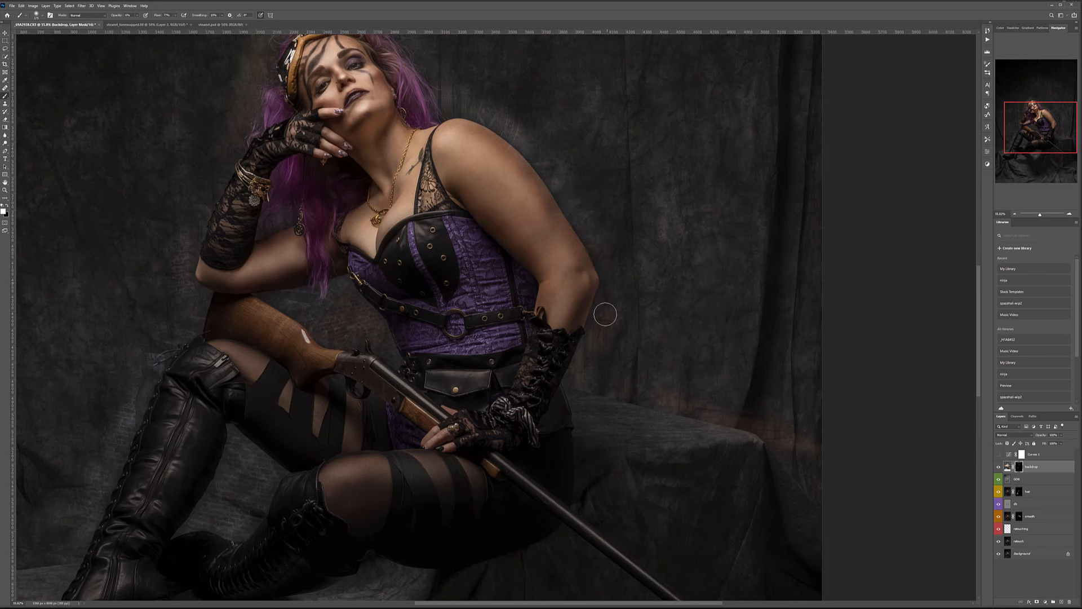
scroll(648, 271, "down", 4)
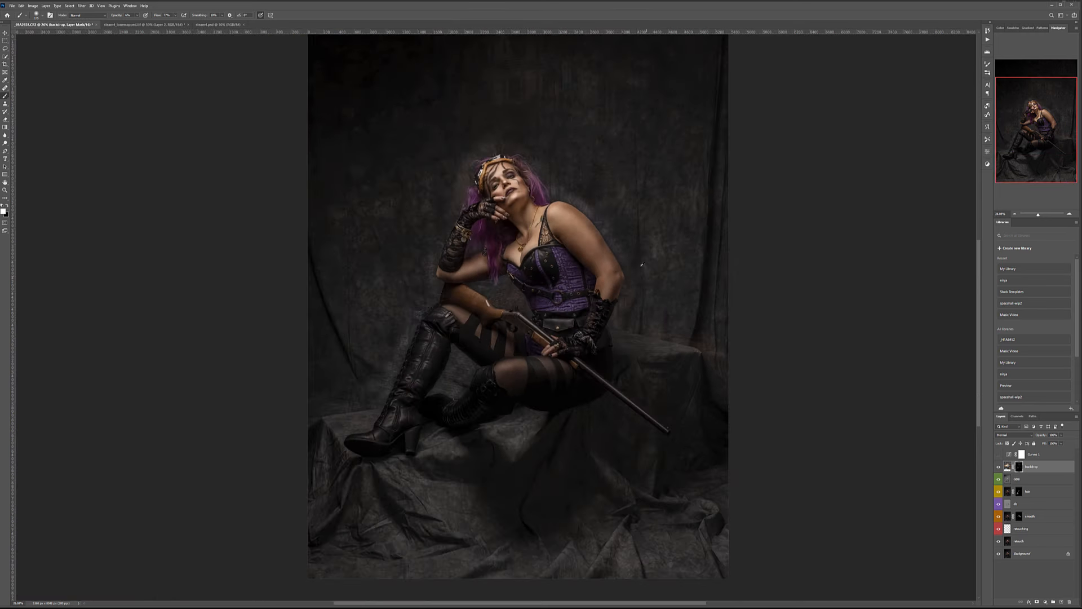
With a 600 px brush, reveal the architecture above and on both sides of her head.
scroll(511, 144, "up", 2)
key("bracketright")
key("bracketright")
key("bracketright")
key("bracketright")
key("bracketright")
mouse_move(561, 105)
left_mouse_down()
mouse_move(603, 115)
mouse_move(493, 113)
mouse_move(566, 138)
left_mouse_up()
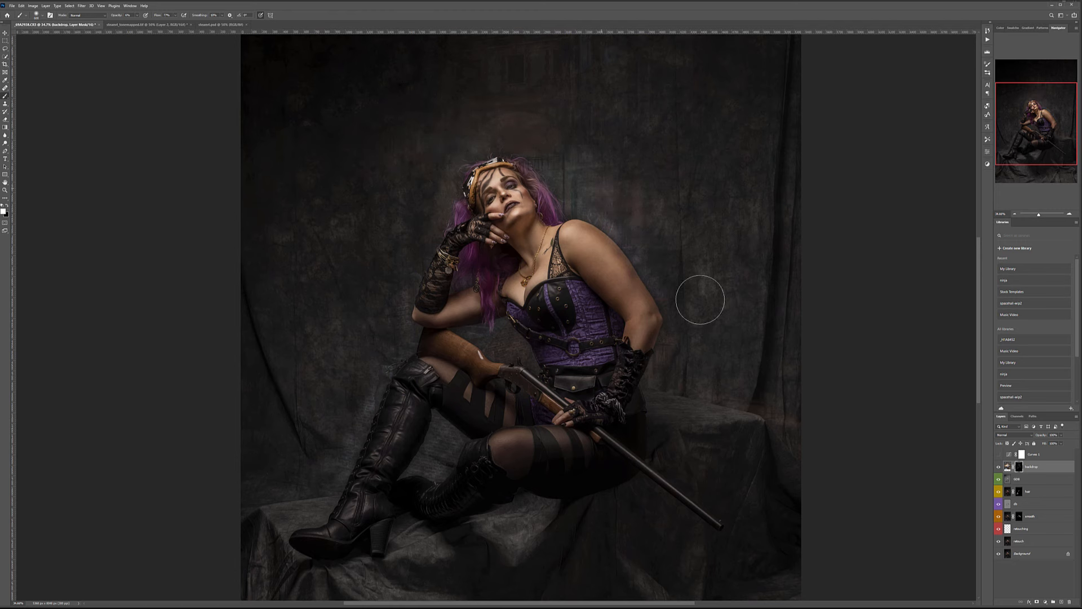
mouse_move(647, 229)
left_mouse_down()
mouse_move(592, 174)
mouse_move(629, 217)
left_mouse_up()
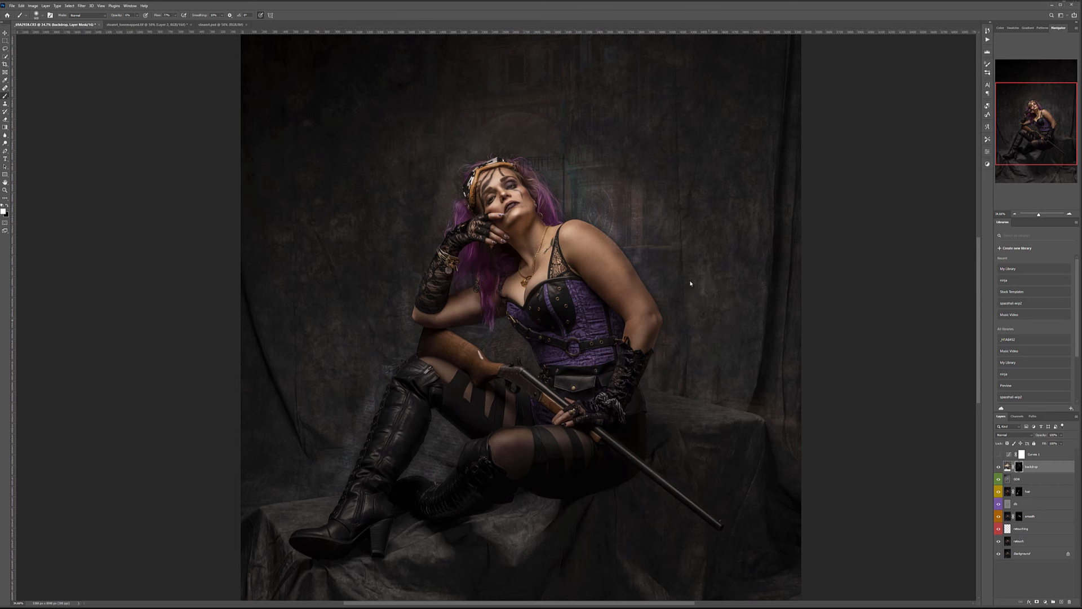
mouse_move(723, 365)
left_mouse_down()
mouse_move(652, 166)
mouse_move(700, 214)
mouse_move(745, 206)
mouse_move(585, 106)
mouse_move(435, 137)
mouse_move(416, 187)
mouse_move(463, 129)
mouse_move(374, 273)
mouse_move(464, 135)
mouse_move(403, 237)
mouse_move(401, 265)
mouse_move(393, 251)
mouse_move(379, 303)
left_mouse_up()
mouse_move(332, 359)
left_mouse_down()
mouse_move(357, 311)
mouse_move(374, 314)
mouse_move(359, 356)
mouse_move(299, 435)
mouse_move(327, 318)
mouse_move(312, 409)
mouse_move(271, 294)
mouse_move(386, 406)
left_mouse_up()
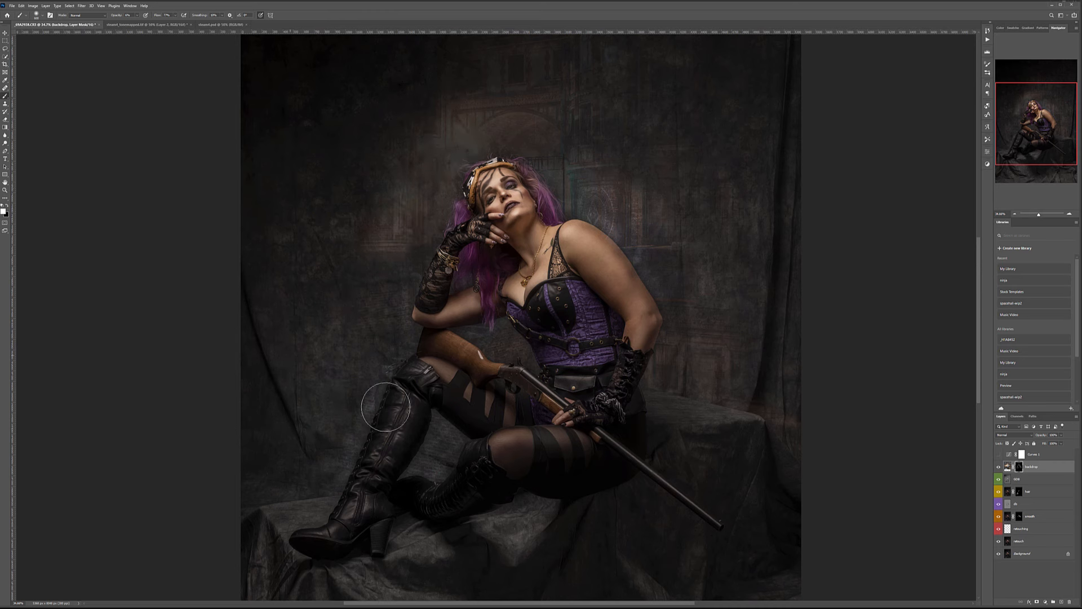
mouse_move(351, 370)
left_mouse_down()
mouse_move(282, 283)
mouse_move(318, 403)
mouse_move(252, 384)
mouse_move(255, 425)
mouse_move(265, 288)
mouse_move(231, 295)
mouse_move(298, 315)
mouse_move(295, 371)
mouse_move(355, 304)
mouse_move(293, 189)
mouse_move(426, 293)
left_mouse_up()
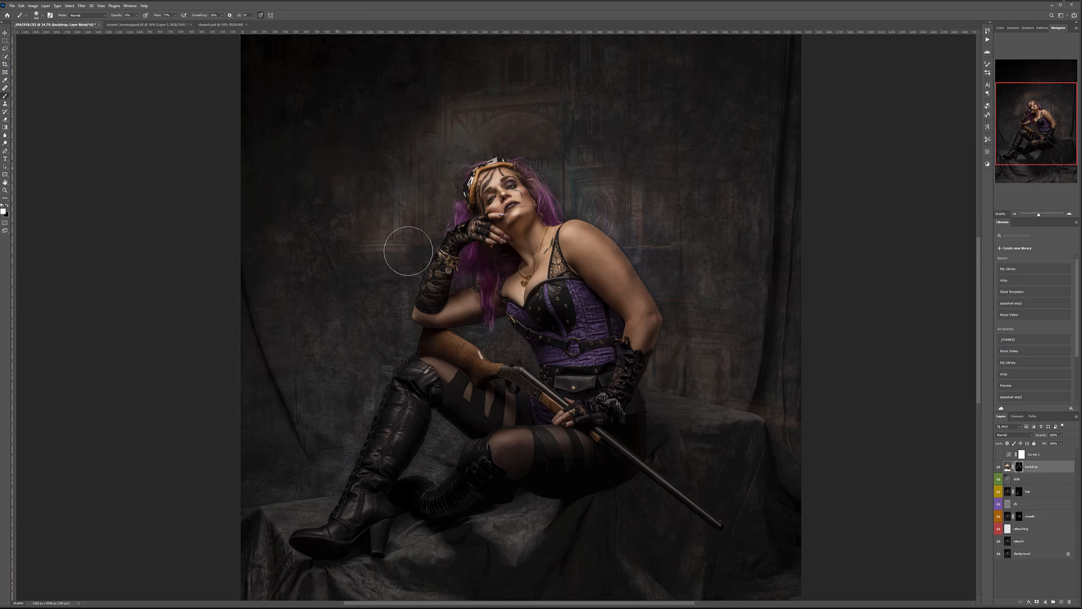
mouse_move(595, 218)
left_mouse_down()
mouse_move(695, 153)
mouse_move(738, 84)
mouse_move(685, 401)
mouse_move(754, 120)
mouse_move(813, 135)
mouse_move(771, 211)
left_mouse_up()
left_click_drag(692, 264, 733, 352)
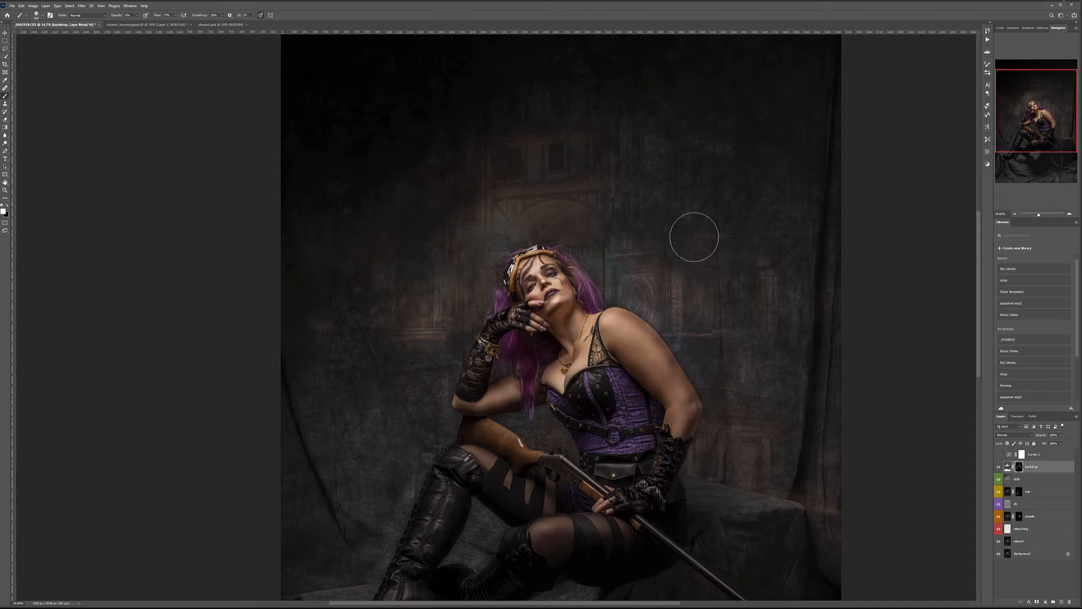
scroll(658, 261, "down", 3)
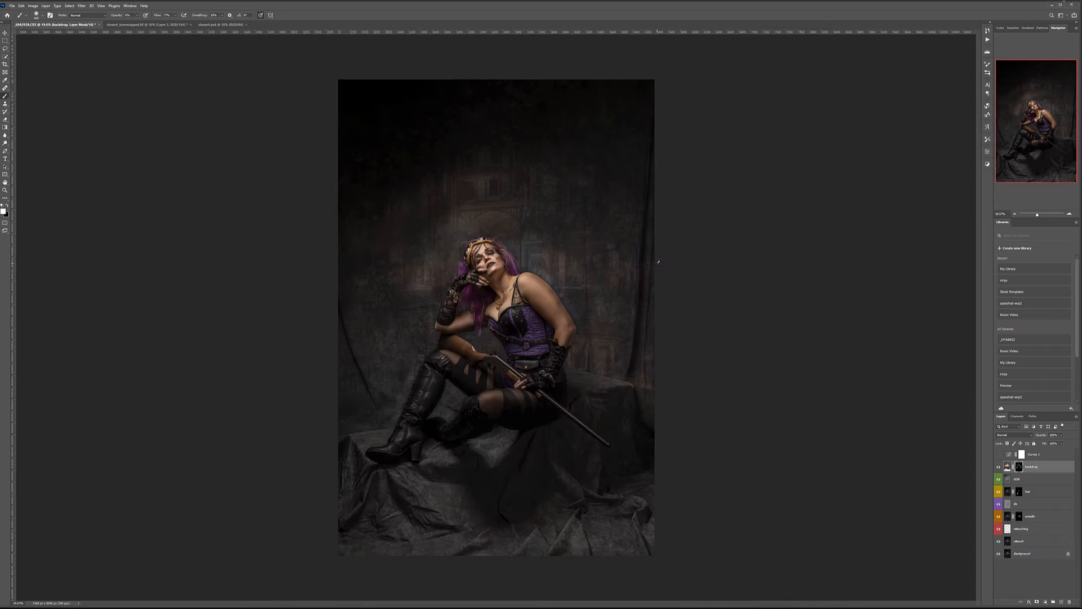
With a 1200 px brush, lighten the backdrop across the upper left and upper right.
key("bracketright")
key("bracketright")
key("bracketright")
key("bracketright")
key("bracketright")
mouse_move(404, 154)
left_mouse_down()
mouse_move(376, 218)
mouse_move(360, 168)
mouse_move(370, 160)
mouse_move(369, 104)
mouse_move(389, 171)
mouse_move(447, 126)
mouse_move(461, 147)
mouse_move(515, 104)
mouse_move(563, 99)
mouse_move(561, 154)
mouse_move(520, 142)
mouse_move(634, 96)
mouse_move(517, 262)
mouse_move(401, 297)
mouse_move(447, 214)
mouse_move(404, 295)
mouse_move(499, 183)
mouse_move(531, 213)
mouse_move(530, 174)
mouse_move(449, 145)
mouse_move(611, 179)
mouse_move(496, 204)
mouse_move(412, 283)
mouse_move(415, 337)
mouse_move(390, 333)
mouse_move(397, 286)
mouse_move(371, 305)
mouse_move(343, 373)
mouse_move(616, 234)
mouse_move(617, 356)
mouse_move(646, 117)
mouse_move(597, 122)
mouse_move(573, 99)
left_mouse_up()
left_click_drag(614, 250, 596, 239)
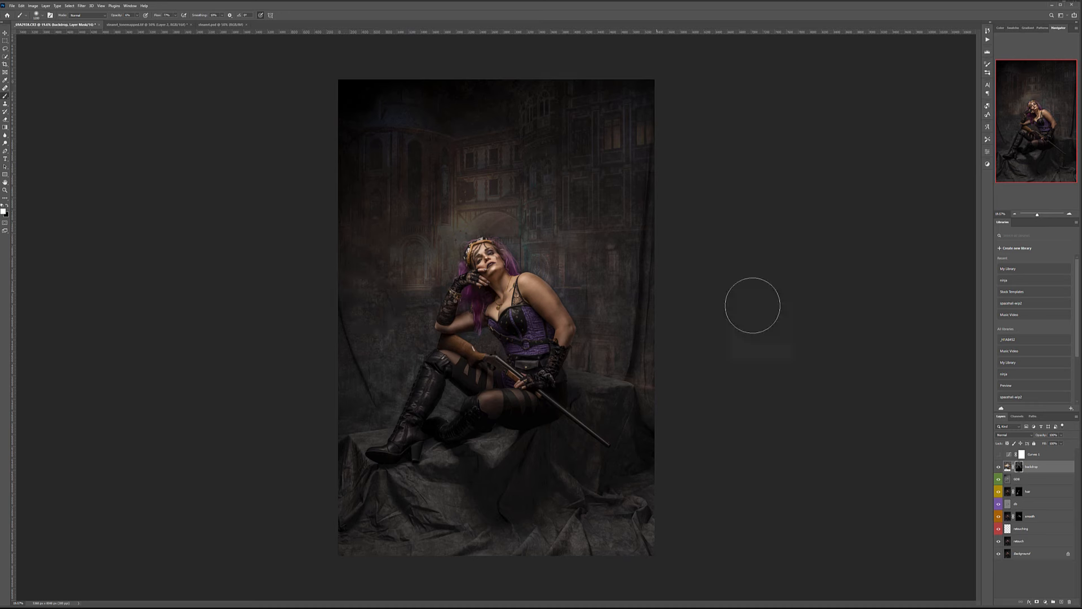
left_click(4, 34)
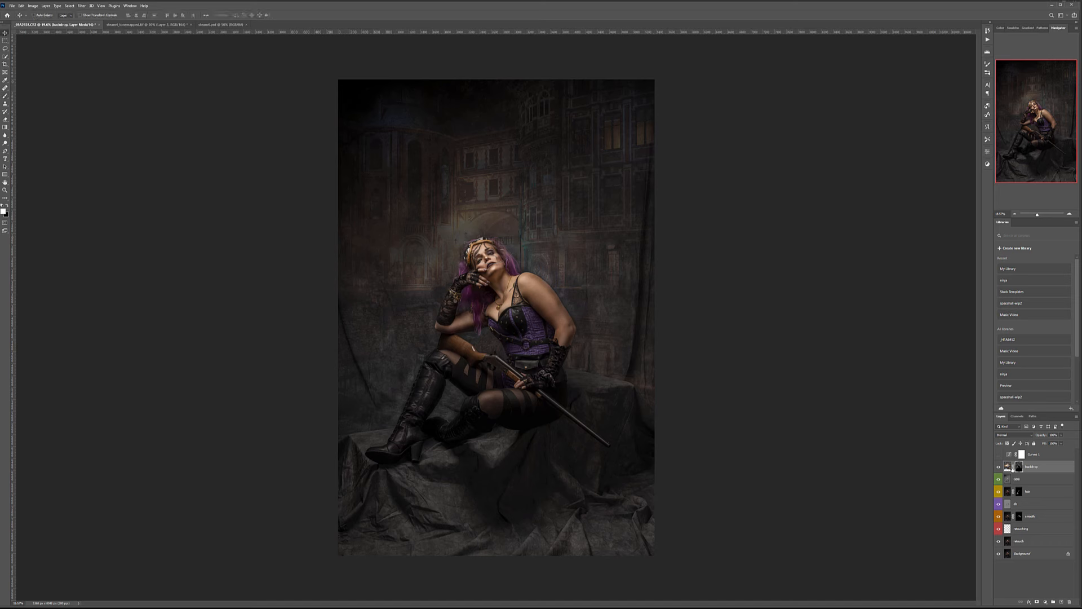
Slide the building texture backdrop further left on the canvas.
left_click(1007, 466)
left_click_drag(604, 212, 718, 234)
left_click_drag(594, 249, 558, 229)
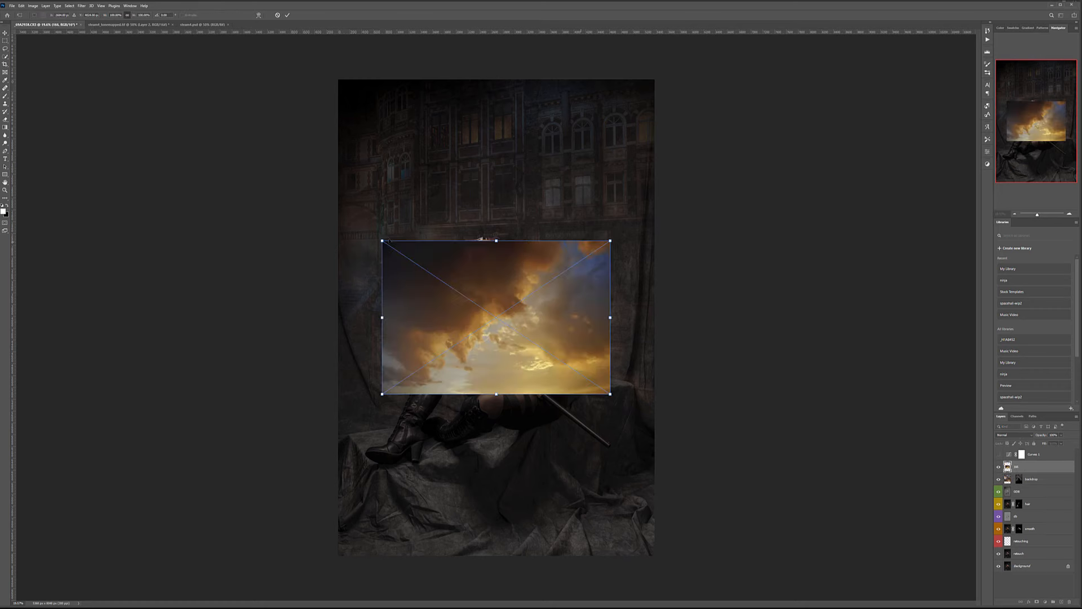
Scale the golden sky image to about 234% over the upper canvas and shift it left.
left_click_drag(484, 239, 683, 77)
left_click_drag(617, 131, 698, 86)
left_click_drag(660, 116, 667, 198)
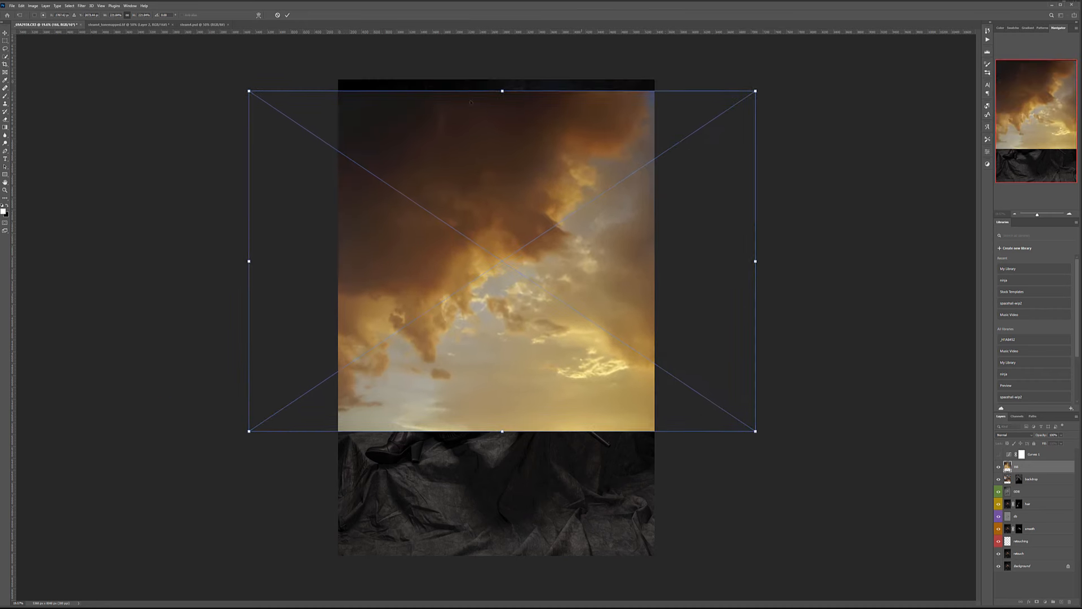
left_click_drag(248, 90, 223, 74)
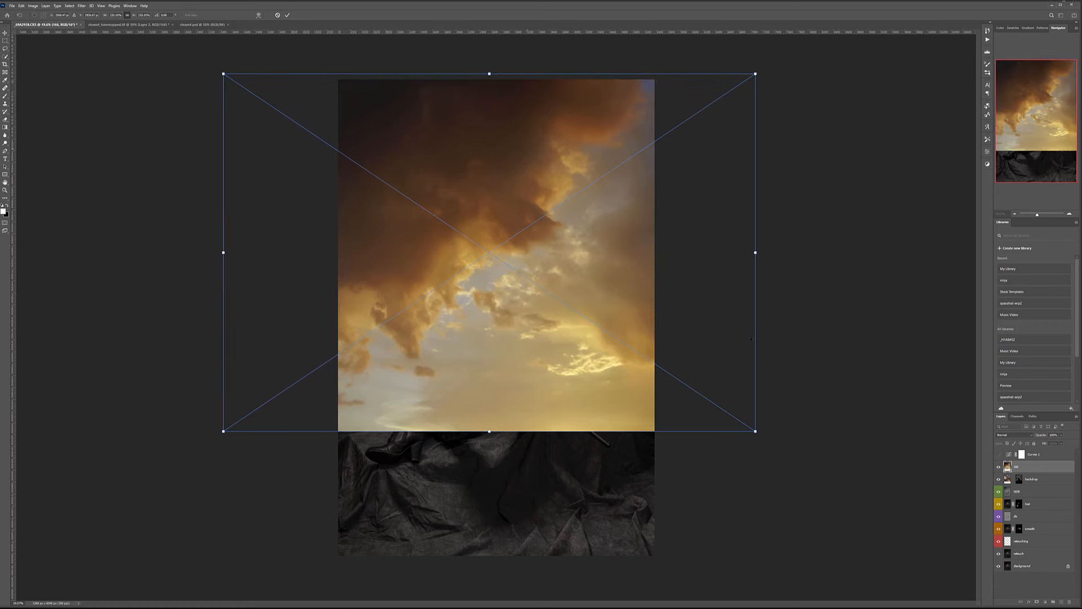
left_click_drag(755, 431, 757, 432)
key("Return")
left_click_drag(531, 155, 408, 150)
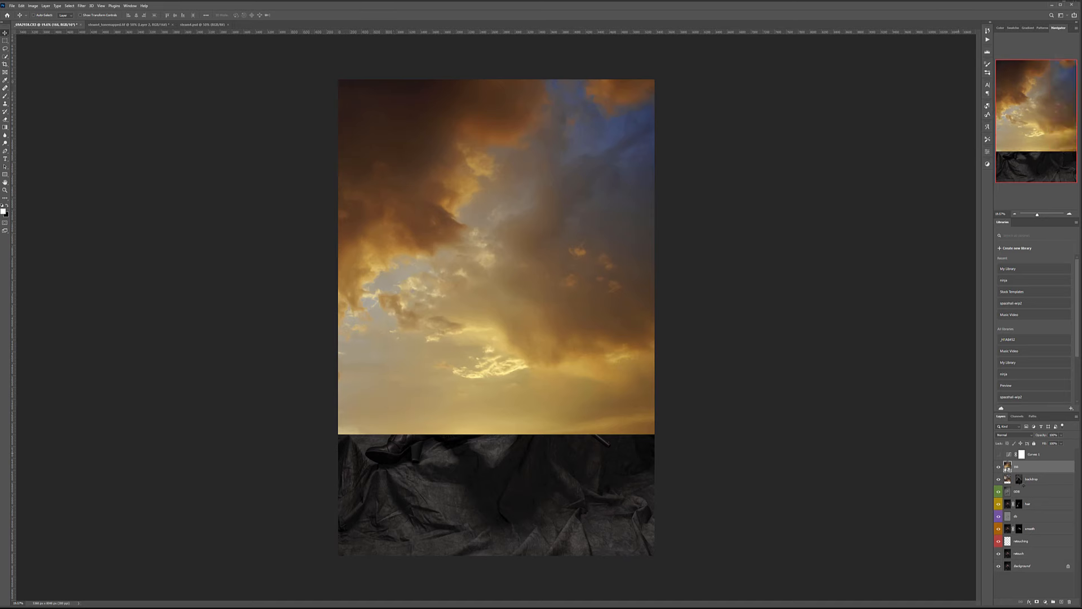
Move the backdrop's mask onto the sky layer, hide the building backdrop, and target the sky mask with the Brush.
left_click(1022, 482)
left_click_drag(1017, 484, 1022, 467)
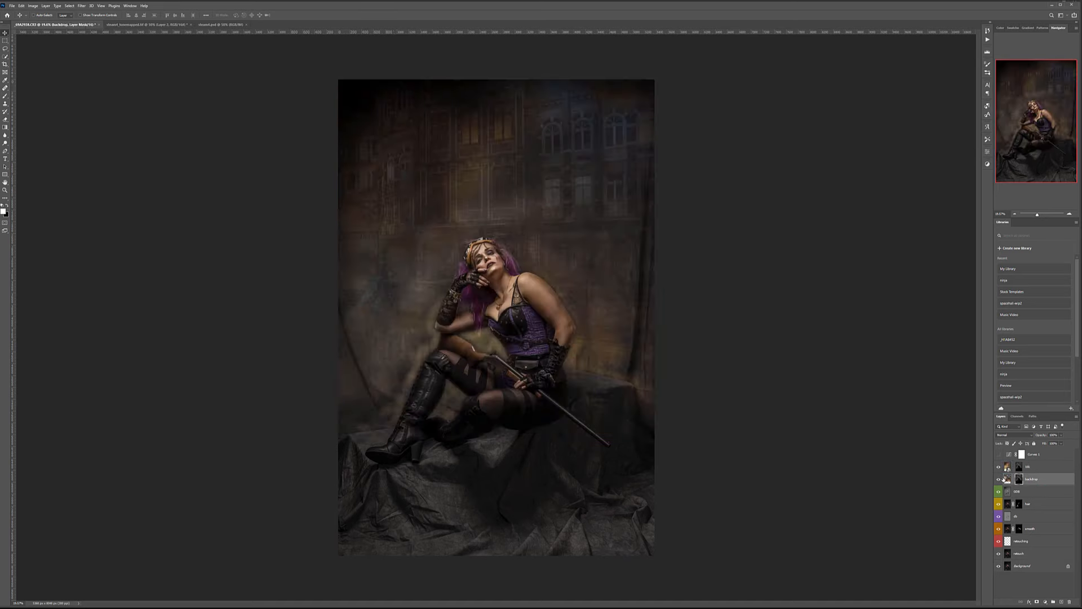
left_click(998, 479)
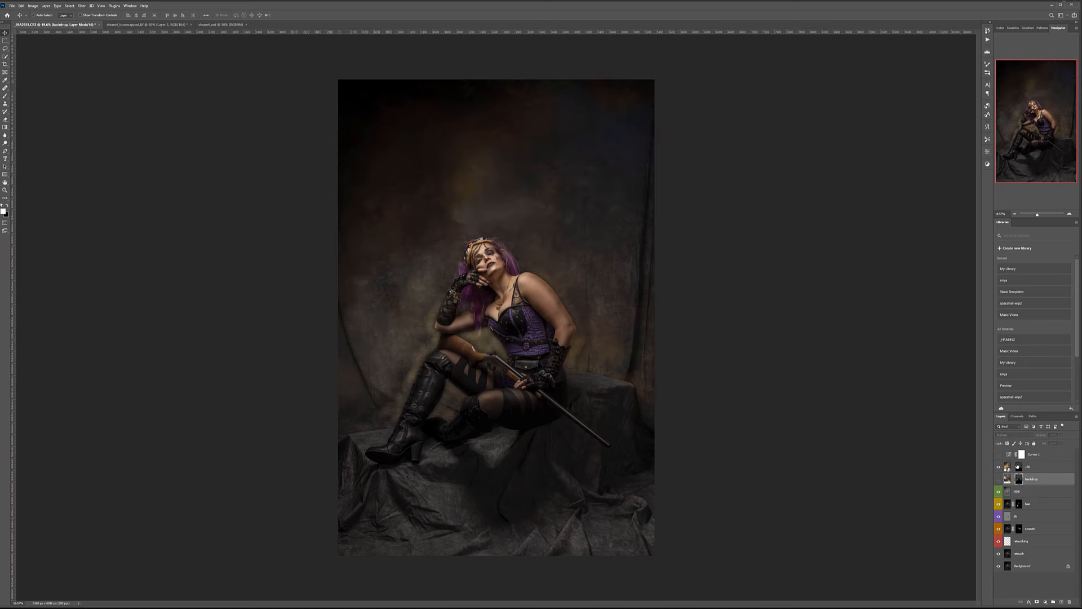
left_click(1018, 466)
left_click(5, 97)
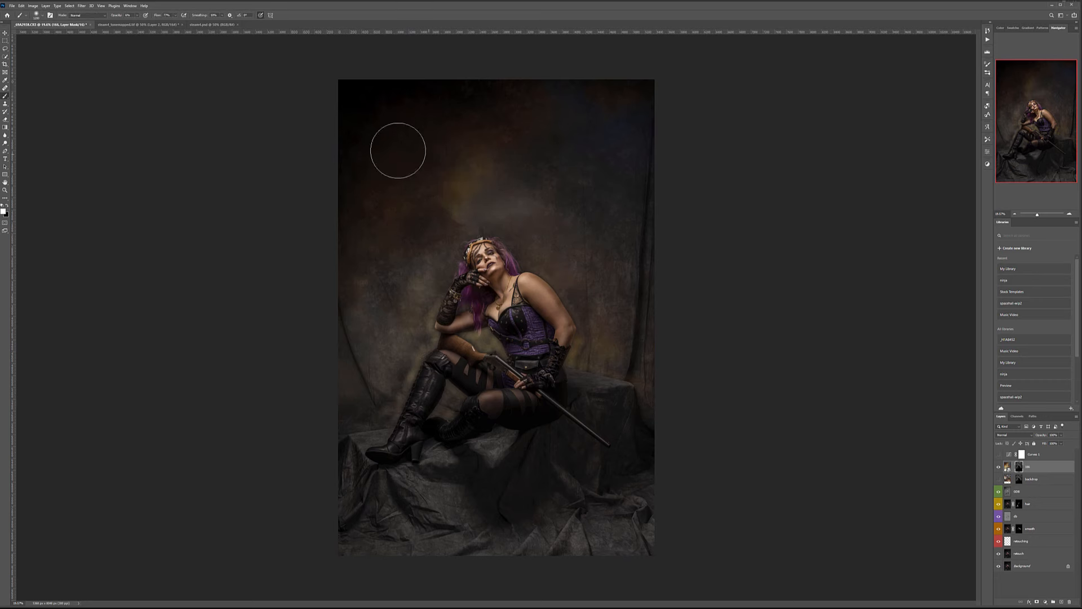
With a 1600 brush, paint the sky mask white left of the model and right of her head.
key("bracketright")
key("bracketright")
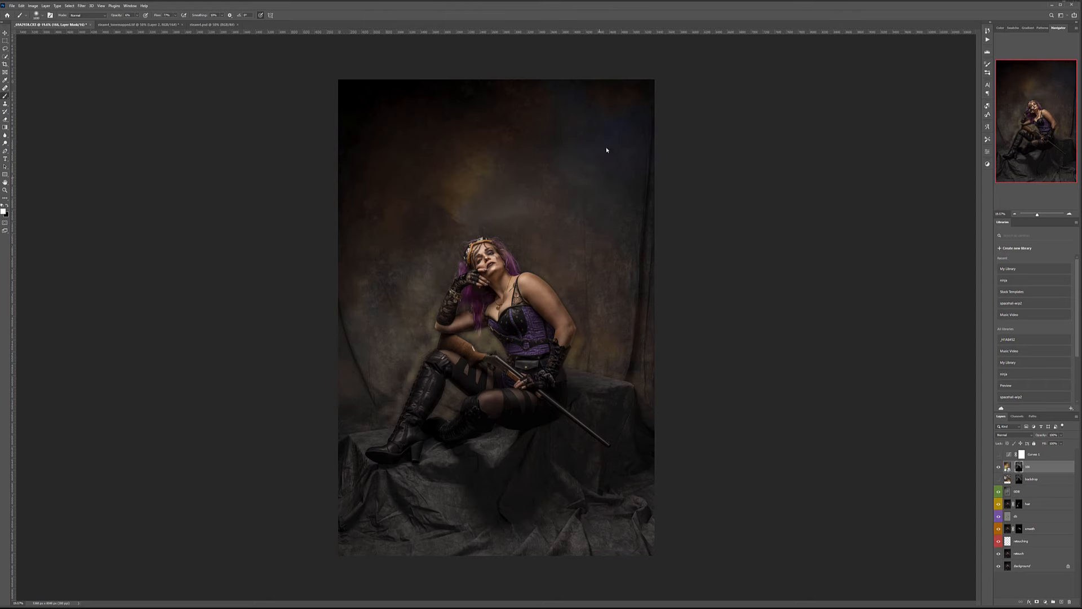
mouse_move(405, 286)
left_mouse_down()
mouse_move(380, 338)
mouse_move(394, 338)
mouse_move(394, 306)
left_mouse_up()
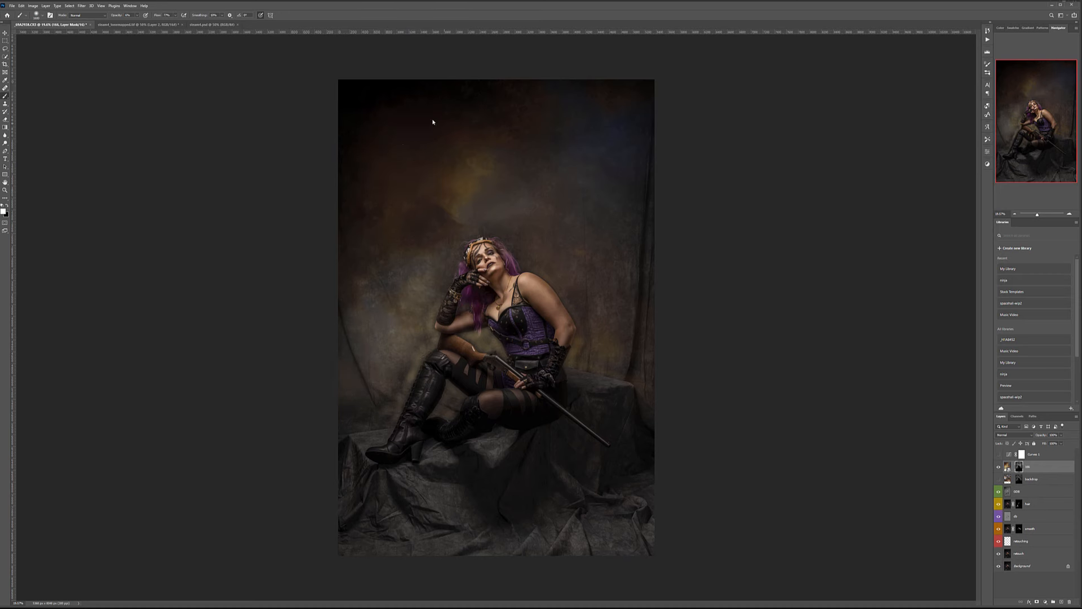
mouse_move(554, 217)
left_mouse_down()
mouse_move(593, 187)
mouse_move(574, 214)
mouse_move(539, 231)
left_mouse_up()
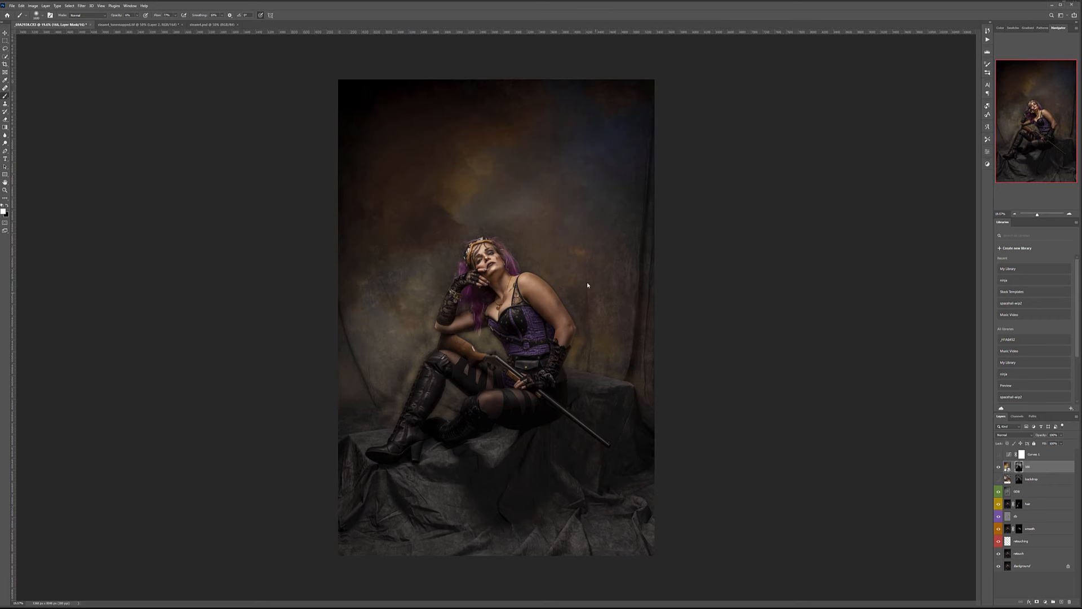
scroll(541, 227, "up", 12)
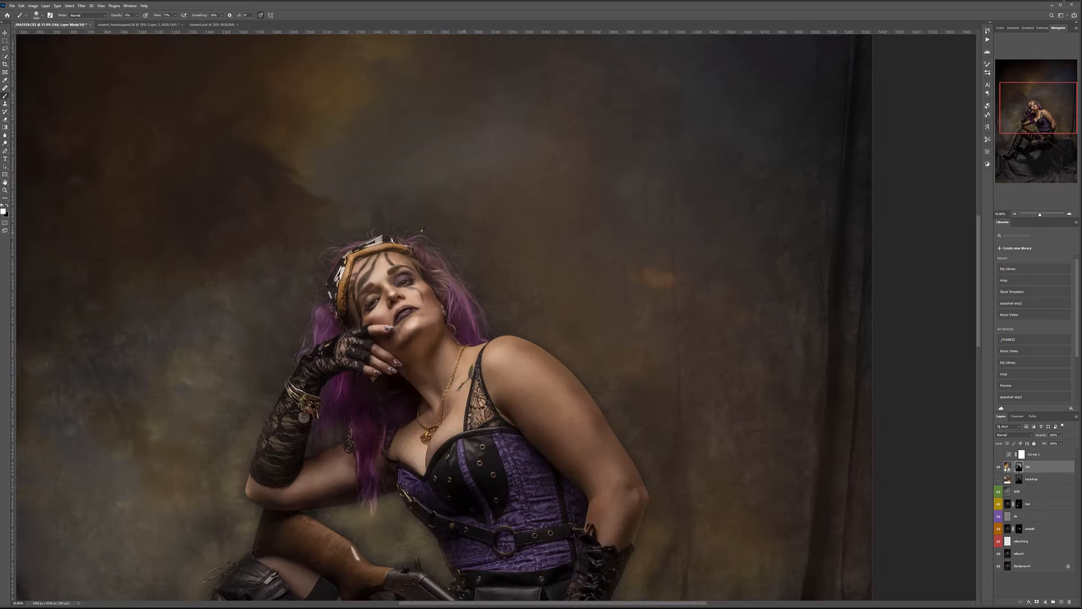
Shrink the brush to 100 and paint the mask white between the boot and thigh.
key("bracketleft")
key("bracketleft")
key("bracketleft")
key("bracketleft")
key("bracketleft")
key("bracketleft")
key("bracketleft")
key("bracketleft")
key("bracketleft")
key("bracketleft")
key("bracketleft")
key("bracketleft")
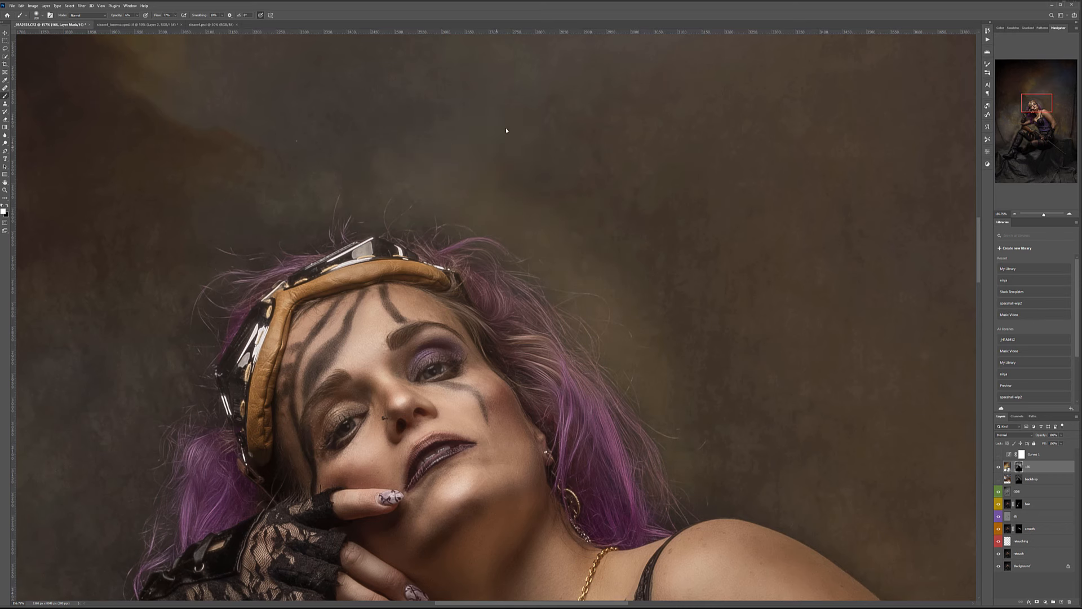
mouse_move(262, 244)
left_mouse_down()
mouse_move(641, 126)
mouse_move(572, 168)
mouse_move(583, 205)
left_mouse_up()
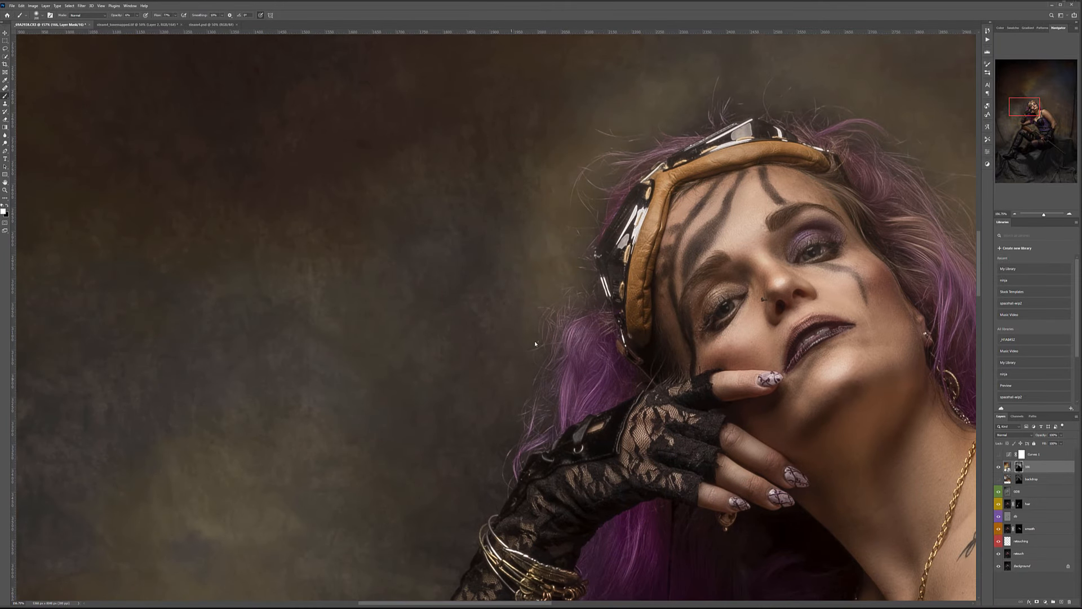
scroll(434, 218, "down", 5)
scroll(399, 145, "right", 2)
key("bracketleft")
key("bracketleft")
key("bracketleft")
key("bracketleft")
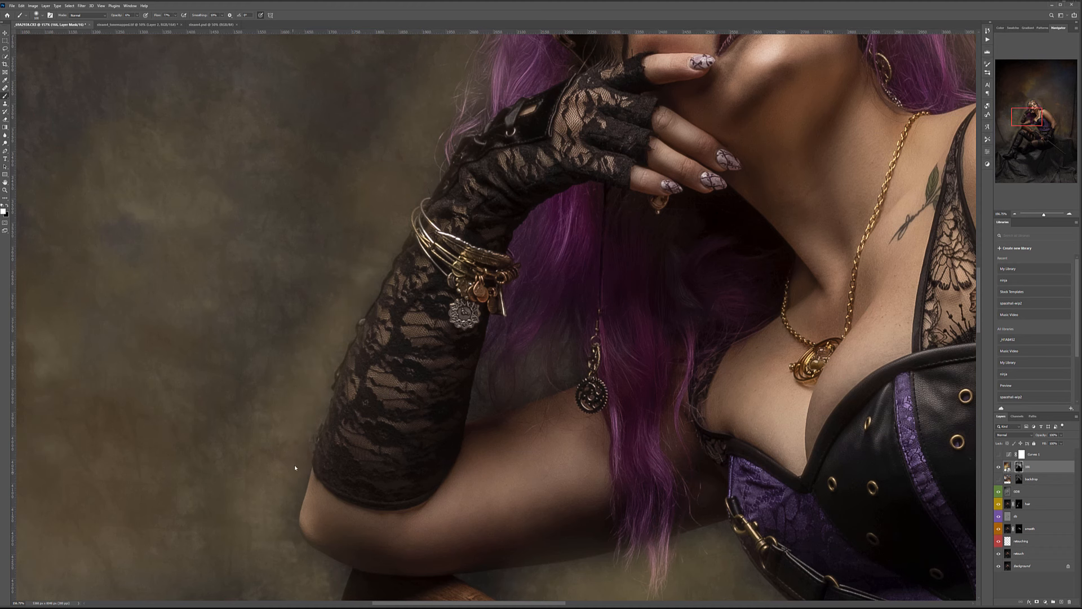
scroll(322, 504, "down", 2)
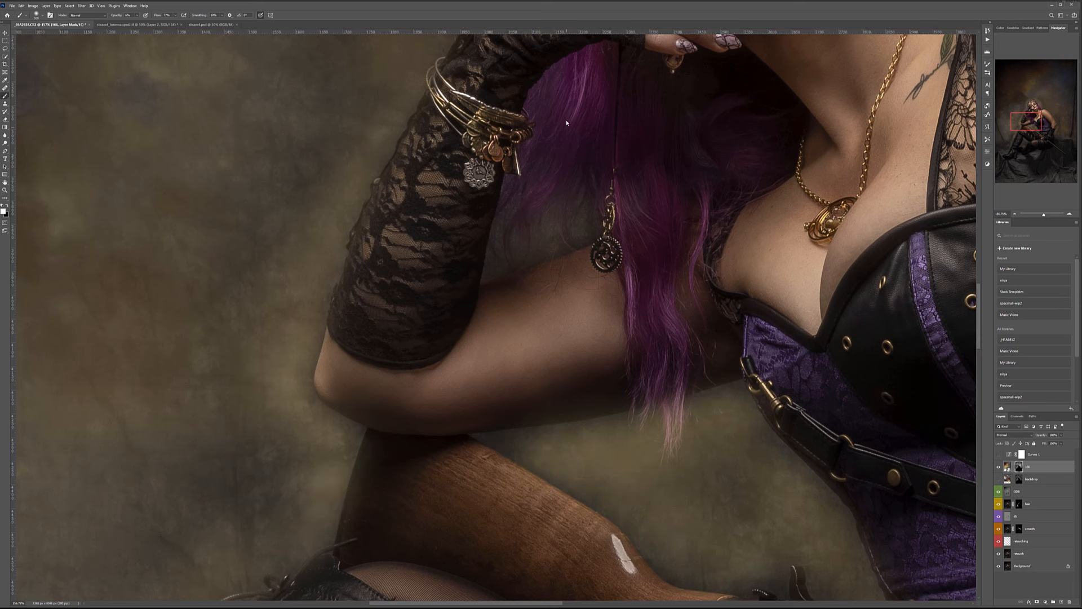
left_click_drag(703, 483, 524, 163)
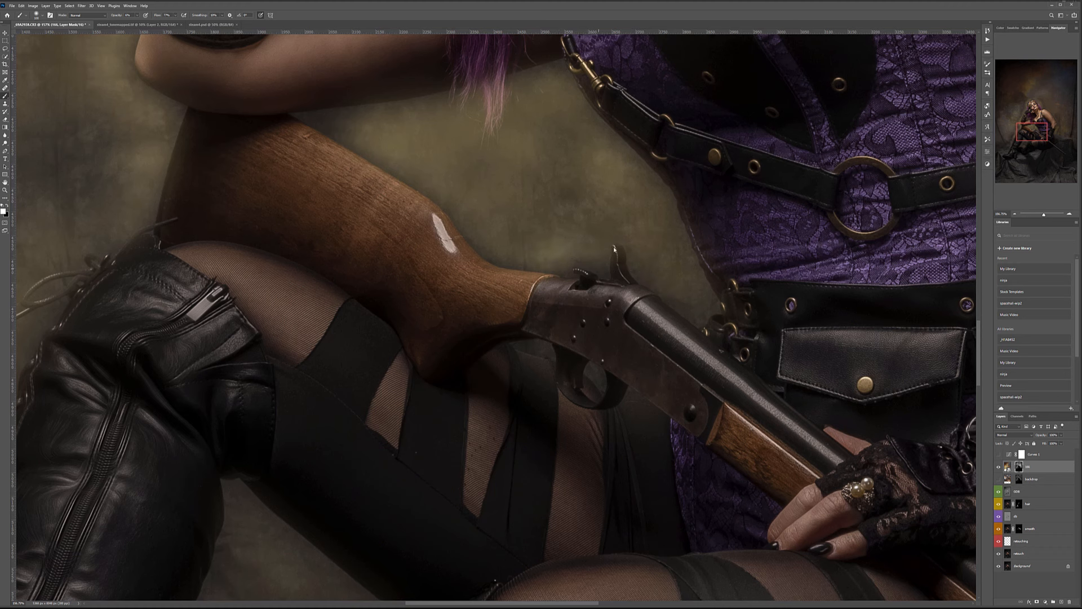
left_click_drag(470, 404, 685, 113)
mouse_move(527, 232)
left_mouse_down()
mouse_move(576, 329)
mouse_move(441, 199)
mouse_move(456, 284)
mouse_move(418, 313)
mouse_move(311, 471)
mouse_move(415, 483)
mouse_move(388, 455)
mouse_move(510, 361)
left_mouse_up()
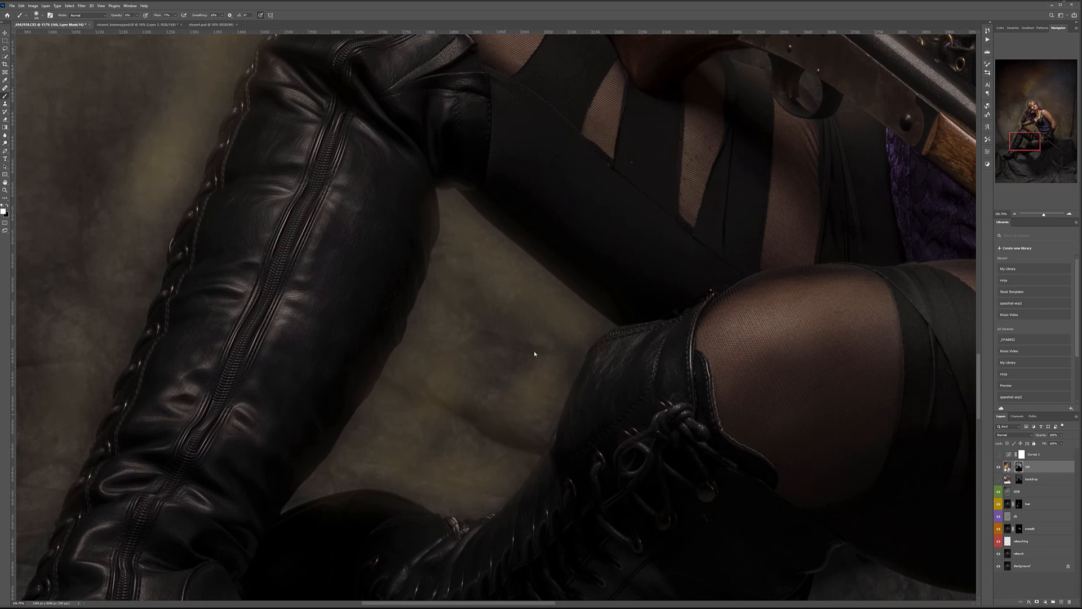
Pan across the elbow, upper arm, shoulder and hair to inspect the mask edges.
left_click_drag(601, 417, 302, 97)
mouse_move(754, 89)
left_mouse_down()
mouse_move(580, 259)
mouse_move(872, 373)
left_mouse_up()
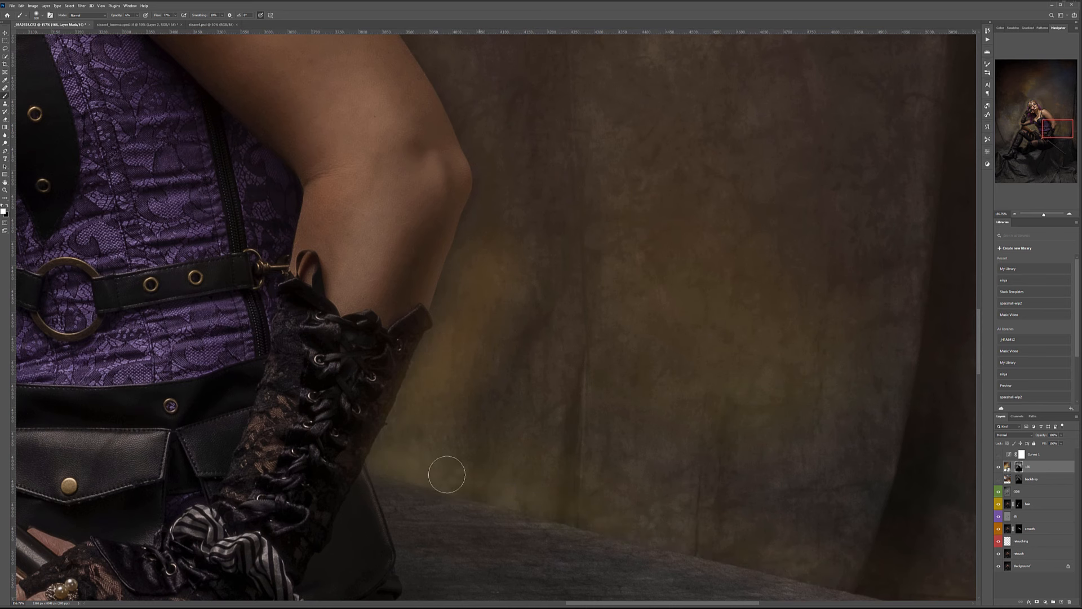
left_click_drag(558, 176, 636, 420)
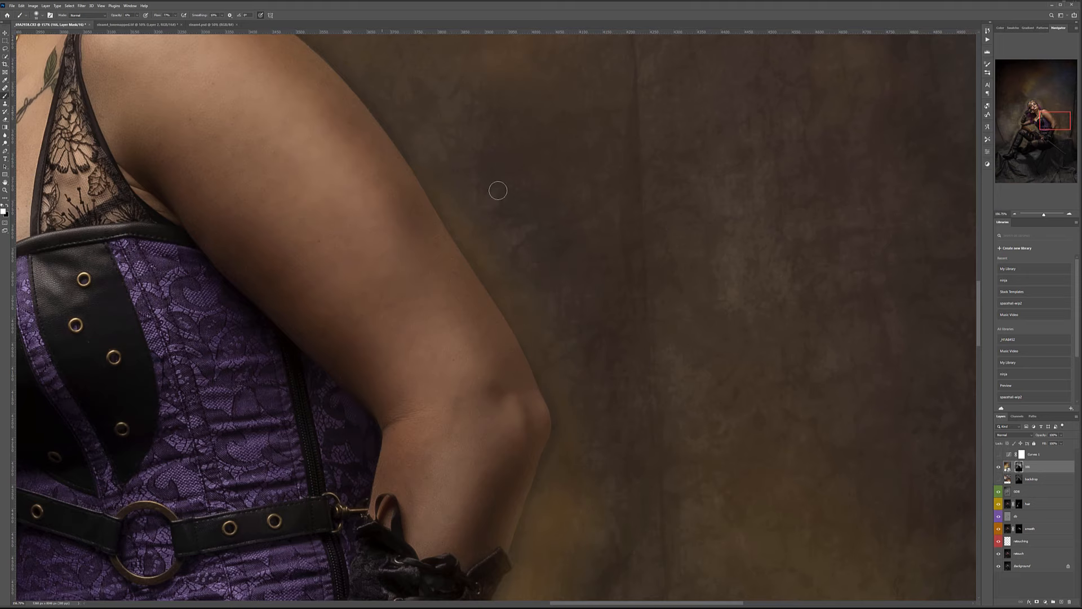
left_click_drag(501, 174, 523, 266)
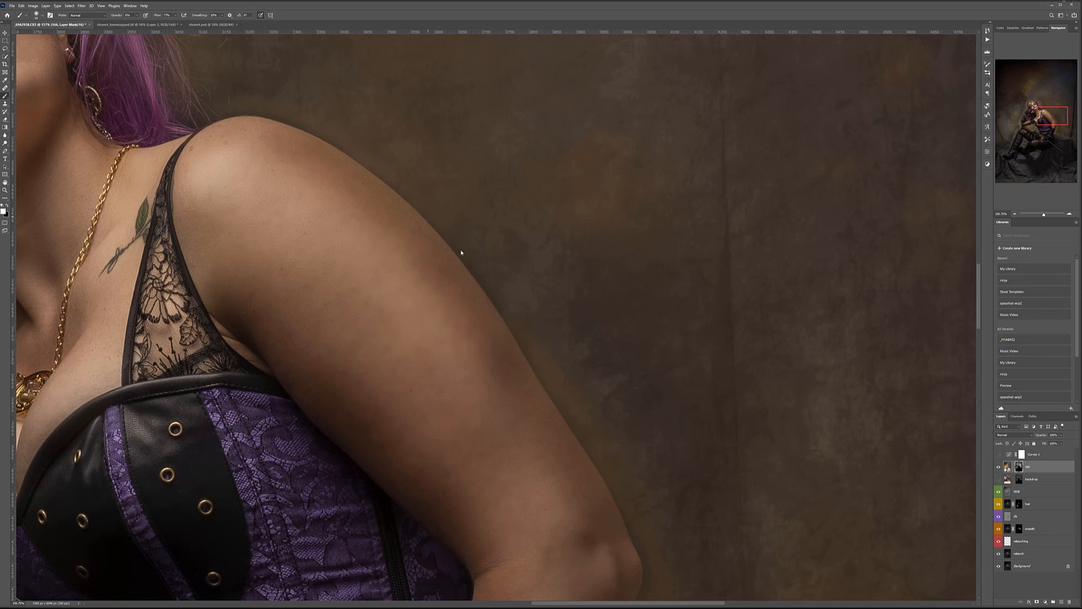
left_click_drag(482, 210, 620, 367)
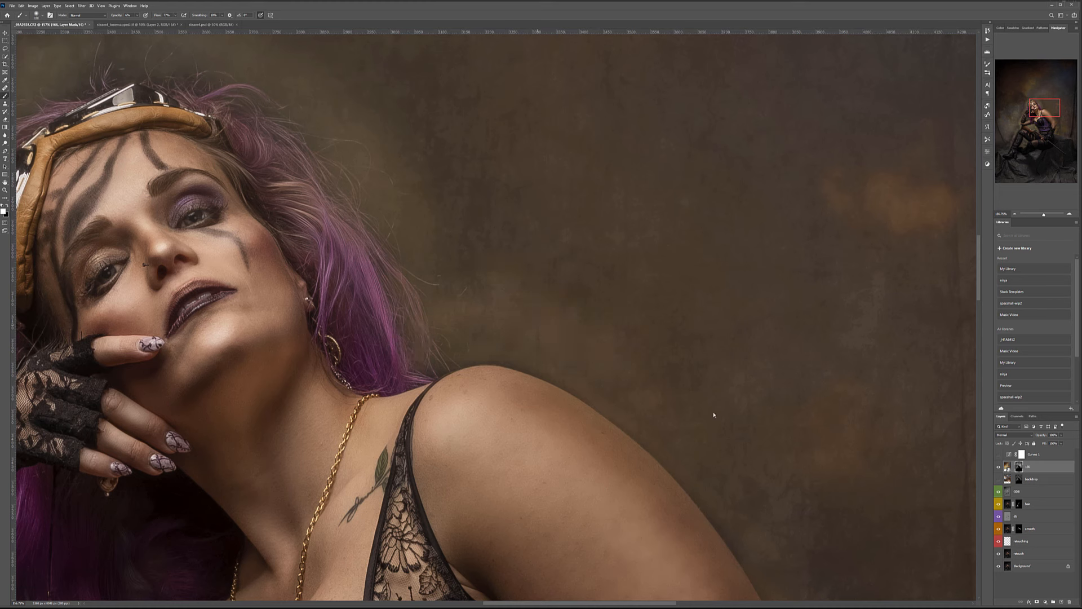
left_click_drag(748, 444, 573, 208)
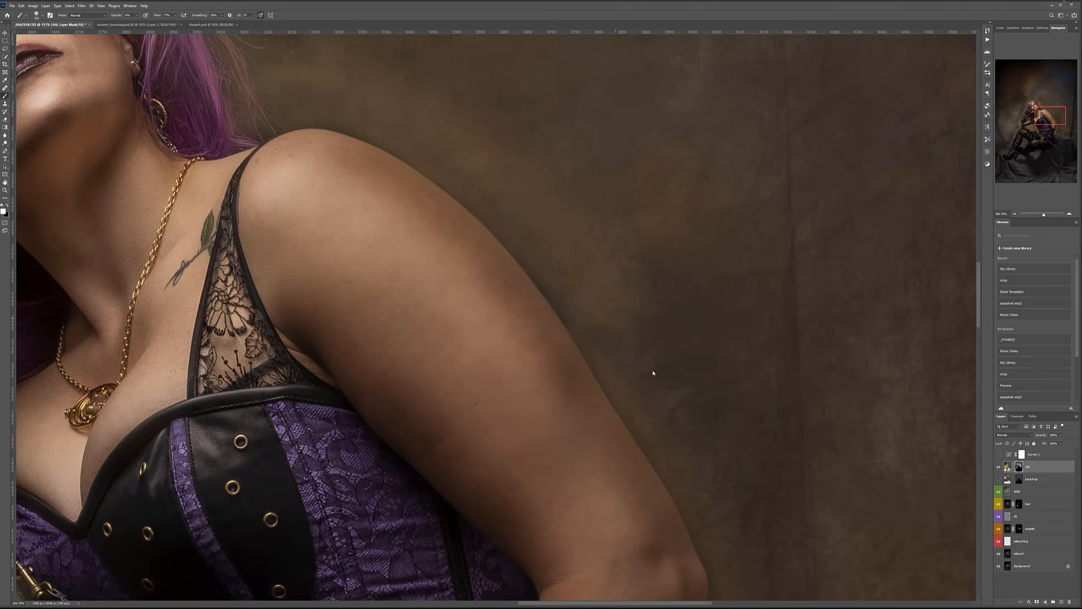
scroll(670, 317, "down", 3)
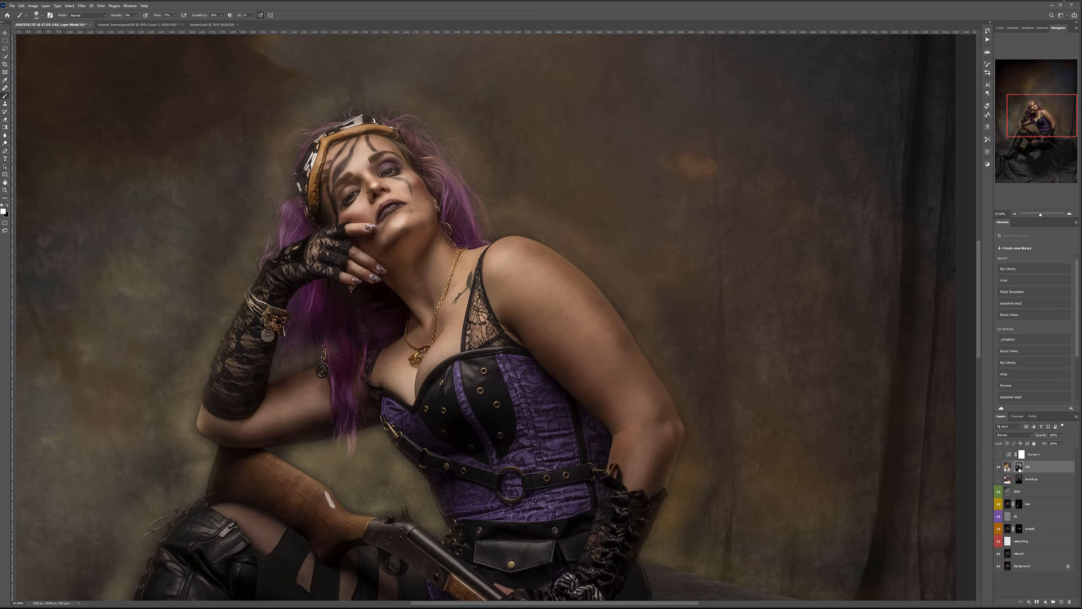
View the mask alone and, at 40% brush opacity, brighten the glow above the head and along the figure.
left_click(1019, 468, "alt")
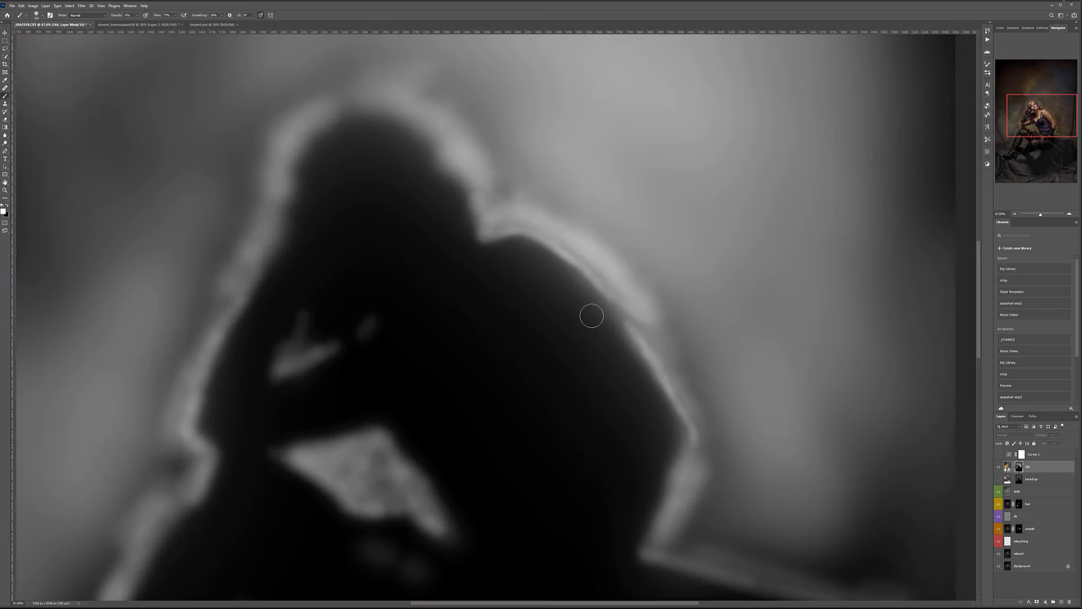
scroll(560, 193, "up", 3)
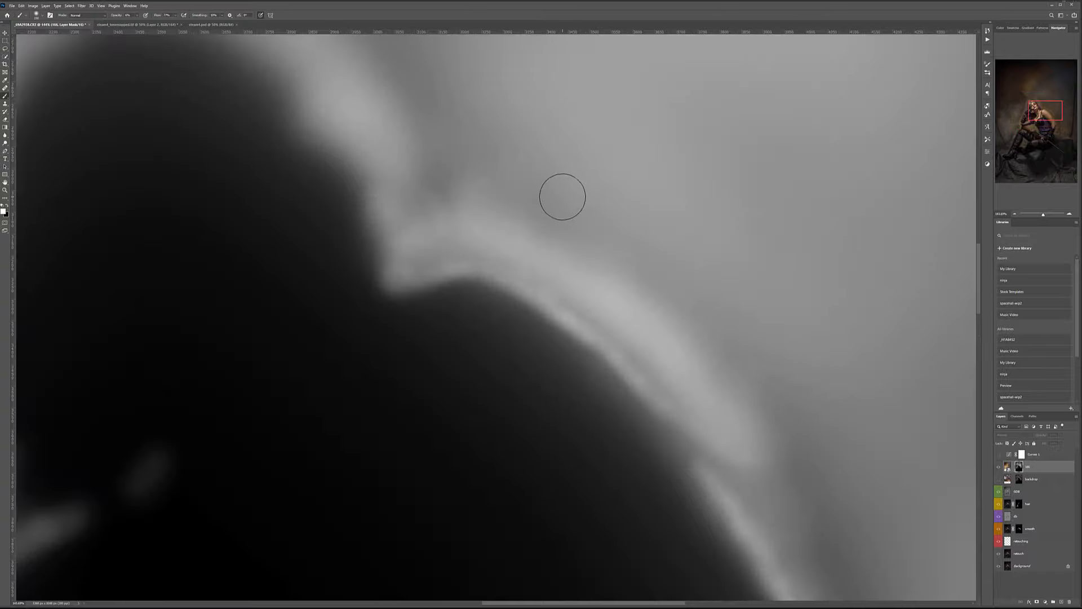
scroll(539, 310, "down", 5)
scroll(457, 440, "up", 1)
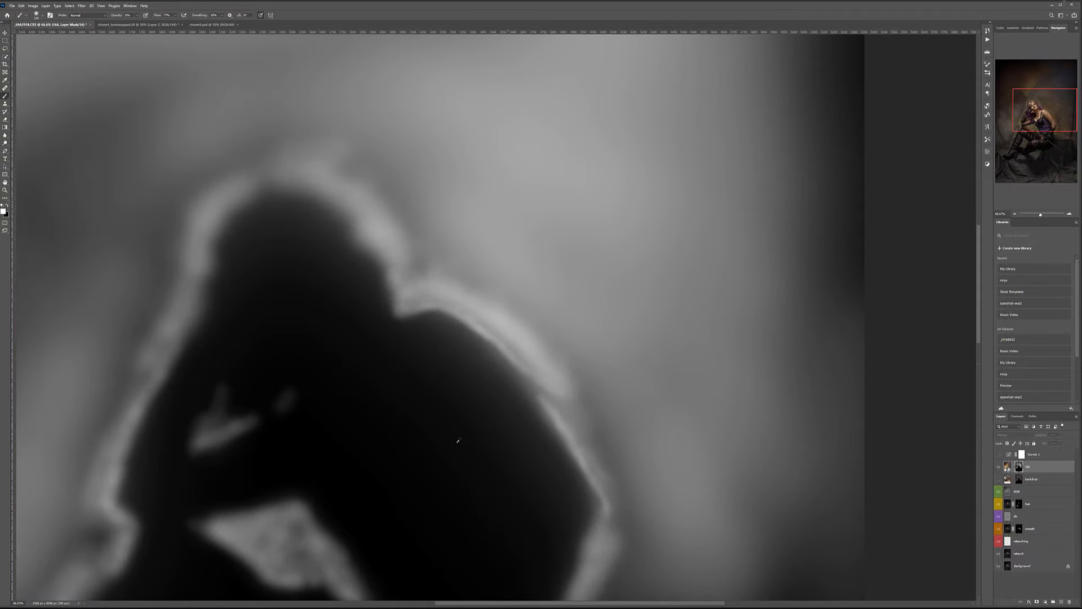
scroll(430, 237, "up", 2)
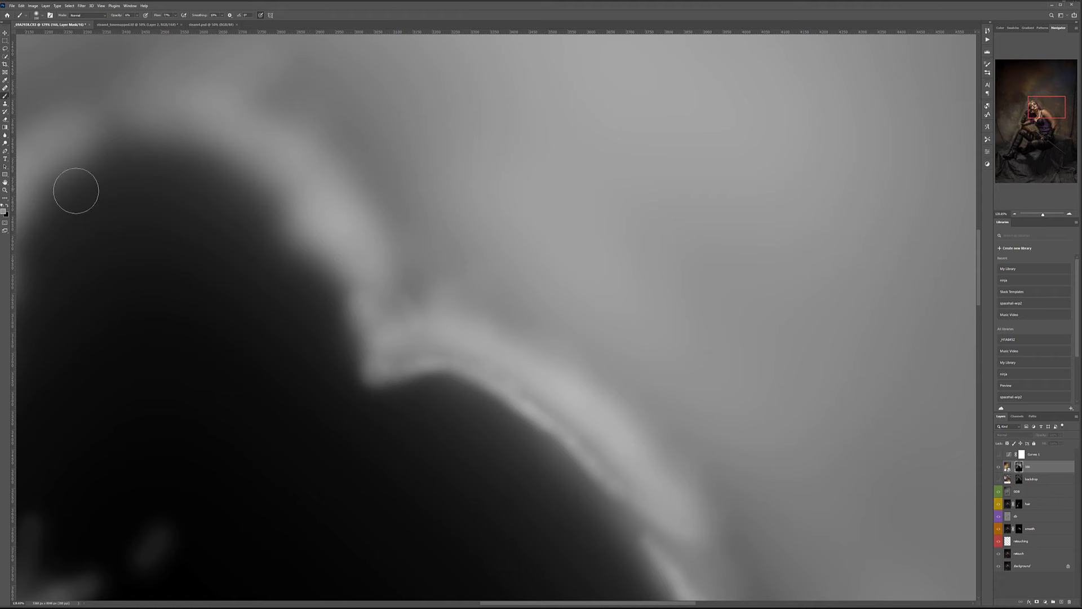
key("bracketleft")
key("bracketleft")
key("3")
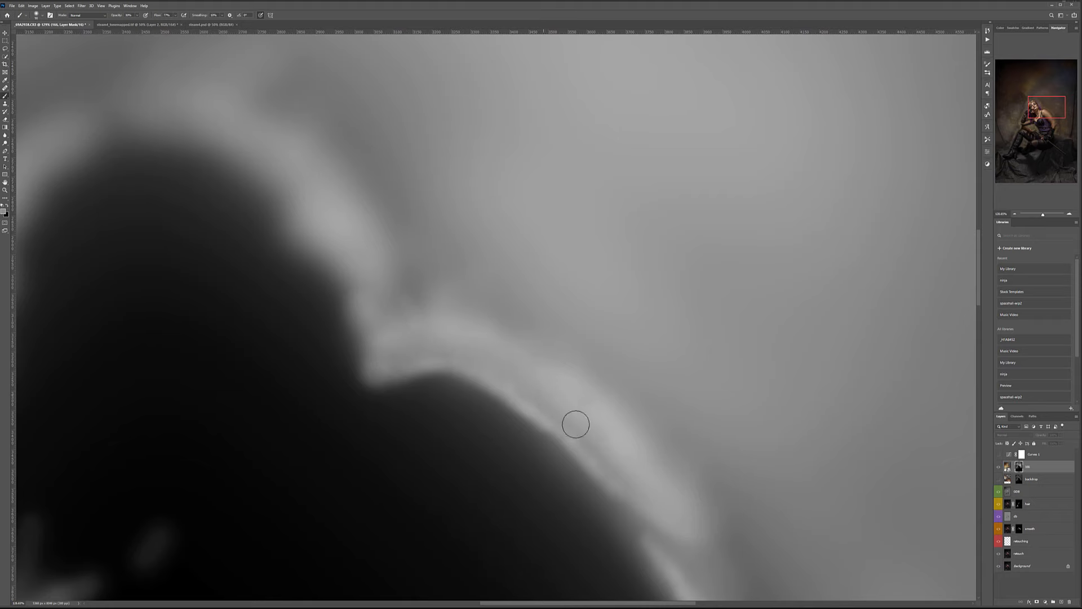
scroll(466, 366, "up", 10)
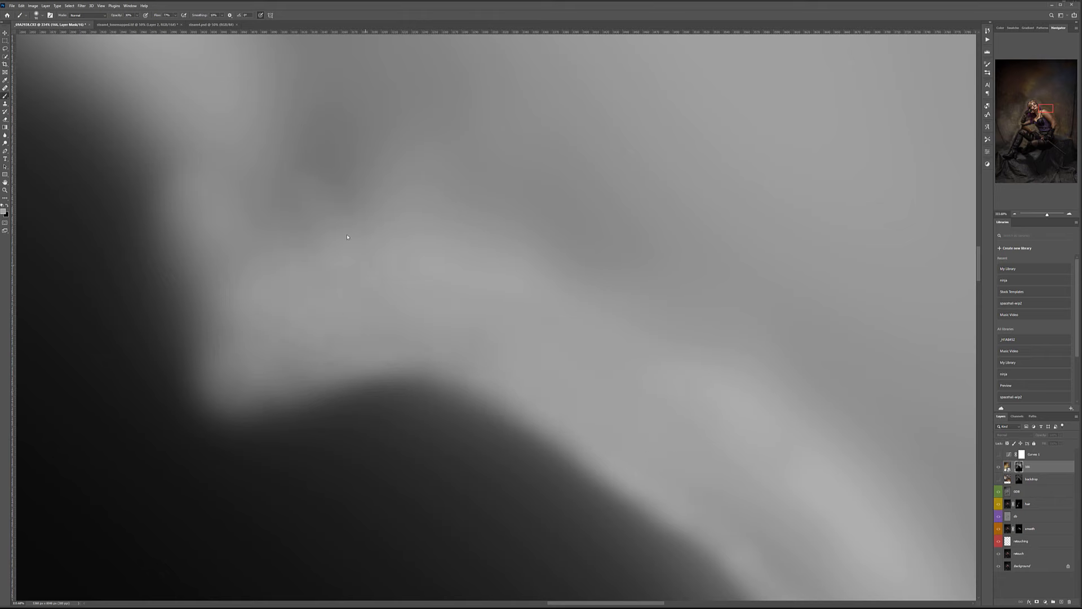
scroll(665, 321, "down", 6)
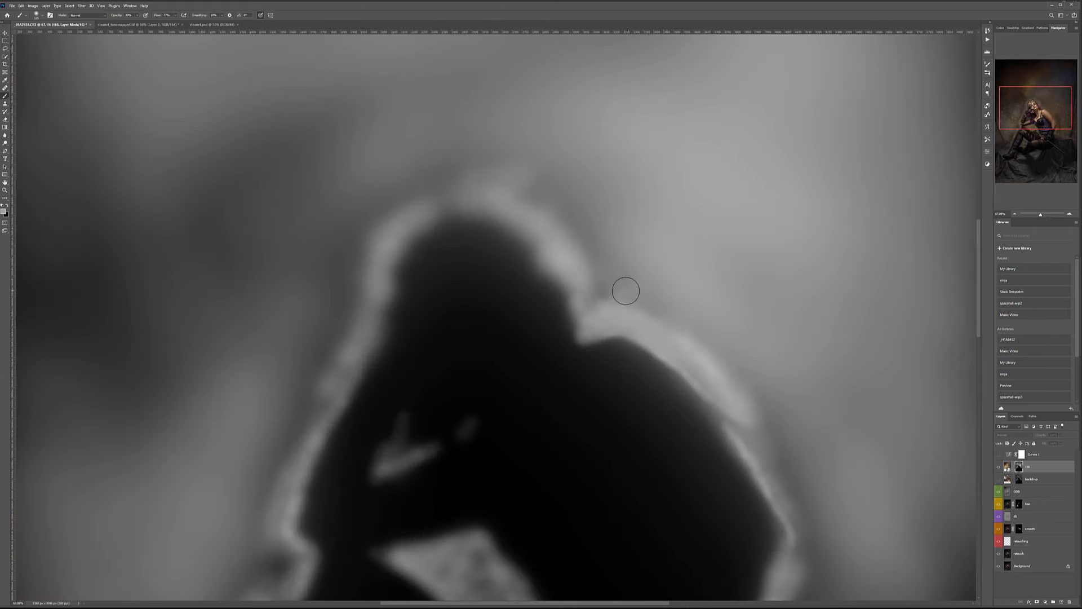
key("4")
mouse_move(575, 215)
left_mouse_down()
mouse_move(533, 189)
mouse_move(443, 177)
mouse_move(494, 167)
mouse_move(354, 205)
mouse_move(450, 183)
mouse_move(362, 214)
mouse_move(374, 204)
mouse_move(321, 297)
mouse_move(394, 197)
mouse_move(353, 293)
mouse_move(331, 315)
mouse_move(356, 269)
mouse_move(327, 372)
mouse_move(328, 359)
mouse_move(288, 428)
mouse_move(312, 406)
mouse_move(242, 505)
mouse_move(334, 456)
mouse_move(333, 469)
mouse_move(394, 354)
mouse_move(536, 170)
mouse_move(495, 181)
left_mouse_up()
mouse_move(473, 293)
left_mouse_down()
mouse_move(495, 295)
mouse_move(449, 322)
mouse_move(338, 496)
left_mouse_up()
With a 175 brush, brighten the grey patch, lower ledge and upper edge, then fit the mask on screen.
key("ctrl+0")
scroll(550, 313, "up", 5)
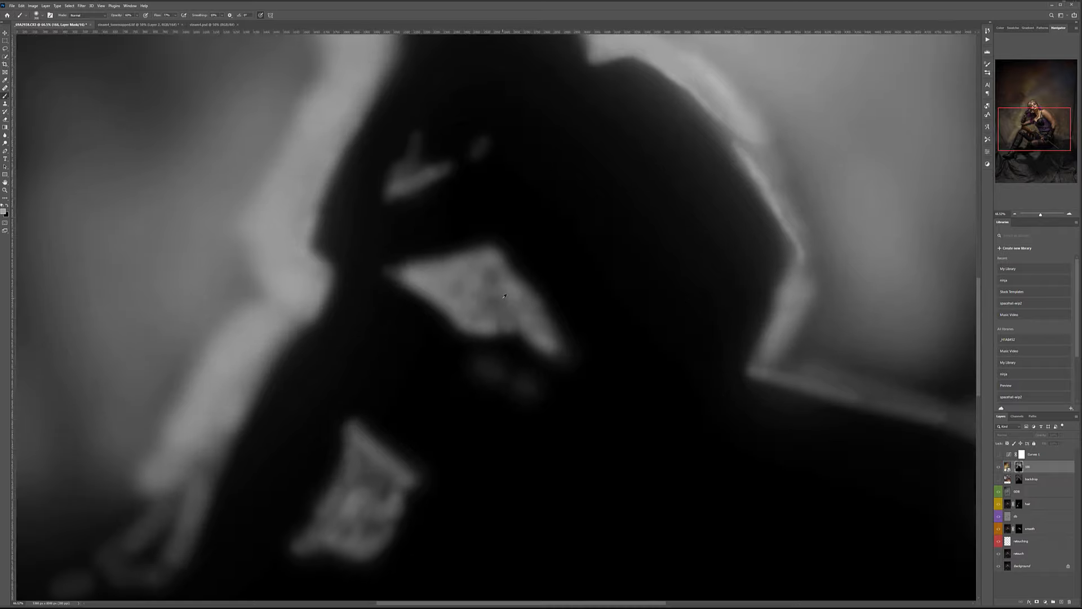
key("bracketleft")
key("bracketleft")
key("bracketleft")
mouse_move(461, 283)
left_mouse_down()
mouse_move(492, 301)
mouse_move(464, 303)
mouse_move(434, 283)
mouse_move(478, 274)
mouse_move(430, 270)
mouse_move(485, 264)
mouse_move(452, 301)
mouse_move(547, 333)
left_mouse_up()
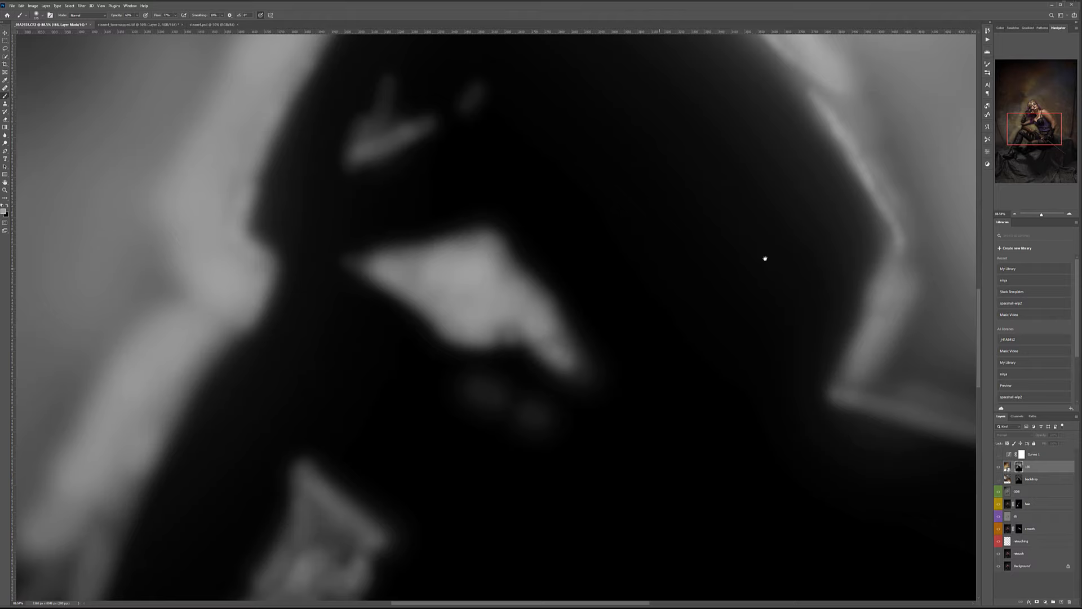
left_click_drag(650, 270, 413, 287)
mouse_move(549, 413)
left_mouse_down()
mouse_move(634, 427)
mouse_move(439, 407)
mouse_move(575, 282)
left_mouse_up()
mouse_move(451, 387)
left_mouse_down()
mouse_move(519, 256)
mouse_move(491, 245)
mouse_move(494, 192)
left_mouse_up()
left_click_drag(455, 145, 525, 227)
mouse_move(413, 109)
left_mouse_down()
mouse_move(466, 155)
mouse_move(546, 274)
left_mouse_up()
mouse_move(437, 148)
left_mouse_down()
mouse_move(492, 220)
mouse_move(479, 183)
mouse_move(529, 267)
mouse_move(524, 282)
mouse_move(501, 229)
left_mouse_up()
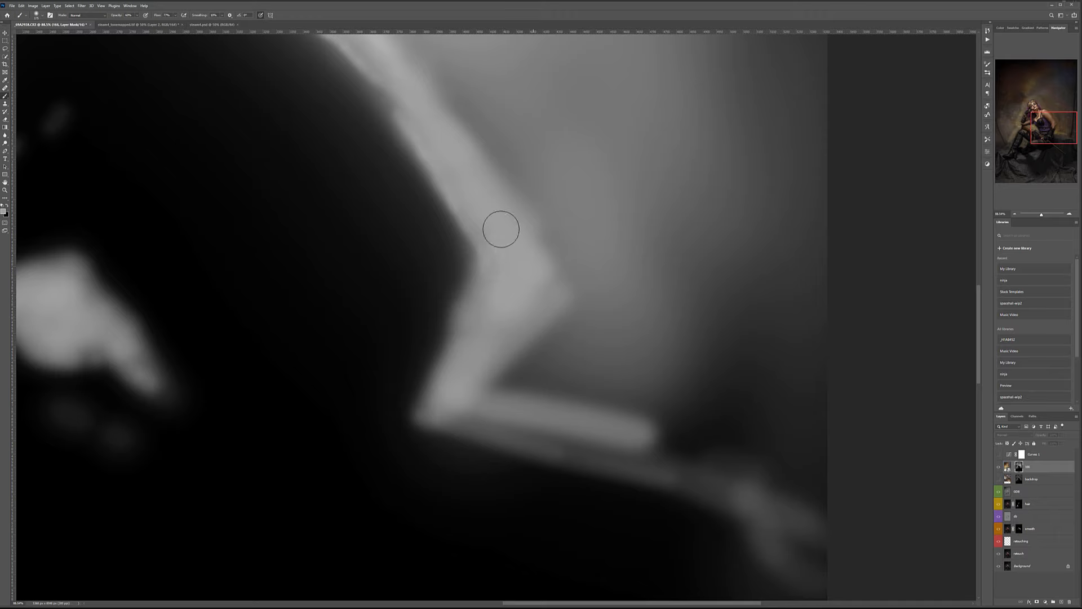
key("ctrl+0")
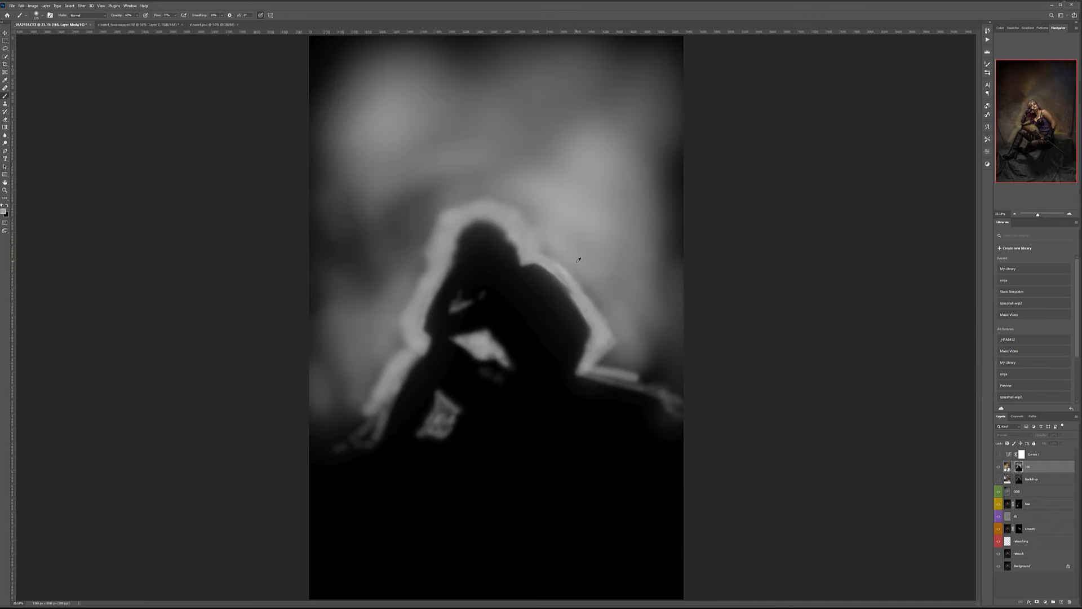
Paint soft white on the mask above the head and right of the shoulder, shrinking the brush.
scroll(578, 260, "up", 5)
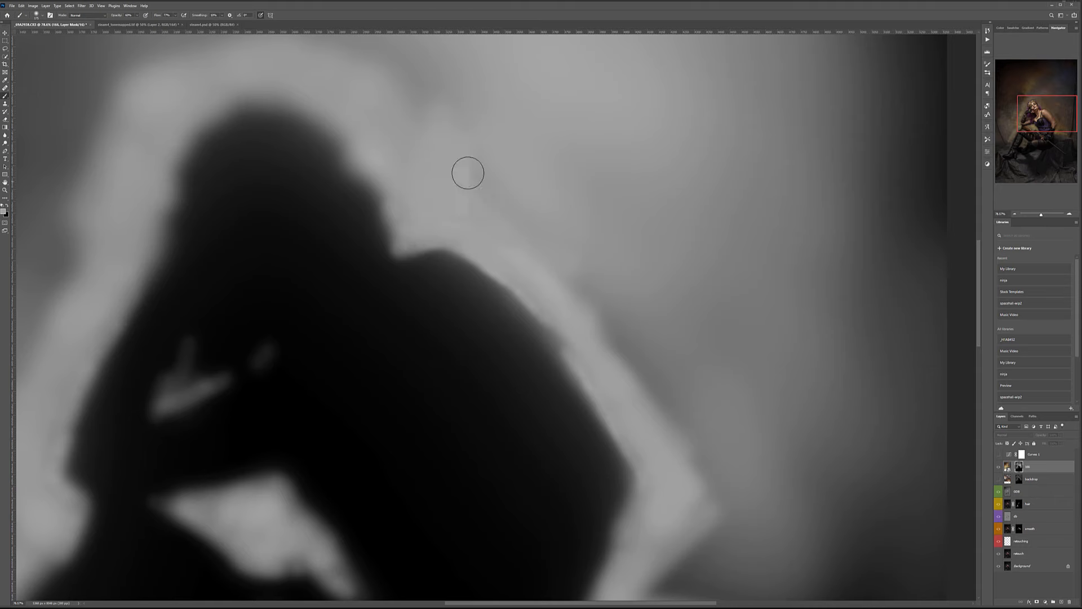
scroll(477, 182, "down", 6)
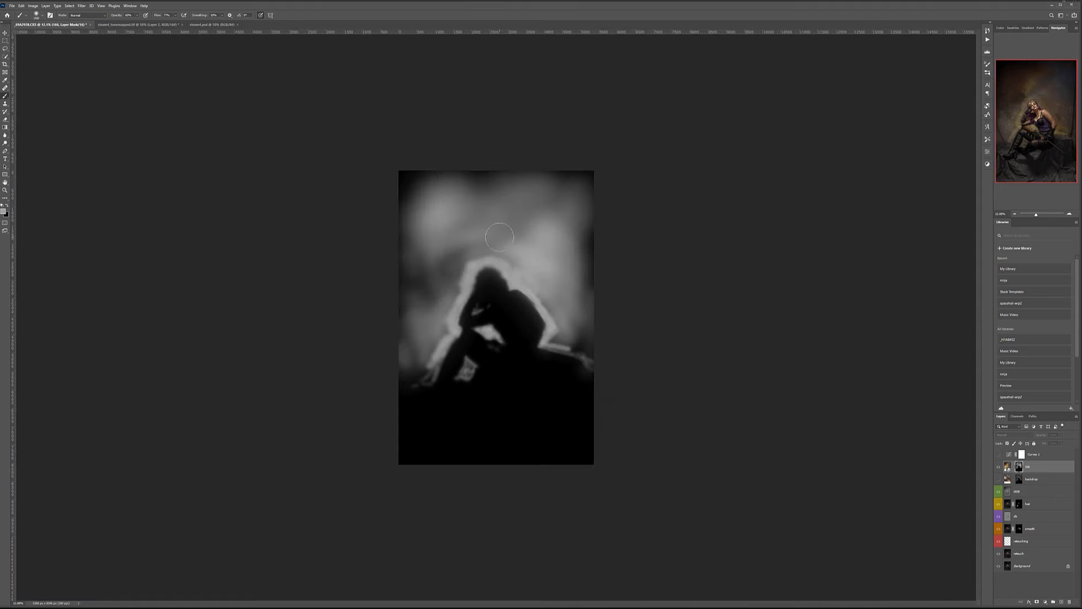
mouse_move(490, 237)
left_mouse_down()
mouse_move(444, 271)
mouse_move(447, 262)
mouse_move(438, 346)
mouse_move(422, 323)
left_mouse_up()
key("[")
key("[")
key("[")
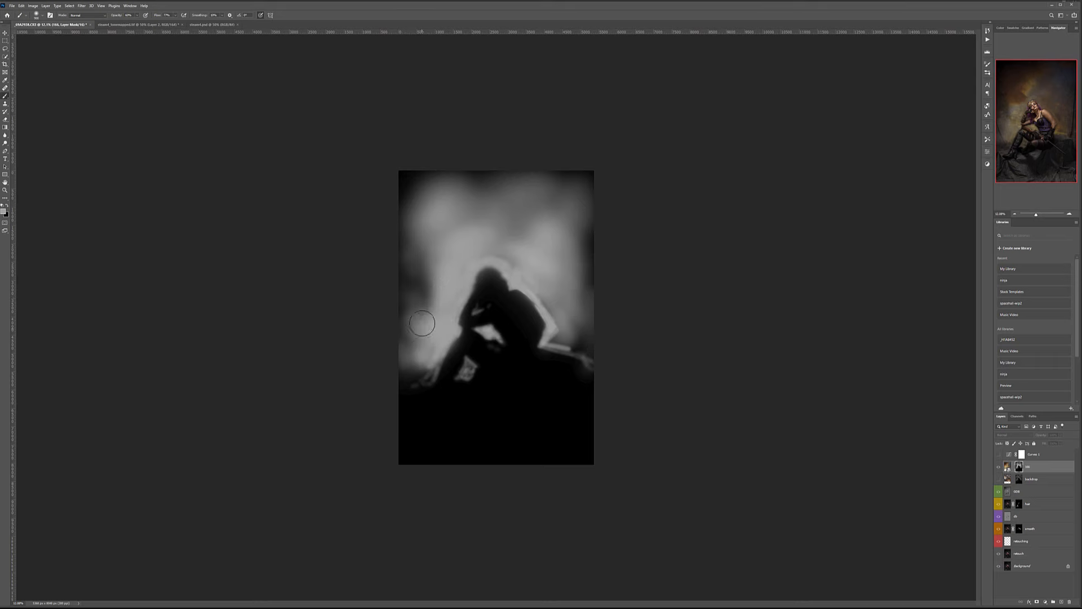
mouse_move(493, 229)
left_mouse_down()
mouse_move(517, 241)
mouse_move(491, 250)
mouse_move(518, 257)
mouse_move(533, 275)
left_mouse_up()
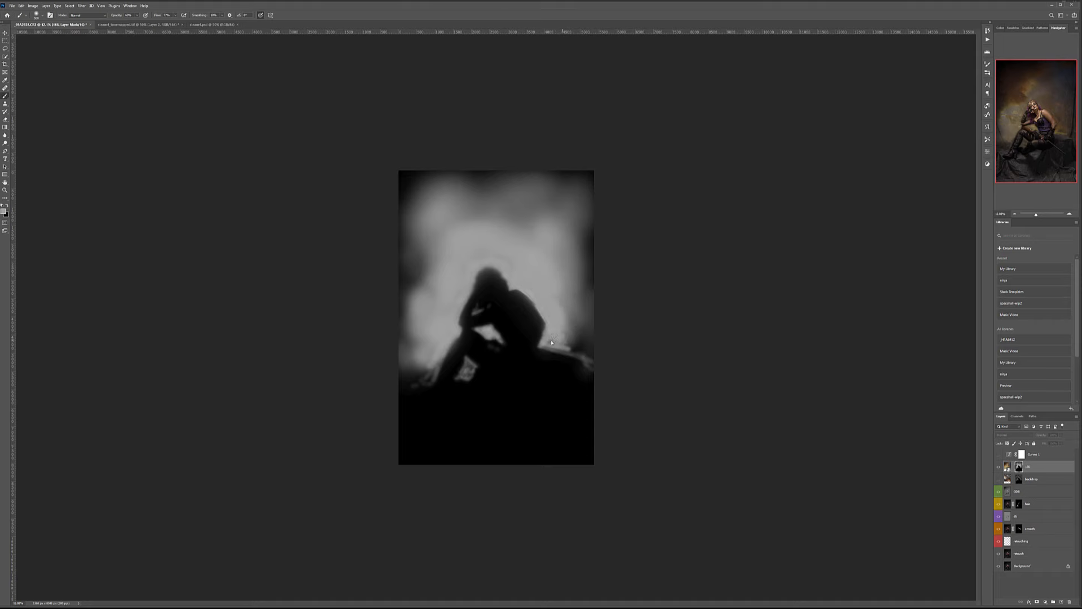
left_click_drag(574, 342, 582, 310)
left_click(81, 5)
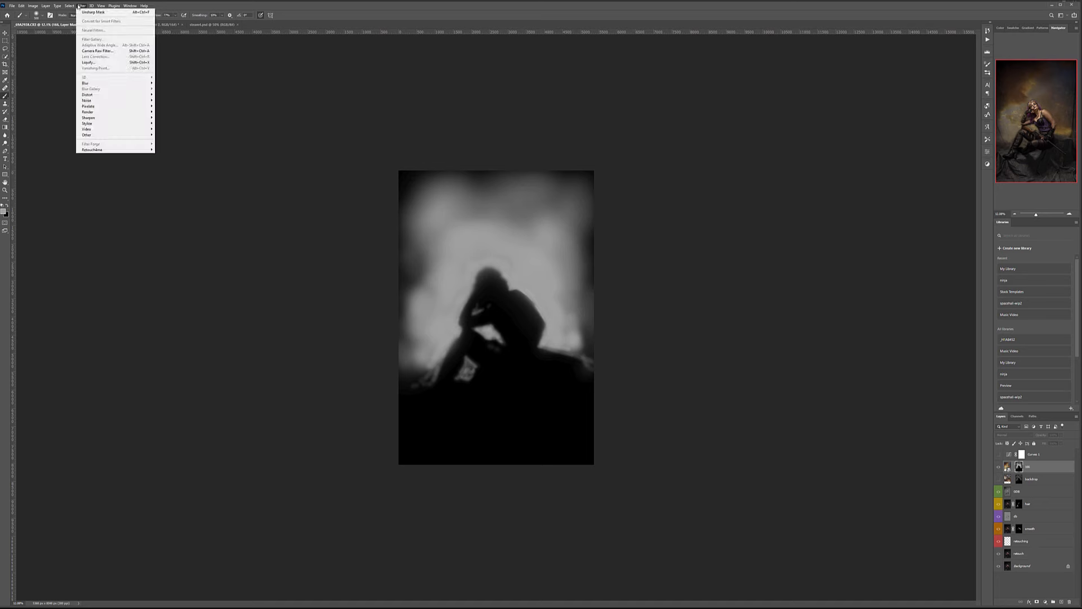
Blur the sky mask with a 49-pixel Gaussian Blur and return to the full-colour image.
mouse_move(124, 83)
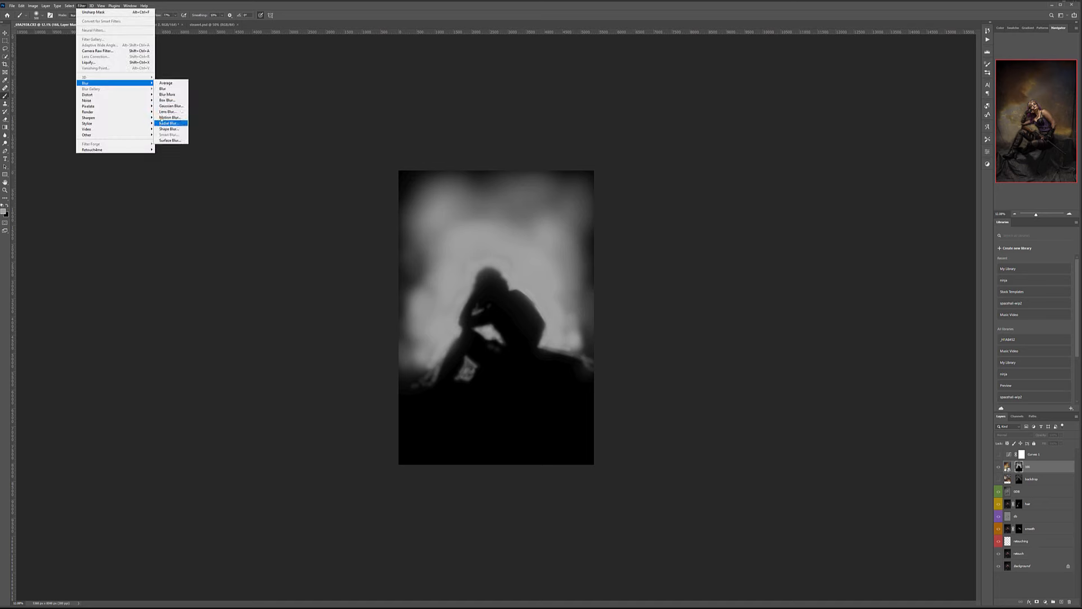
left_click(164, 105)
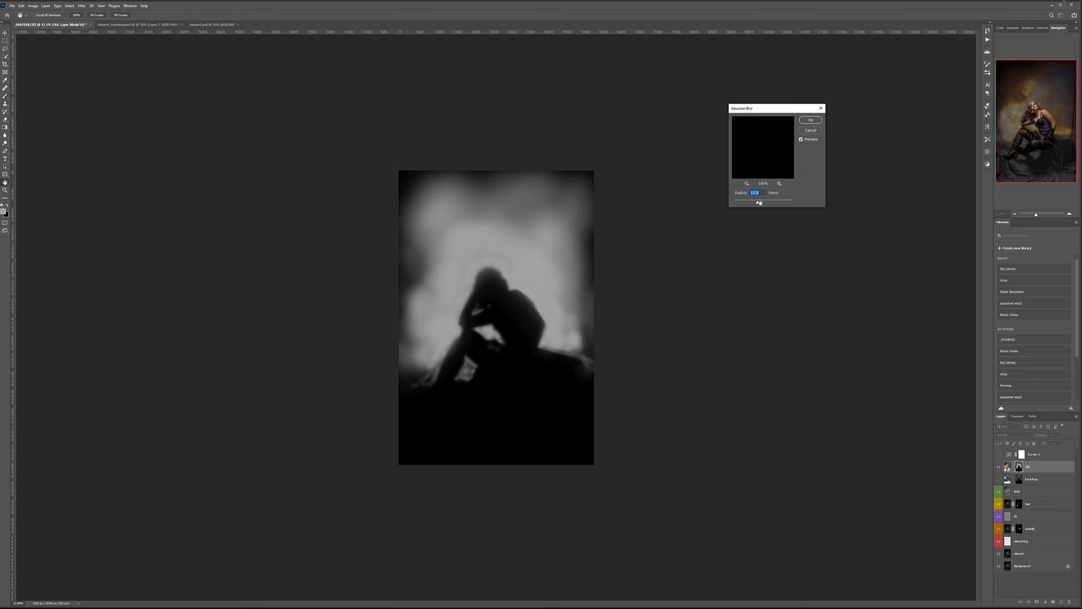
left_click_drag(760, 203, 766, 204)
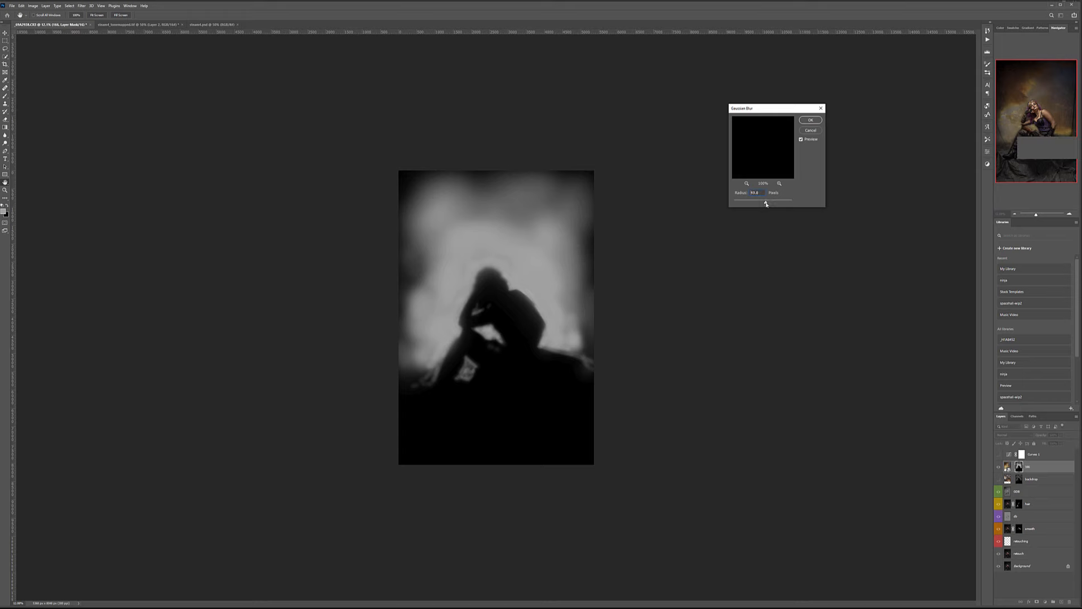
left_click(809, 120)
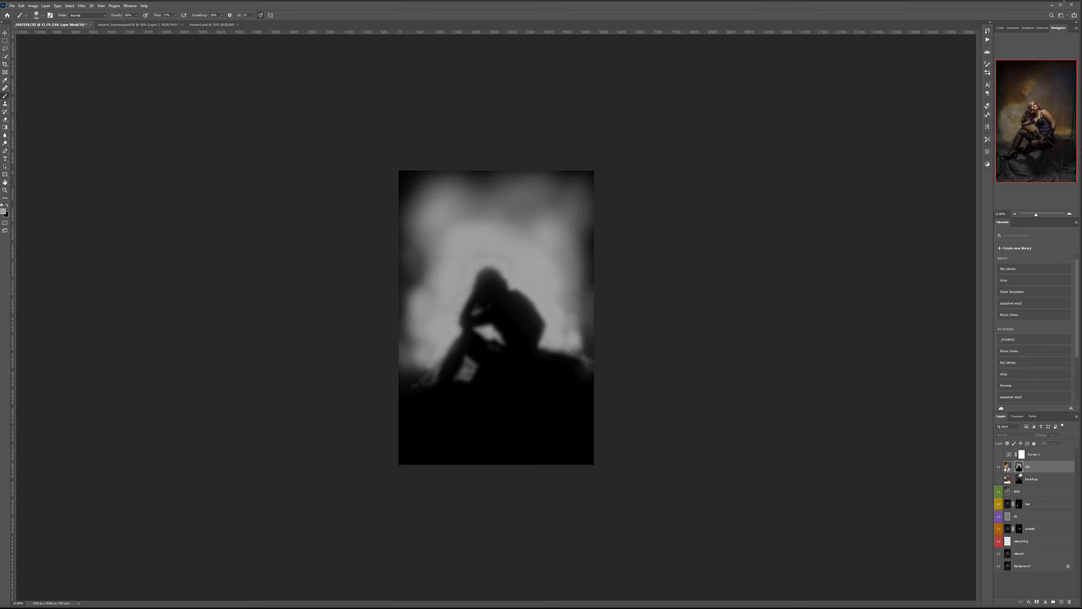
left_click(1019, 468, "alt")
scroll(527, 305, "up", 12)
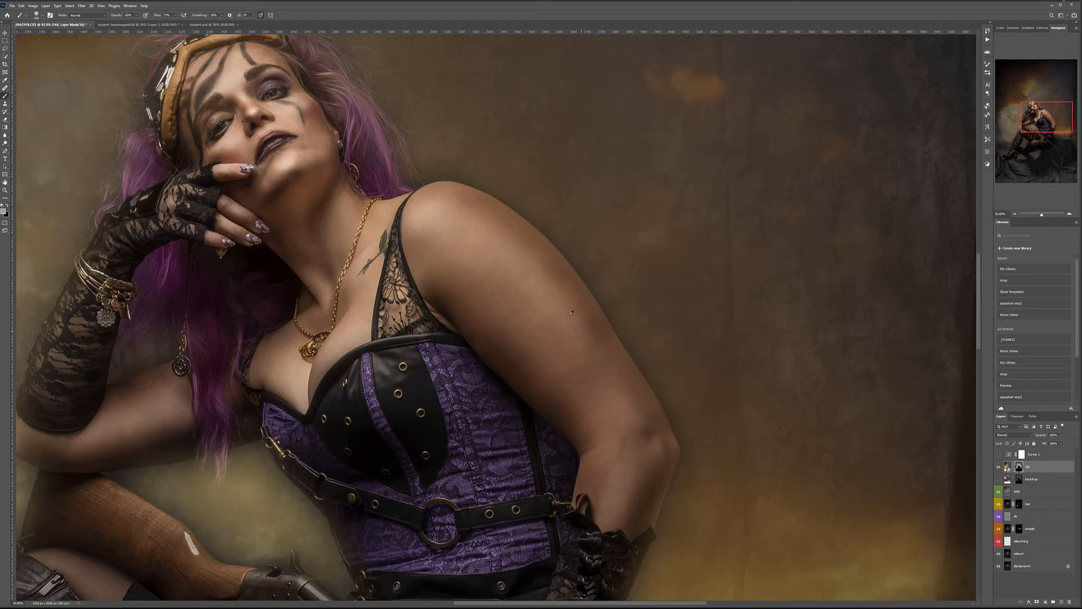
scroll(479, 208, "up", 4)
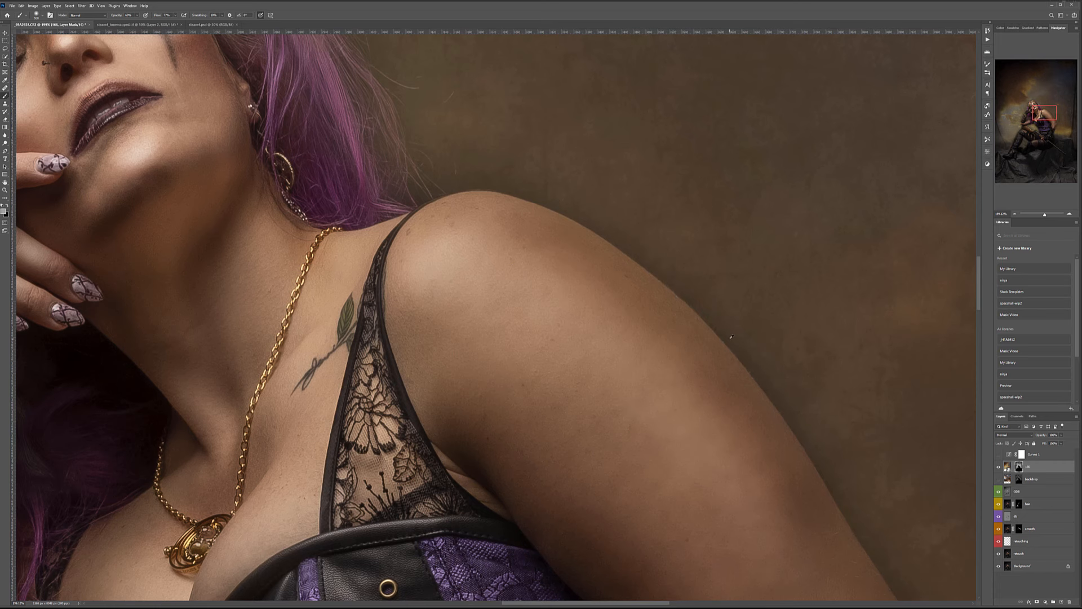
scroll(731, 336, "down", 10)
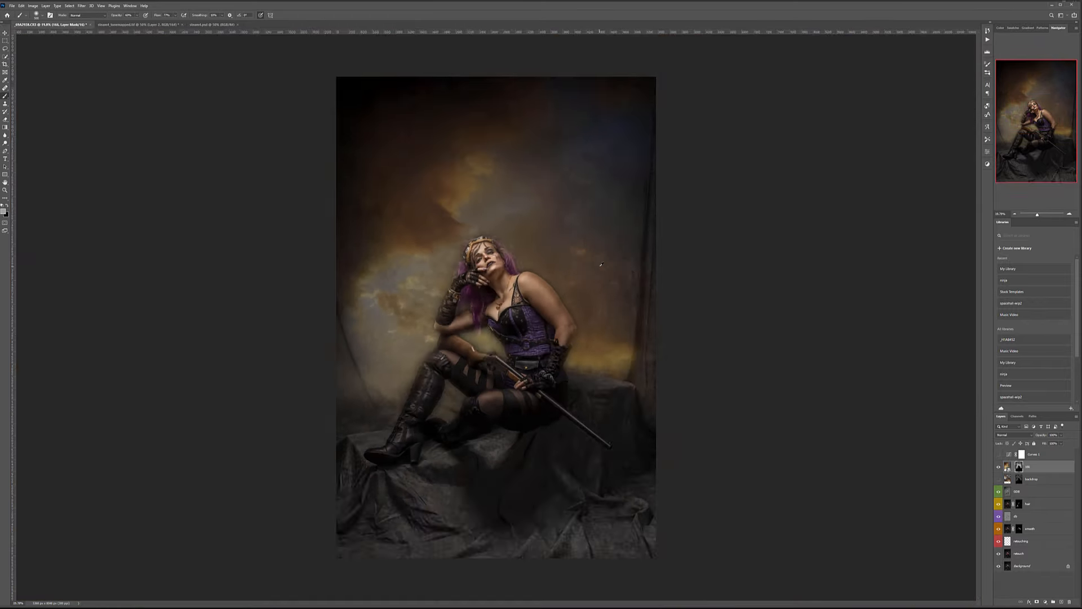
scroll(604, 264, "up", 2)
key("x")
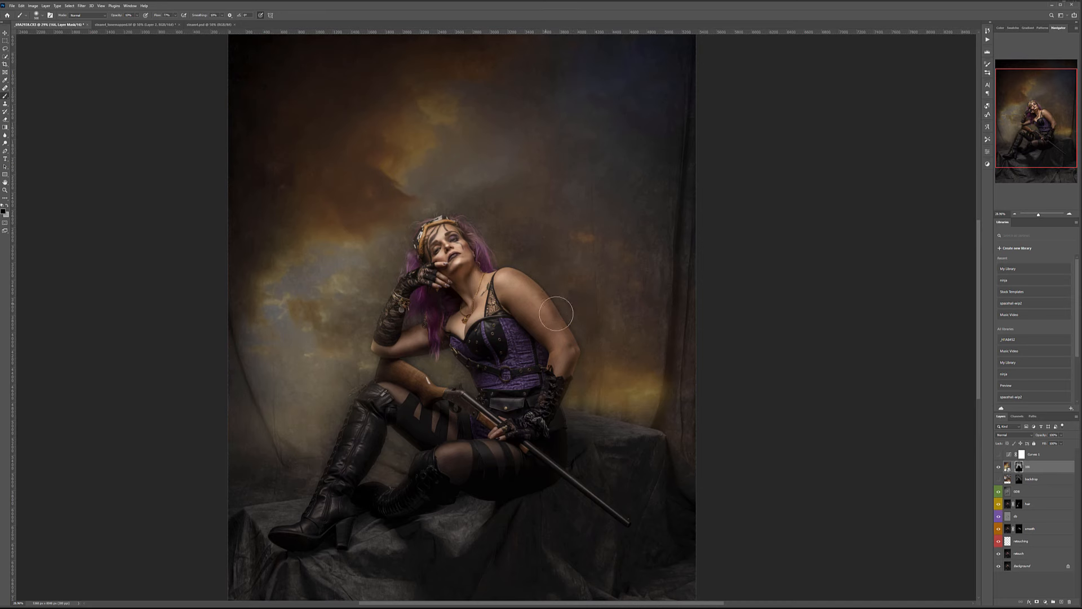
Paint the mask beside the head, swapping colours, and gently brighten the upper-left backdrop.
key("ctrl+0")
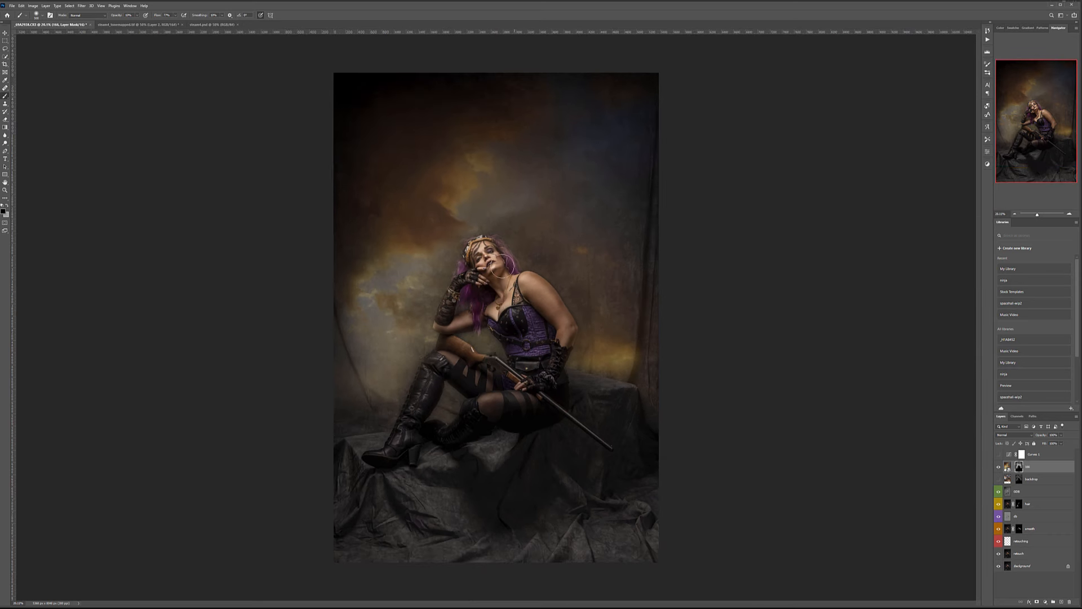
key("bracketright")
key("bracketright")
key("bracketright")
mouse_move(477, 253)
left_mouse_down()
mouse_move(459, 252)
mouse_move(450, 277)
left_mouse_up()
key("x")
left_click_drag(587, 349, 591, 358)
key("x")
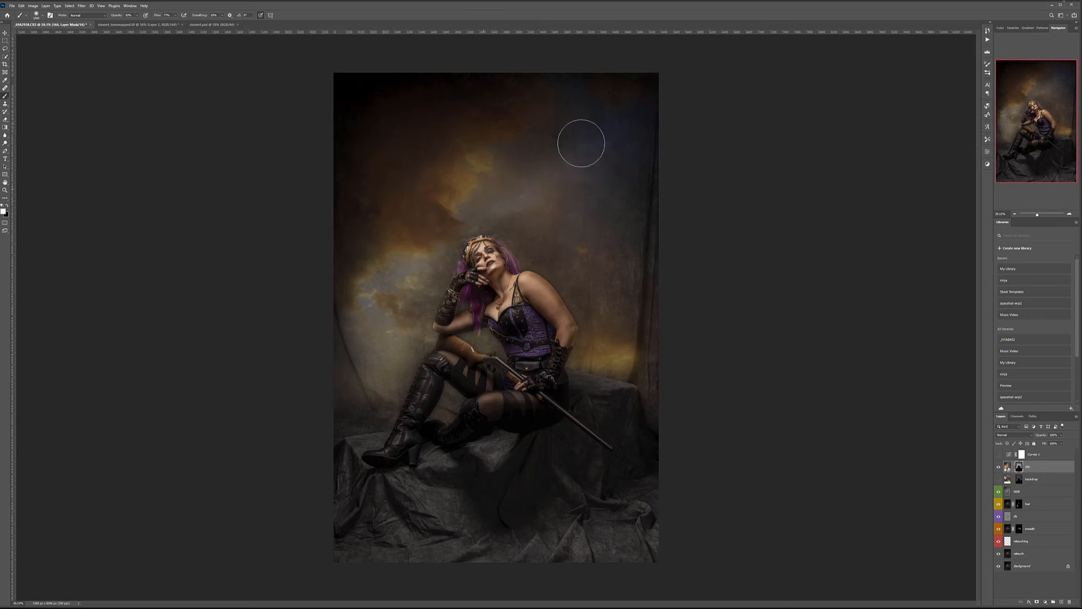
mouse_move(411, 145)
left_mouse_down()
mouse_move(485, 148)
mouse_move(494, 176)
mouse_move(459, 163)
left_mouse_up()
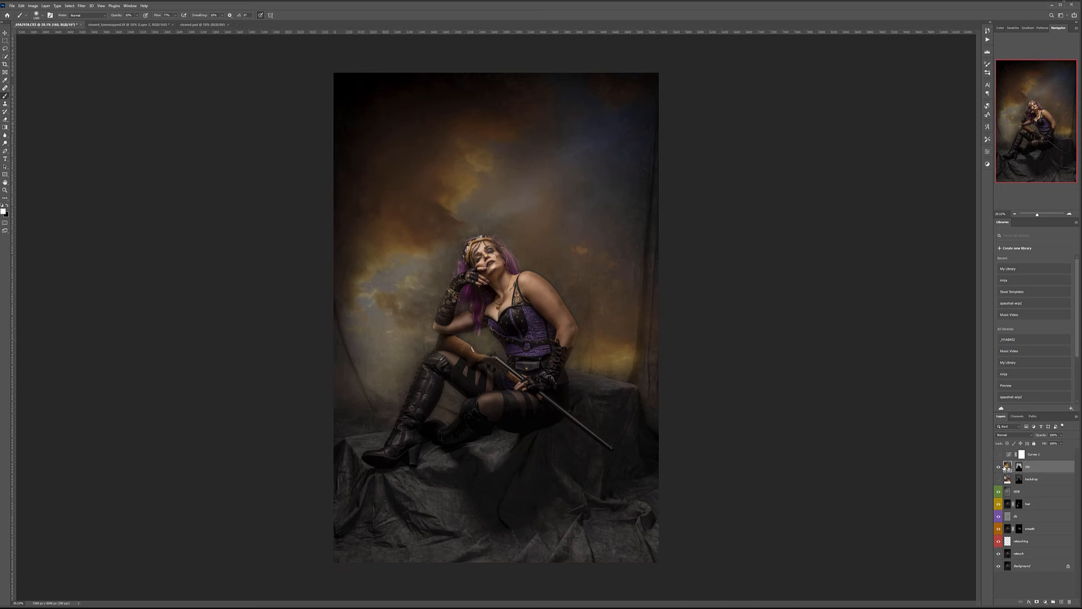
Duplicate the tilt layer, set the copy to Screen, and hide it behind a black mask.
key("ctrl+j")
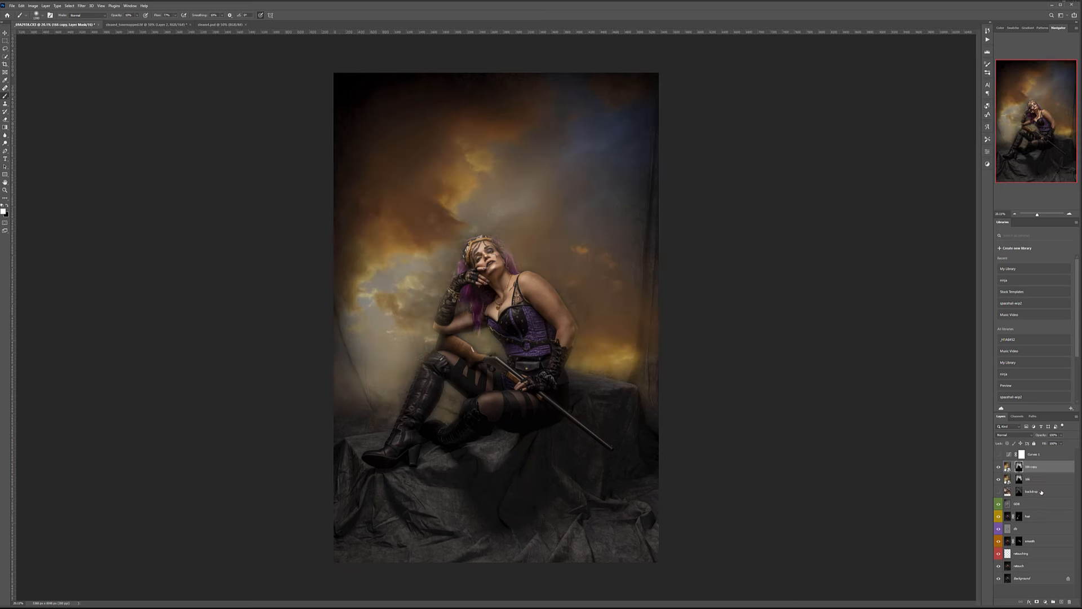
key("ctrl+z")
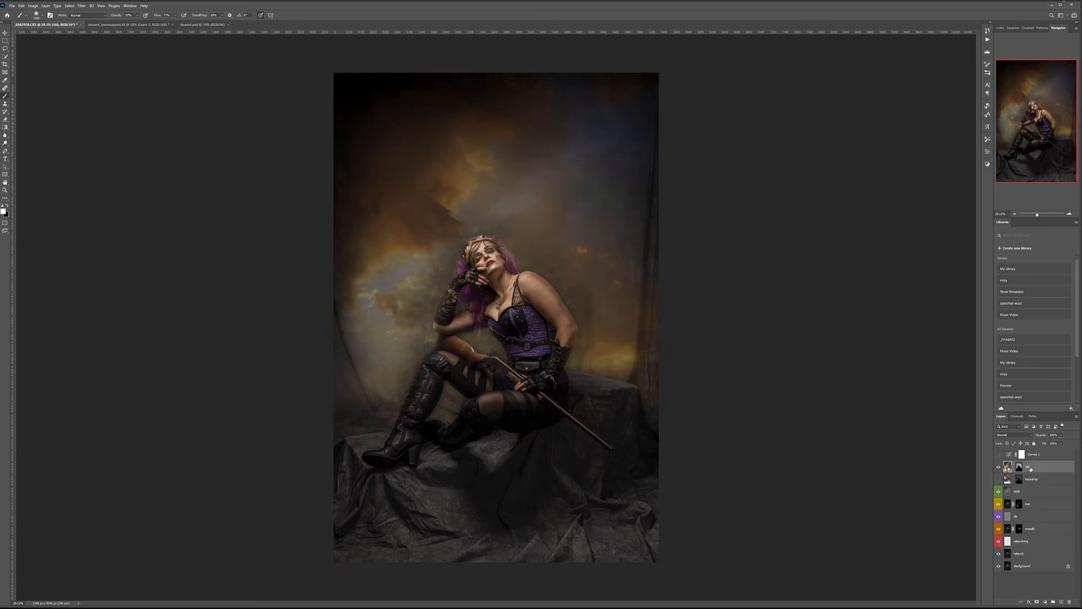
key("ctrl+j")
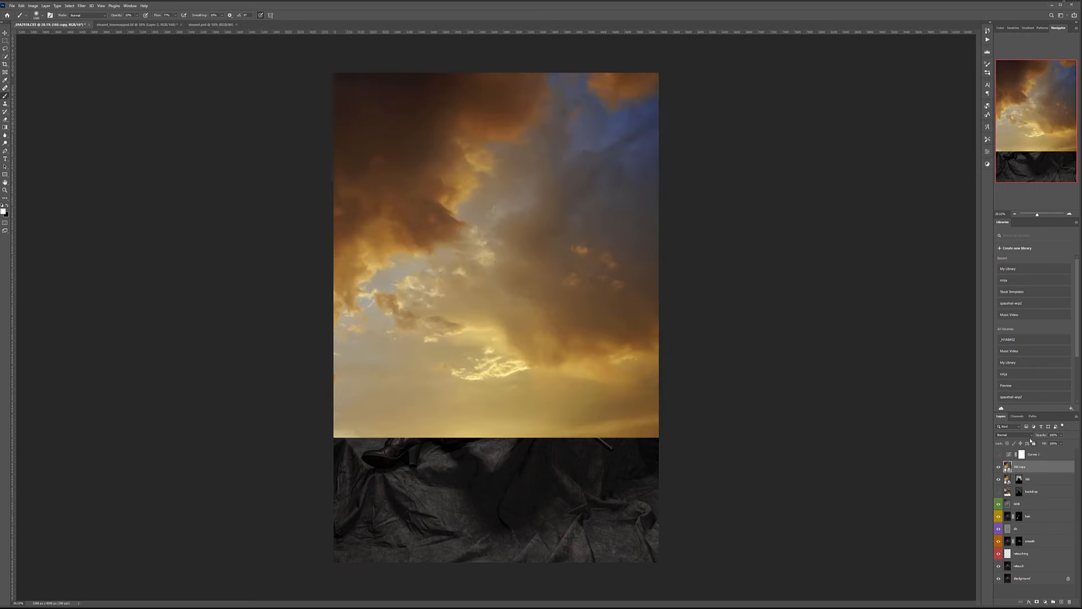
left_click(1015, 434)
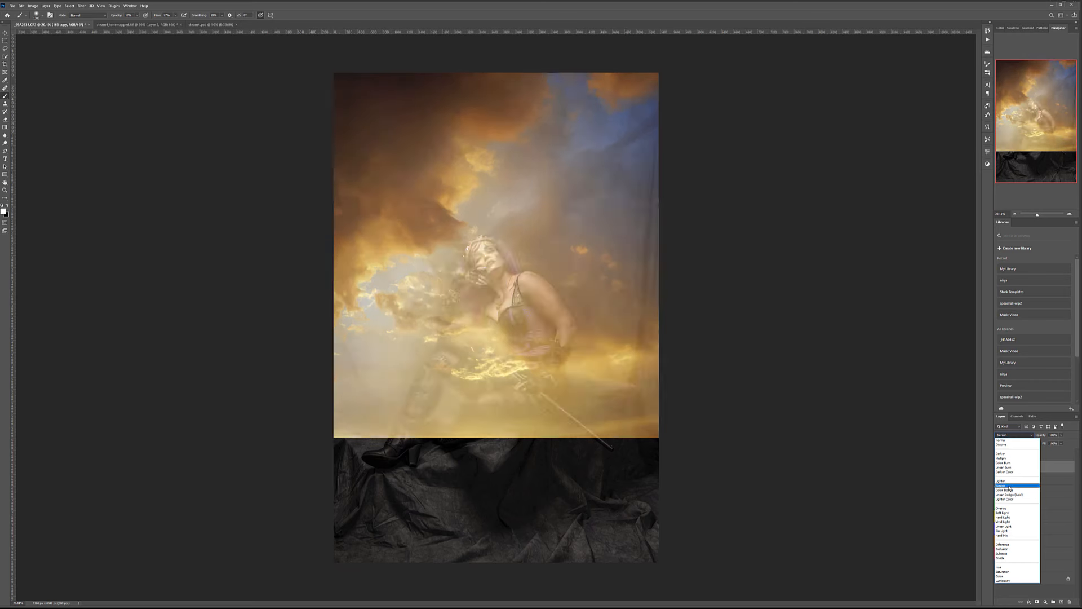
left_click(1009, 486)
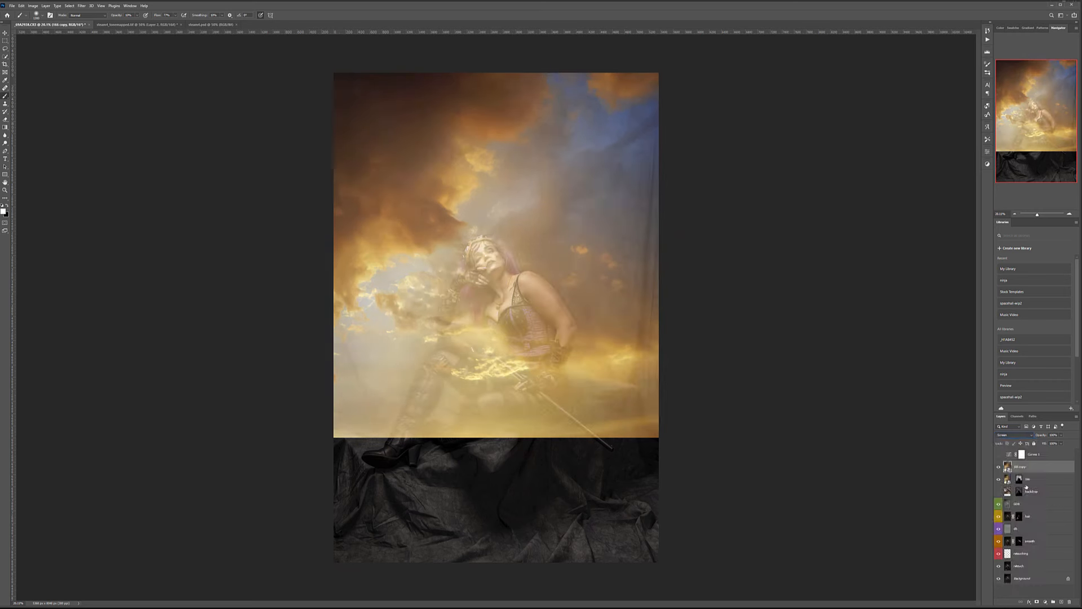
left_click(1036, 603, "alt")
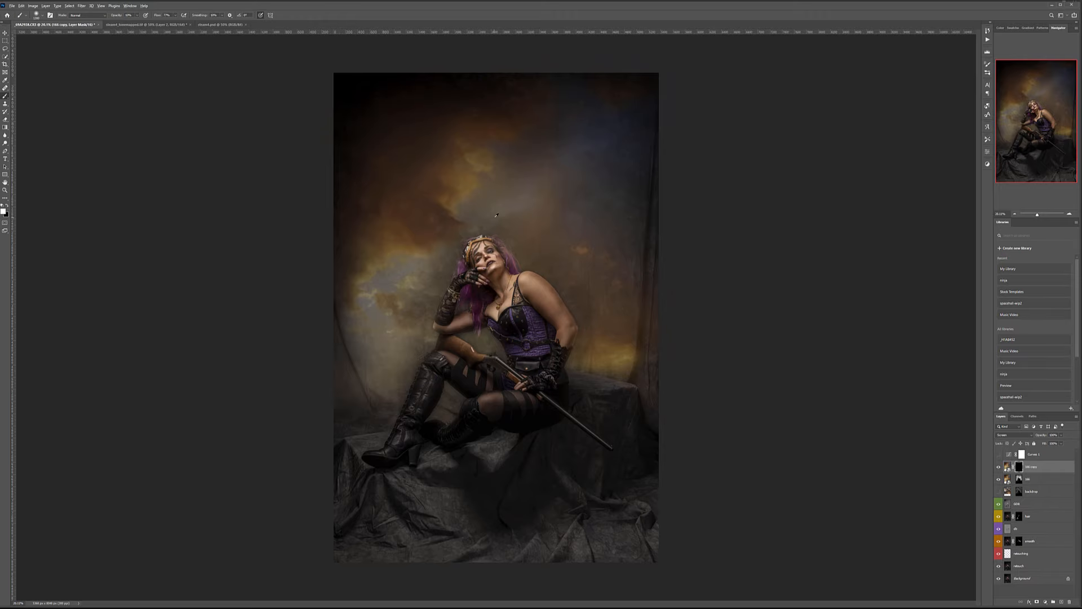
Paint a light haze over the forearm, rifle stock and hair tips, then set opacity to 16%.
scroll(502, 253, "up", 5)
key("bracketleft")
key("bracketleft")
key("bracketleft")
key("bracketleft")
key("bracketleft")
key("bracketleft")
key("bracketleft")
key("bracketleft")
key("bracketleft")
key("bracketleft")
key("bracketleft")
key("bracketleft")
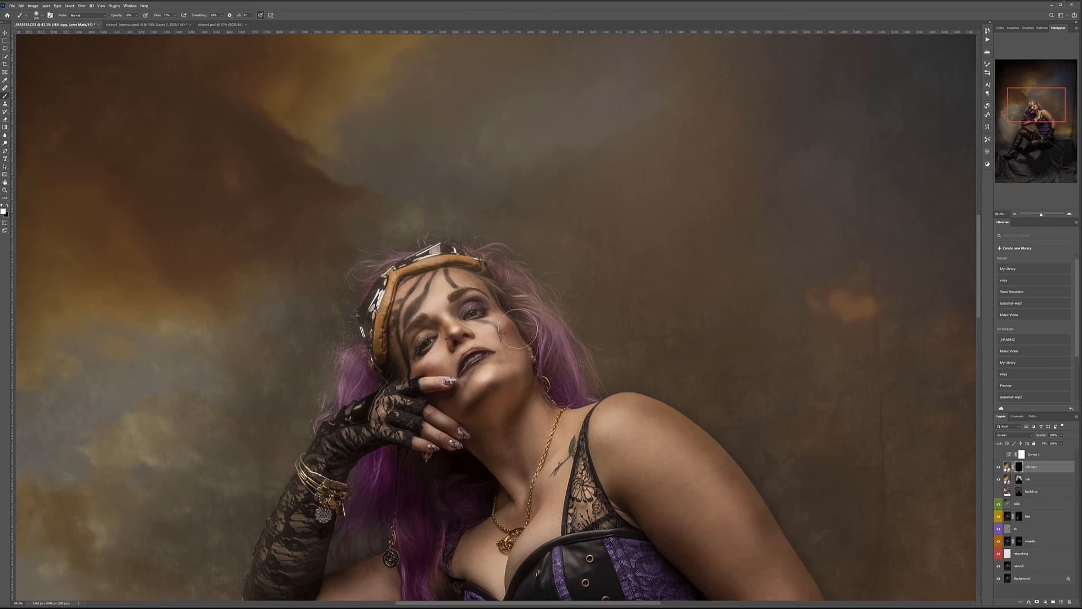
key("ctrl+0")
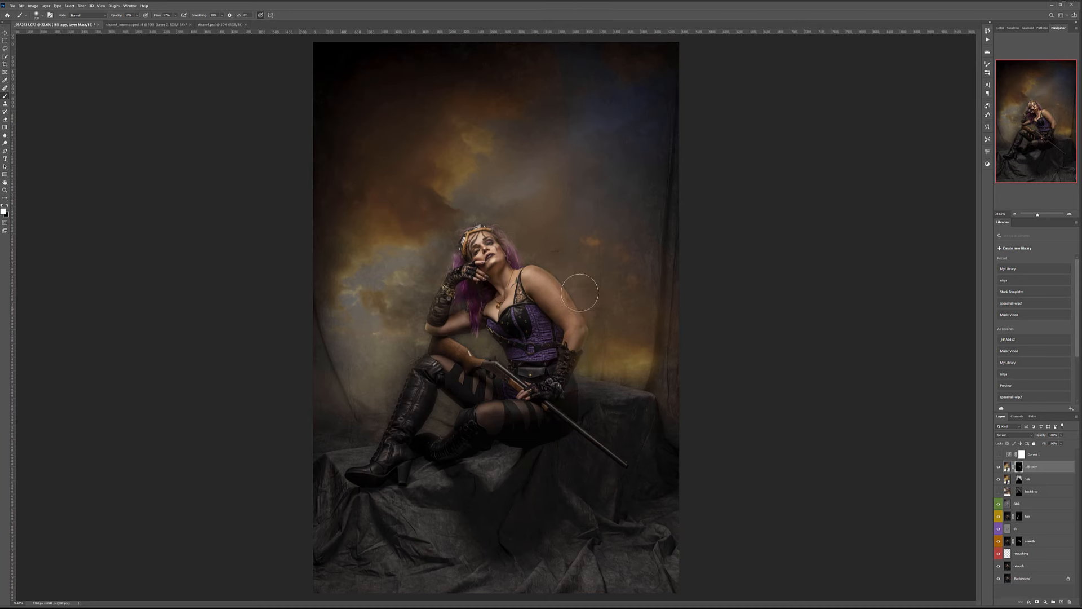
key("bracketright")
key("bracketright")
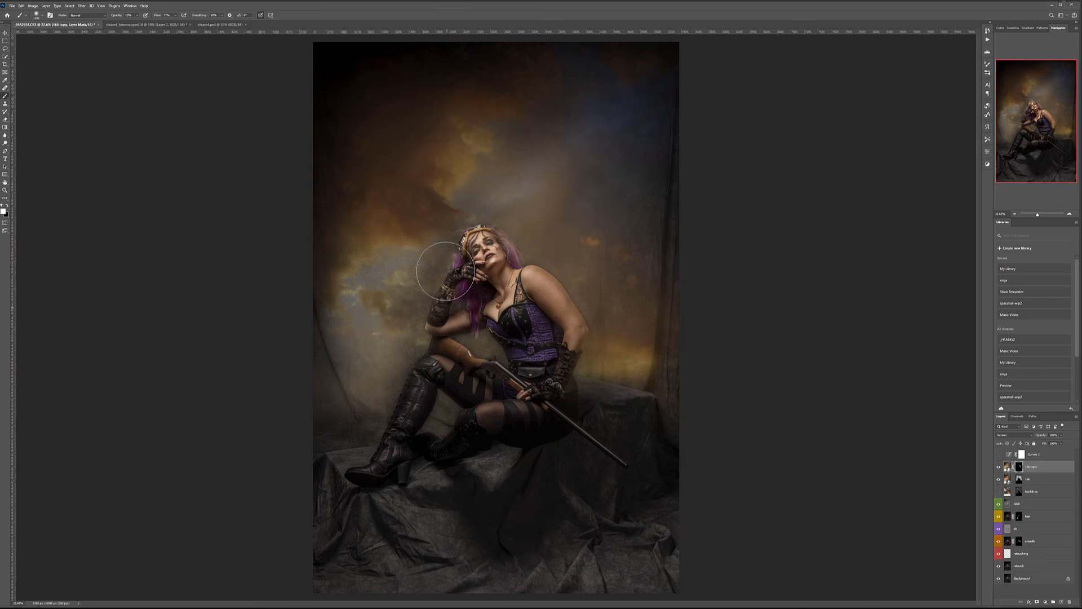
left_click(476, 349)
left_click(476, 348)
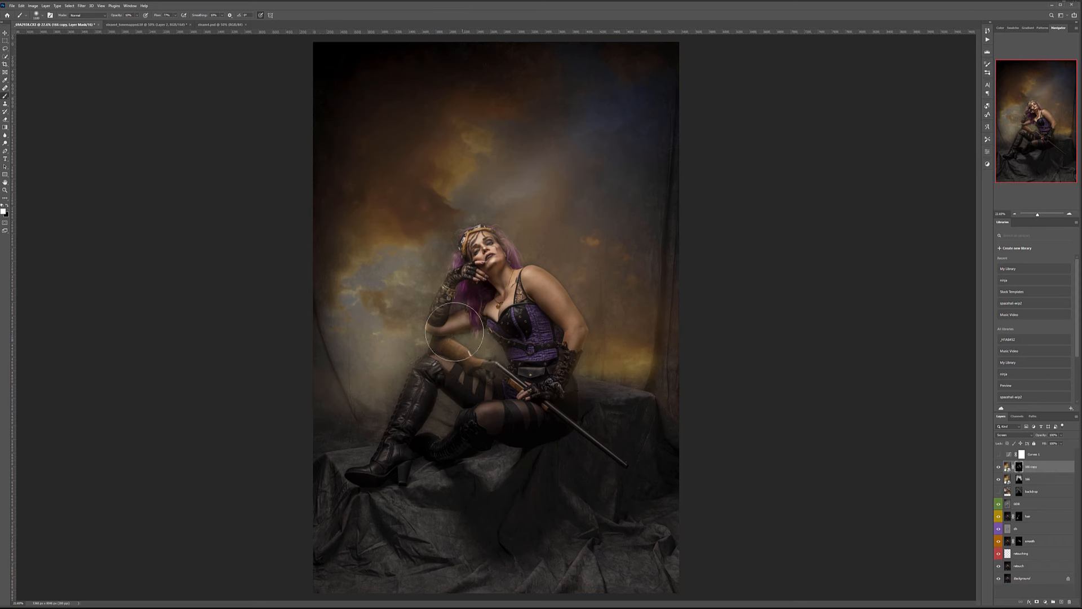
left_click(497, 342)
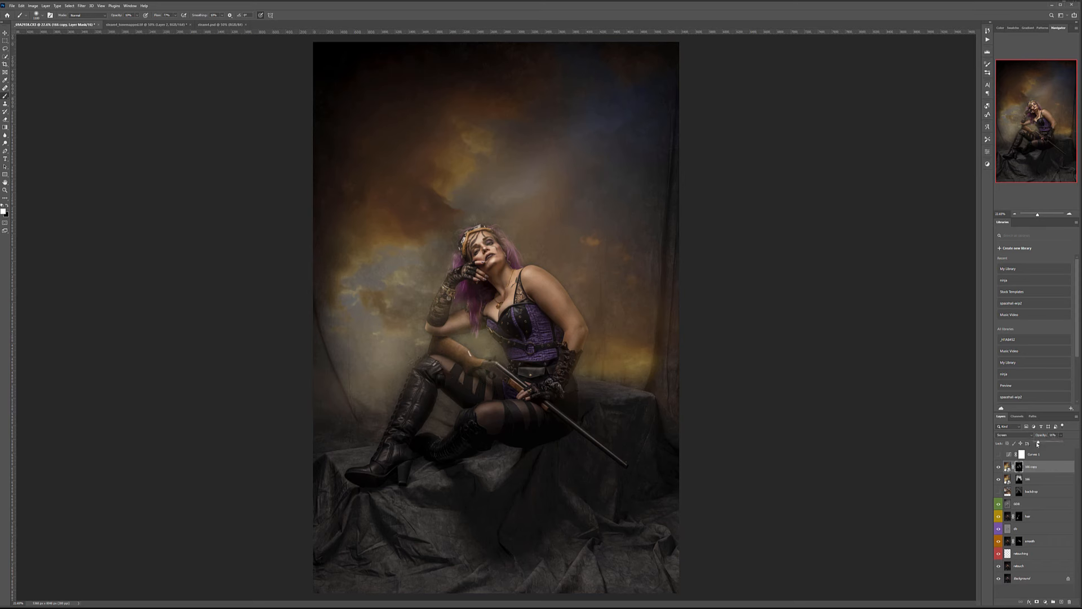
left_click_drag(1033, 443, 1048, 445)
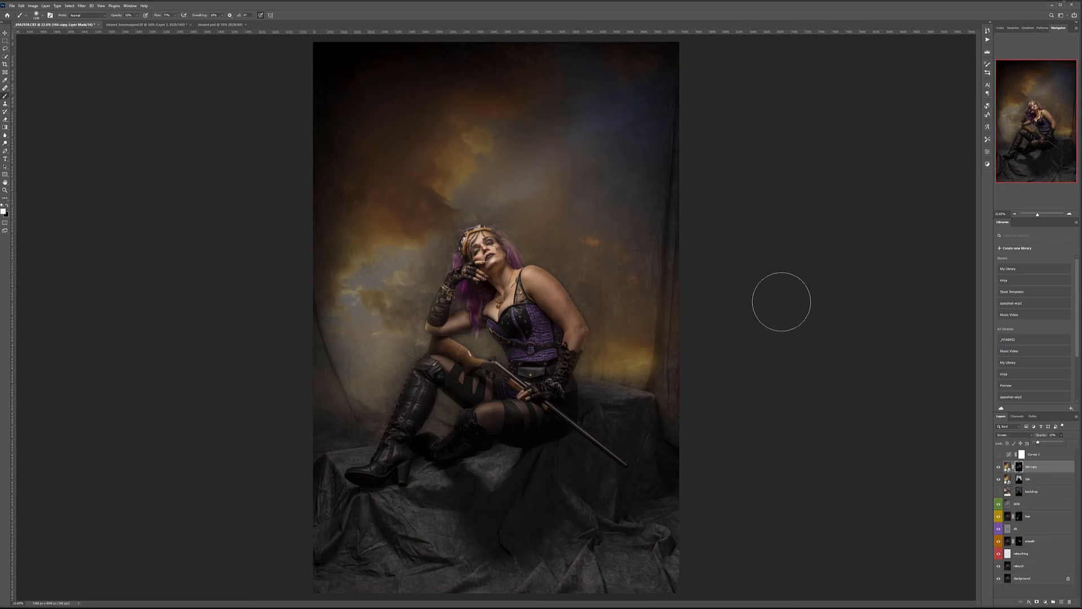
key("v")
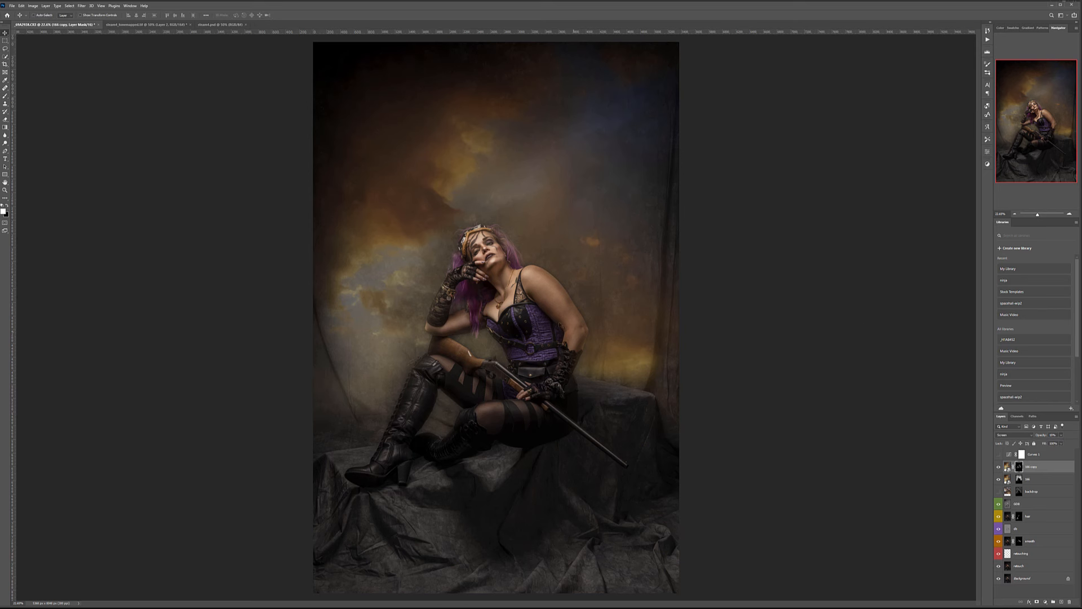
scroll(544, 299, "up", 5)
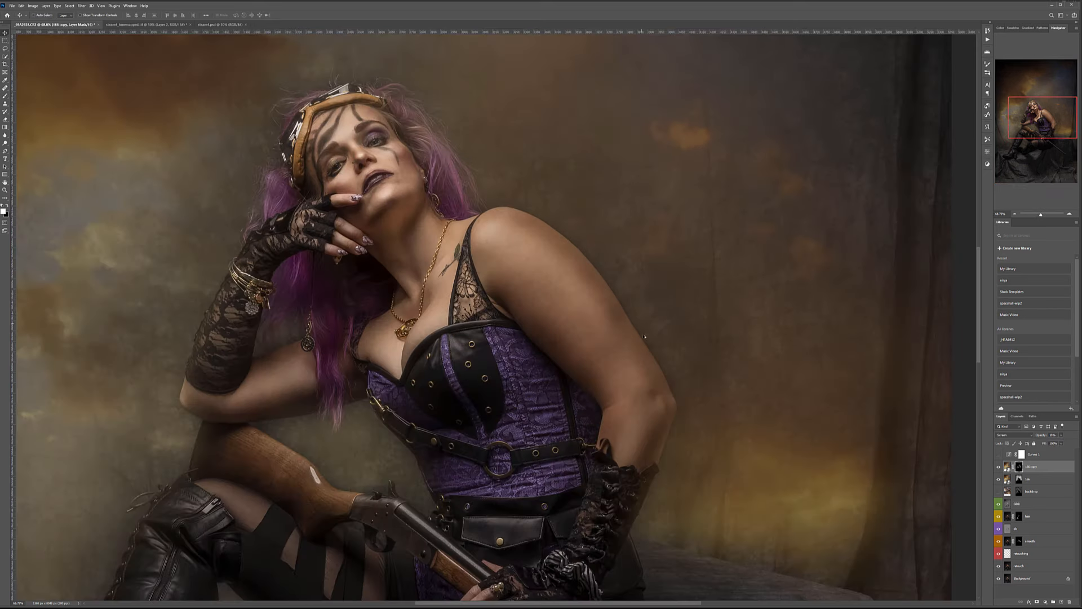
left_click(1019, 480)
scroll(586, 316, "down", 5)
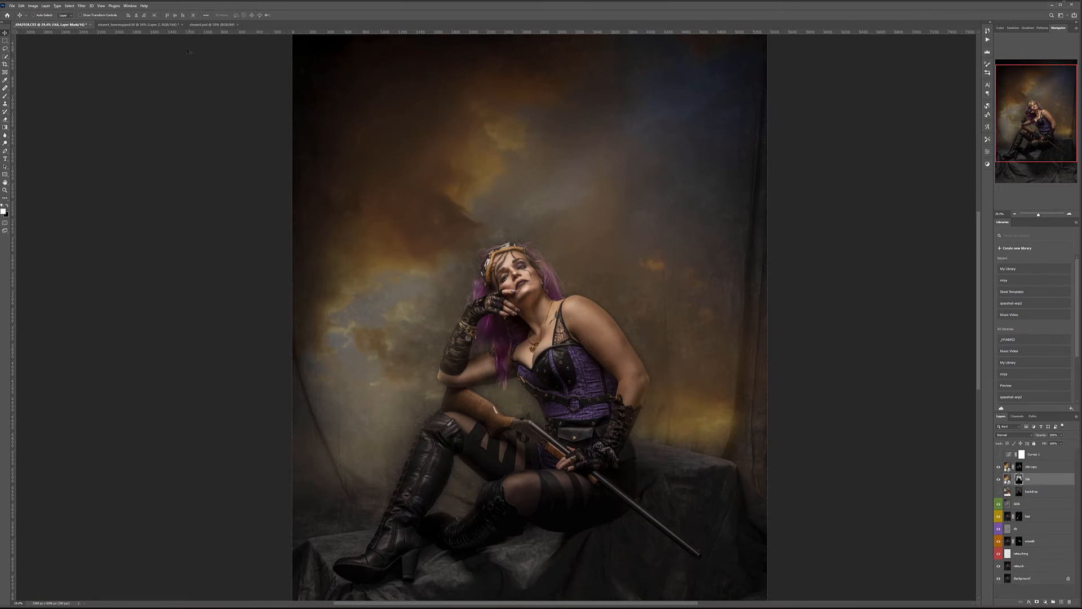
left_click(5, 96)
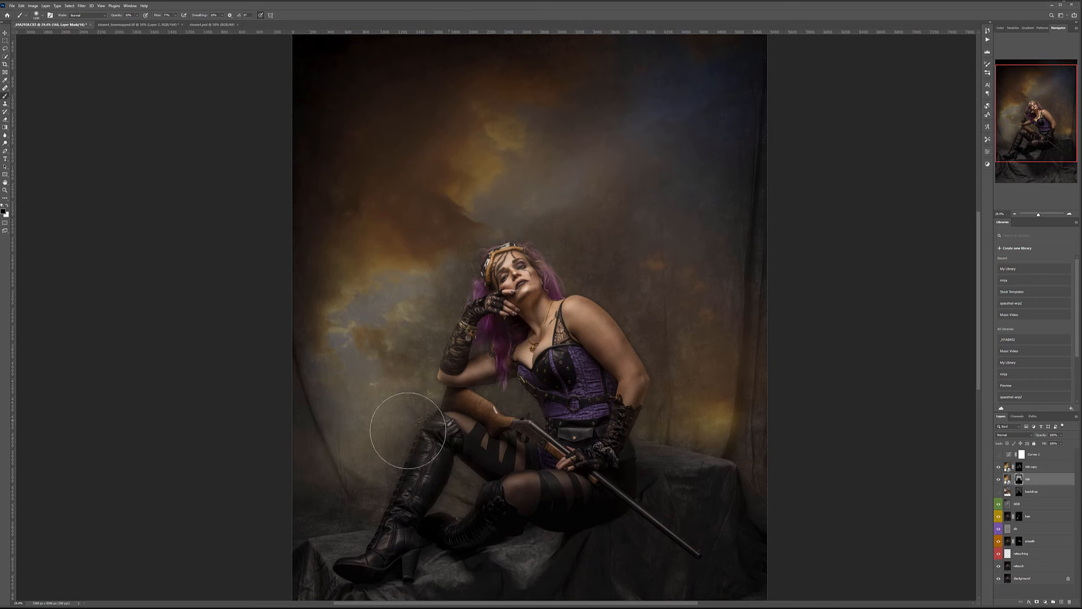
scroll(556, 389, "down", 4)
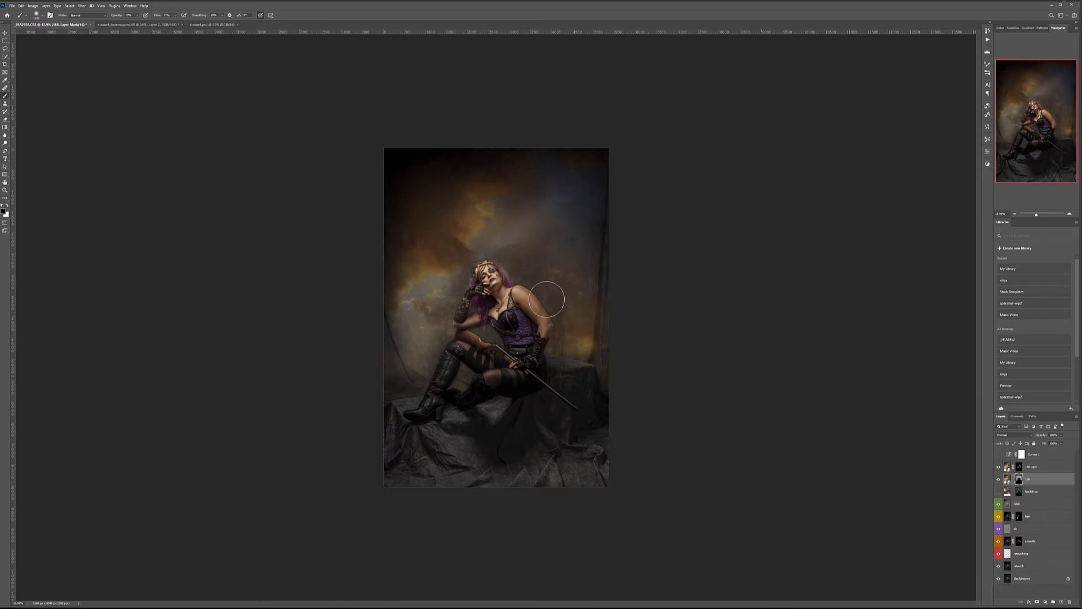
scroll(539, 248, "up", 3)
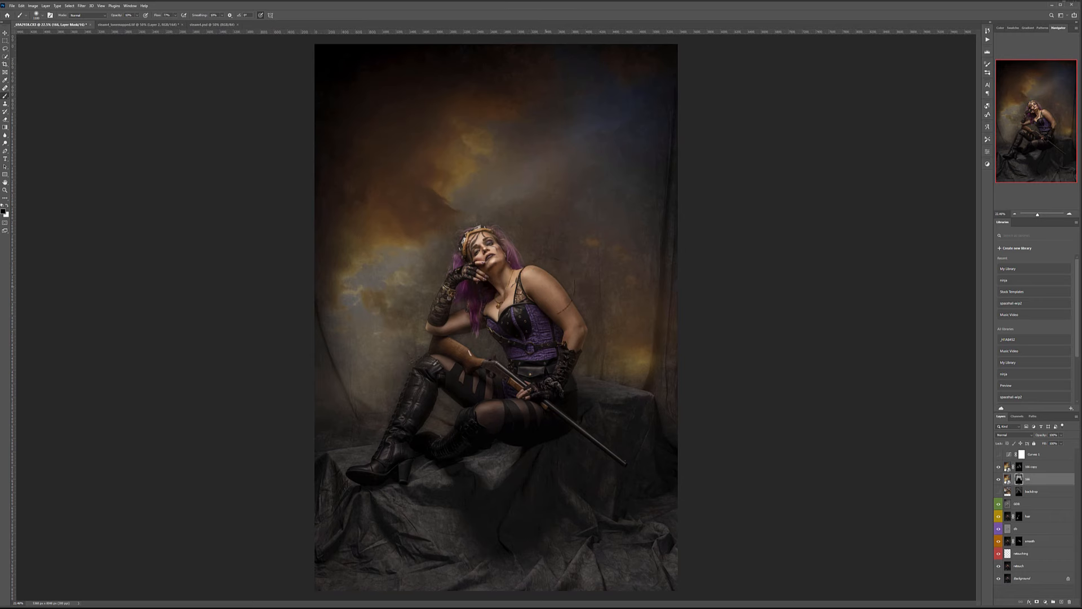
Add a violet-labelled layer above 166 copy, fill it with 50% gray, and set Soft Light.
left_click(1038, 466)
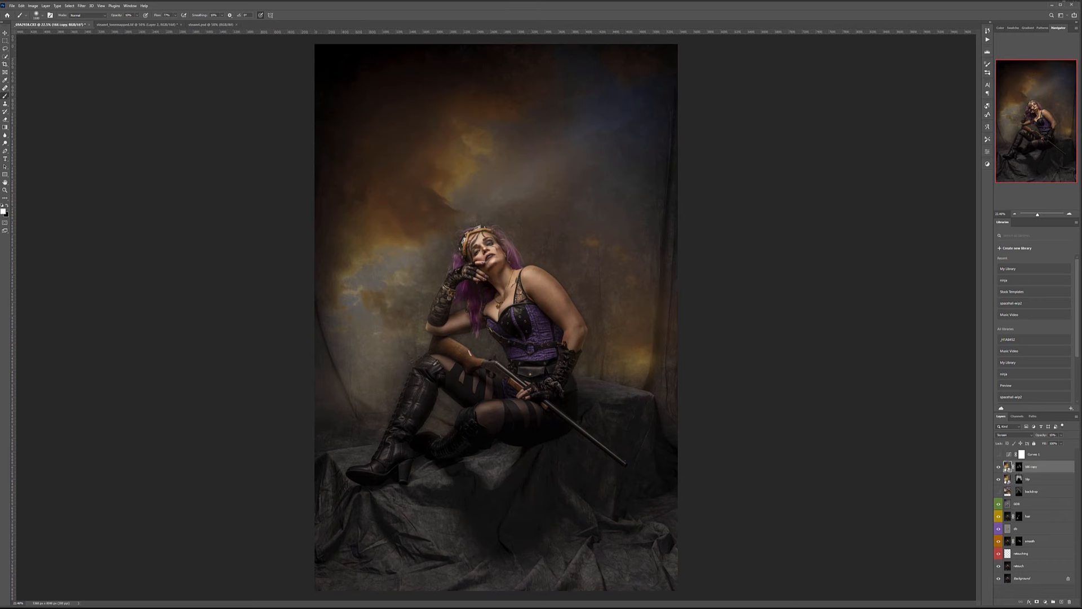
left_click(1061, 602)
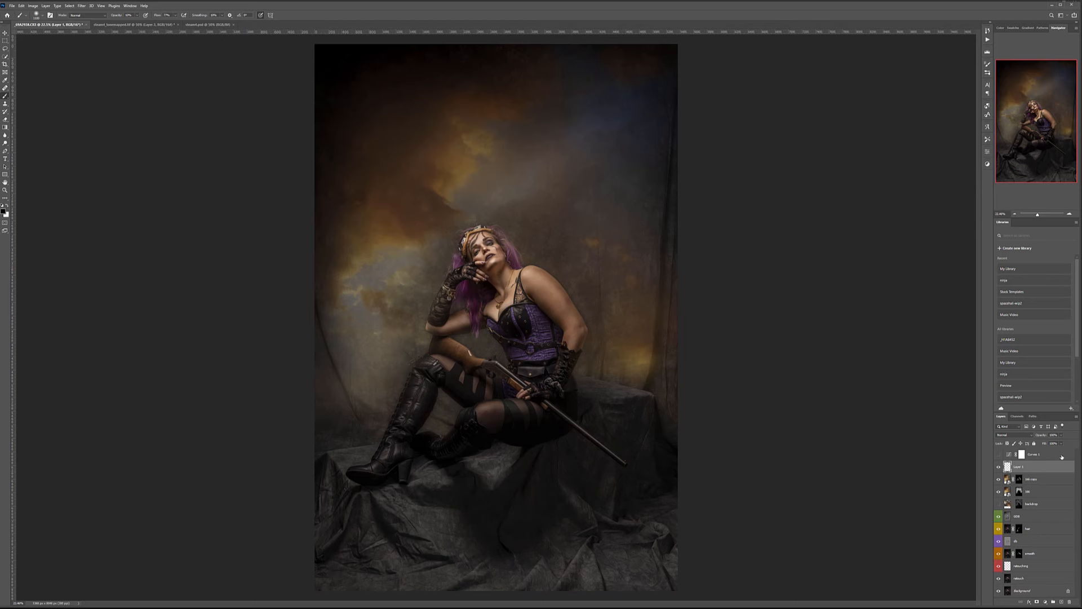
right_click(1061, 464)
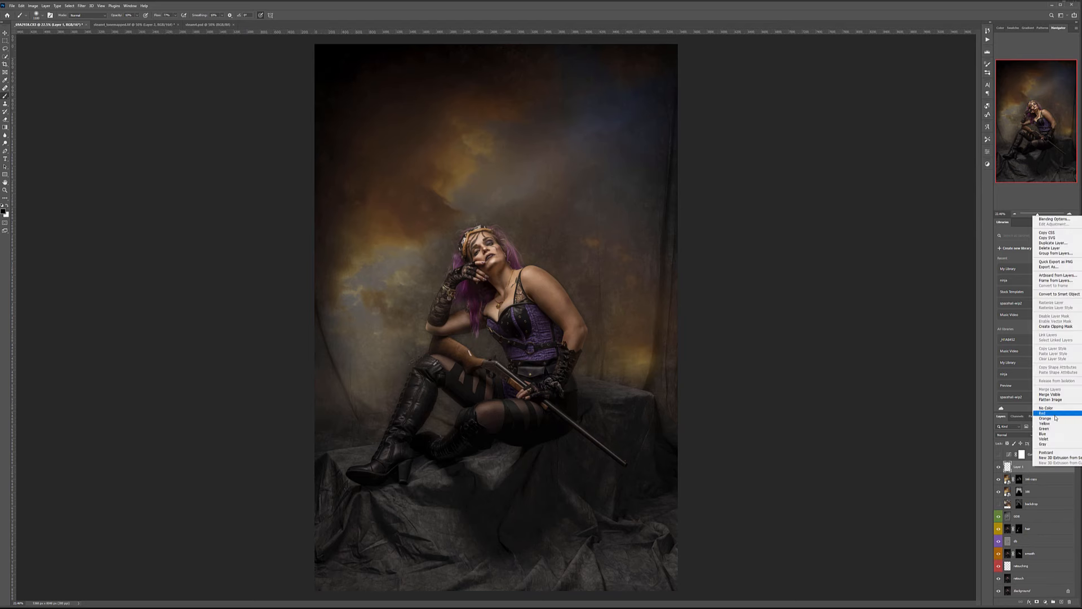
left_click(1046, 438)
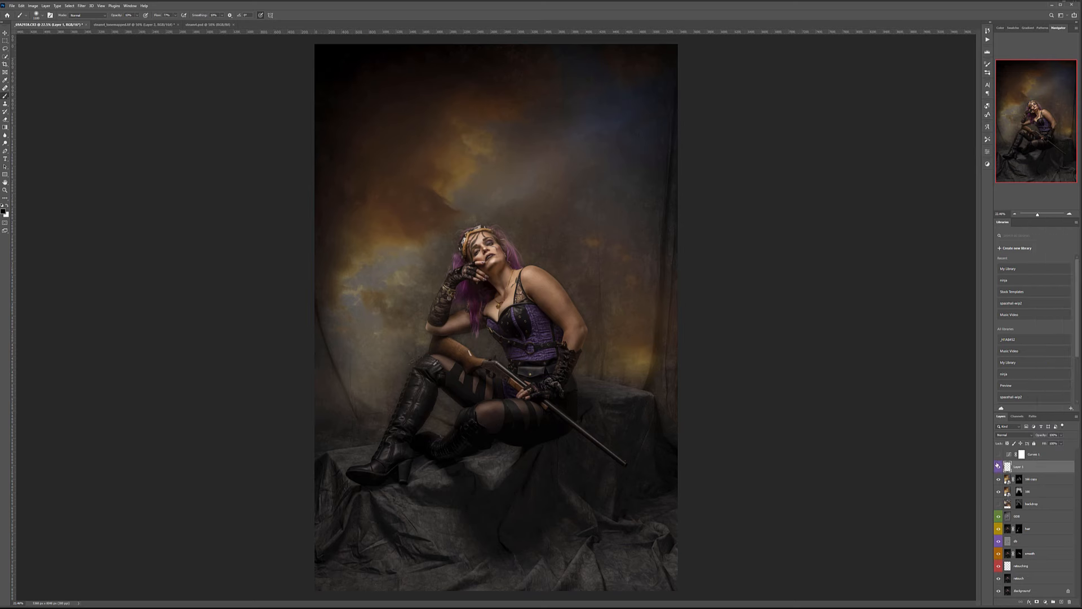
key("shift+F5")
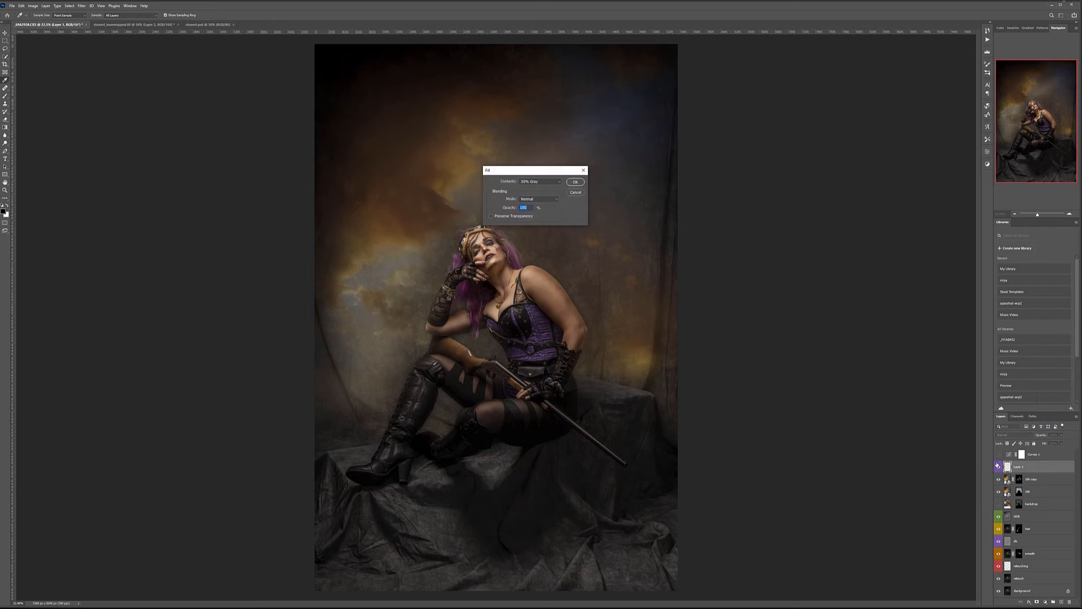
key("Return")
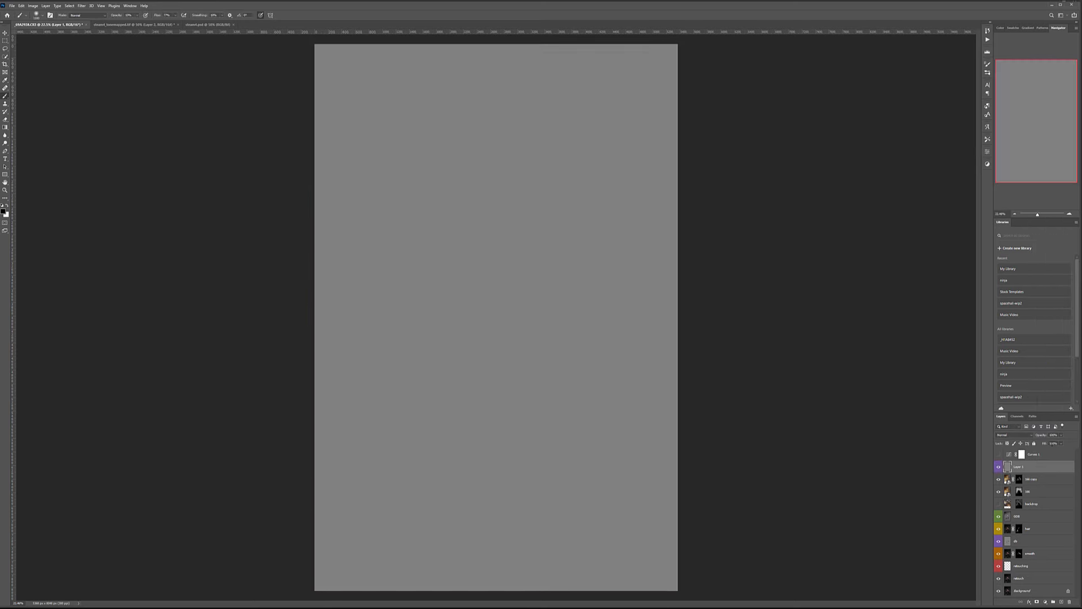
left_click(1031, 435)
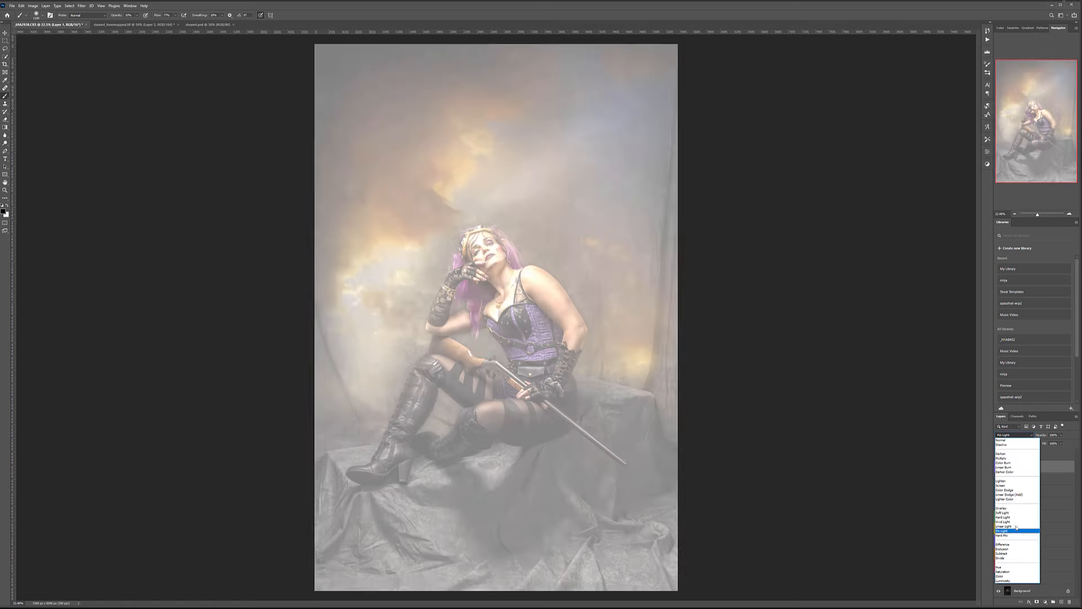
left_click(1012, 513)
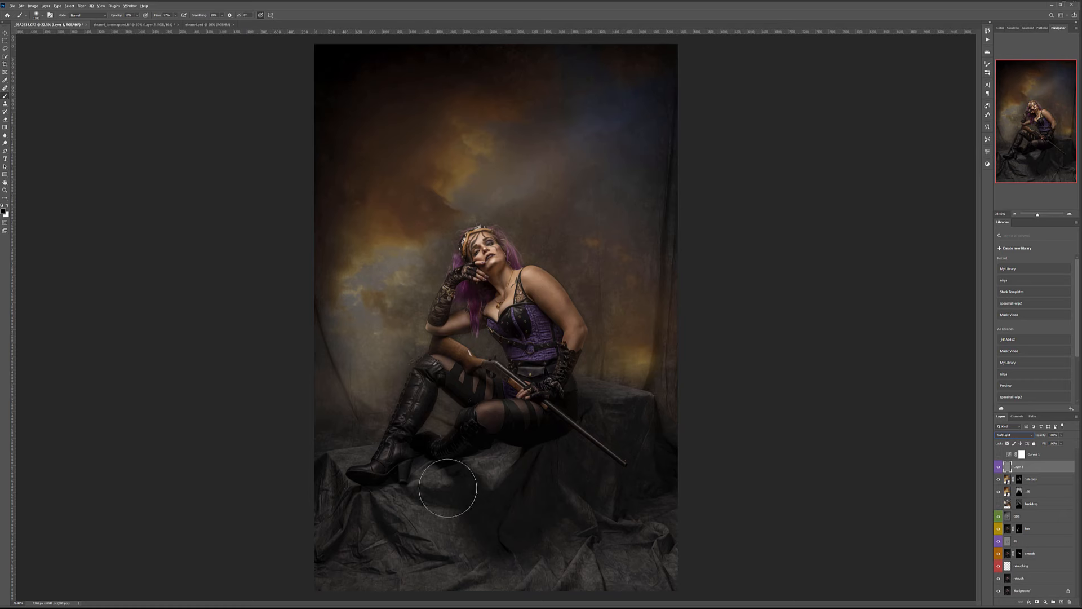
With a 1700-pixel brush, paint black on the photo's edges and white over the woman and left backdrop.
scroll(427, 530, "down", 3)
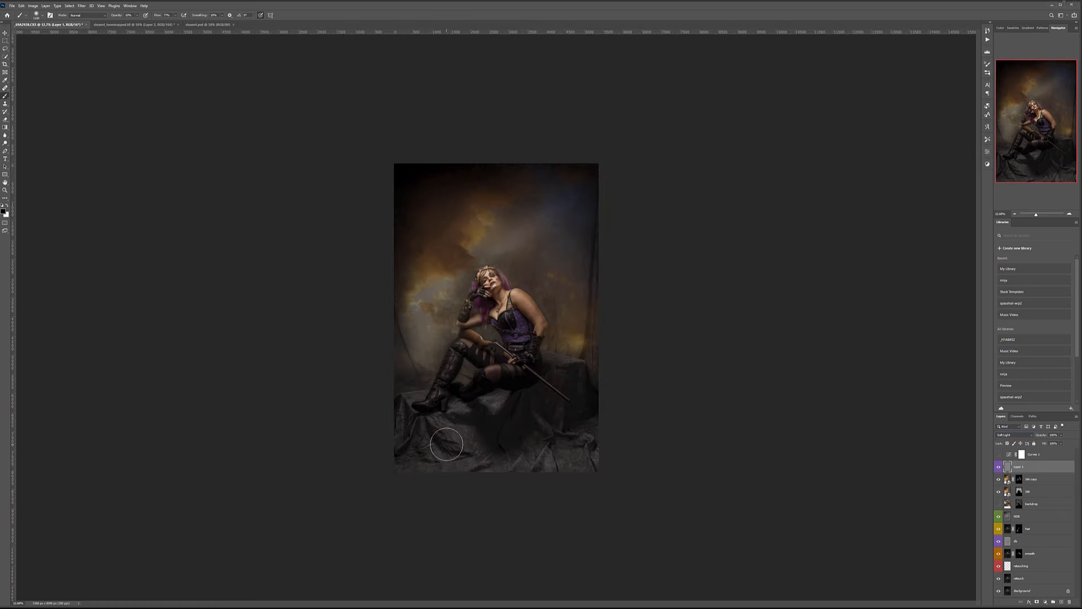
key("bracketright")
key("bracketright")
key("bracketright")
key("bracketright")
key("bracketright")
key("bracketright")
mouse_move(586, 435)
left_mouse_down()
mouse_move(560, 443)
mouse_move(568, 462)
mouse_move(612, 434)
mouse_move(590, 412)
mouse_move(591, 381)
mouse_move(566, 380)
mouse_move(564, 431)
mouse_move(544, 456)
mouse_move(573, 458)
mouse_move(601, 437)
mouse_move(547, 466)
mouse_move(537, 457)
mouse_move(535, 472)
mouse_move(454, 430)
mouse_move(539, 489)
mouse_move(413, 437)
mouse_move(428, 448)
mouse_move(388, 323)
mouse_move(403, 301)
mouse_move(404, 336)
mouse_move(492, 160)
mouse_move(581, 168)
mouse_move(641, 211)
mouse_move(574, 186)
mouse_move(605, 326)
mouse_move(586, 425)
mouse_move(606, 420)
mouse_move(590, 459)
mouse_move(611, 446)
mouse_move(549, 488)
mouse_move(487, 486)
mouse_move(523, 483)
mouse_move(411, 434)
mouse_move(382, 360)
mouse_move(427, 263)
mouse_move(392, 312)
mouse_move(387, 394)
mouse_move(416, 472)
mouse_move(444, 487)
mouse_move(599, 474)
left_mouse_up()
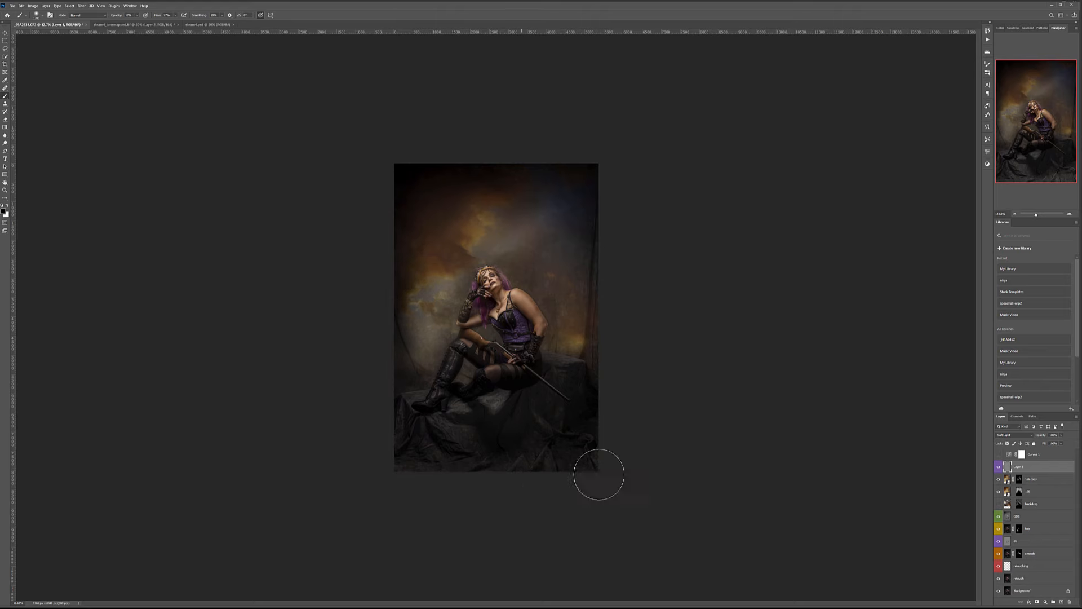
mouse_move(406, 345)
left_mouse_down()
mouse_move(409, 309)
mouse_move(452, 224)
mouse_move(401, 219)
mouse_move(582, 170)
mouse_move(631, 237)
left_mouse_up()
key("x")
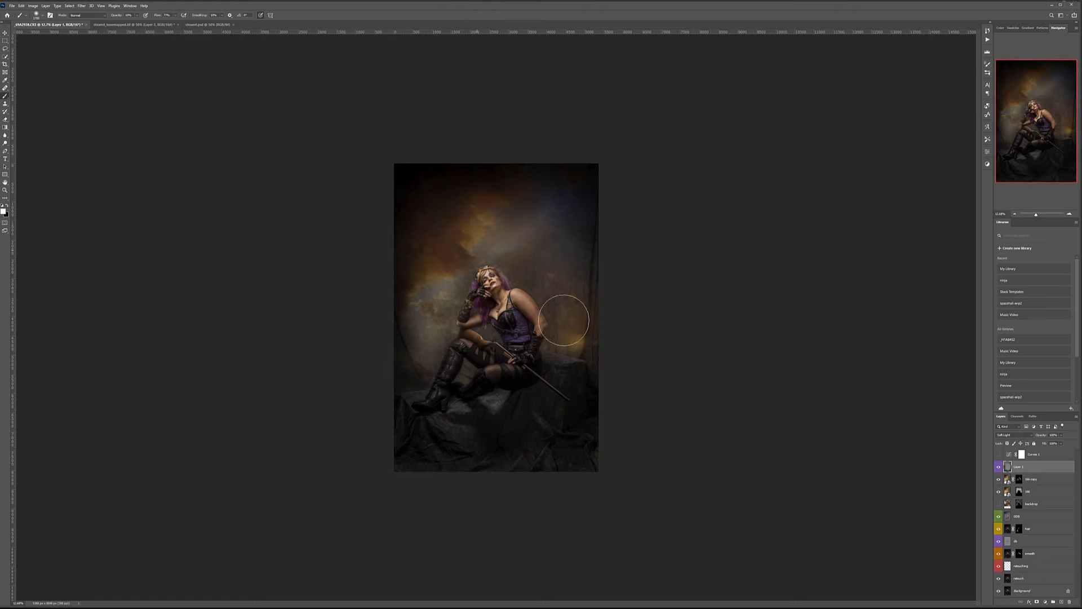
mouse_move(547, 317)
left_mouse_down()
mouse_move(513, 273)
mouse_move(485, 275)
mouse_move(525, 292)
mouse_move(524, 241)
mouse_move(503, 183)
mouse_move(534, 176)
mouse_move(496, 319)
mouse_move(450, 317)
left_mouse_up()
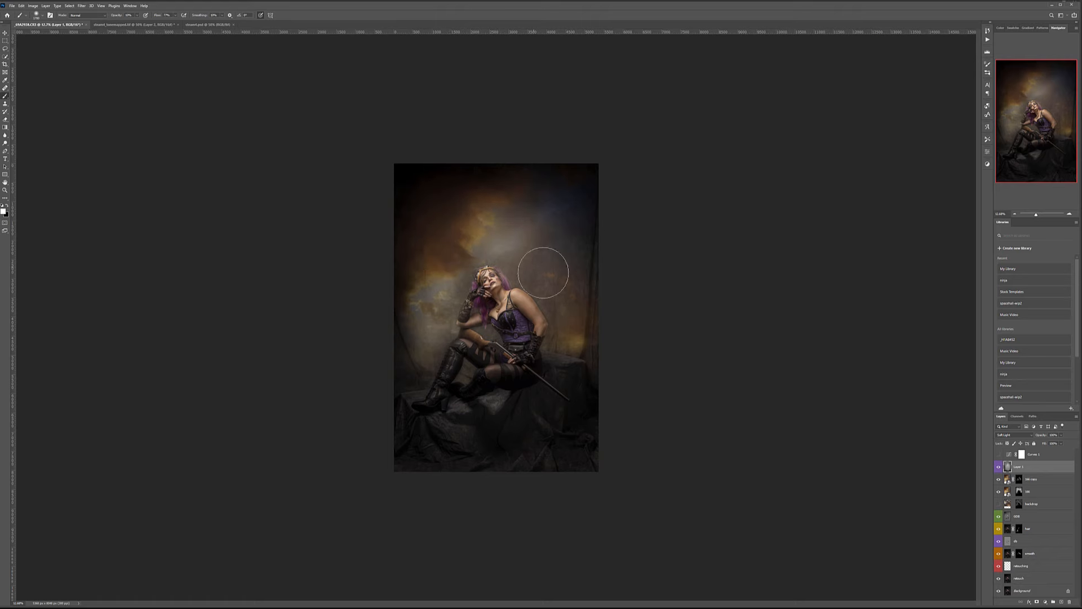
mouse_move(446, 220)
left_mouse_down()
mouse_move(526, 243)
mouse_move(444, 243)
mouse_move(431, 323)
left_mouse_up()
key("x")
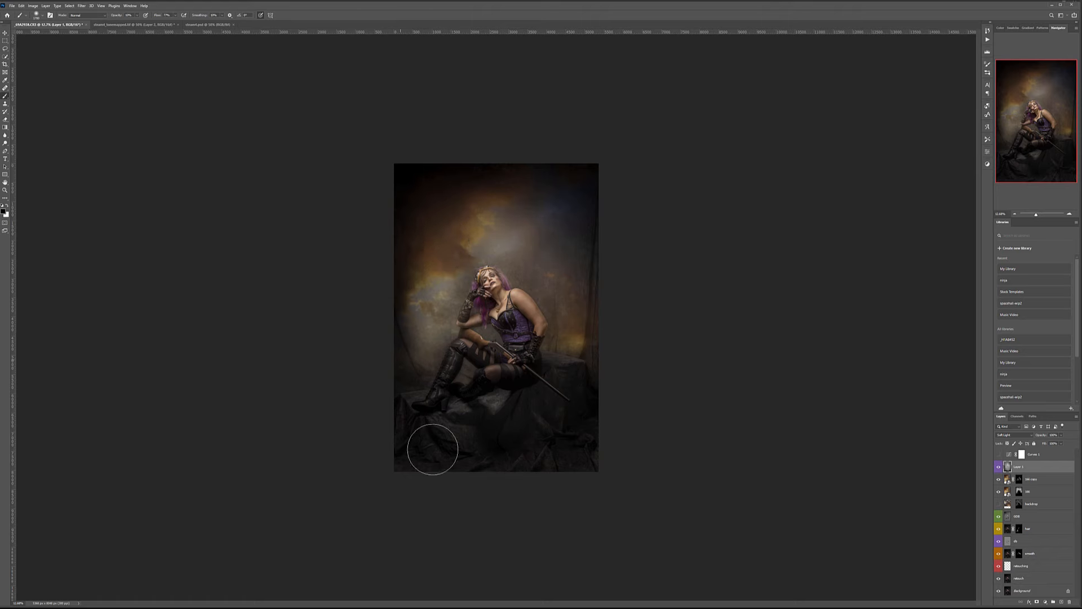
Compare the Soft Light layer on and off, then lower its opacity to 35%.
left_click(1001, 467)
left_click(1001, 467)
left_click_drag(1047, 446, 1054, 442)
key("v")
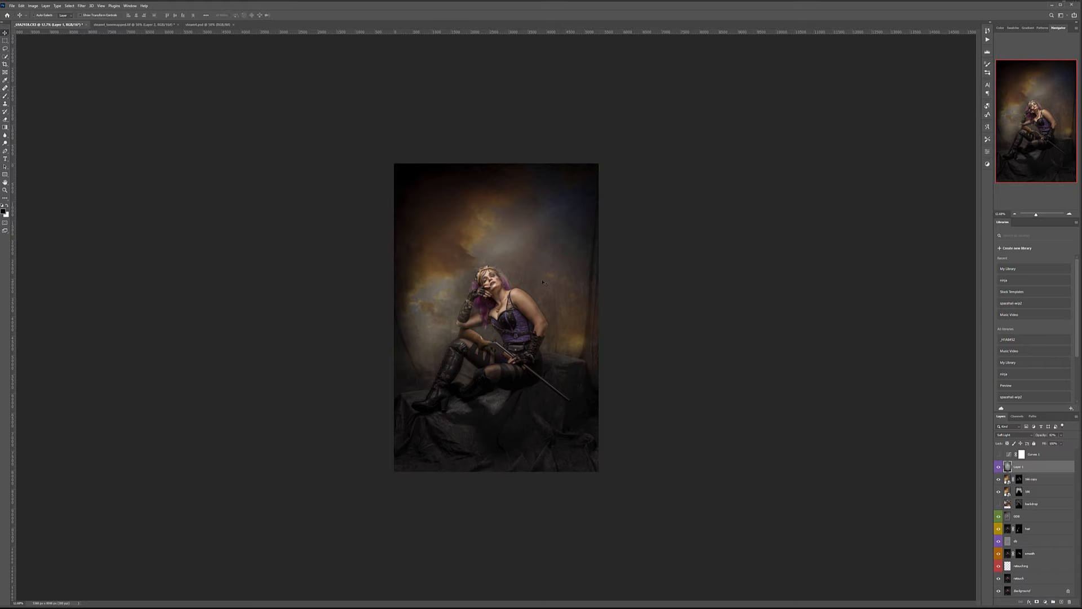
scroll(483, 276, "up", 10)
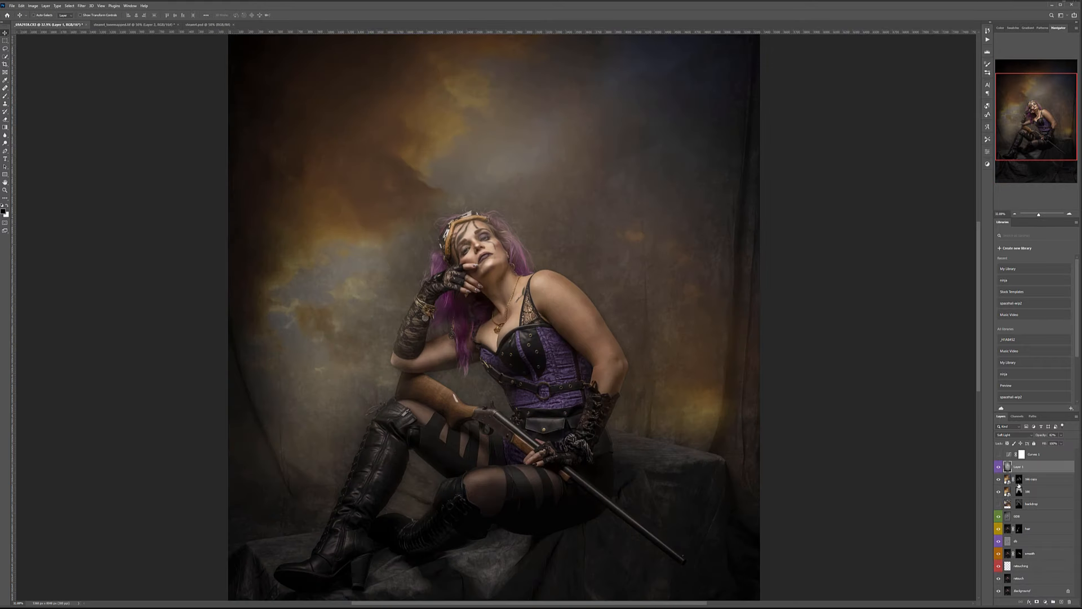
Stamp all visible layers into a new glow layer and apply a Gaussian Blur to it.
key("ctrl+shift+alt+e")
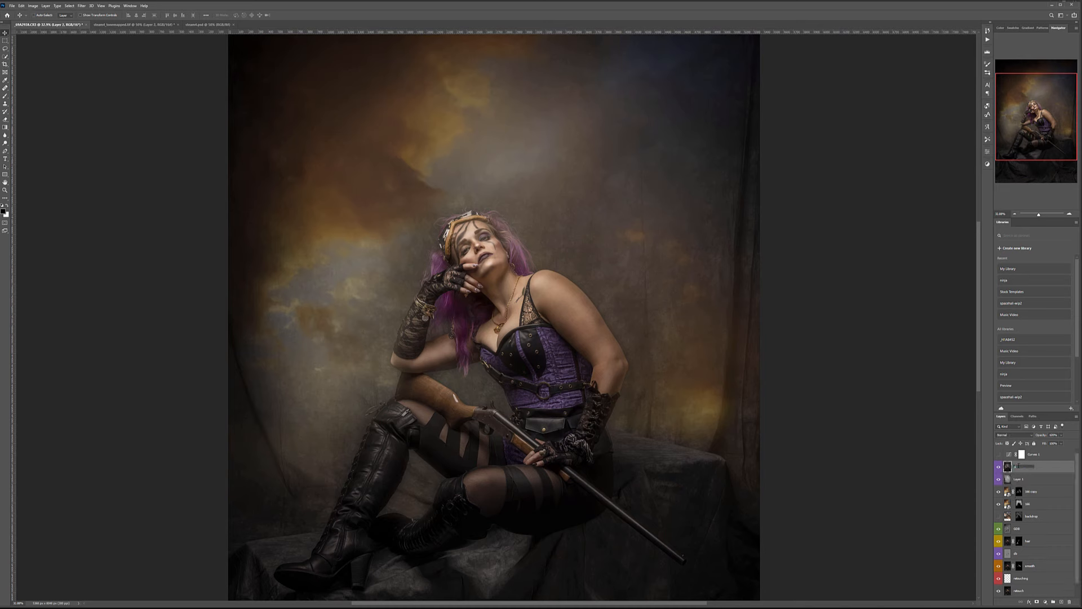
left_click(1021, 480)
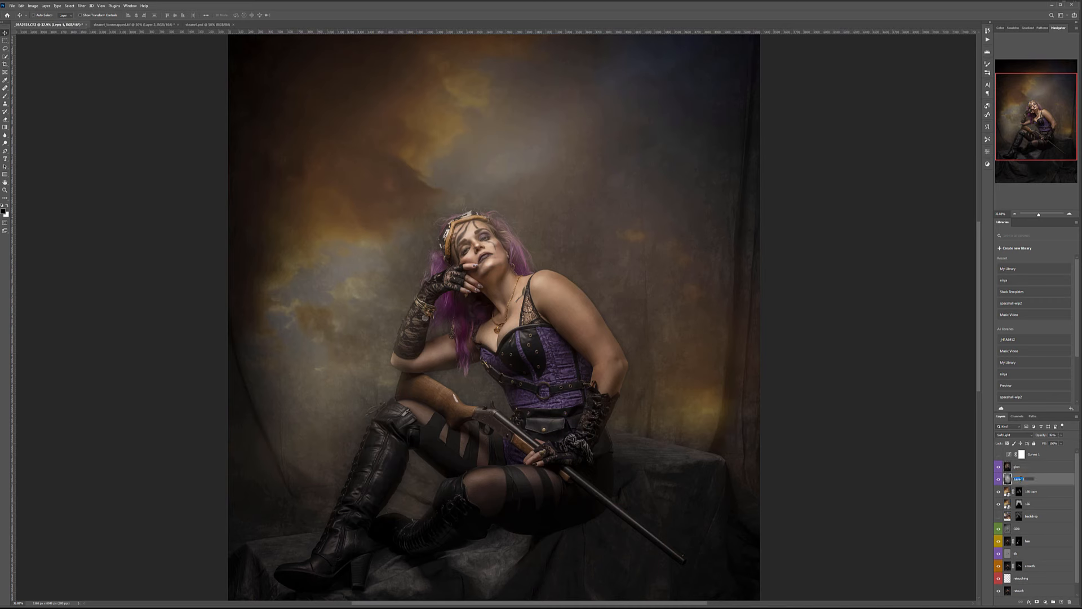
left_click(1043, 470)
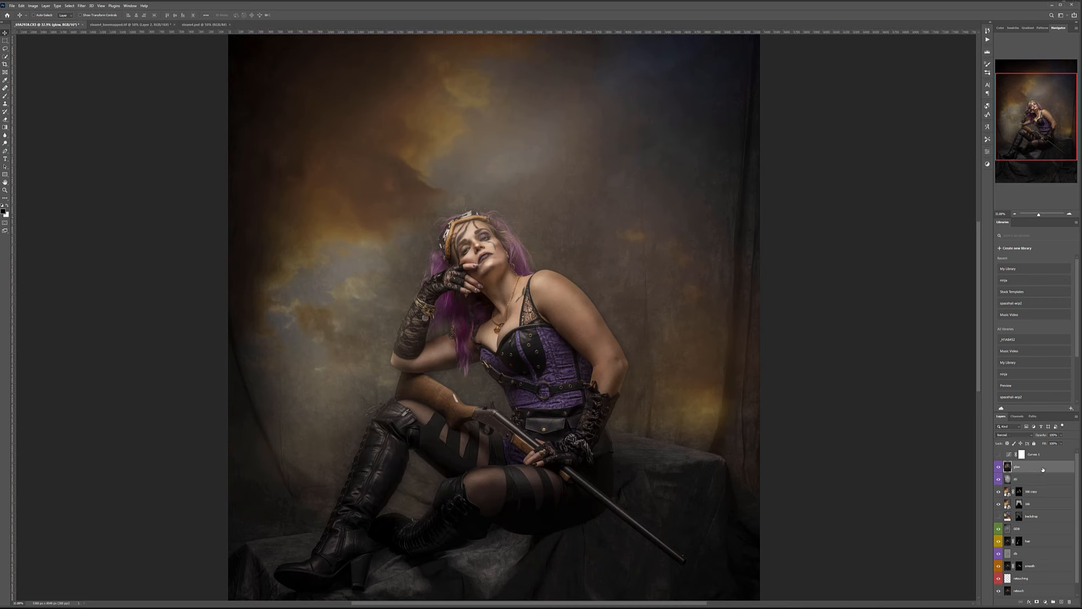
left_click(82, 6)
mouse_move(129, 83)
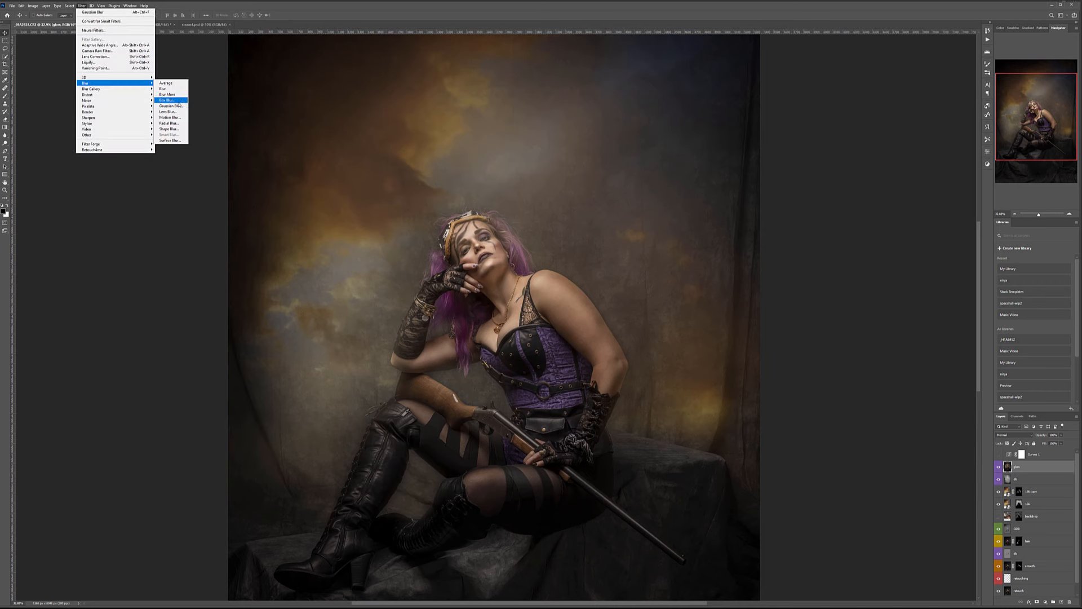
left_click(169, 106)
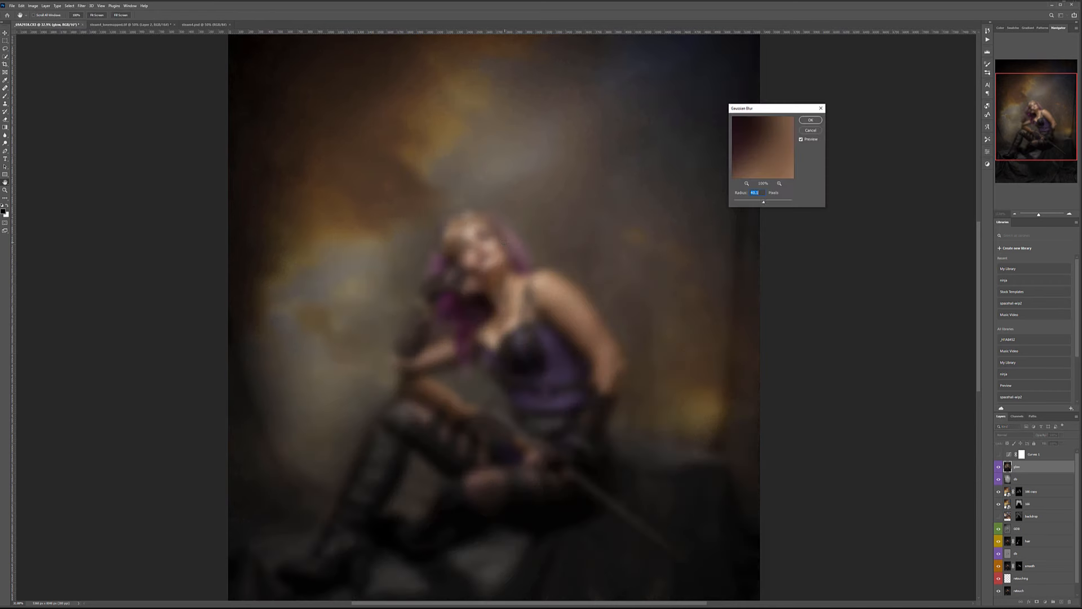
left_click_drag(756, 204, 760, 202)
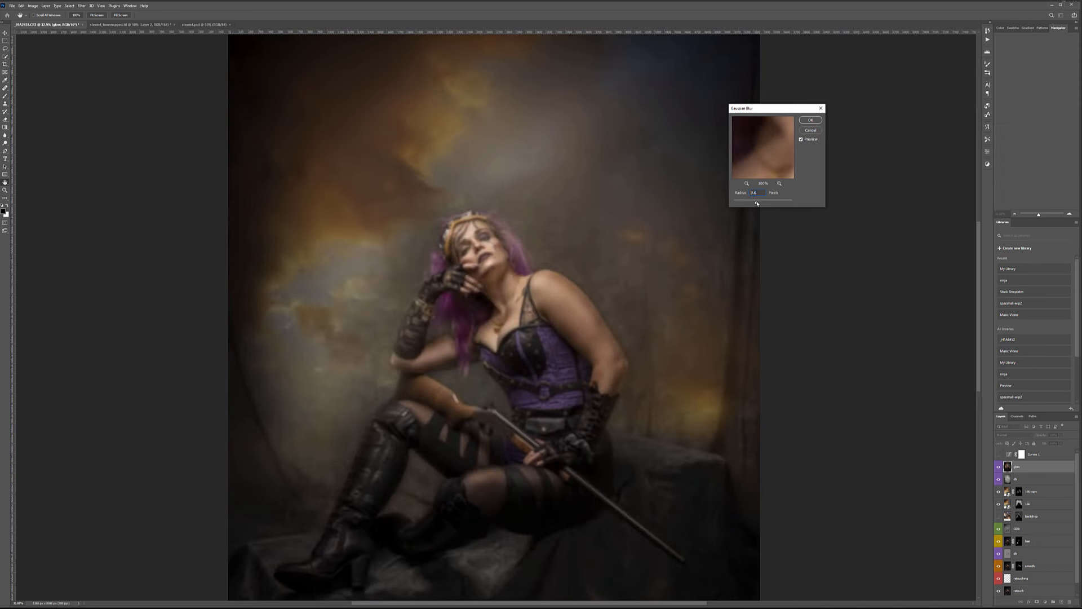
left_click(810, 120)
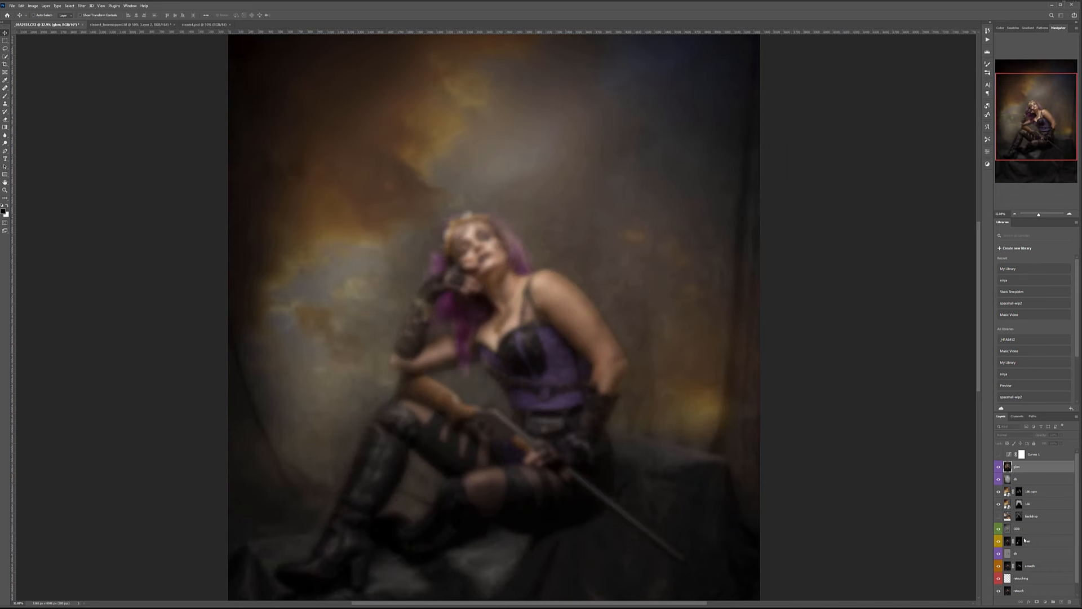
Set the glow layer to Screen and hide it with a black layer mask.
left_click(1016, 435)
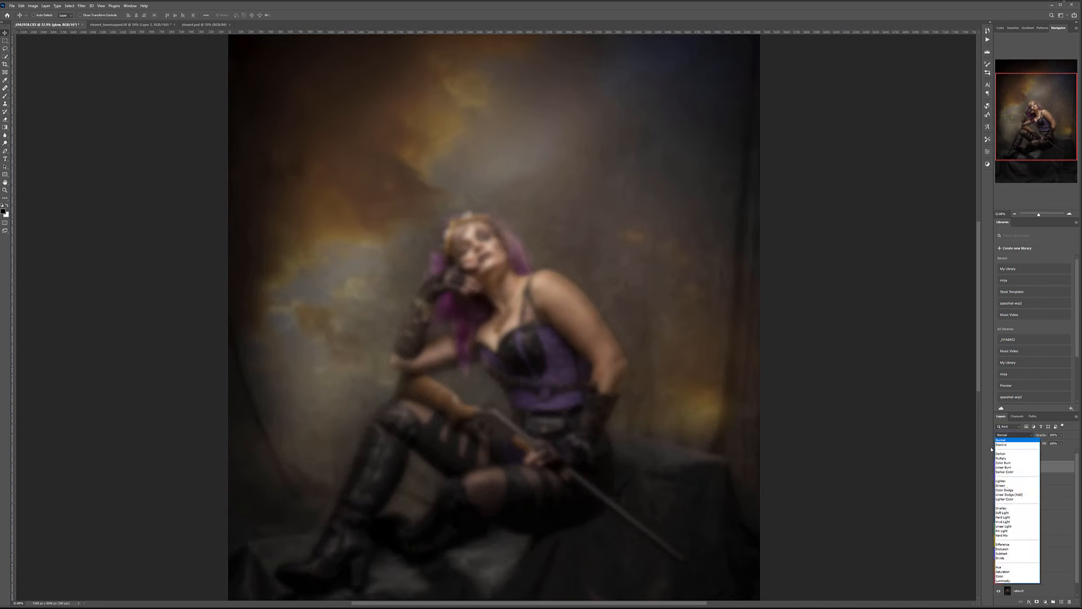
left_click(1006, 487)
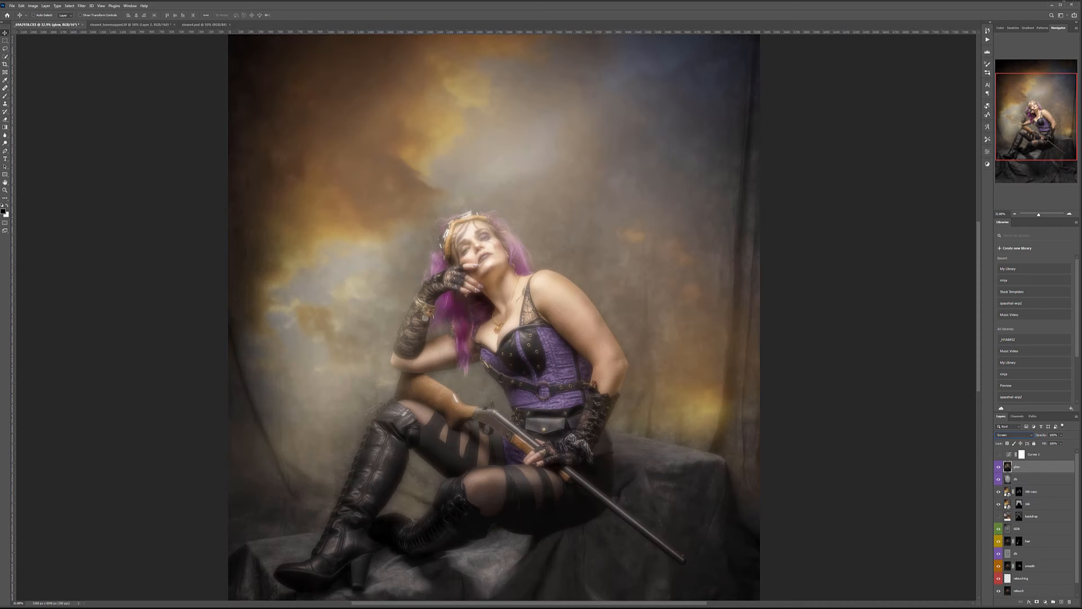
left_click(1037, 602, "alt")
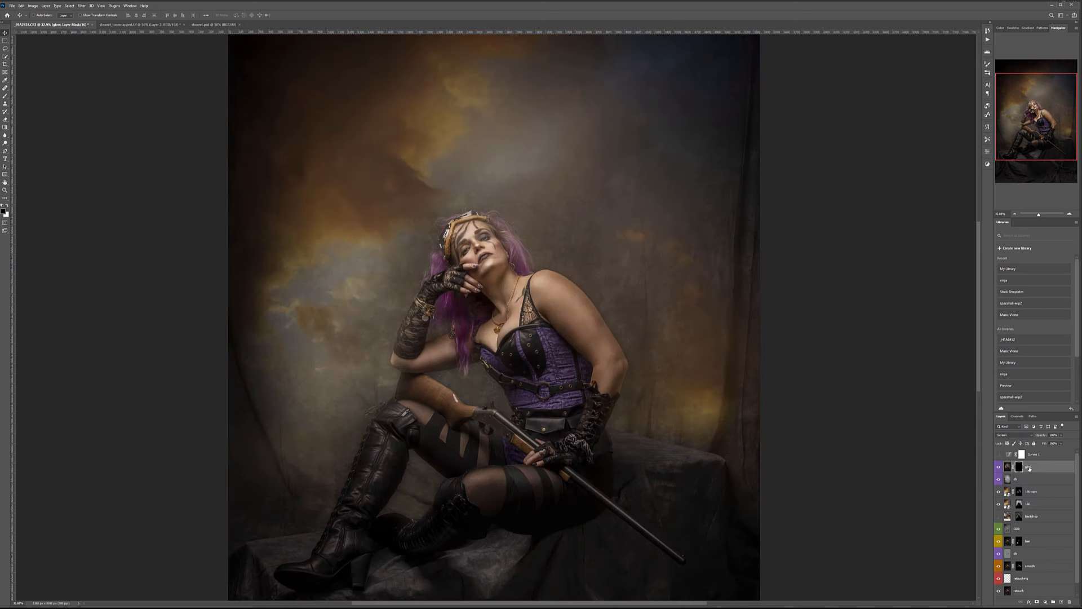
Select the Brush with white as the foreground colour and adjust its size.
left_click(5, 96)
scroll(485, 225, "up", 2)
key("x")
key("bracketleft")
key("bracketleft")
key("bracketleft")
key("bracketleft")
key("bracketleft")
key("bracketleft")
key("bracketleft")
key("bracketleft")
key("bracketleft")
key("bracketleft")
key("bracketleft")
key("bracketleft")
key("bracketleft")
key("bracketleft")
key("bracketleft")
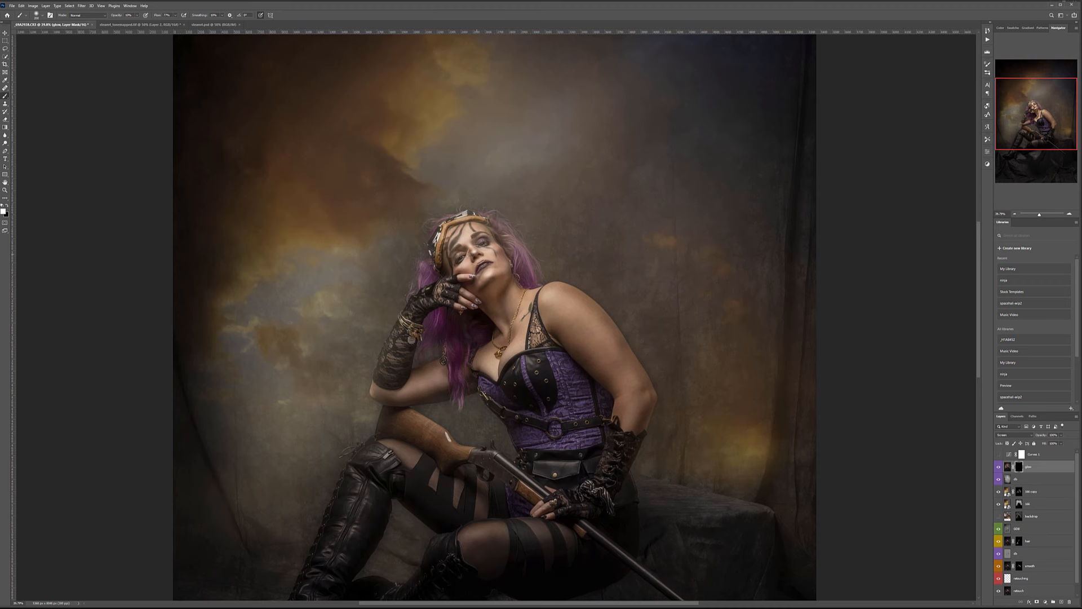
key("bracketright")
key("bracketright")
key("bracketright")
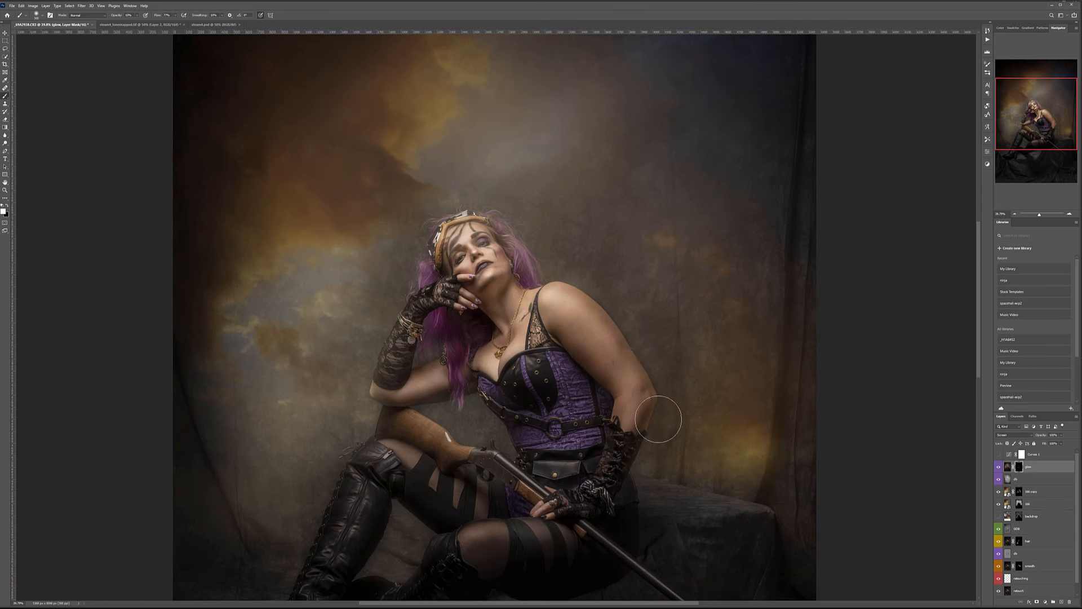
Toggle the glow layer off and on to compare, then switch to the Move tool.
scroll(644, 412, "down", 3)
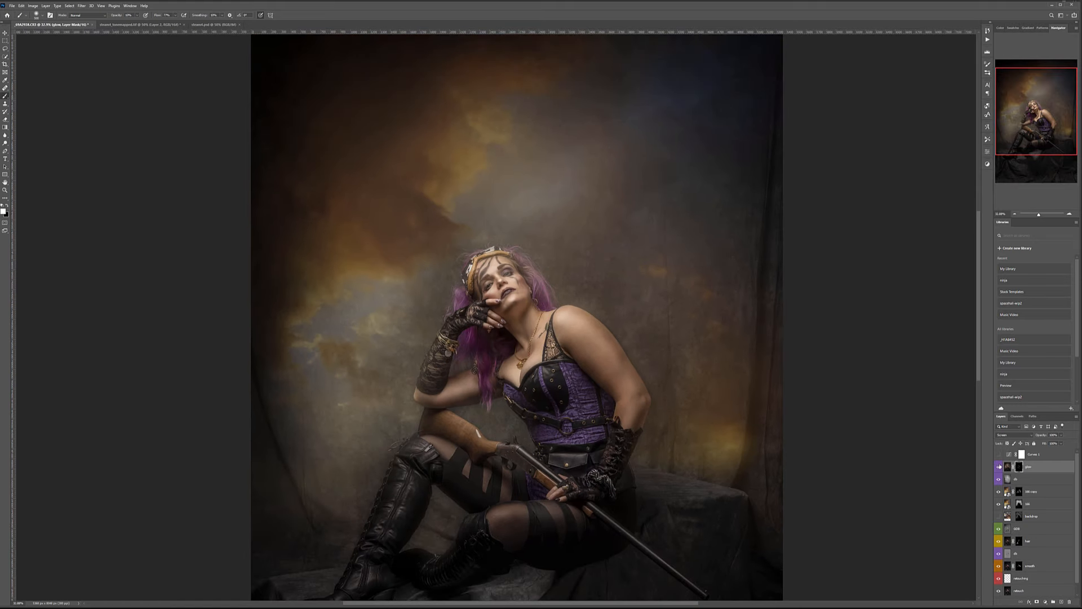
left_click(1000, 466)
left_click(999, 466)
left_click(999, 466)
left_click(1000, 466)
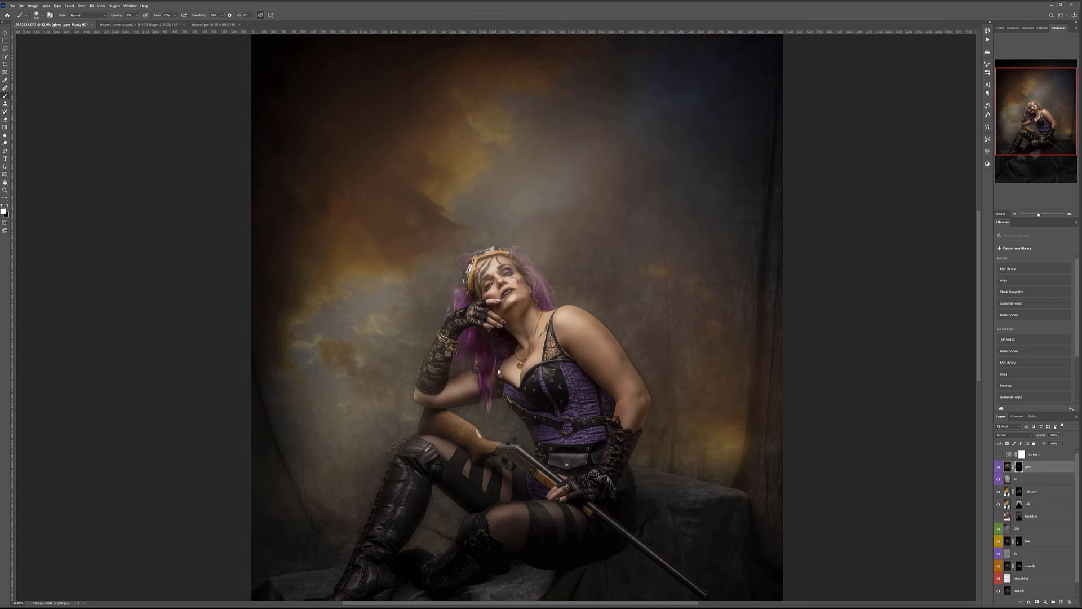
scroll(524, 442, "down", 2)
key("v")
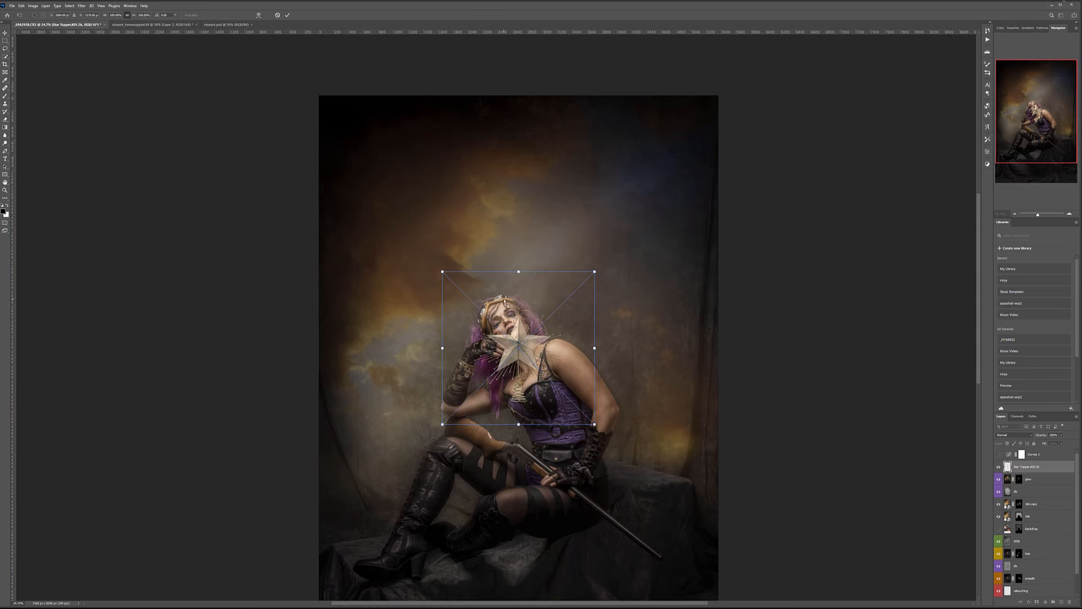
Scale the star to about 117%, rotate it about -33°, set it on the head, and black-mask it.
left_click_drag(544, 347, 534, 319)
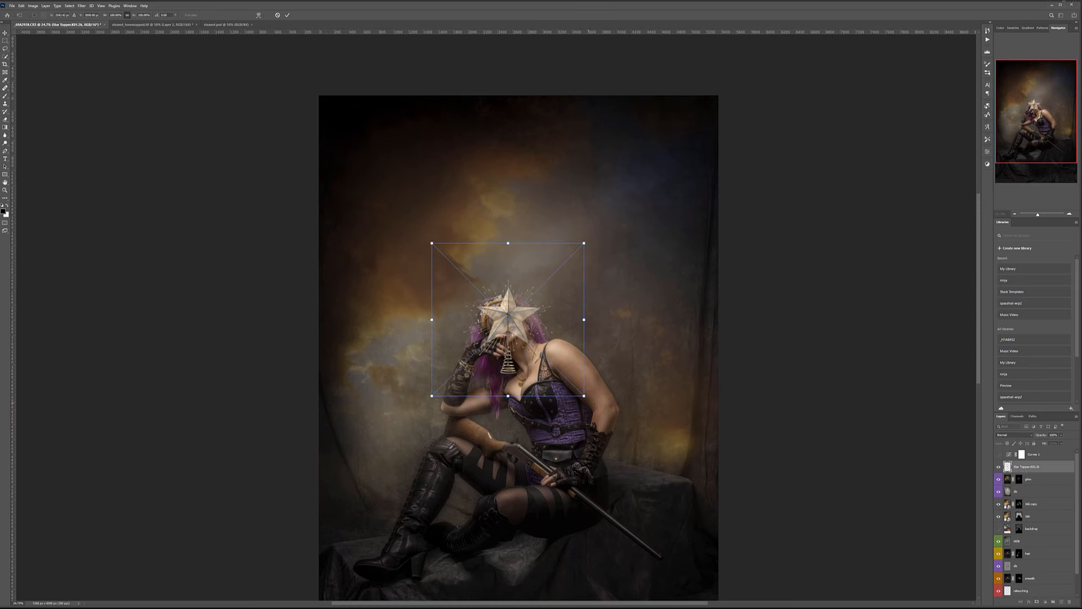
left_click_drag(583, 395, 567, 364)
left_click_drag(617, 437, 615, 345)
mouse_move(518, 344)
left_mouse_down()
mouse_move(520, 359)
mouse_move(519, 349)
left_mouse_up()
left_click_drag(653, 355, 619, 348)
left_click_drag(462, 453, 464, 438)
mouse_move(523, 345)
left_mouse_down()
mouse_move(539, 361)
mouse_move(537, 350)
left_mouse_up()
key("Return")
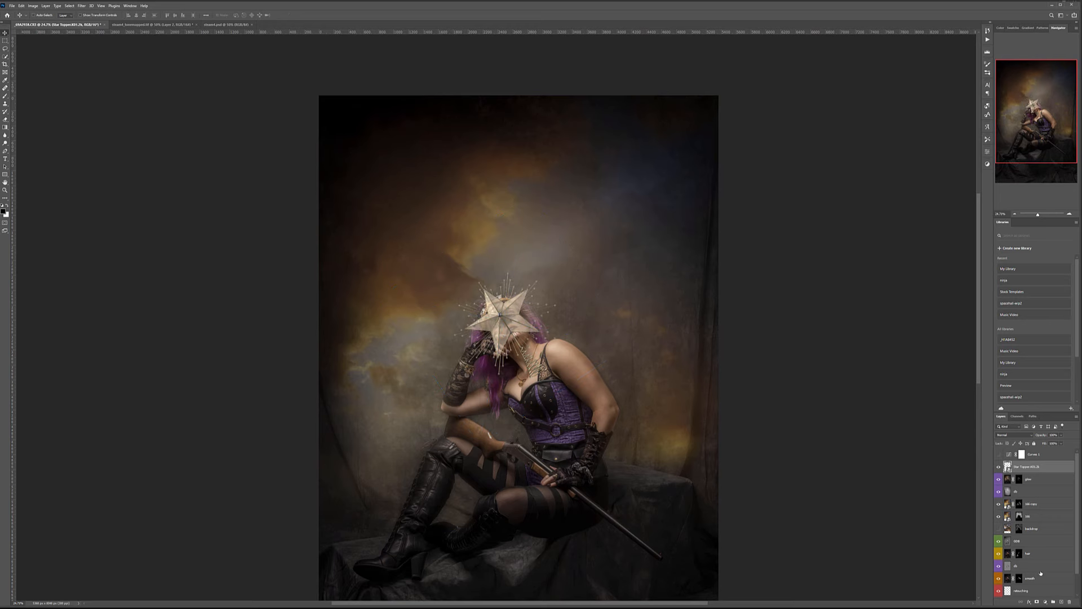
left_click(1036, 601, "alt")
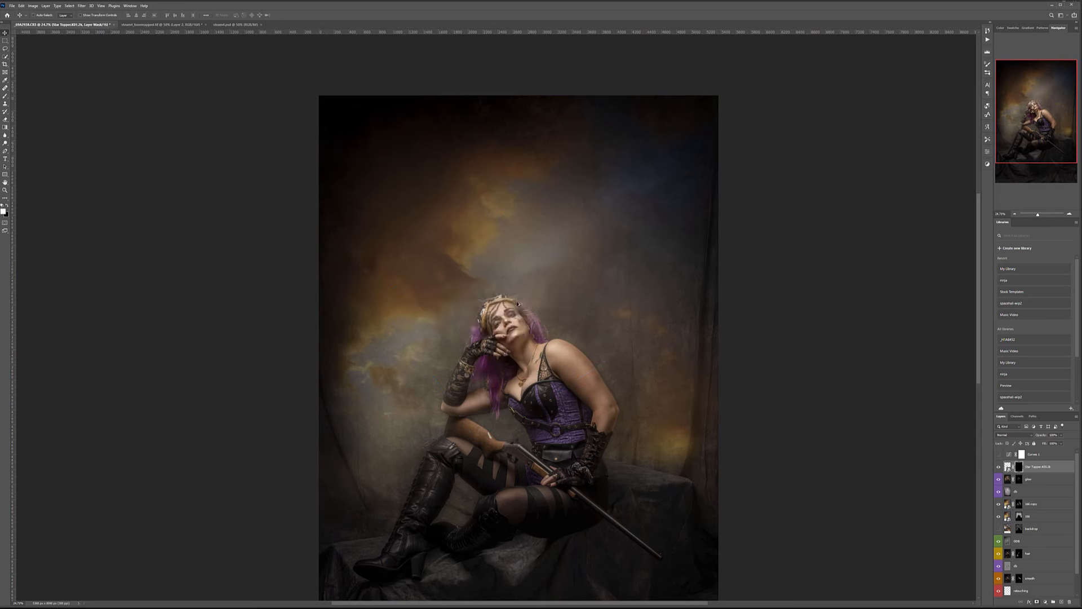
Paint white with a small brush on the Star Topper mask to reveal hat-pins and spikes around the head.
left_click(5, 96)
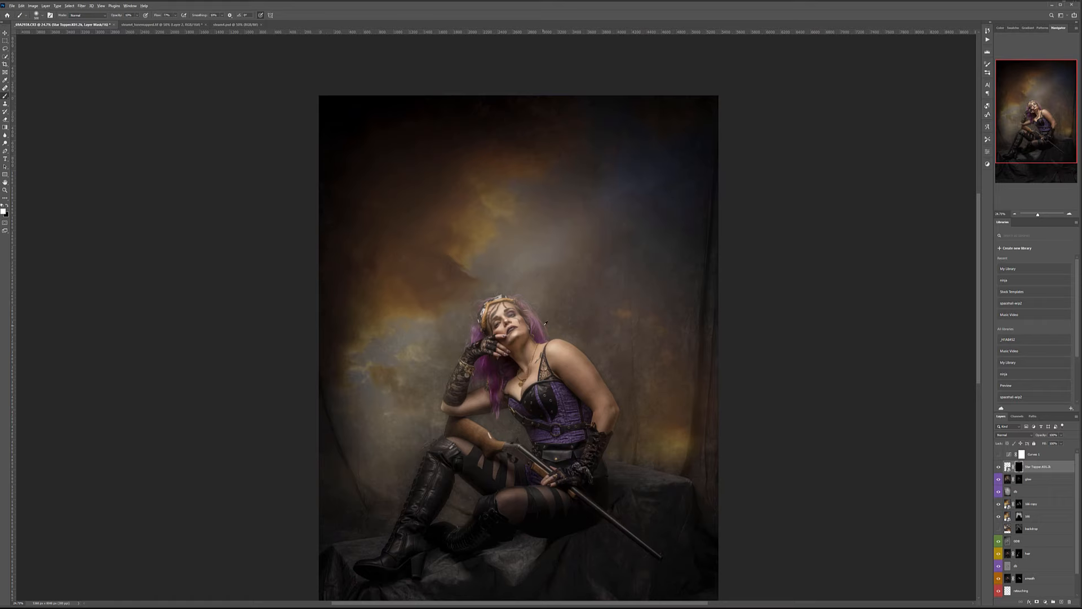
scroll(543, 325, "up", 14)
key("bracketleft")
key("bracketleft")
key("bracketleft")
key("bracketleft")
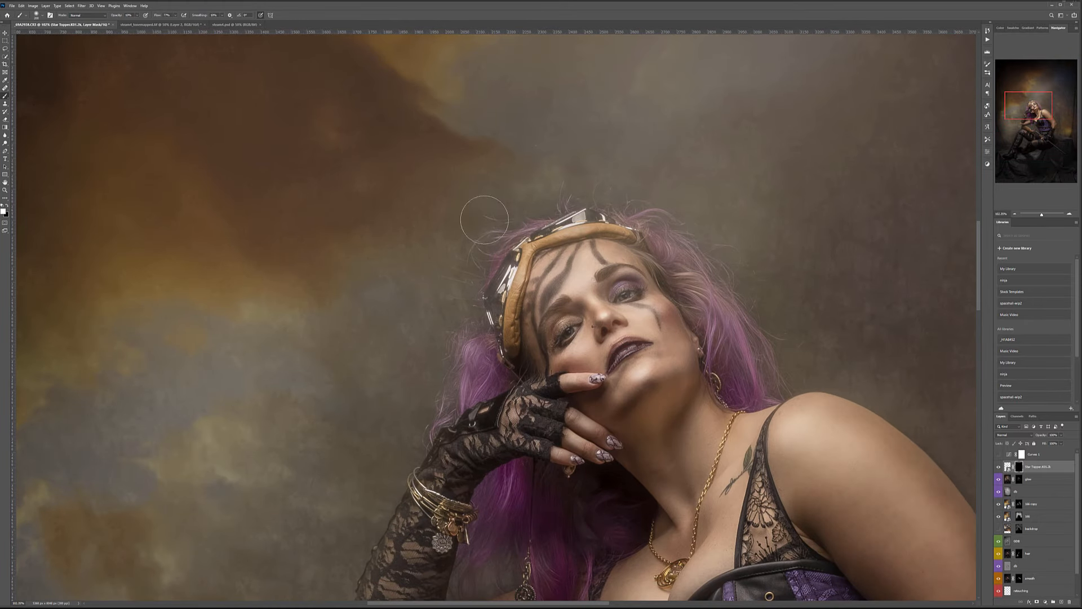
mouse_move(420, 244)
left_mouse_down()
mouse_move(397, 260)
mouse_move(434, 256)
left_mouse_up()
mouse_move(517, 169)
left_mouse_down()
mouse_move(495, 149)
mouse_move(469, 196)
mouse_move(524, 171)
mouse_move(493, 167)
mouse_move(496, 188)
mouse_move(404, 278)
mouse_move(443, 300)
mouse_move(443, 315)
mouse_move(389, 395)
mouse_move(414, 410)
mouse_move(394, 422)
left_mouse_up()
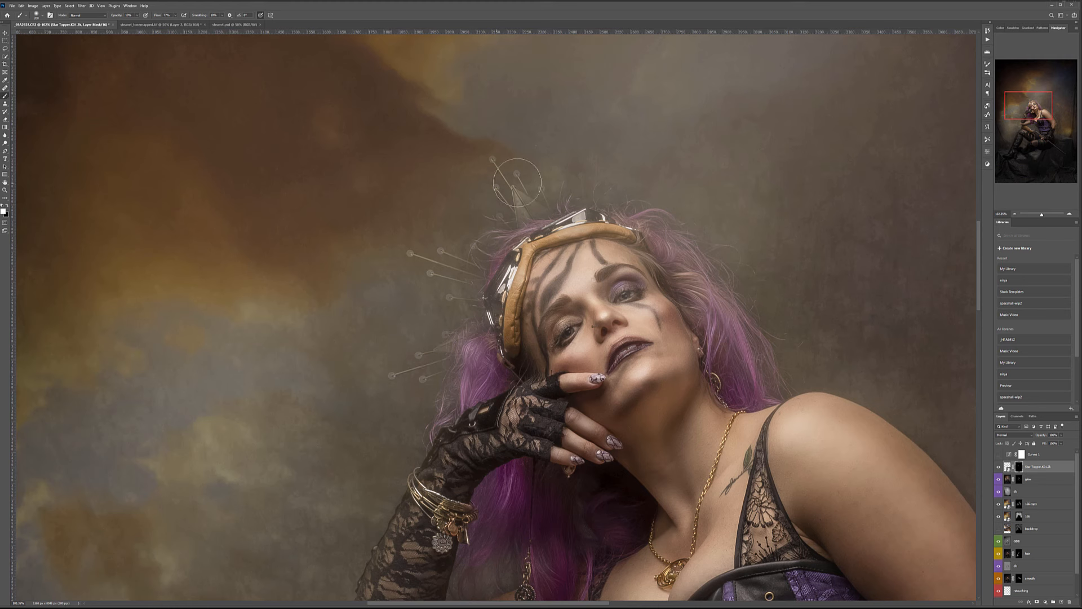
left_click_drag(600, 173, 610, 136)
mouse_move(621, 176)
left_mouse_down()
mouse_move(681, 186)
mouse_move(676, 215)
mouse_move(708, 168)
left_mouse_up()
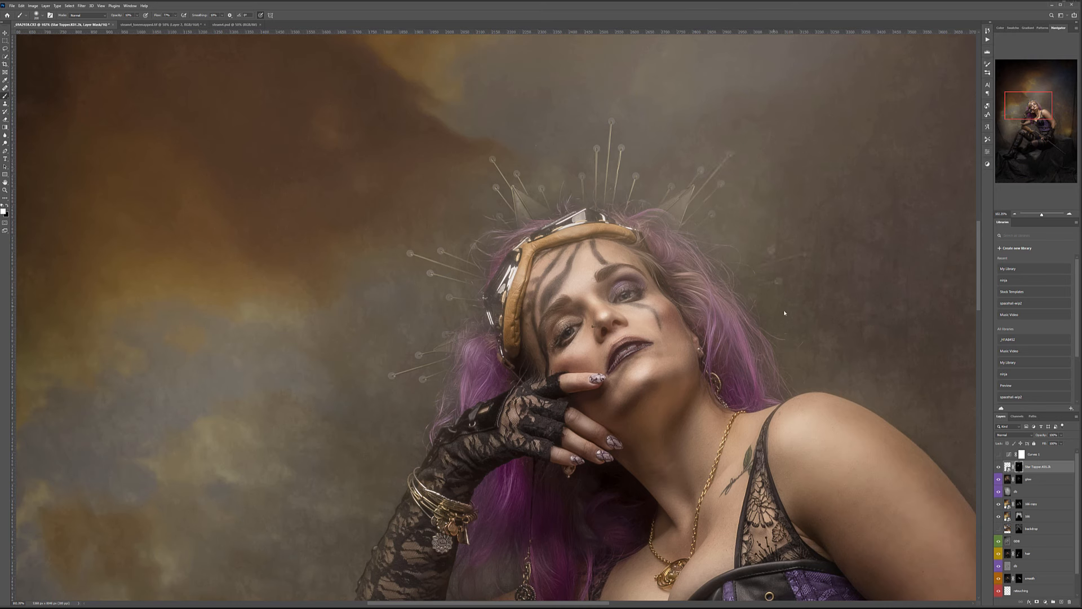
mouse_move(762, 270)
left_mouse_down()
mouse_move(802, 245)
mouse_move(756, 269)
mouse_move(734, 255)
mouse_move(753, 244)
left_mouse_up()
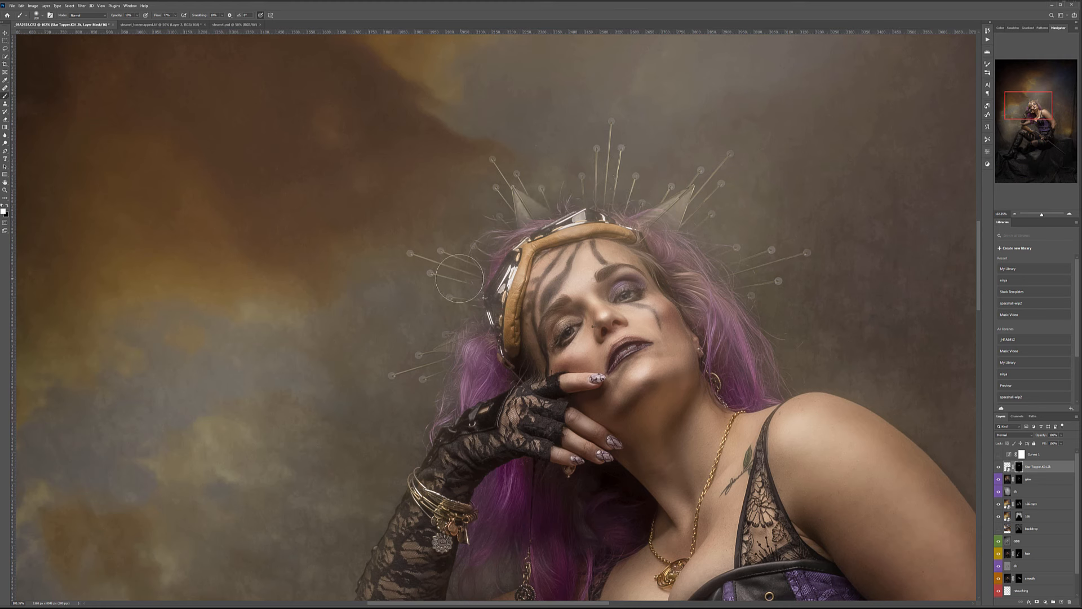
scroll(419, 371, "down", 5)
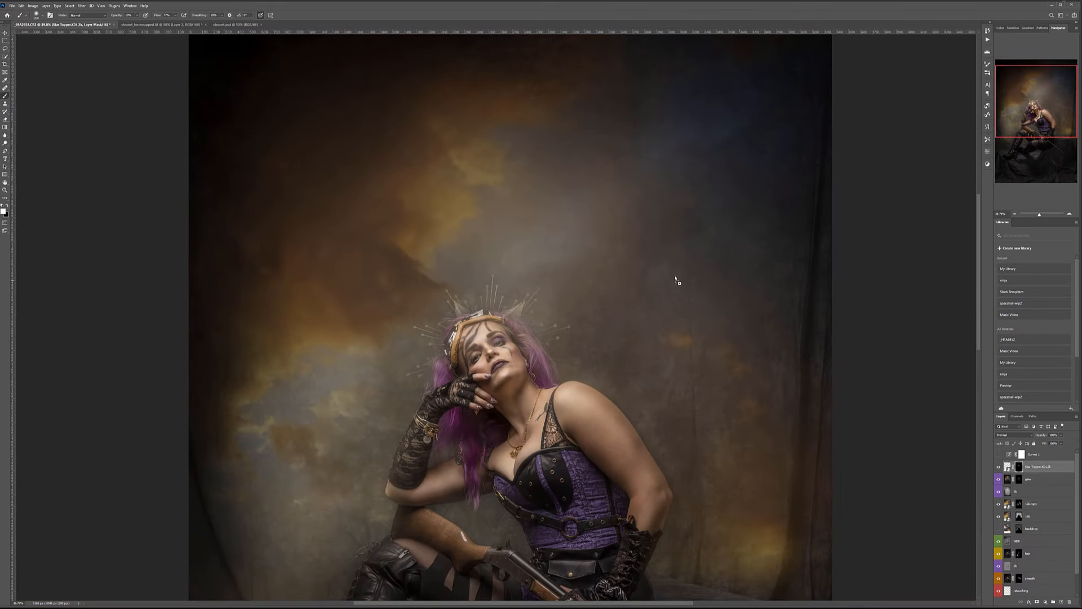
Place the White Gold Chain image, rotate it about -29°, scale to about 120%, and centre it on the head.
left_click_drag(441, 316, 442, 317)
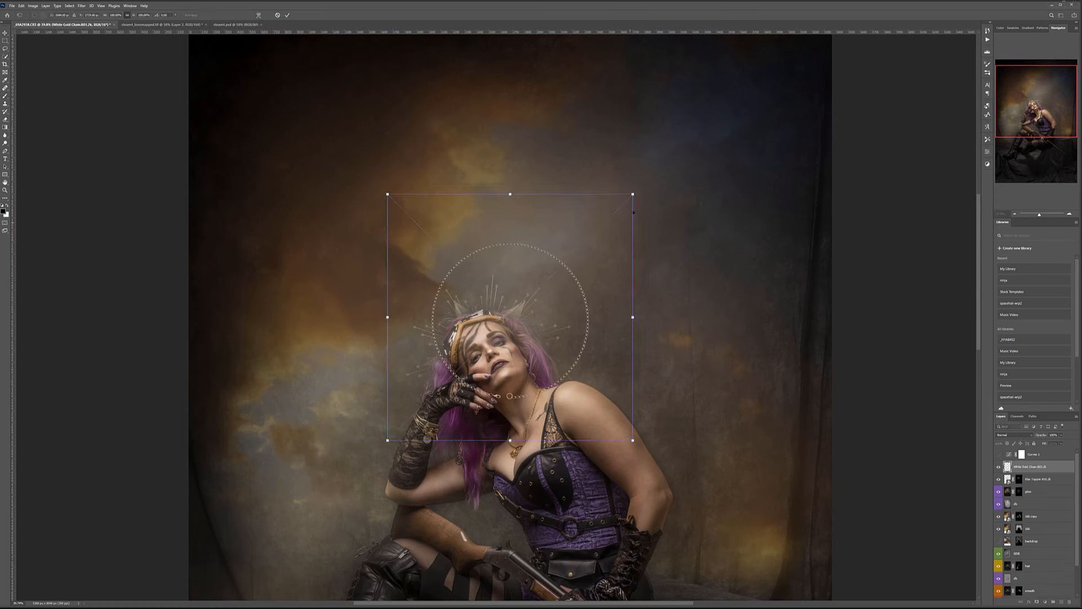
left_click_drag(633, 194, 562, 151)
left_click_drag(540, 266, 509, 276)
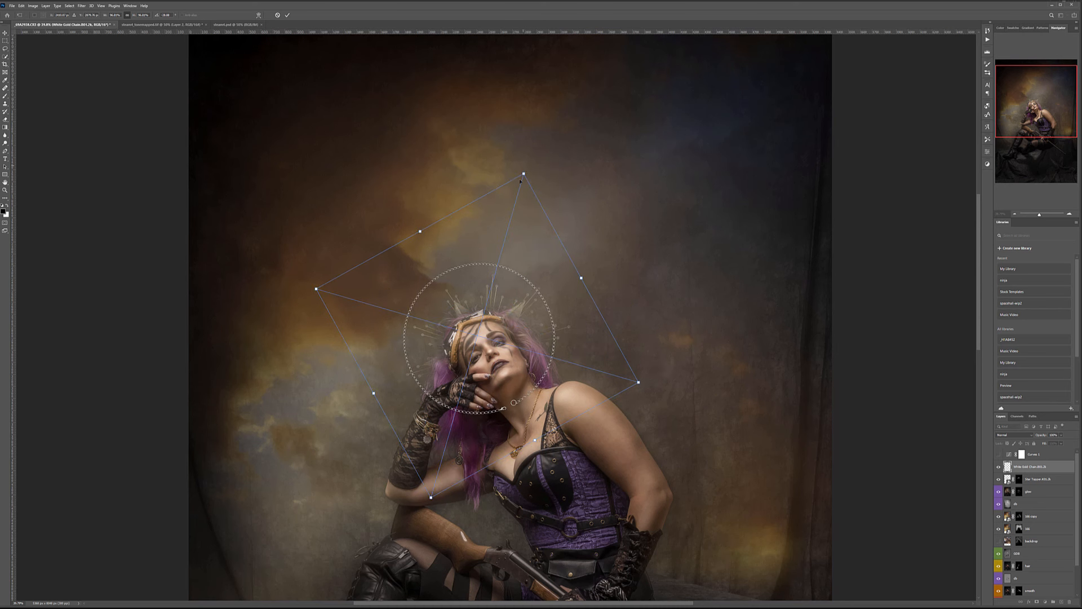
left_click_drag(523, 173, 581, 151)
left_click_drag(511, 247, 529, 261)
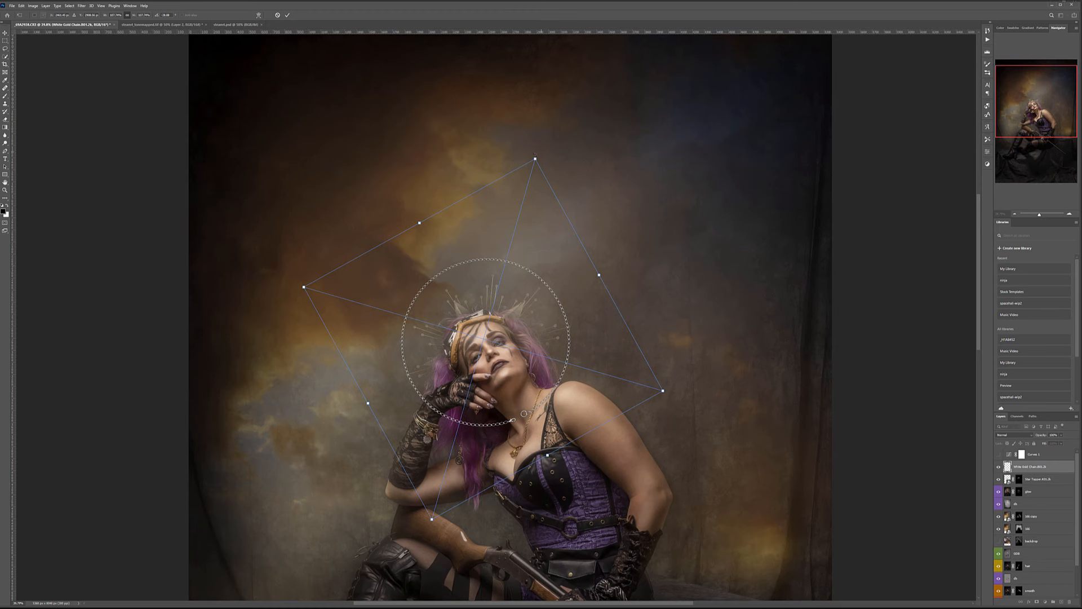
left_click_drag(536, 159, 554, 142)
left_click_drag(548, 236, 541, 244)
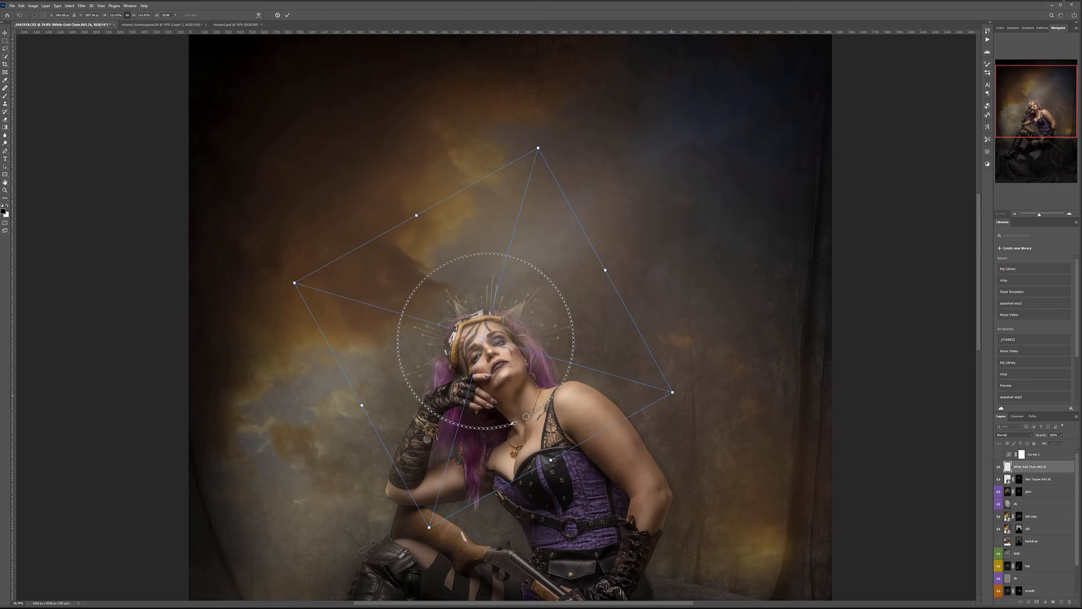
left_click_drag(674, 393, 695, 399)
left_click_drag(627, 346, 619, 350)
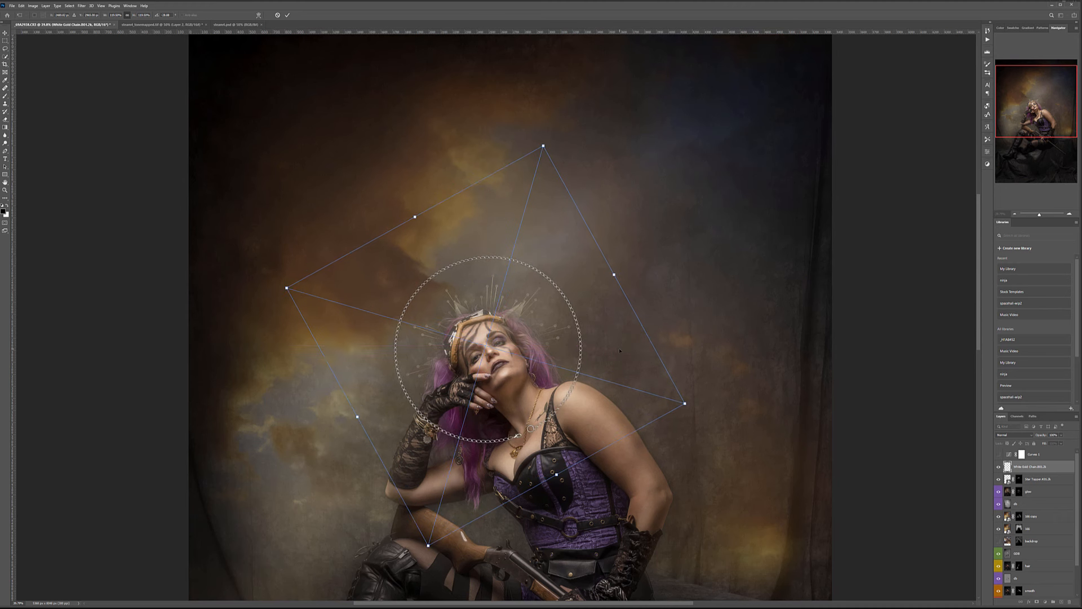
key("Return")
key("b")
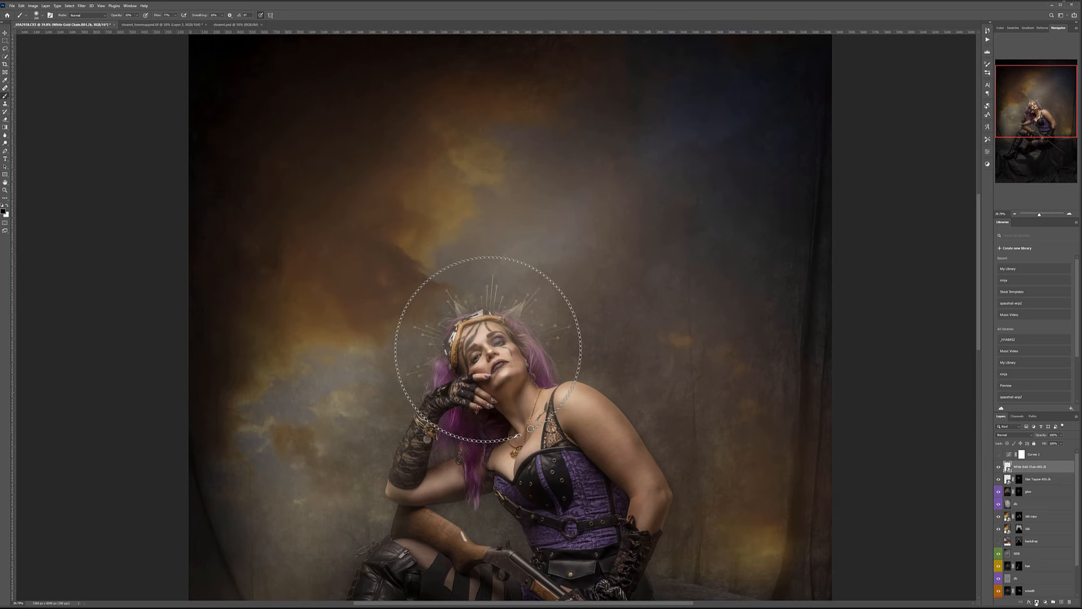
Hide the chain with a black mask and paint back its arc around the crown.
left_click(1036, 602, "alt")
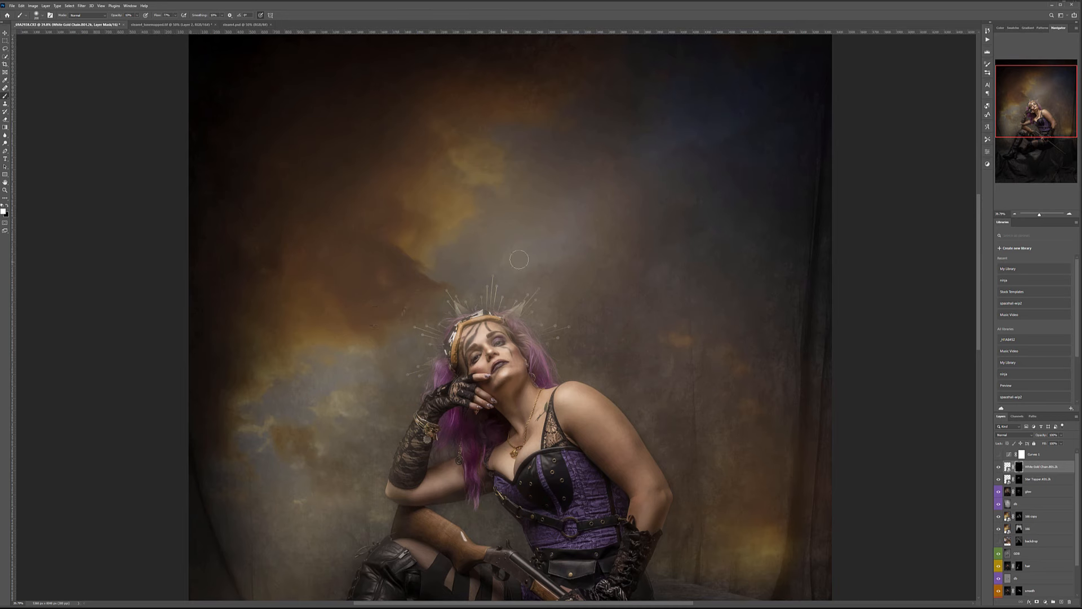
left_click_drag(560, 286, 579, 350)
scroll(583, 355, "up", 8)
With a much smaller brush, reveal the chain's lower links beside the hair.
key("bracketleft")
key("bracketleft")
key("bracketleft")
key("bracketleft")
key("bracketleft")
key("bracketleft")
key("bracketleft")
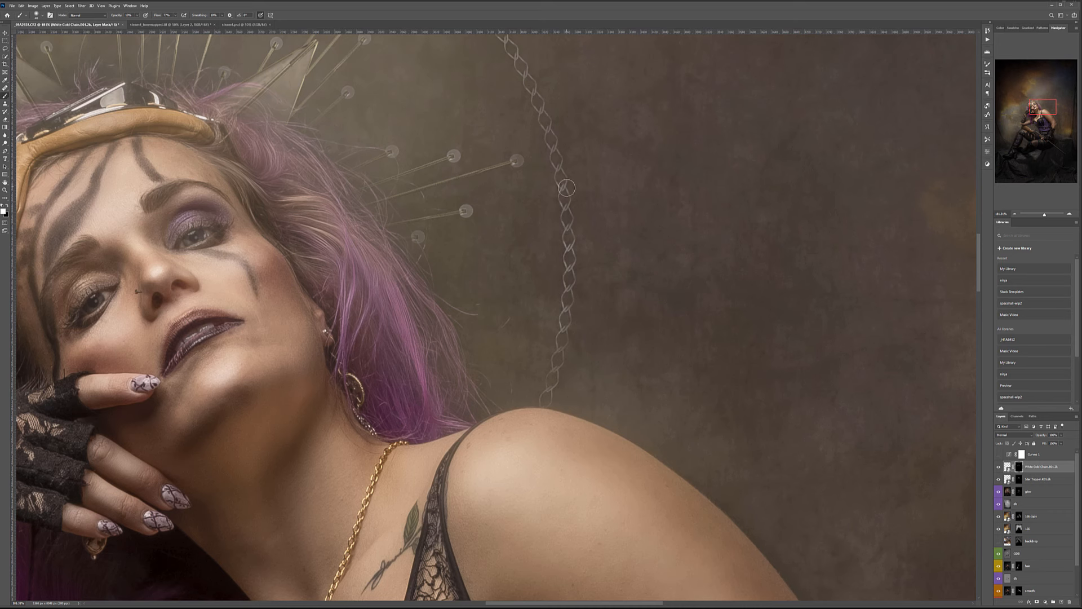
scroll(565, 191, "down", 4)
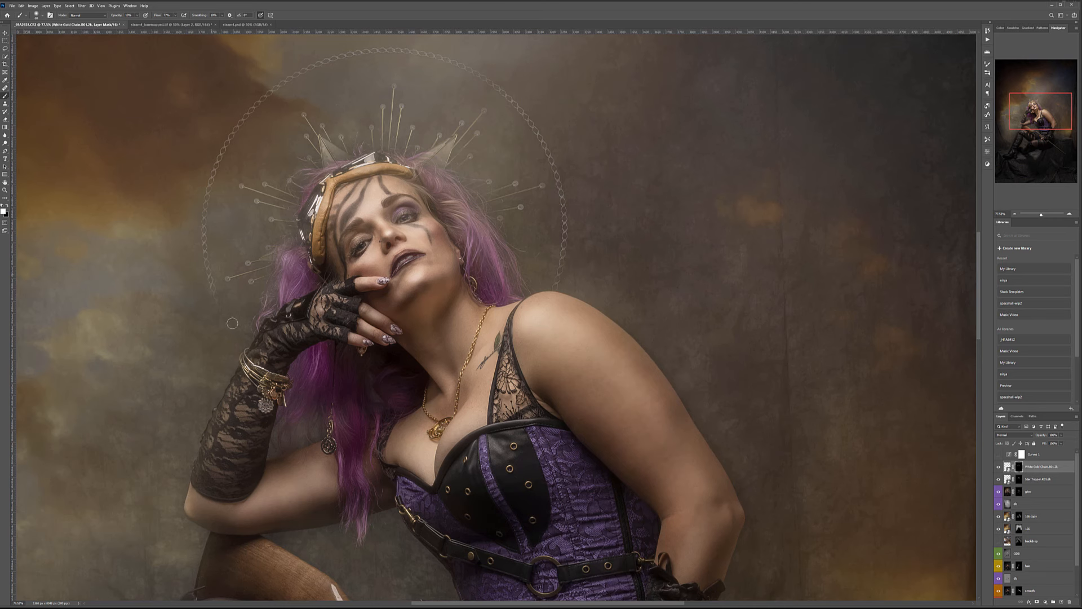
scroll(236, 355, "up", 3)
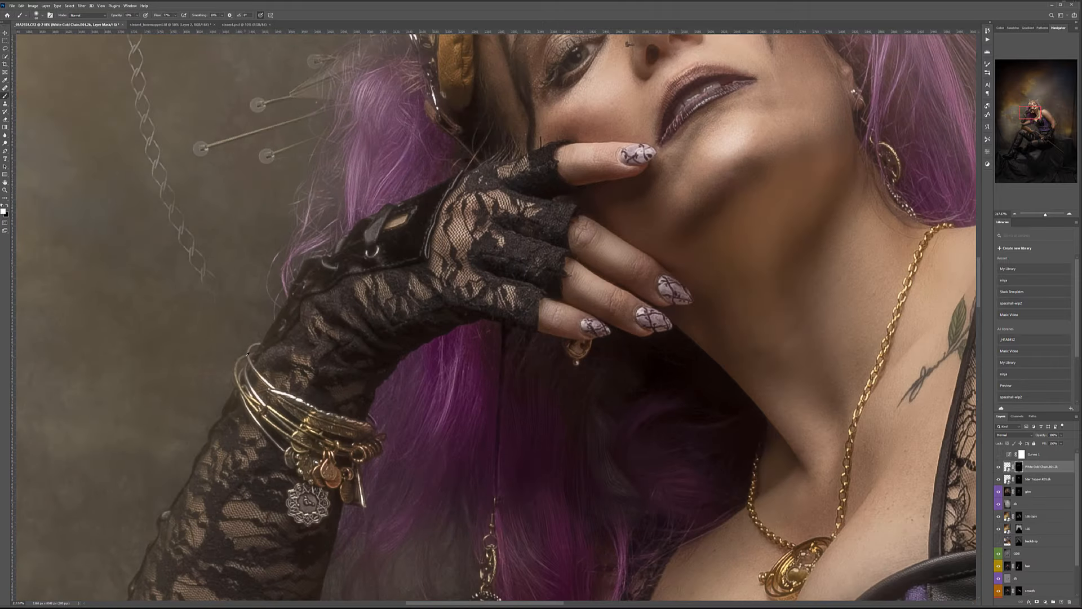
left_click_drag(229, 314, 156, 129)
scroll(217, 236, "down", 8)
scroll(228, 242, "down", 2)
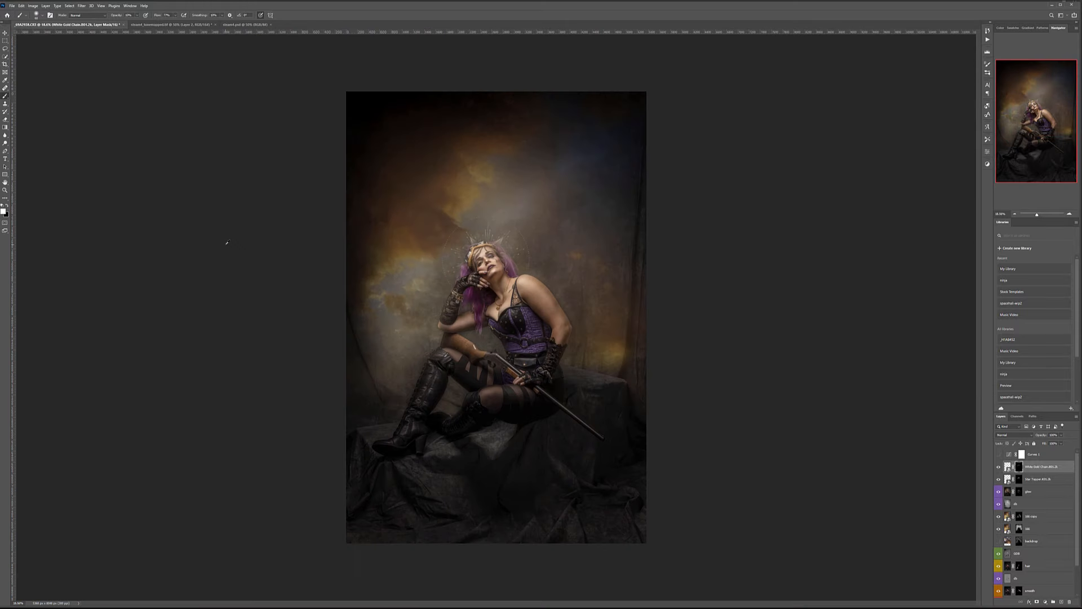
scroll(483, 240, "up", 3)
scroll(451, 192, "up", 1)
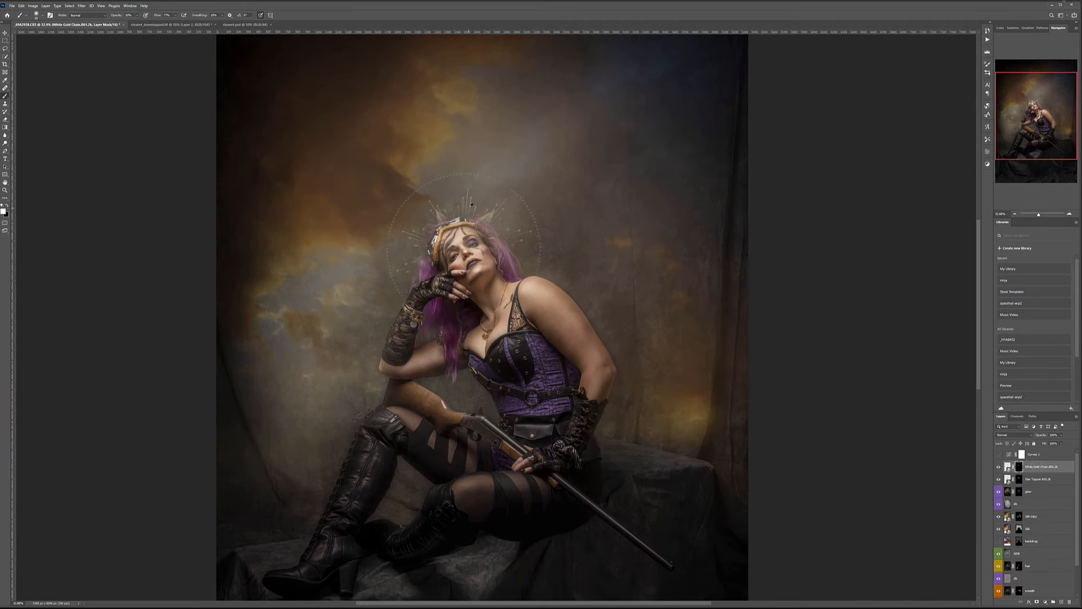
scroll(452, 193, "down", 2)
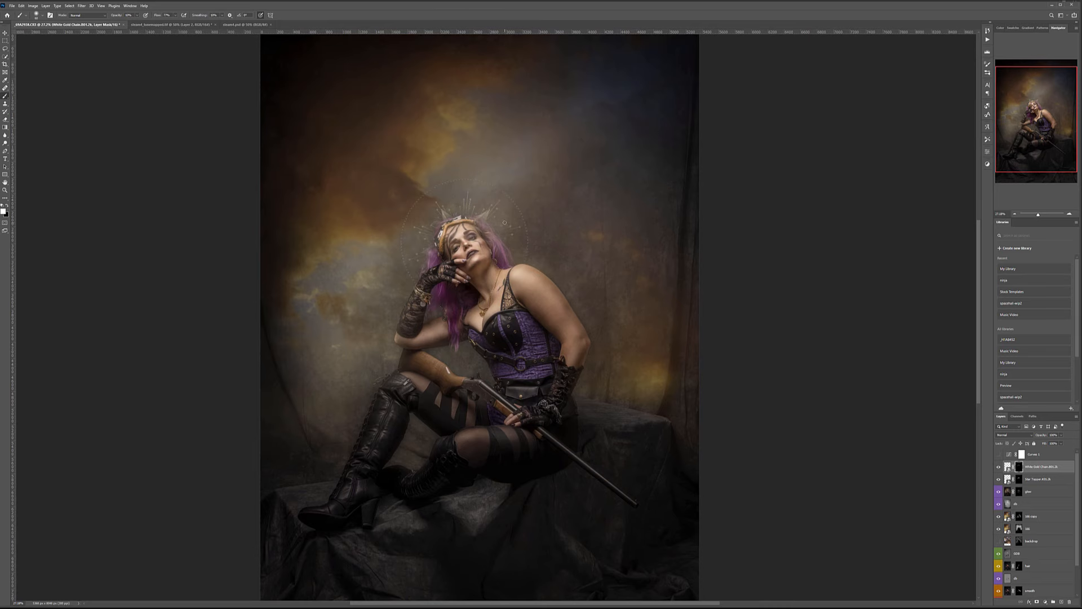
Create a new layer named 'light' and set the foreground colour to pure white.
left_click(1061, 601)
double_click(1016, 466)
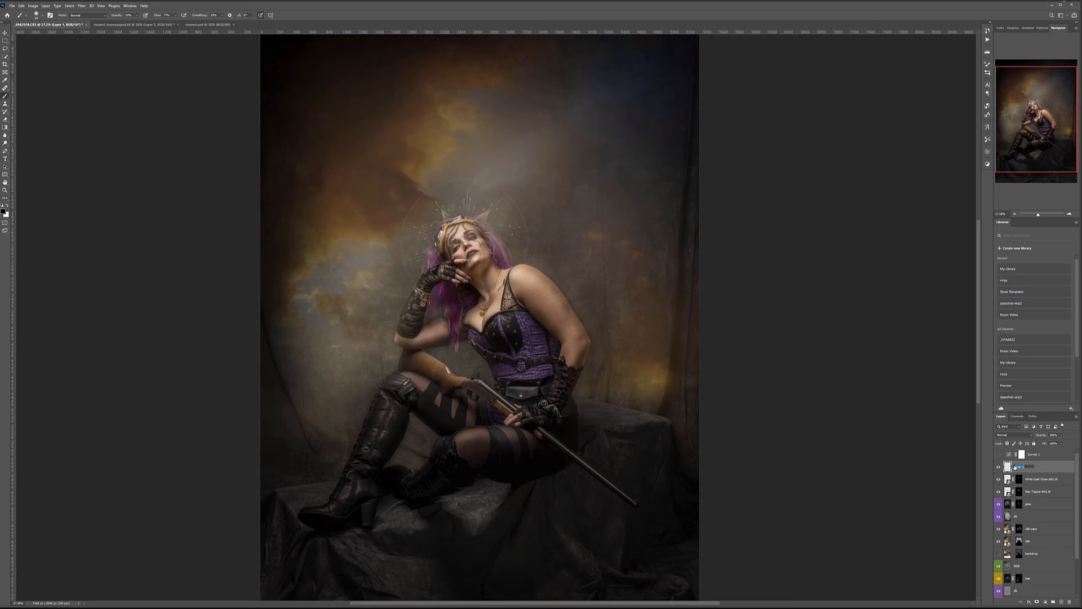
key("BackSpace")
type("light")
key("Return")
left_click(6, 205)
left_click(5, 211)
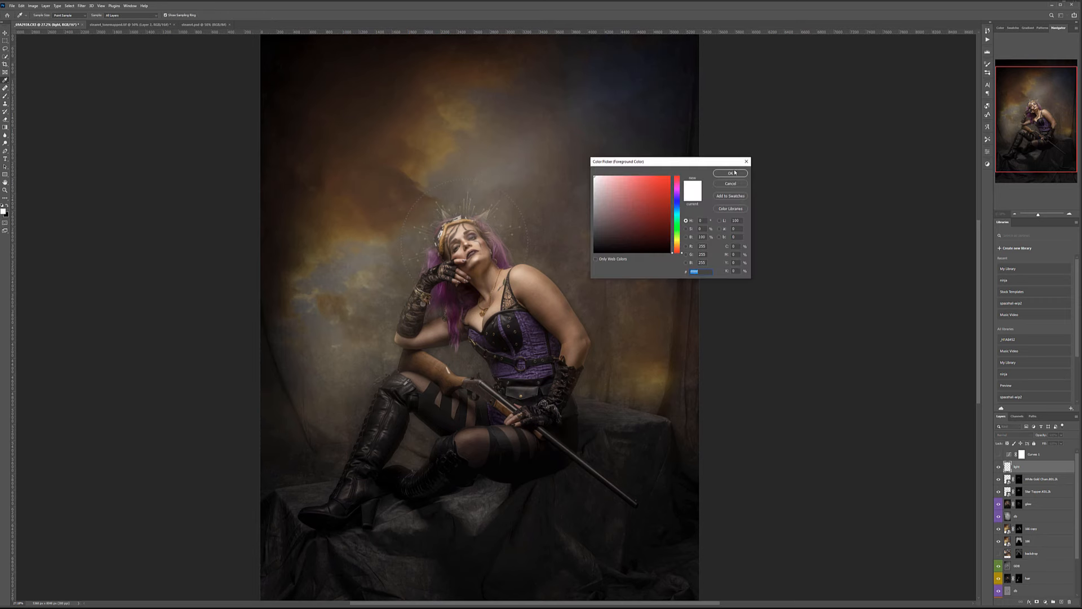
key("Escape")
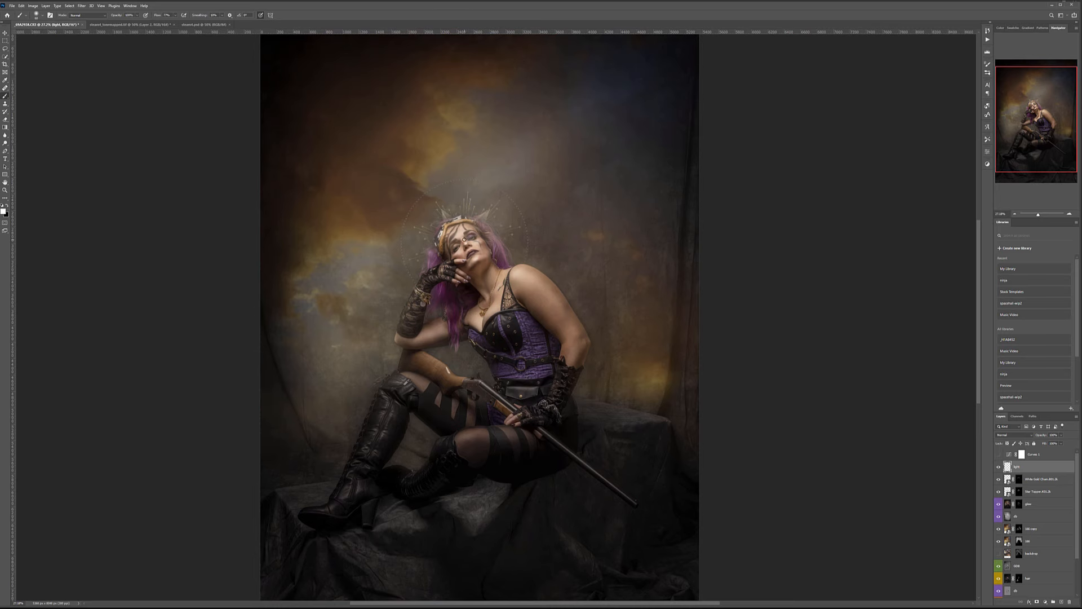
Draw fourteen straight white rays converging on the woman's face from all directions.
left_click_drag(550, 158, 464, 239)
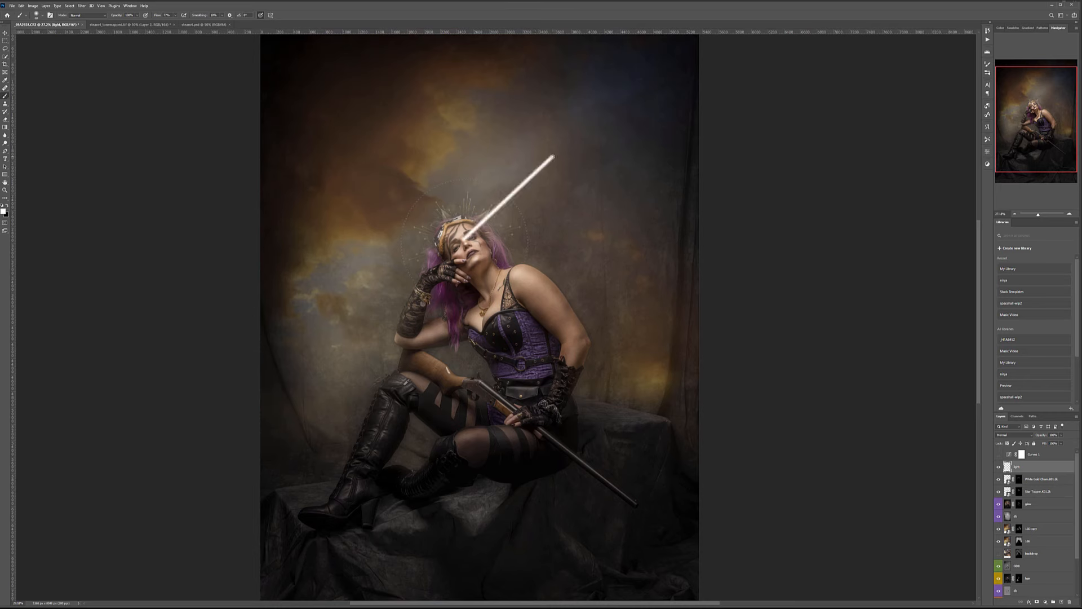
left_click_drag(383, 145, 463, 239)
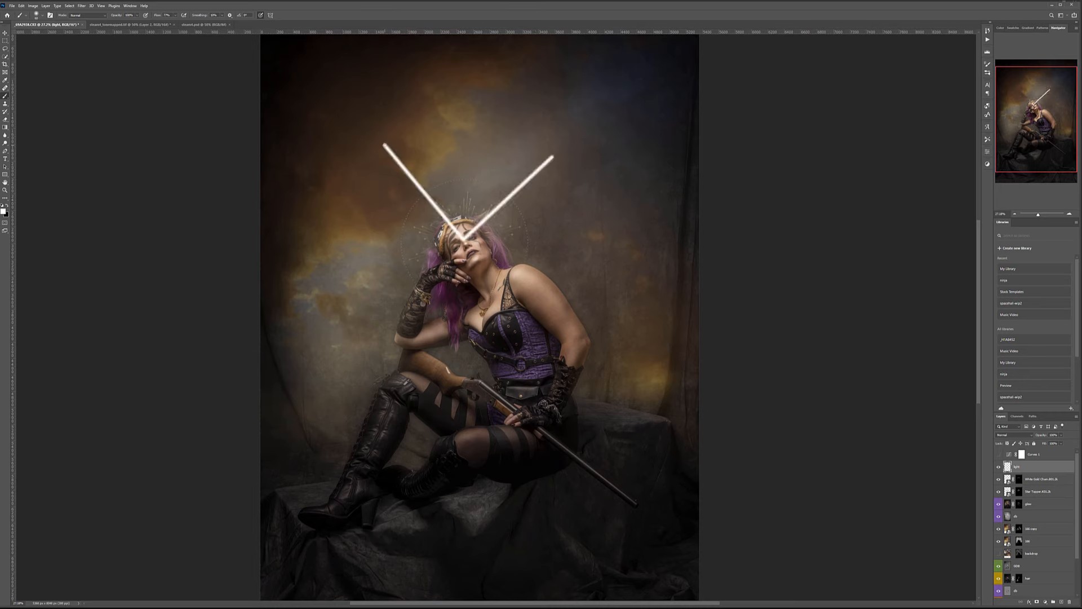
left_click_drag(430, 143, 461, 238)
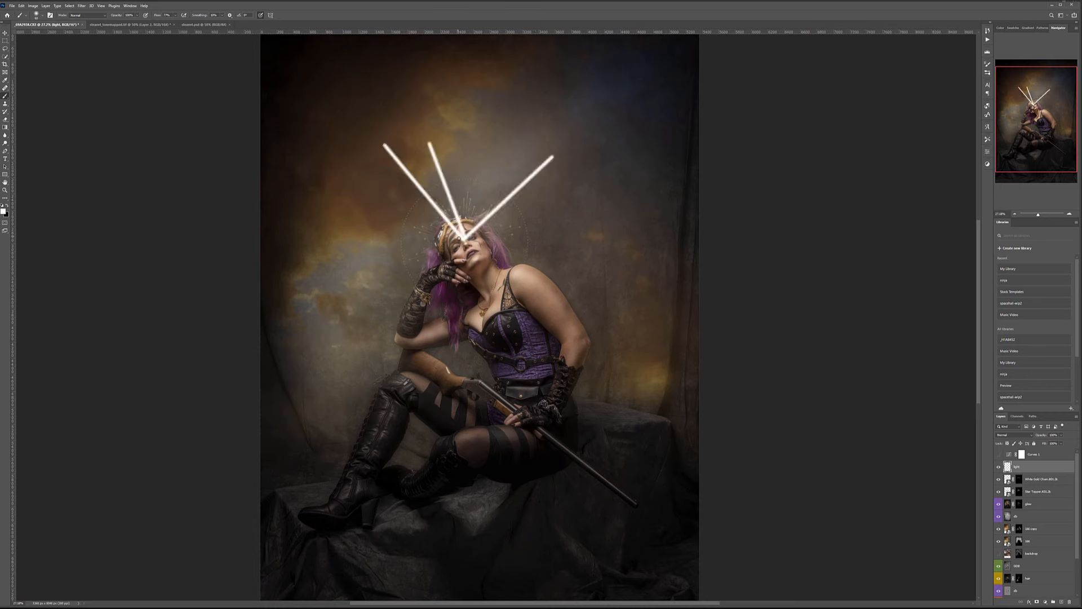
left_click_drag(474, 168, 461, 238)
left_click_drag(355, 220, 461, 237)
left_click_drag(389, 204, 461, 237)
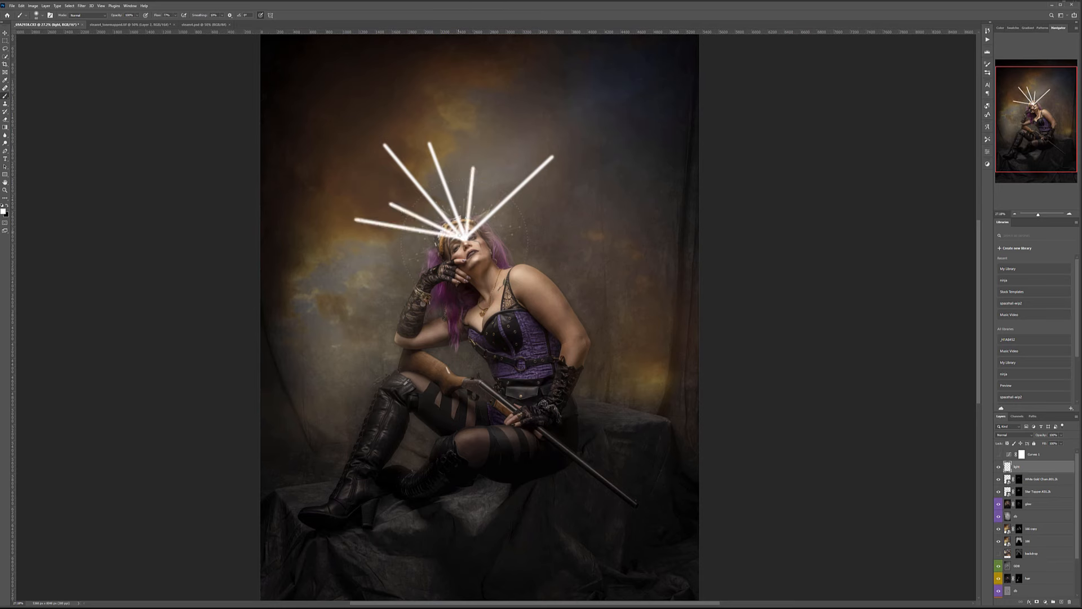
left_click_drag(363, 264, 461, 238)
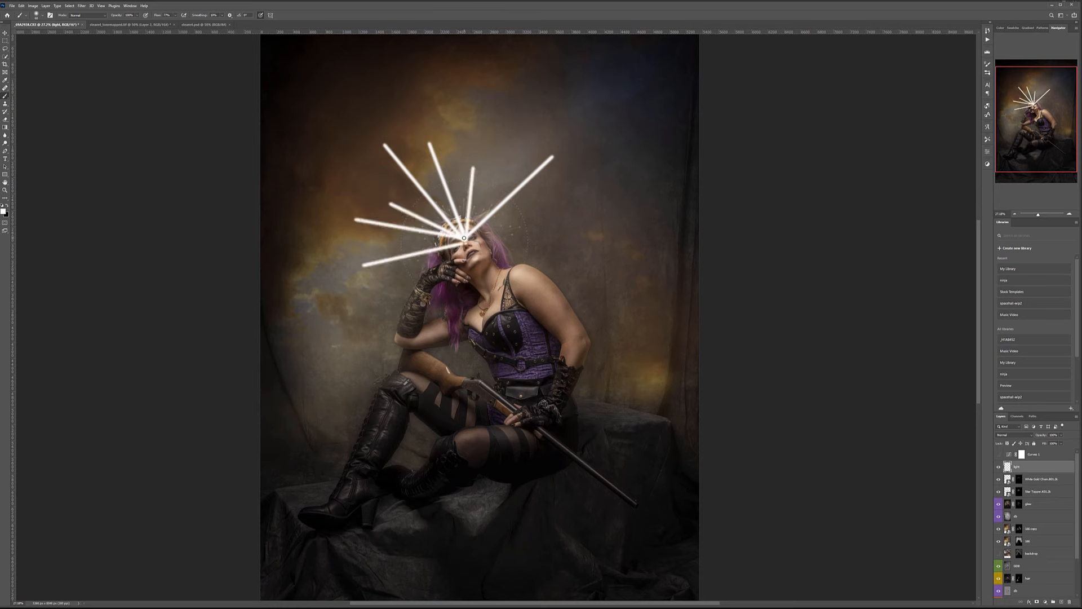
left_click_drag(324, 252, 462, 239)
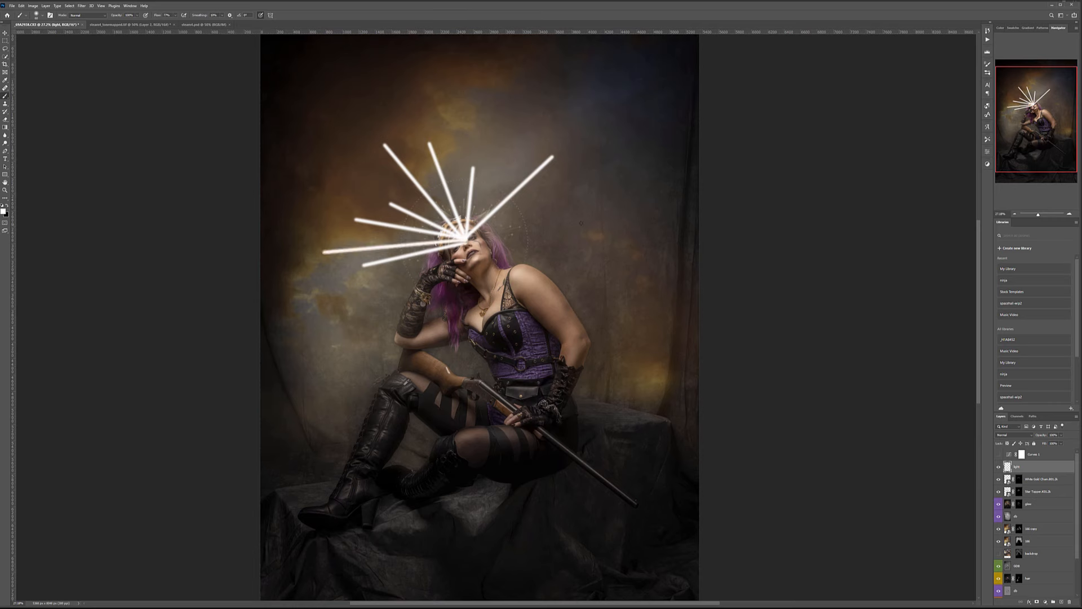
left_click_drag(624, 195, 465, 240)
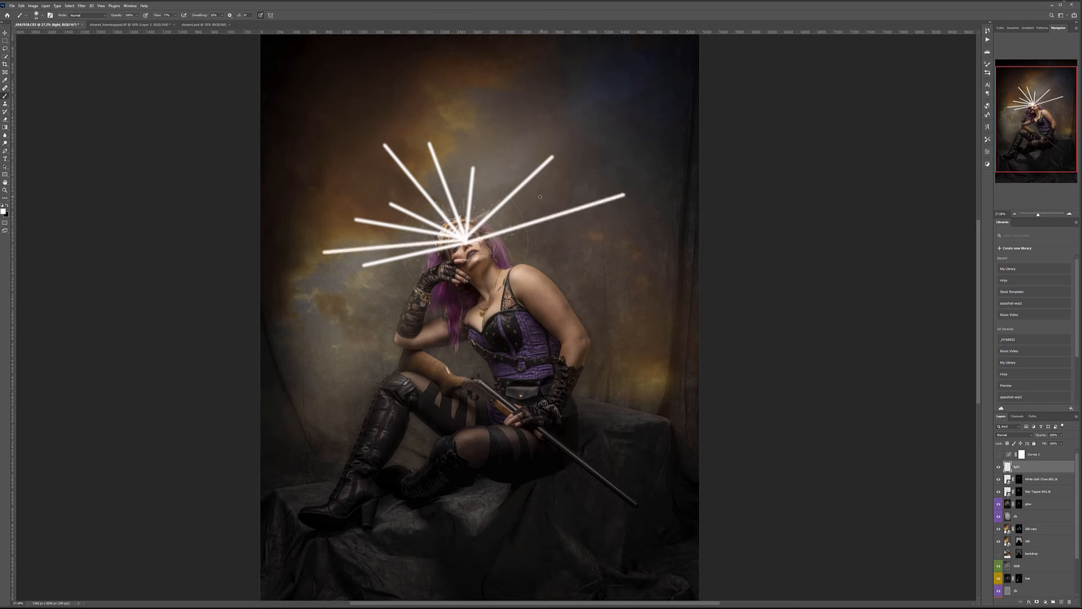
left_click_drag(542, 197, 467, 242)
left_click_drag(563, 252, 468, 241)
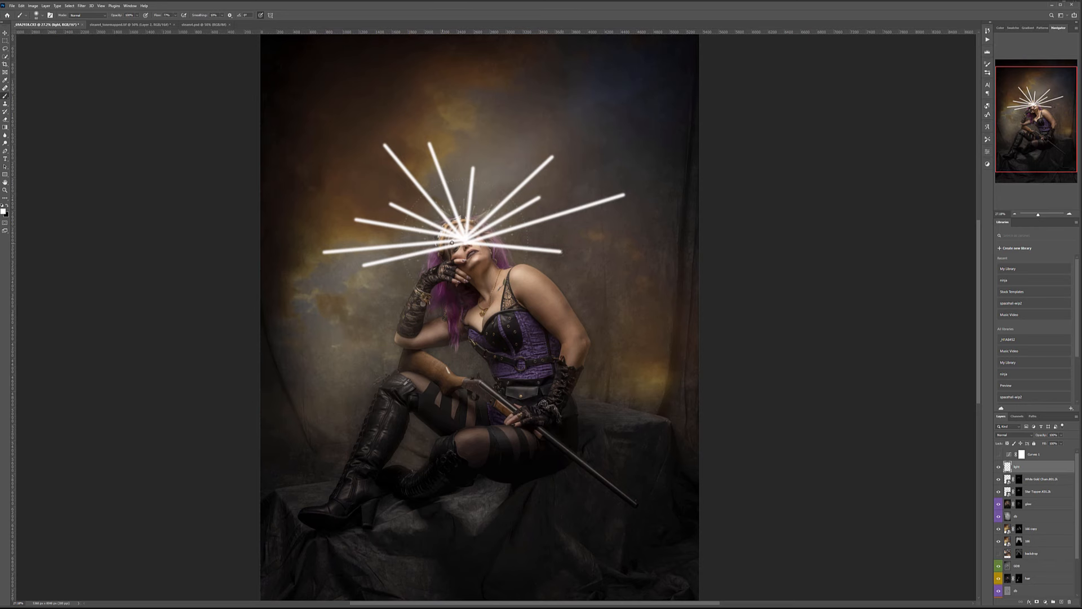
left_click_drag(383, 302, 466, 243)
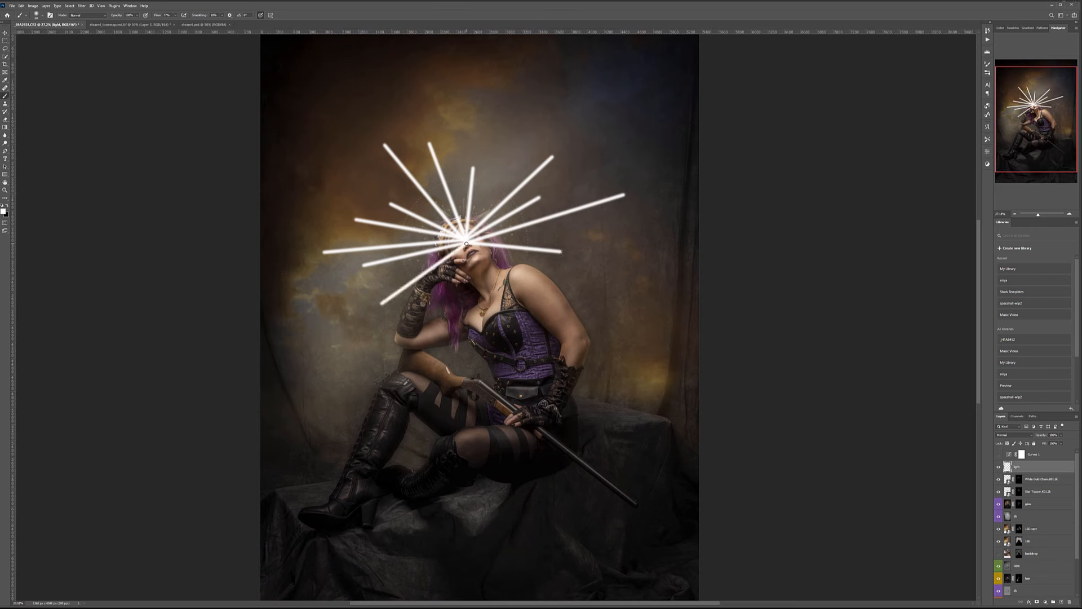
left_click_drag(333, 300, 465, 241)
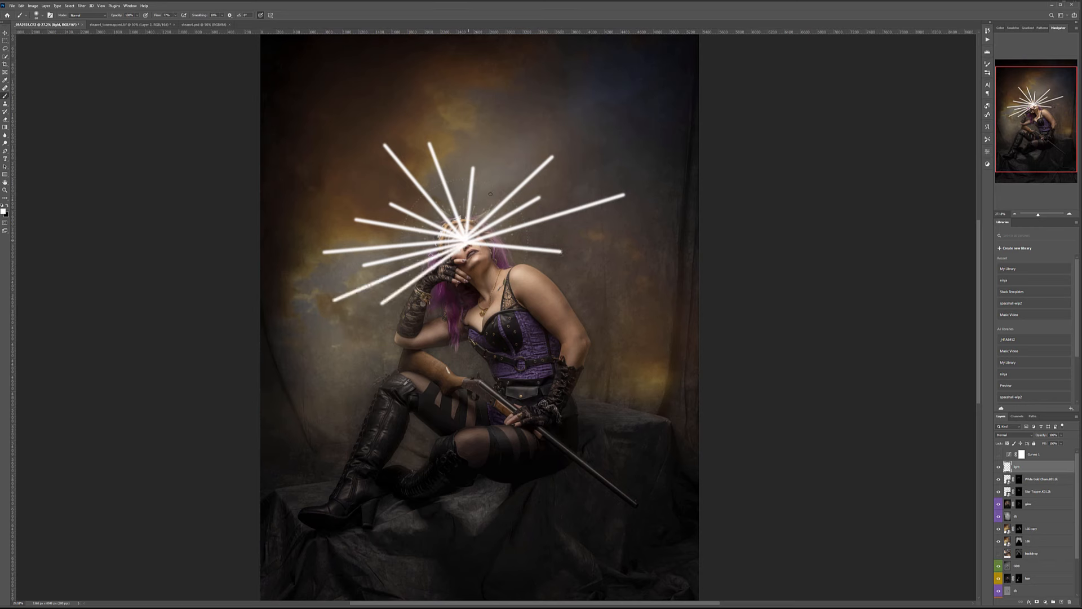
left_click_drag(506, 131, 468, 237)
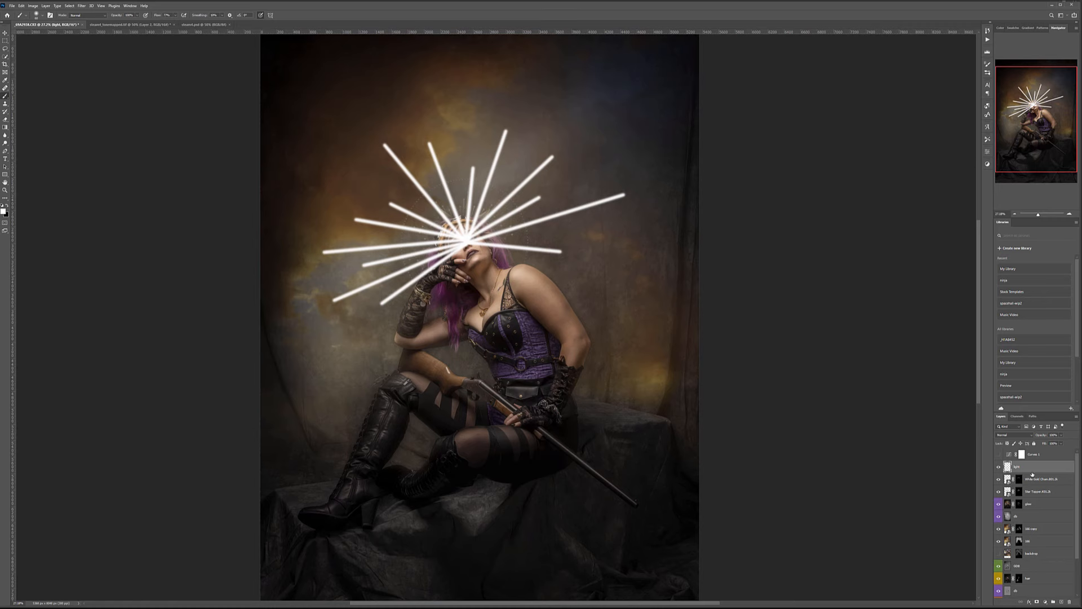
Apply a 55.3 px Gaussian Blur to the rays, comparing before and after.
left_click(81, 6)
mouse_move(141, 83)
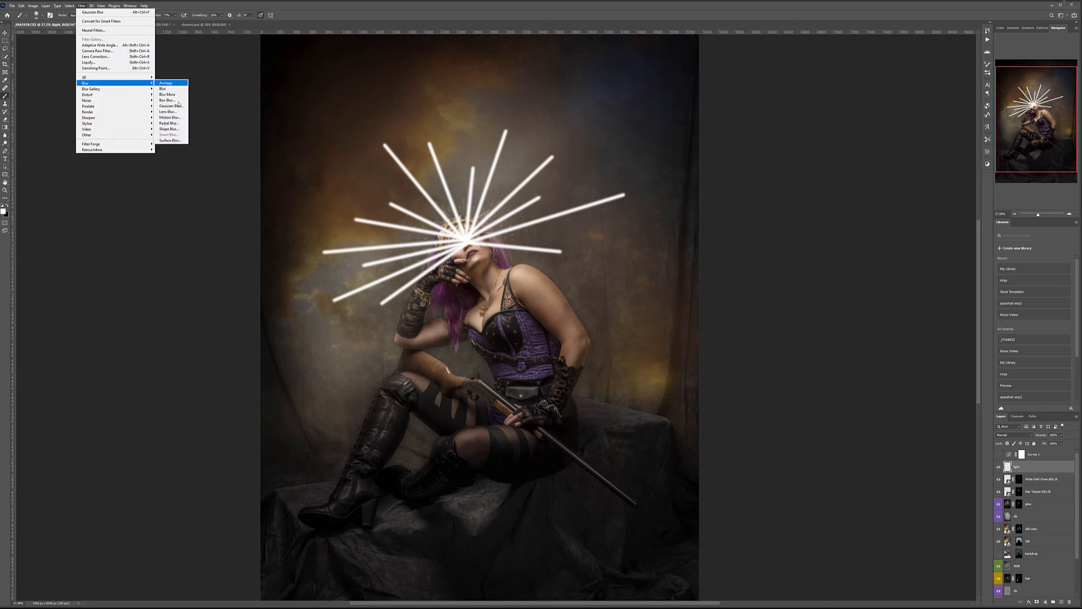
left_click(171, 106)
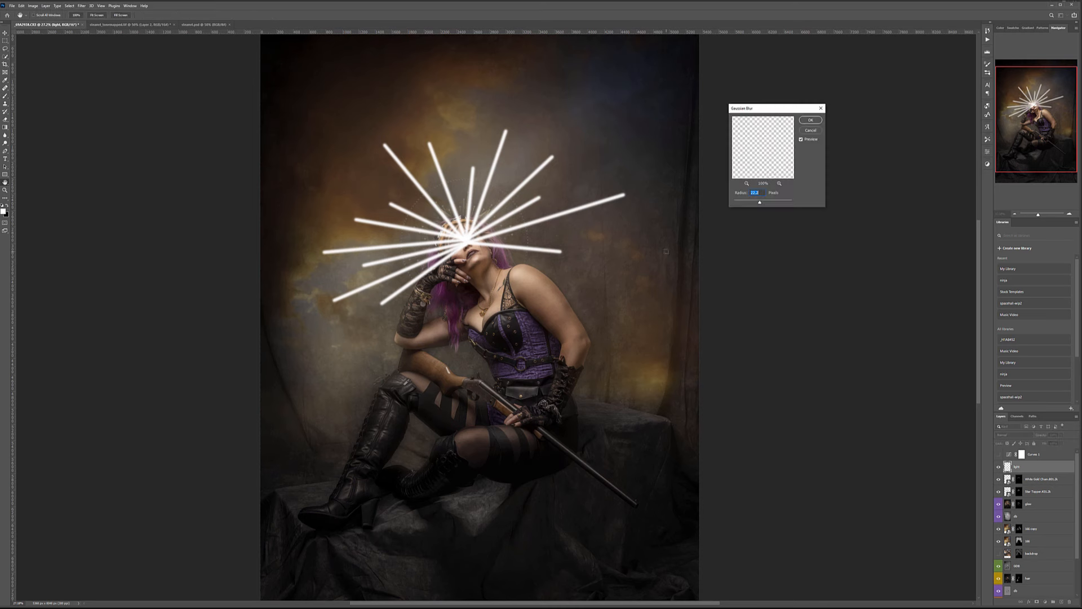
left_click_drag(759, 204, 766, 204)
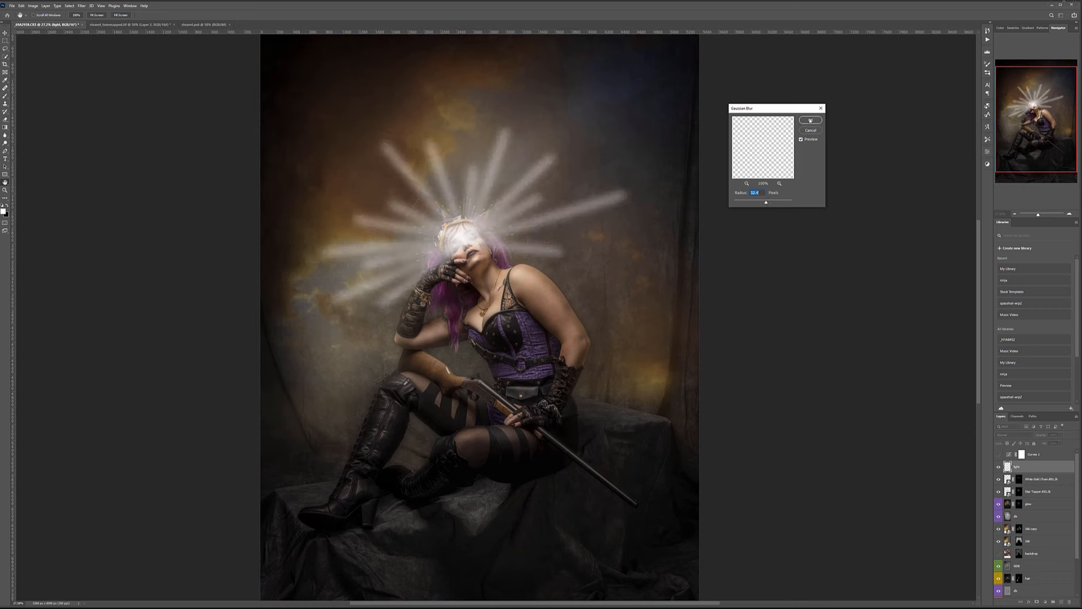
key("Return")
key("b")
key("ctrl+z")
key("ctrl+shift+z")
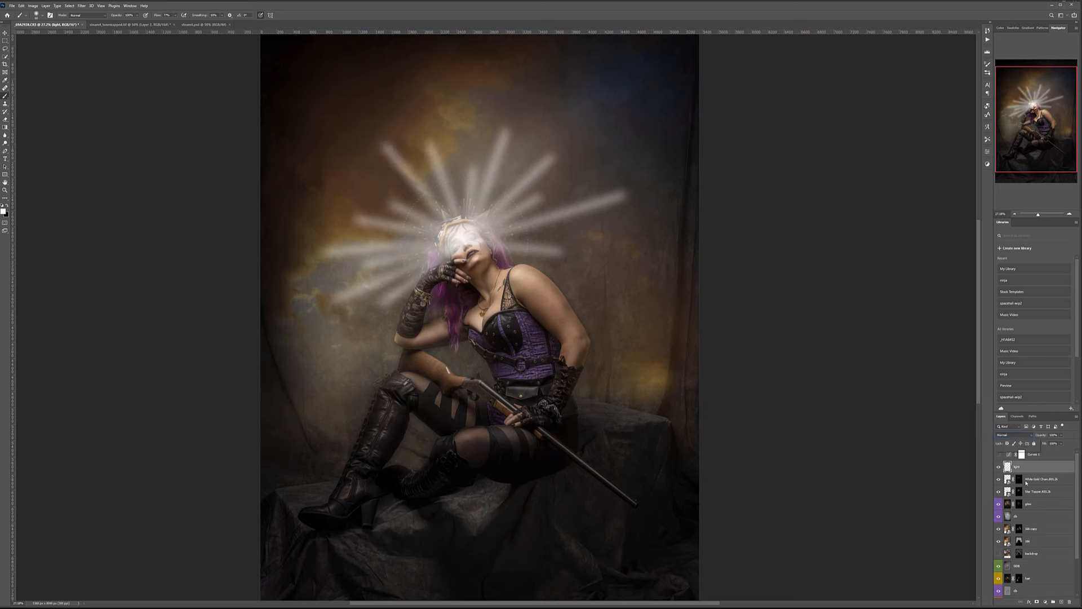
Set the light layer to Soft Light, black-mask it, and paint faint light back at 10% opacity.
left_click(1012, 434)
left_click(1008, 513)
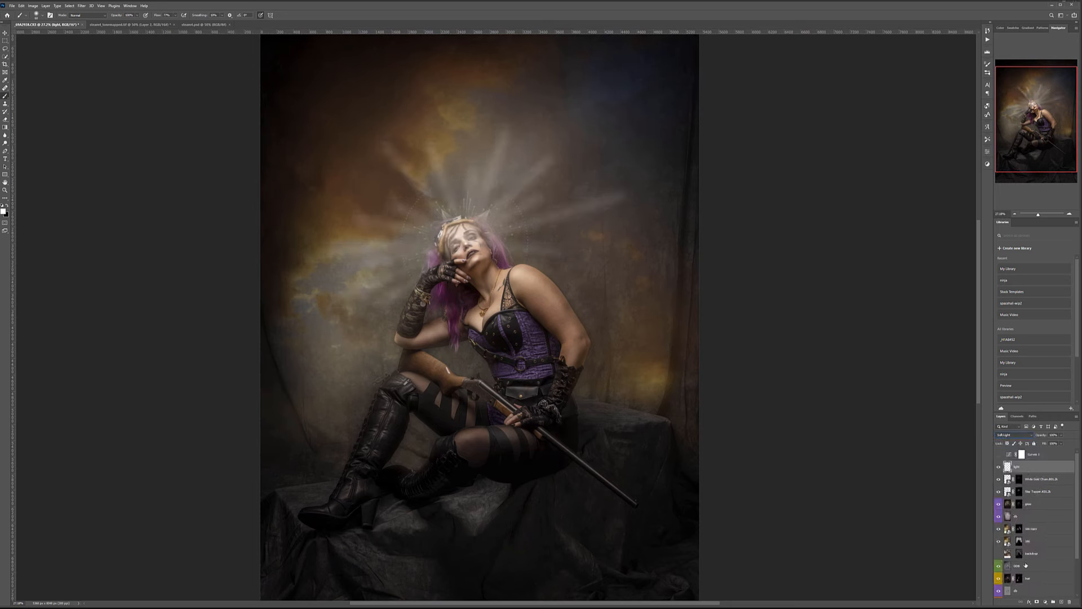
left_click(1037, 602, "alt")
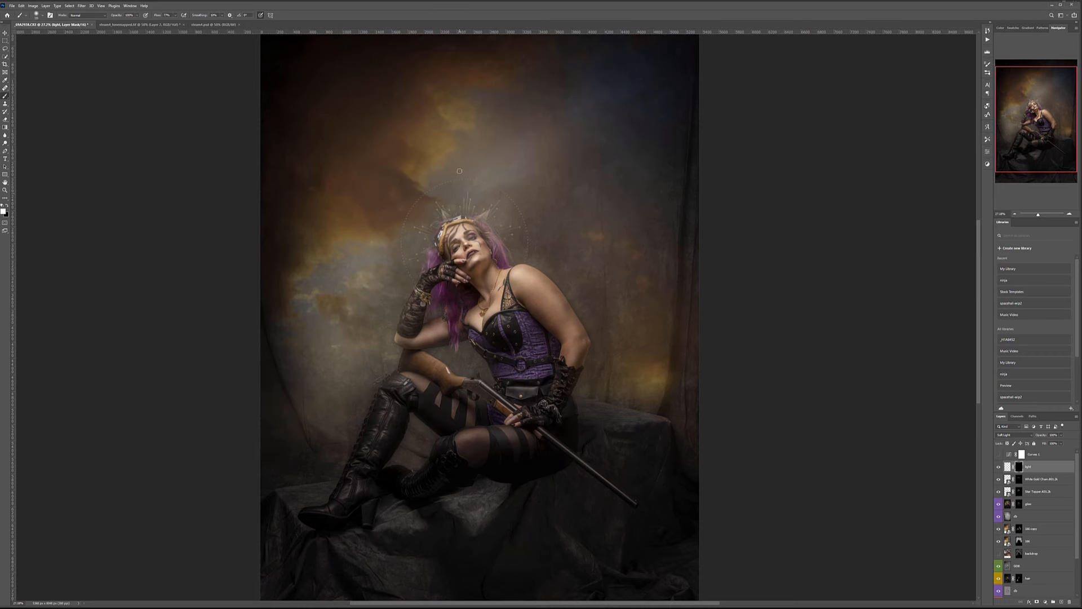
key("1")
key("bracketright")
key("bracketright")
key("bracketright")
key("bracketright")
mouse_move(419, 172)
left_mouse_down()
mouse_move(579, 199)
mouse_move(499, 181)
mouse_move(543, 225)
left_mouse_up()
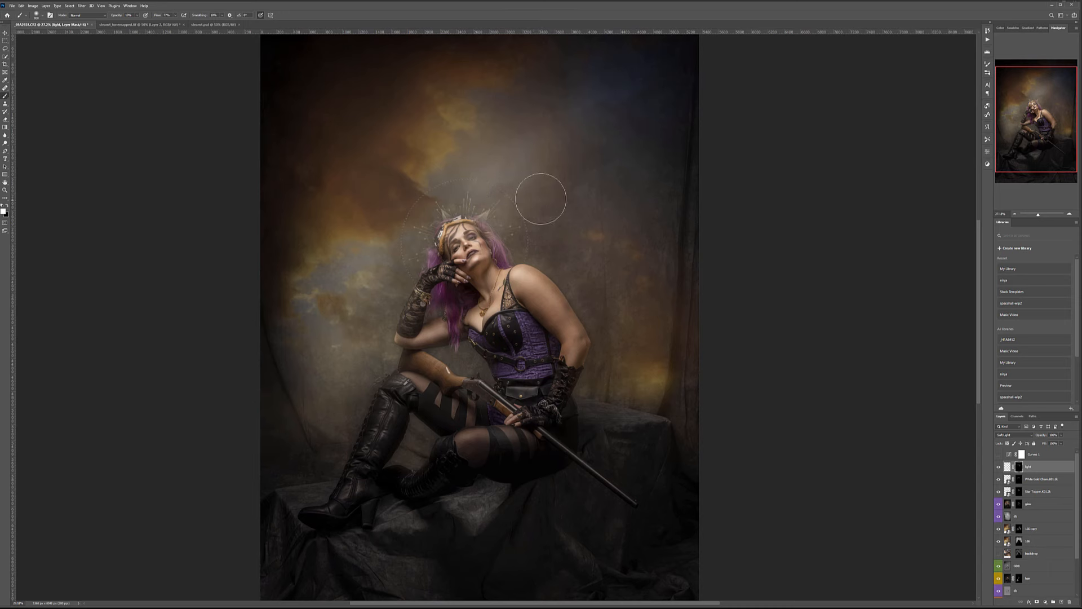
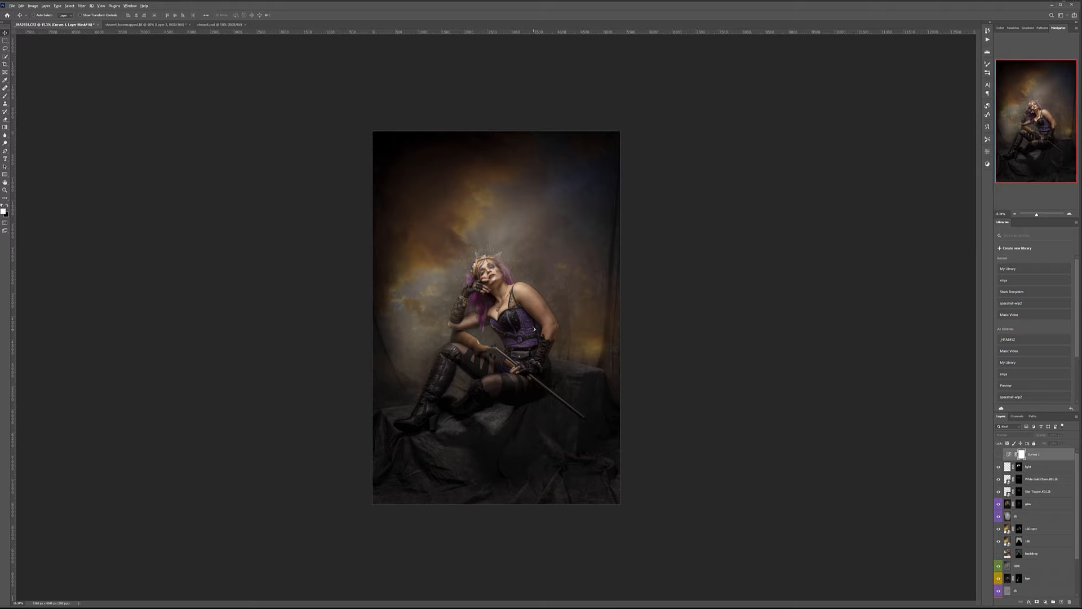
Make the light layer the working layer with Alt+[ after reviewing the composite.
scroll(535, 333, "up", 7)
scroll(535, 332, "down", 5)
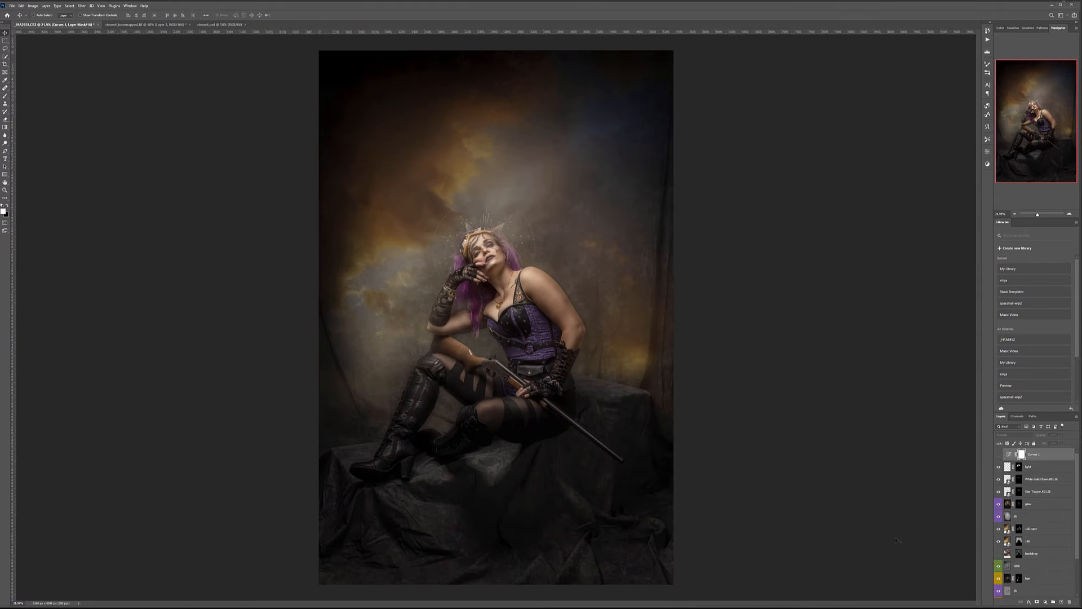
key("alt+bracketleft")
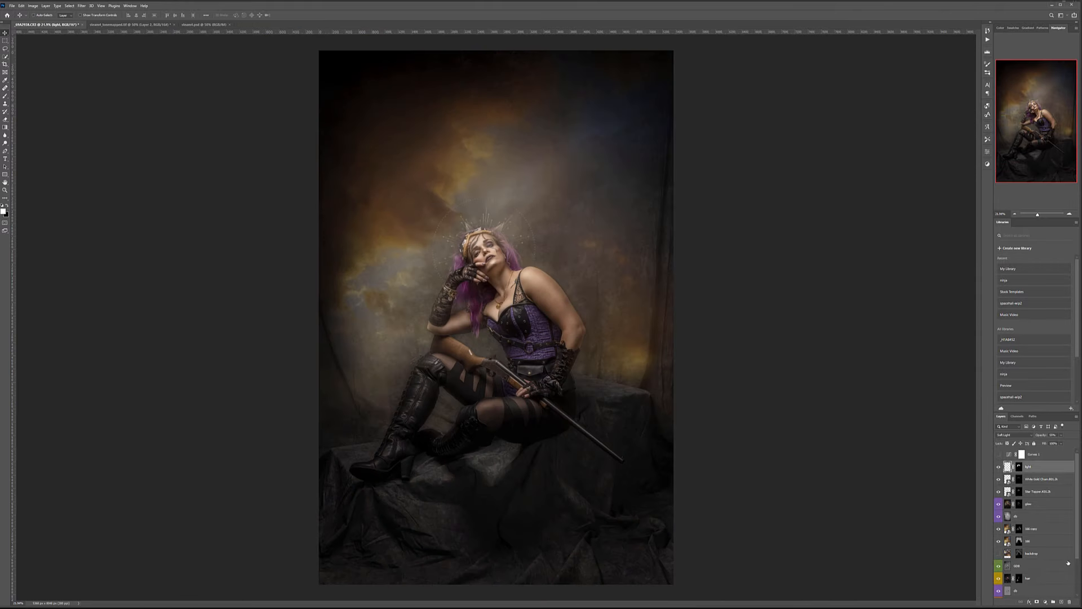
Add a new layer above light and name it 'smoke'.
left_click(1062, 600)
double_click(1022, 468)
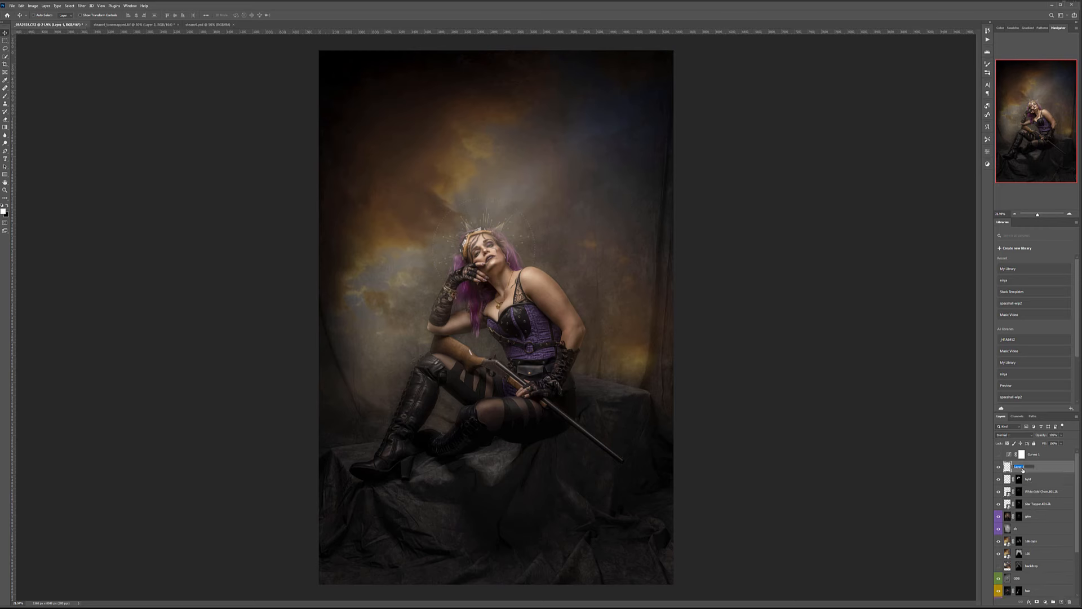
type("smoke")
key("Return")
Stamp smoke onto the rifle barrel with the 1362 px smoke2 brush, undoing a misplaced stamp.
key("b")
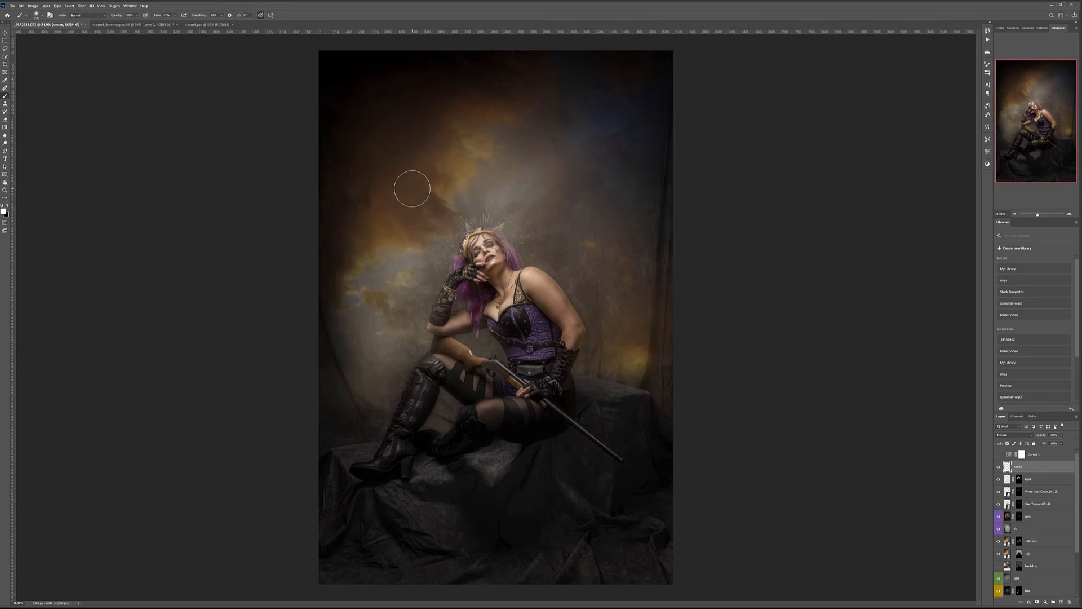
right_click(507, 238)
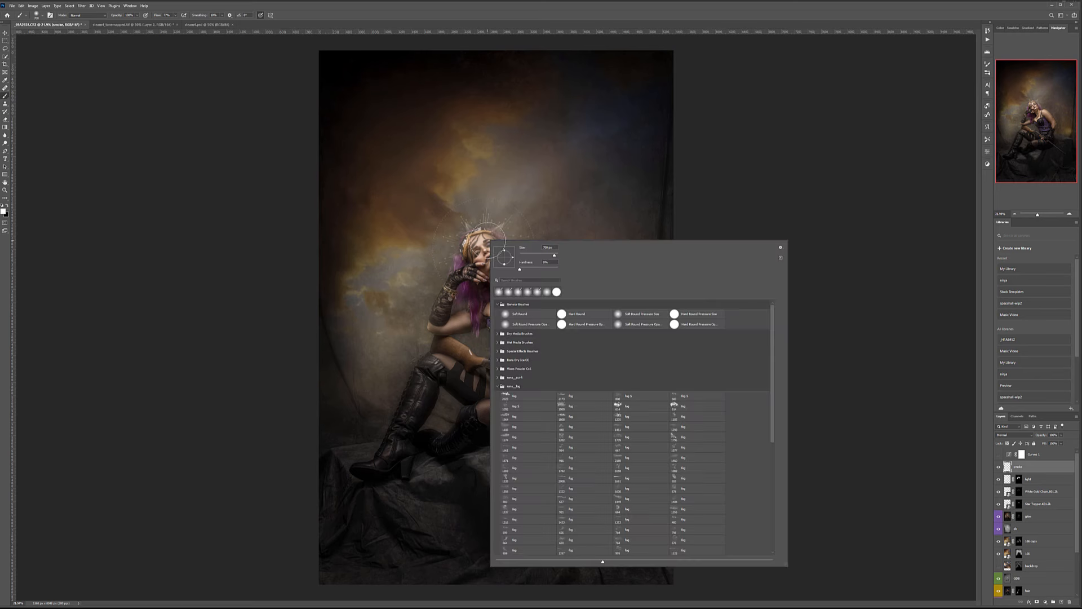
left_click(497, 385)
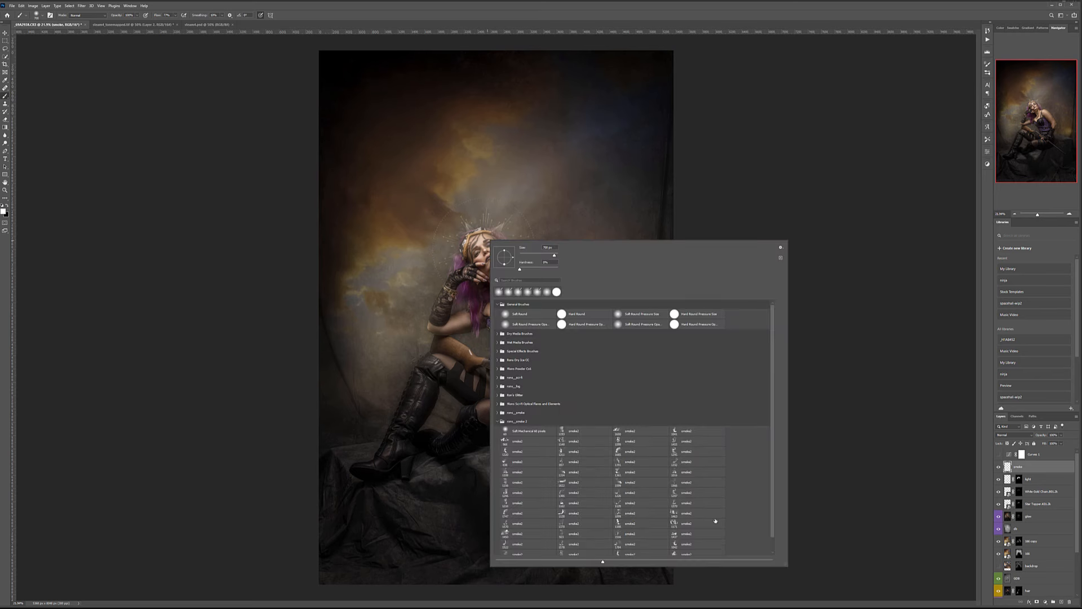
scroll(700, 518, "down", 1)
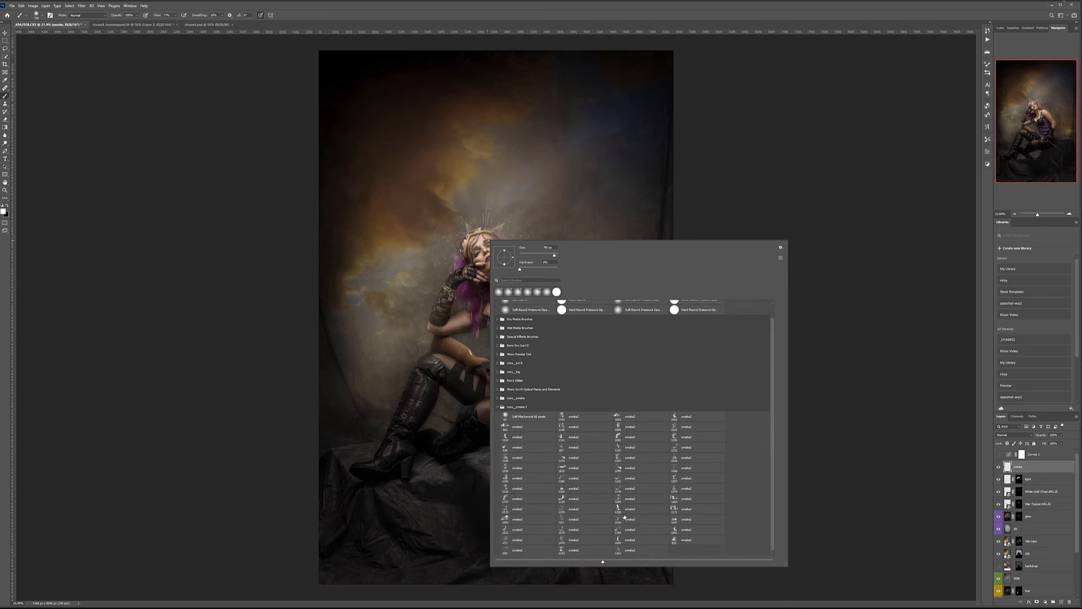
left_click(621, 550)
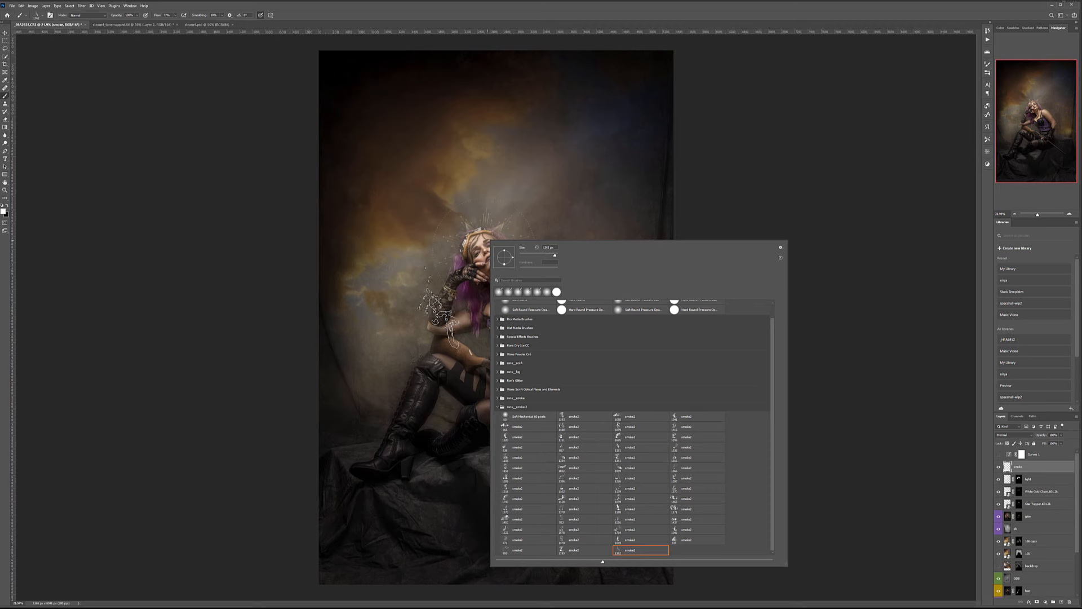
left_click(439, 313)
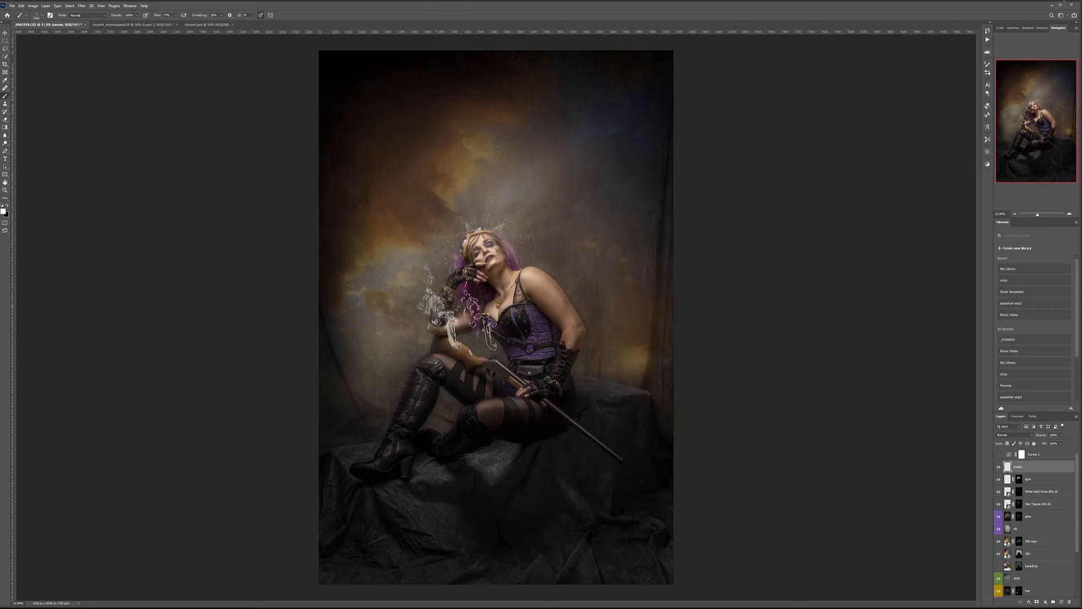
key("ctrl+z")
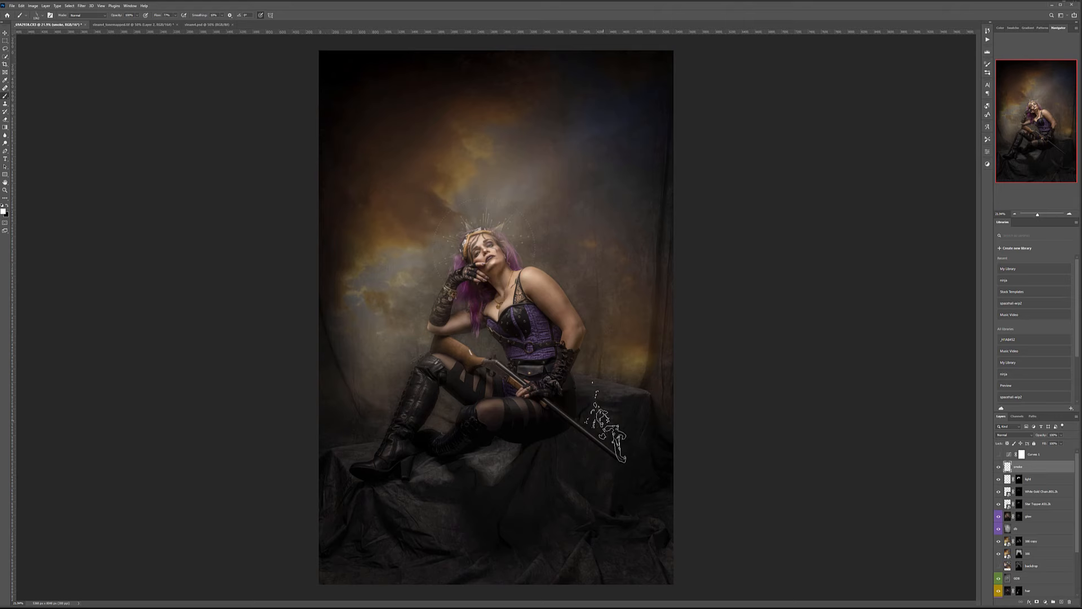
left_click(605, 426)
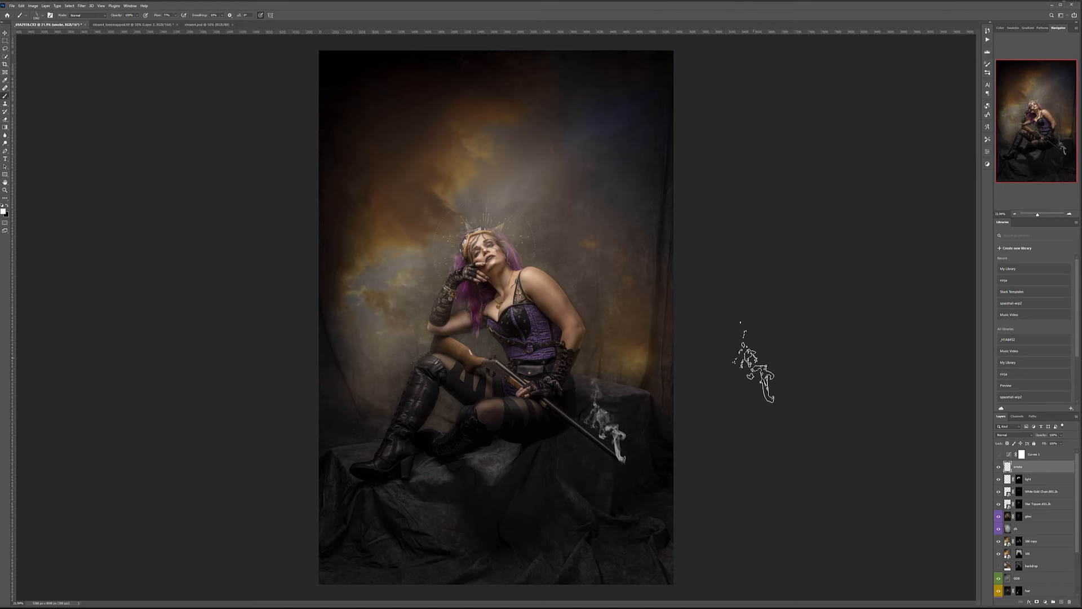
Rotate and move the smoke so it rises from the barrel tip.
key("ctrl+t")
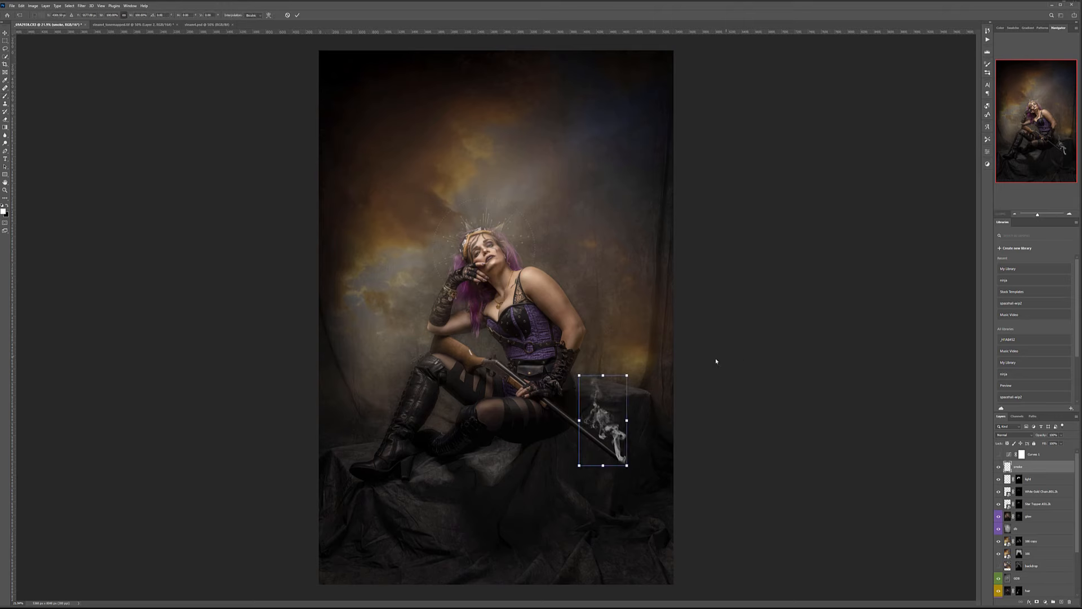
left_click_drag(684, 367, 697, 407)
mouse_move(621, 405)
left_mouse_down()
mouse_move(642, 400)
mouse_move(633, 423)
left_mouse_up()
key("Return")
key("b")
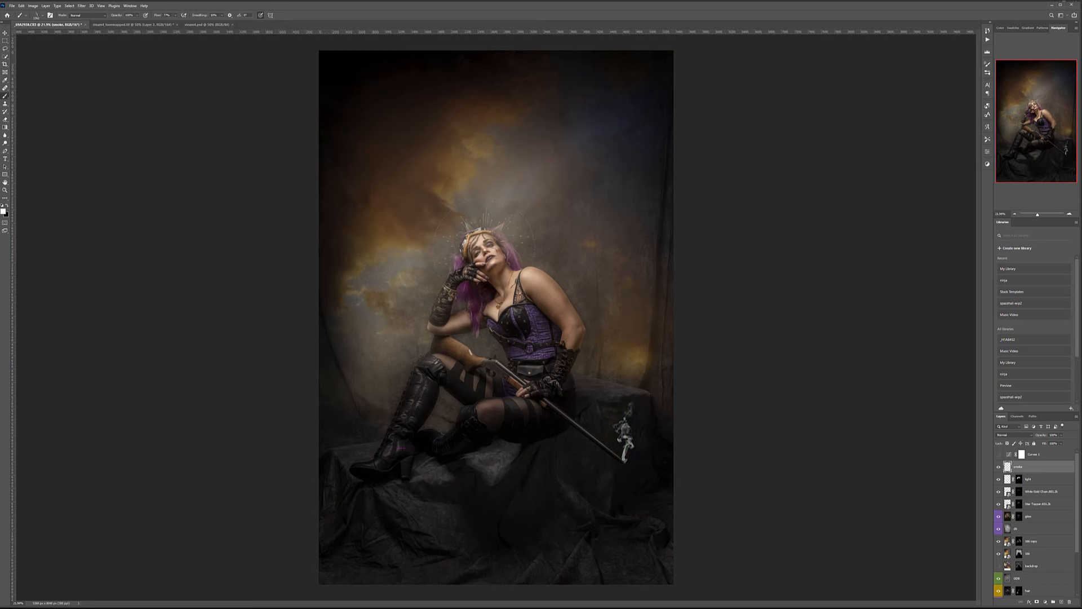
key("v")
left_click_drag(627, 439, 663, 472)
key("ctrl+t")
left_click_drag(684, 258, 654, 246)
left_click_drag(626, 388, 601, 387)
Apply the smoke transform and fade the smoke layer to 13% opacity.
key("Return")
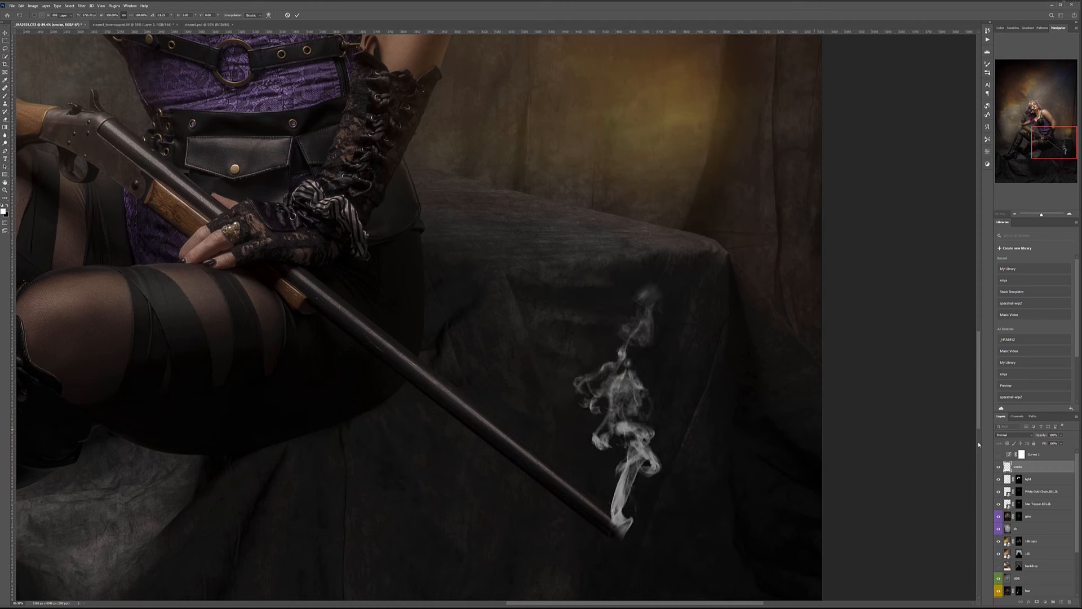
left_click(1061, 435)
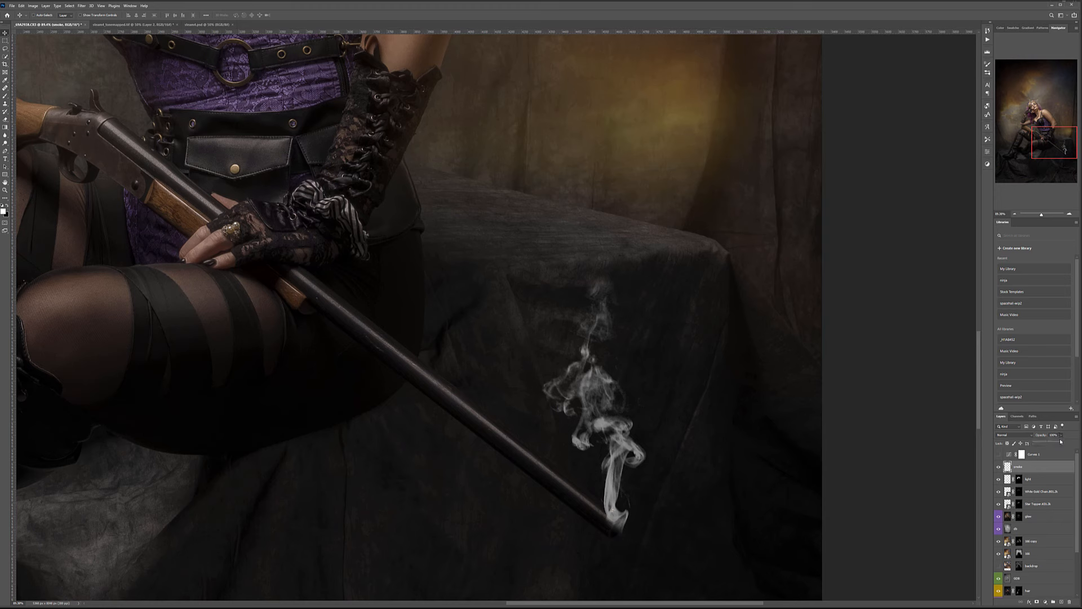
left_click_drag(1035, 444, 1040, 444)
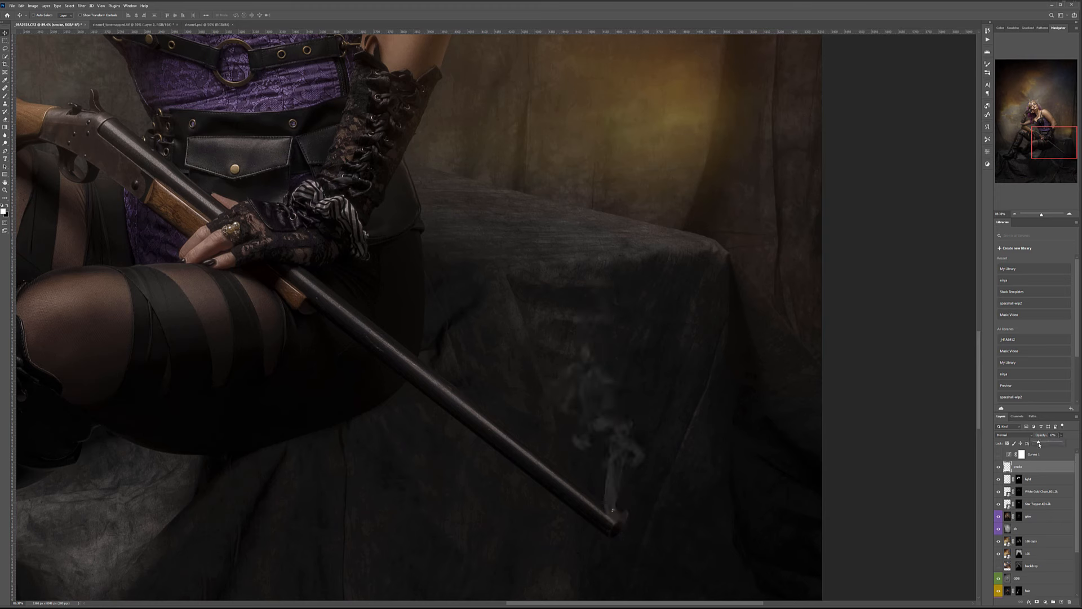
scroll(553, 406, "down", 8)
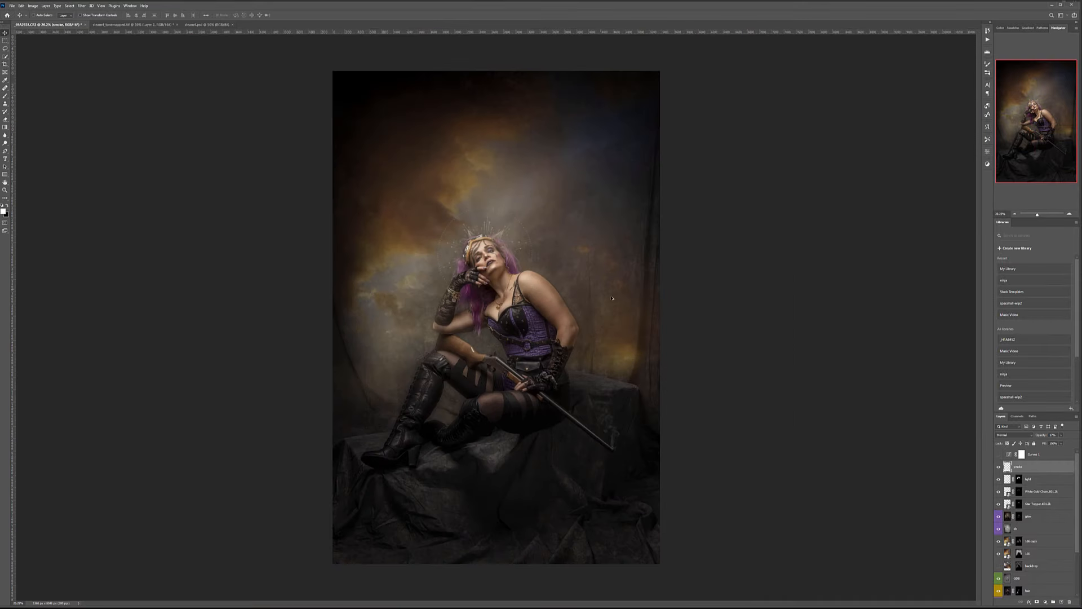
left_click(1063, 436)
left_click_drag(1049, 443, 1050, 444)
Zoom in on her shoulder, then add an empty layer above smoke.
left_click_drag(524, 289, 574, 286)
left_click_drag(679, 258, 692, 260)
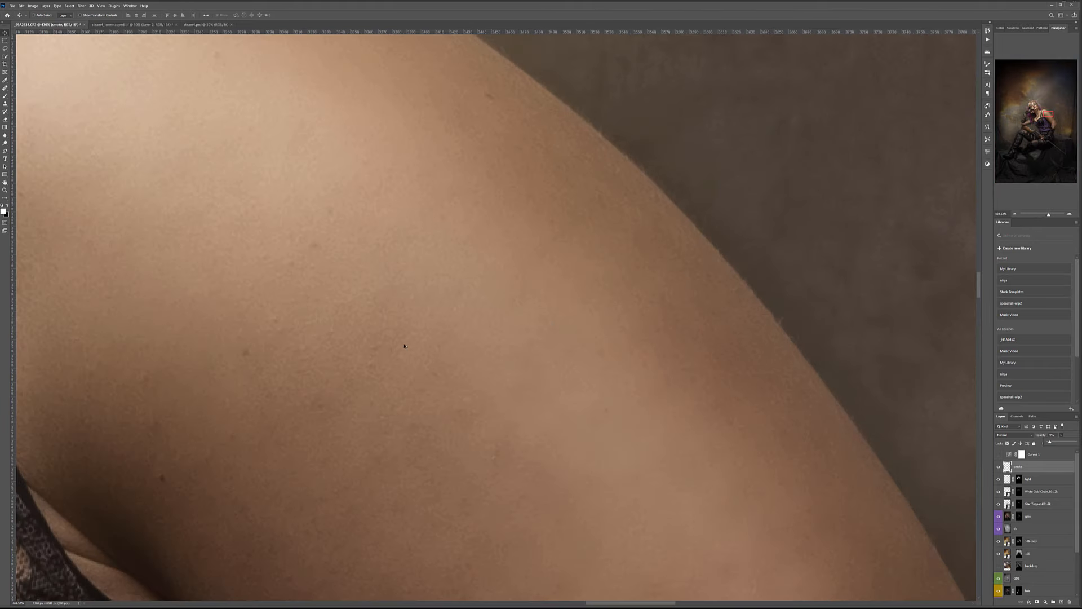
scroll(404, 345, "down", 10)
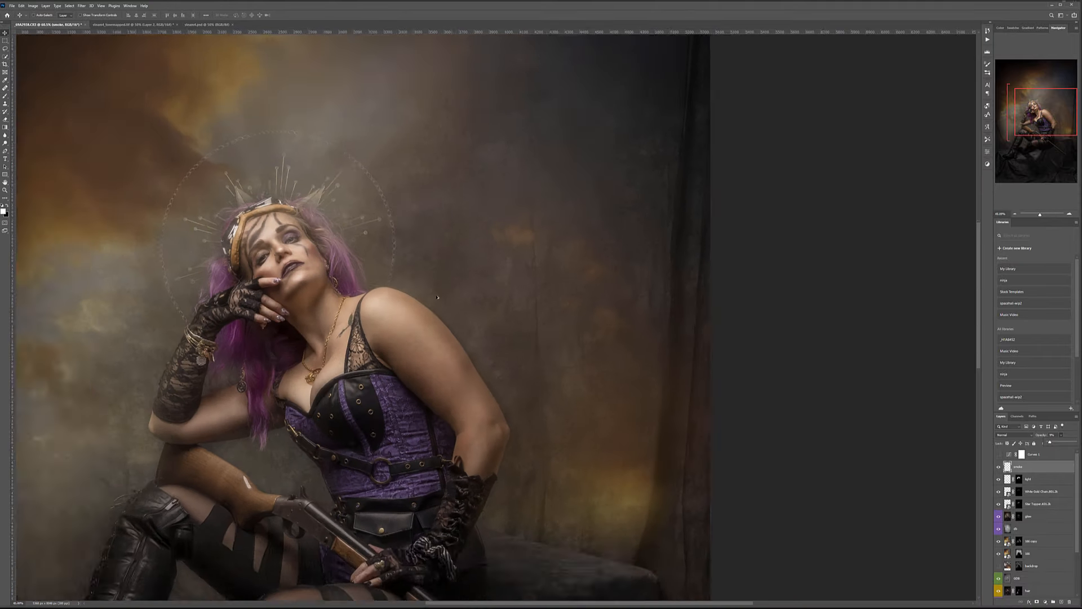
scroll(438, 297, "down", 3)
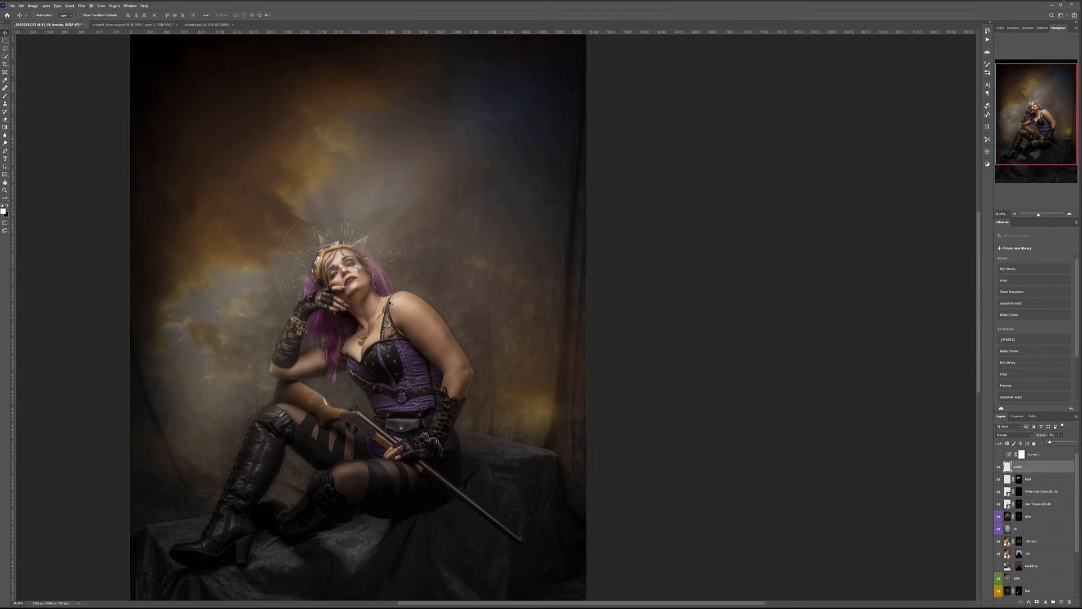
left_click(1053, 602)
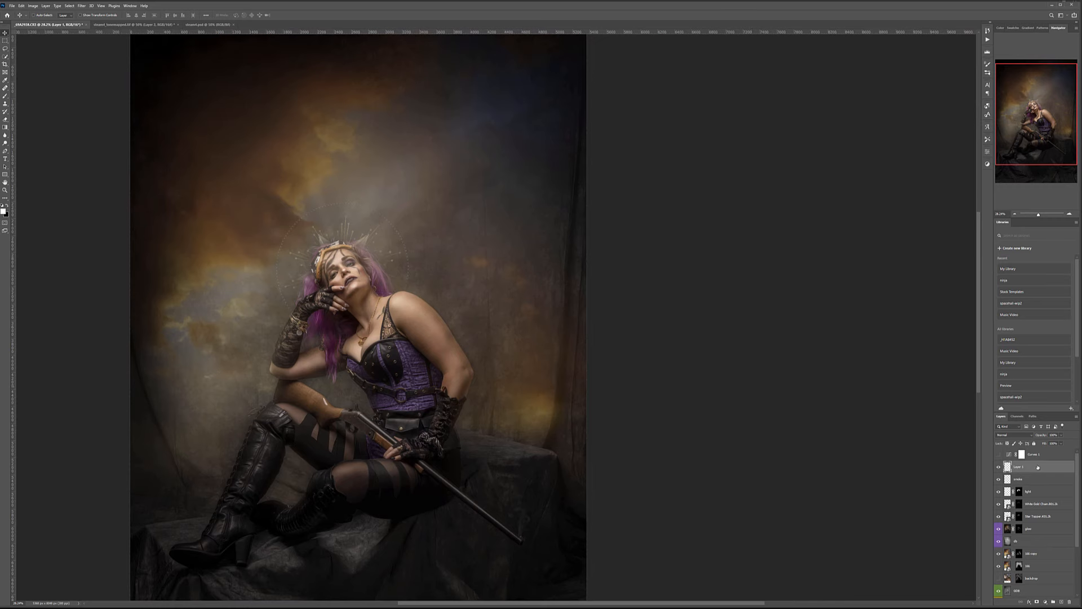
Rename the new layer 'grain' and fill it with 50% gray.
double_click(1018, 466)
left_click(1045, 470)
key("shift+F5")
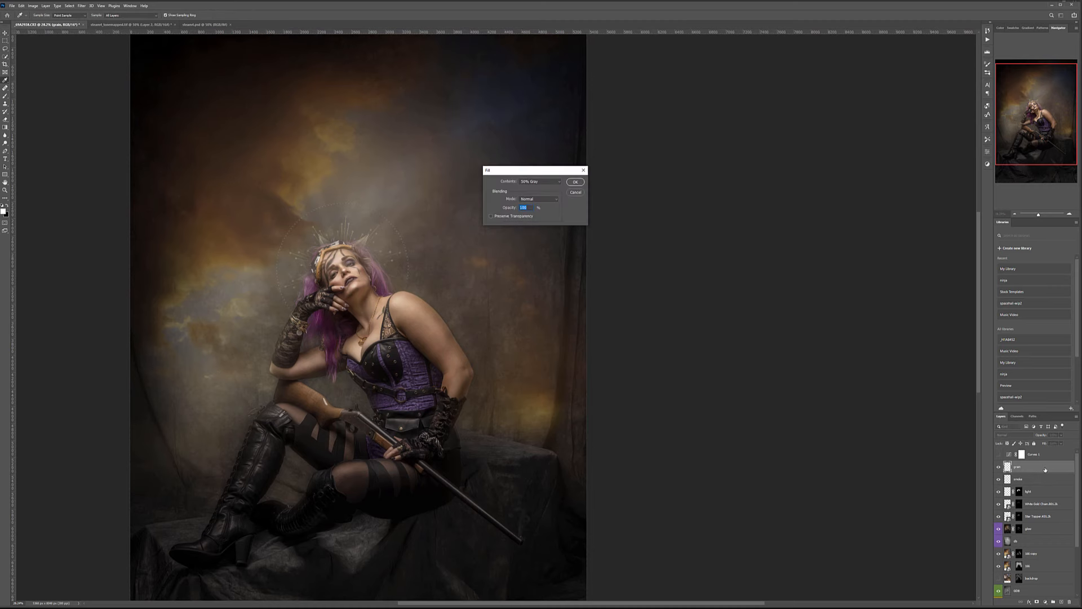
left_click(575, 182)
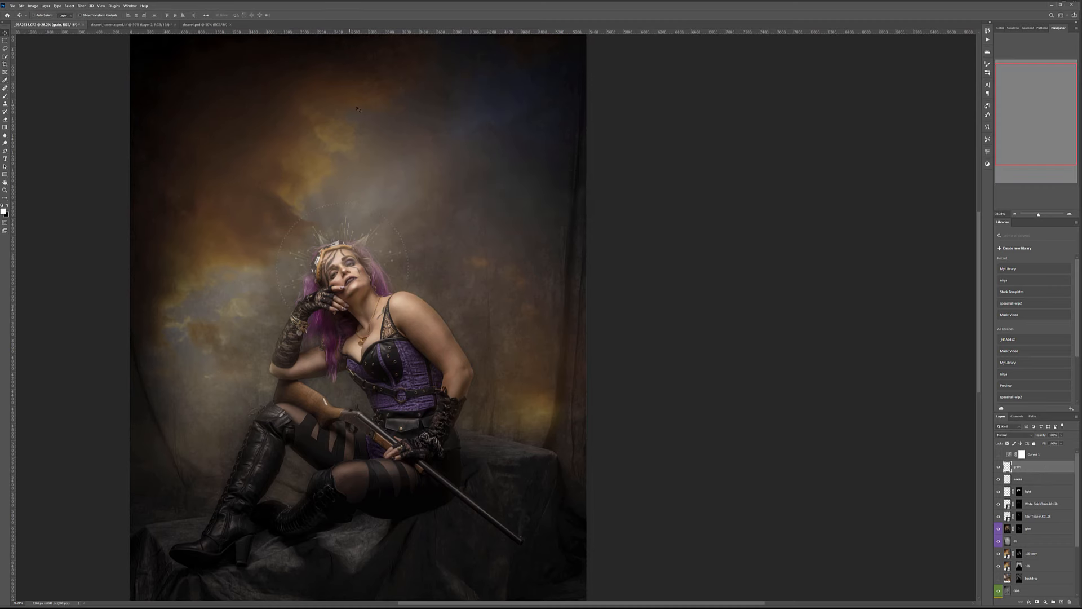
Add monochromatic noise of amount 15 to the gray layer.
left_click(80, 6)
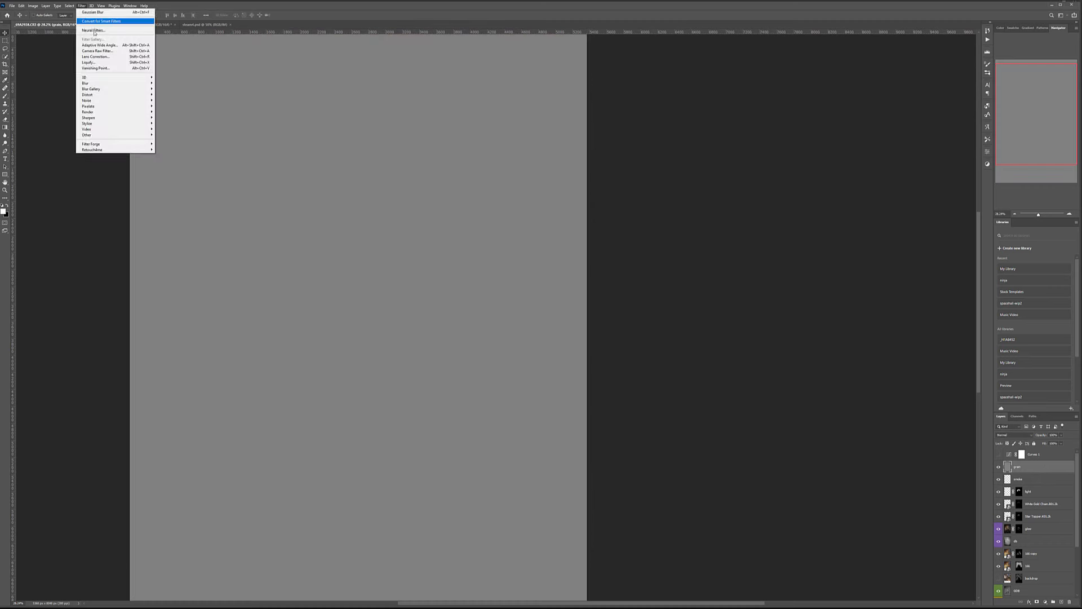
mouse_move(130, 100)
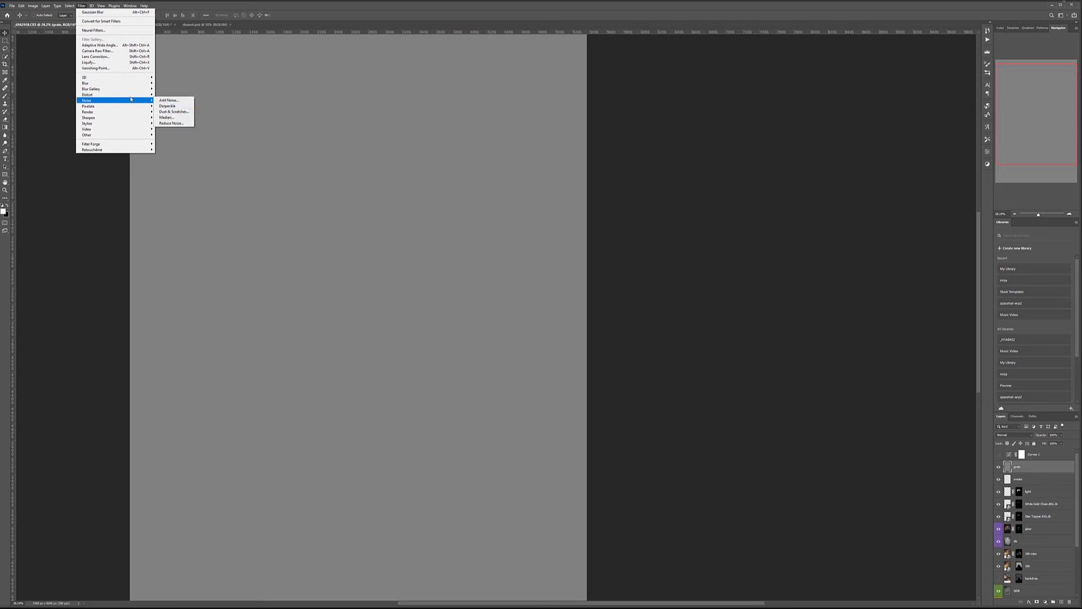
left_click(169, 100)
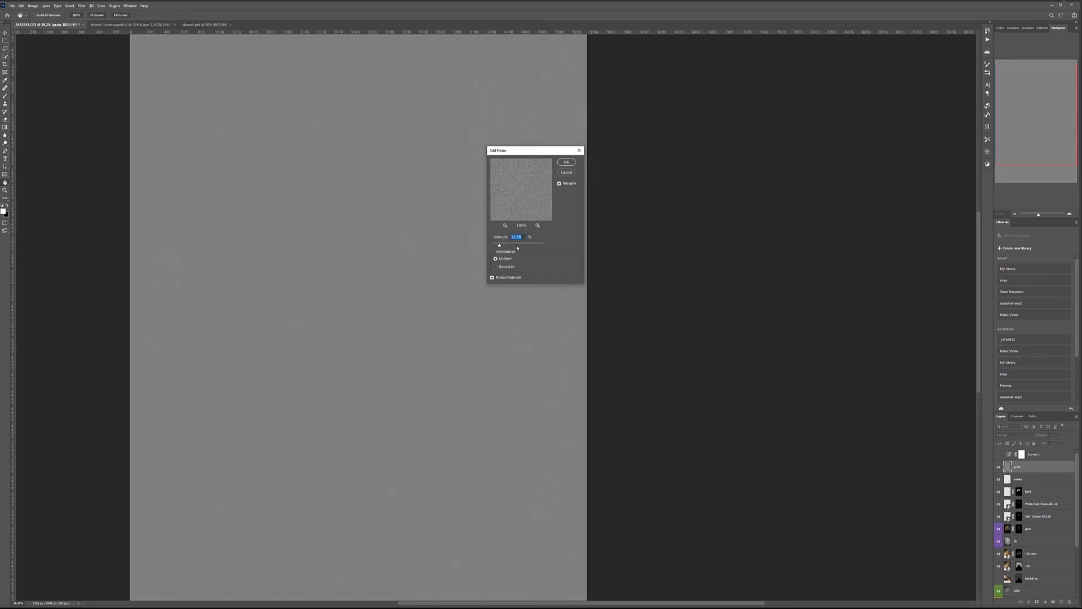
type("1")
left_click(566, 163)
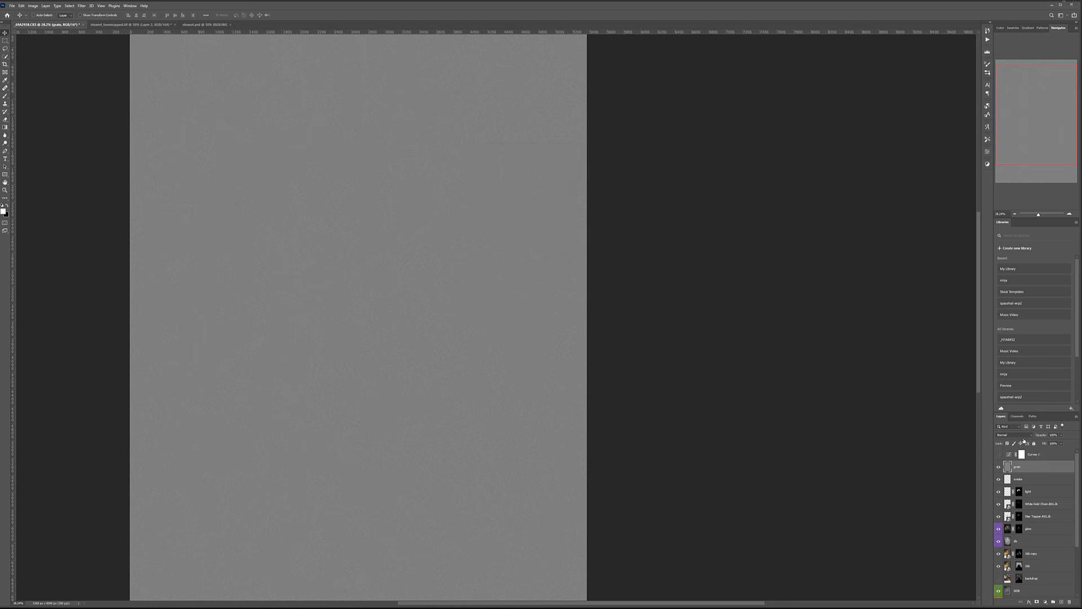
Blend the grain layer in Soft Light and lower its opacity.
left_click(1020, 436)
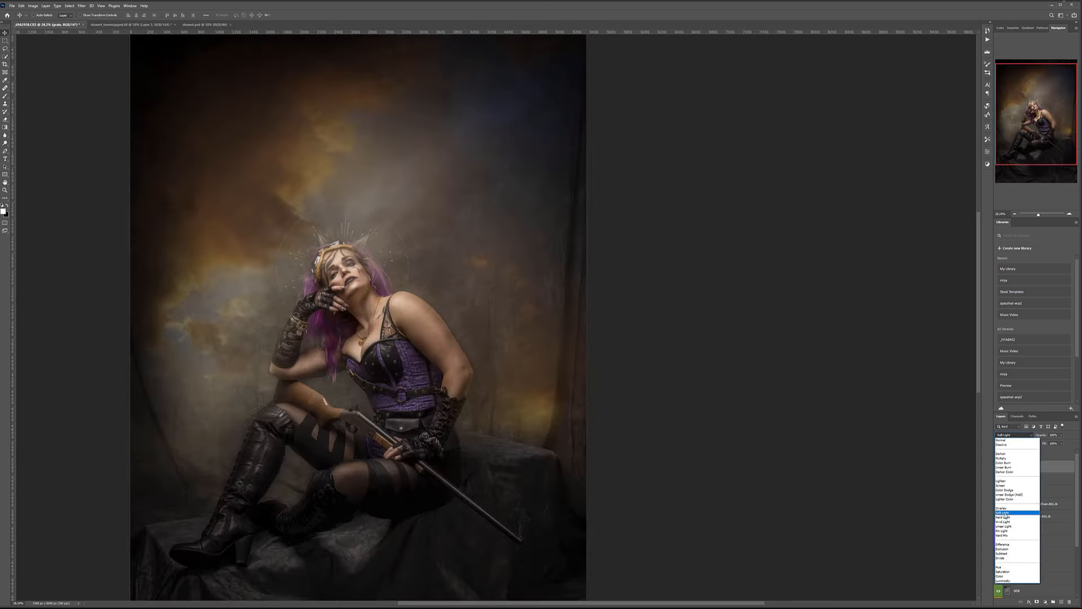
left_click(1002, 513)
scroll(406, 301, "up", 6)
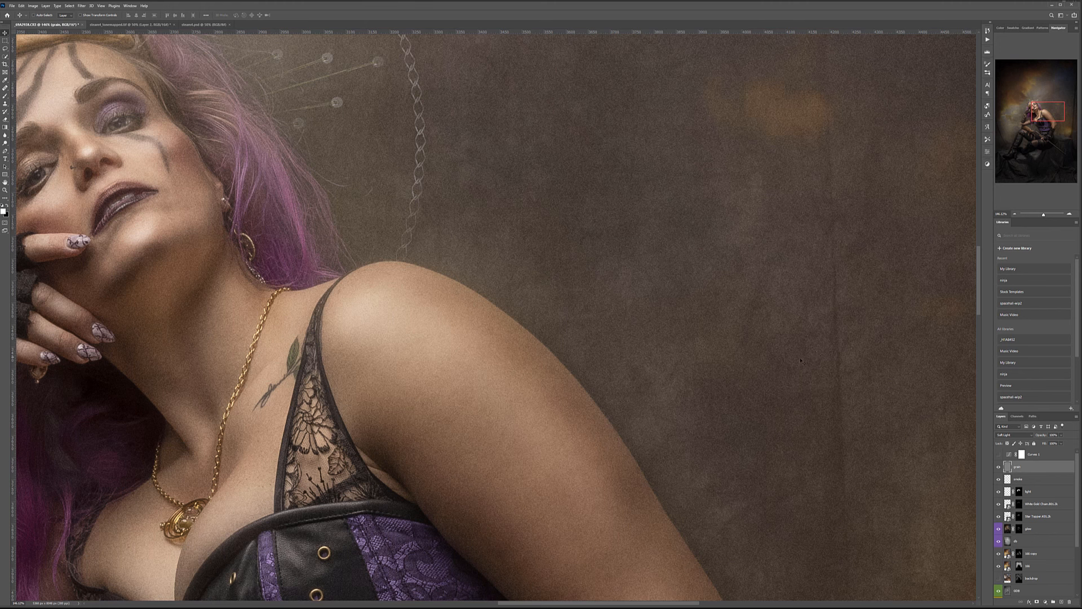
left_click(1062, 443)
scroll(498, 374, "down", 4)
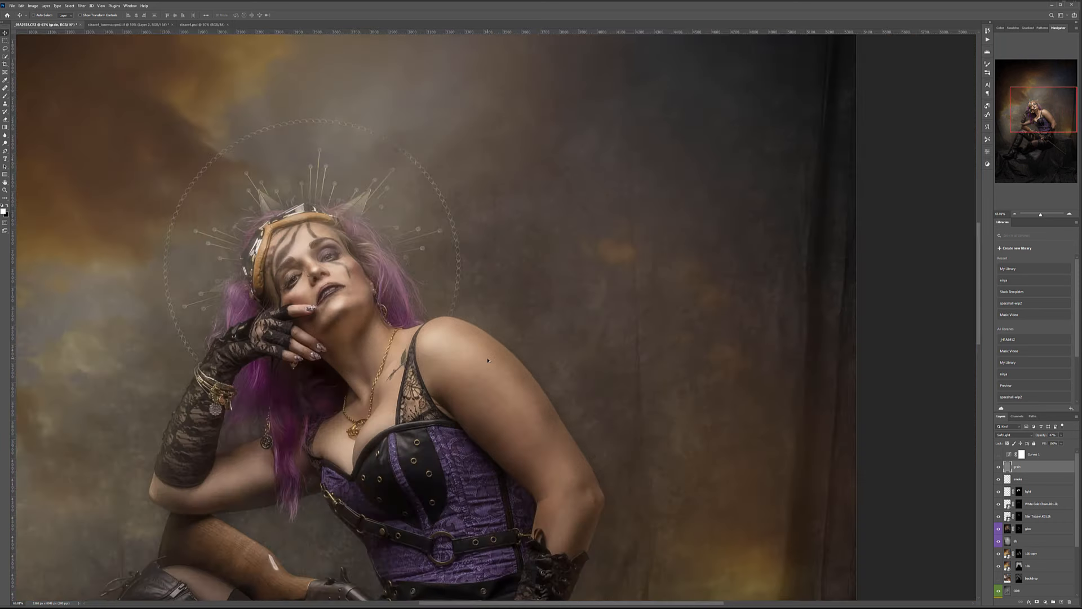
scroll(490, 362, "down", 5)
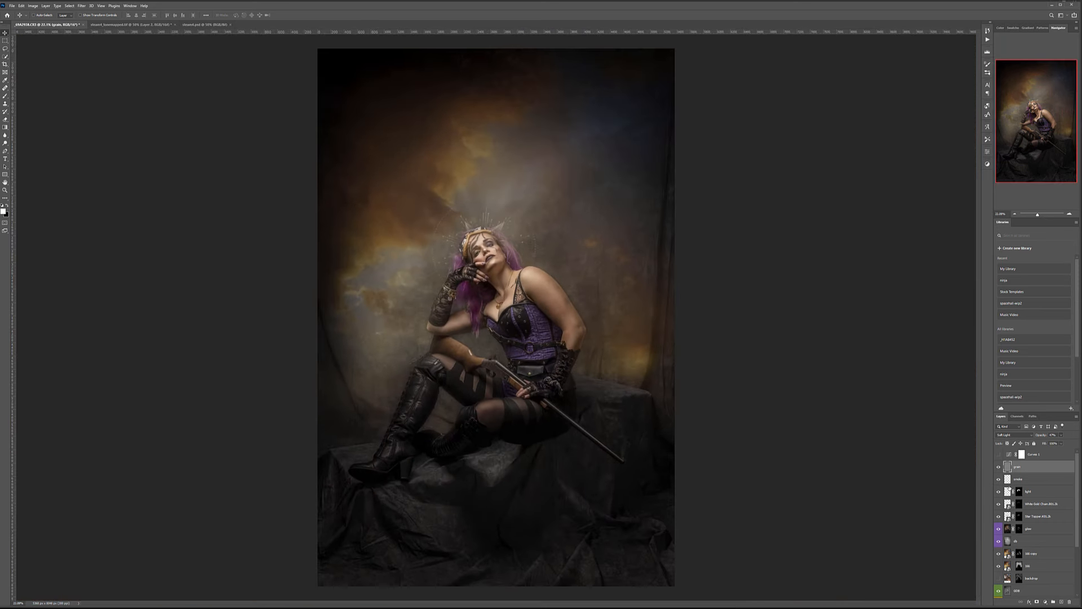
Add a Selective Color layer; in Blacks raise Black to +17, lowering Yellow and Magenta.
left_click(1045, 602)
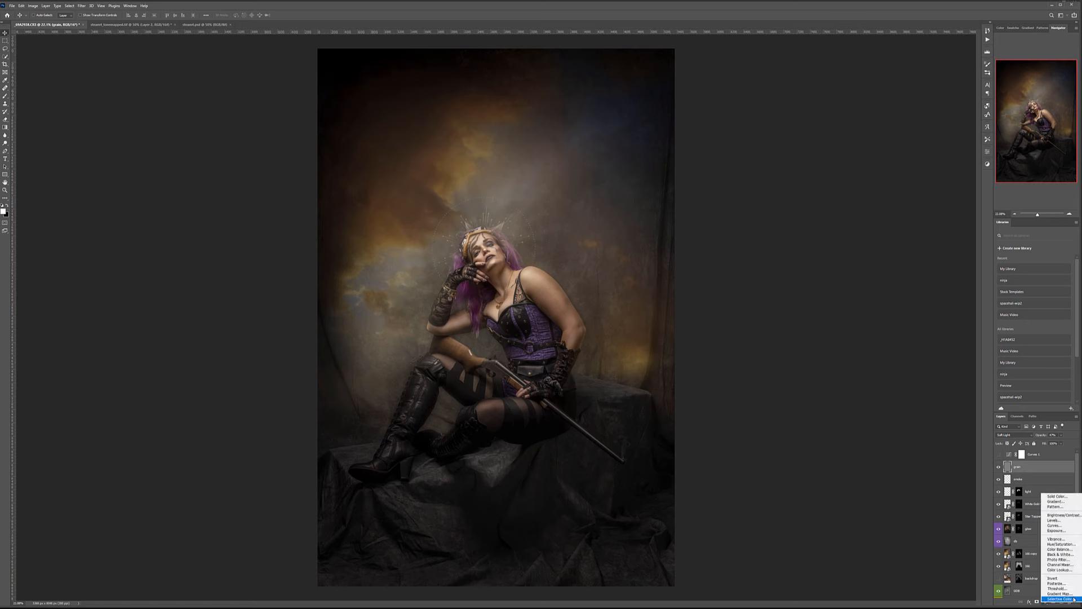
left_click(1073, 598)
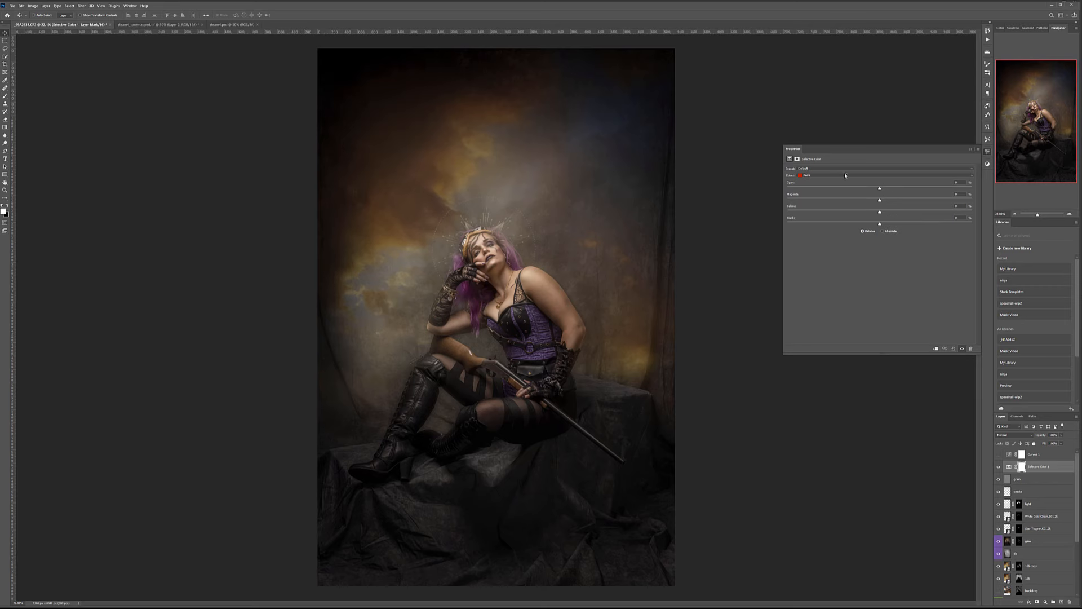
left_click(845, 174)
left_click(879, 218)
mouse_move(880, 224)
left_mouse_down()
mouse_move(895, 225)
mouse_move(877, 225)
left_mouse_up()
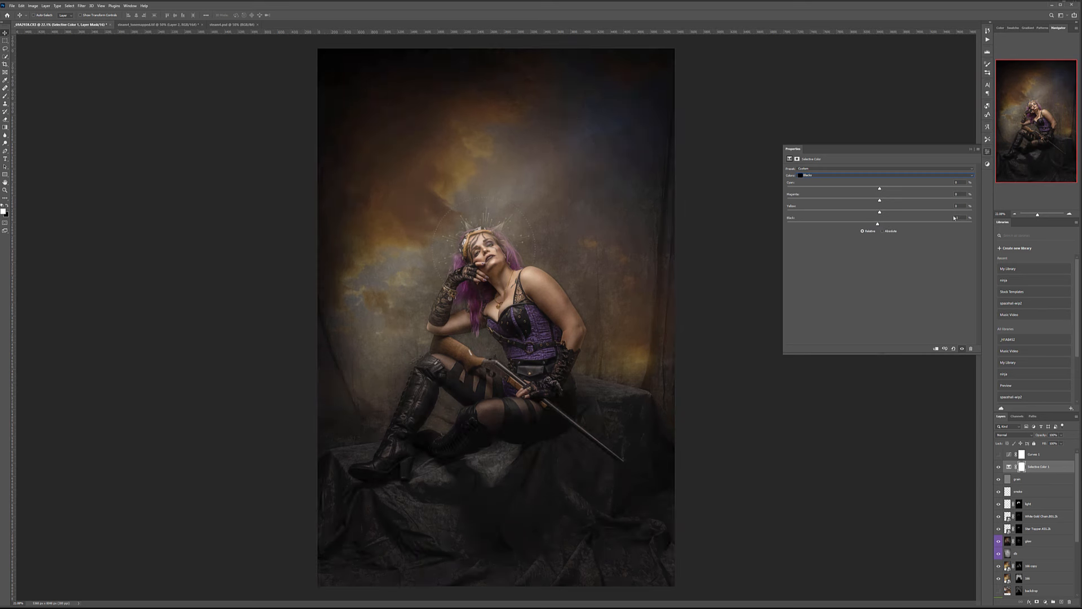
left_click_drag(879, 213, 875, 213)
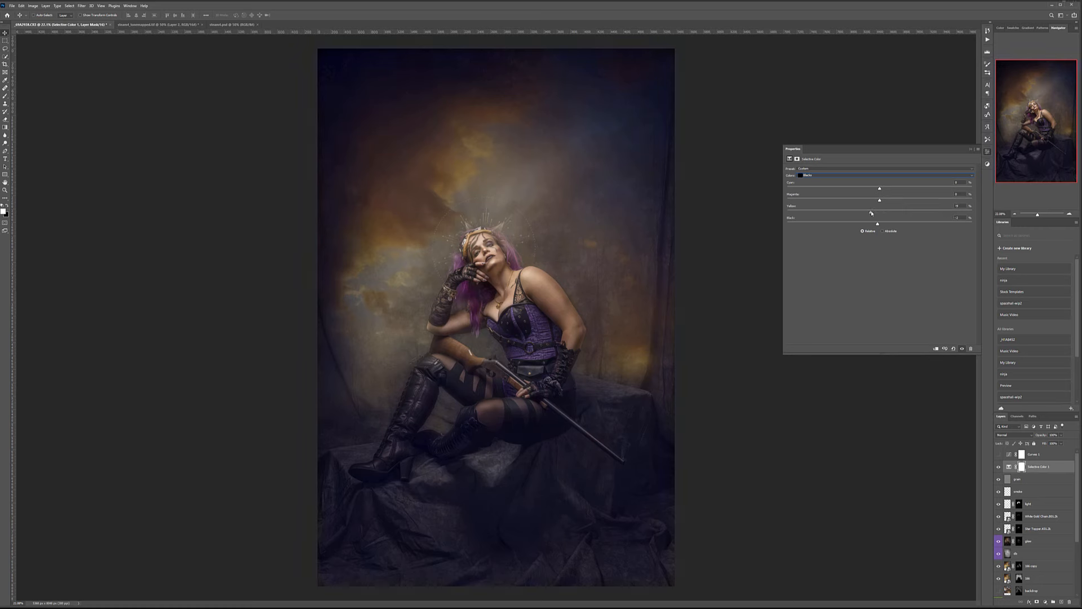
left_click_drag(880, 200, 883, 190)
Lighten Neutrals slightly with less magenta, restore some Blacks magenta, and zero Neutrals yellow.
left_click(836, 175)
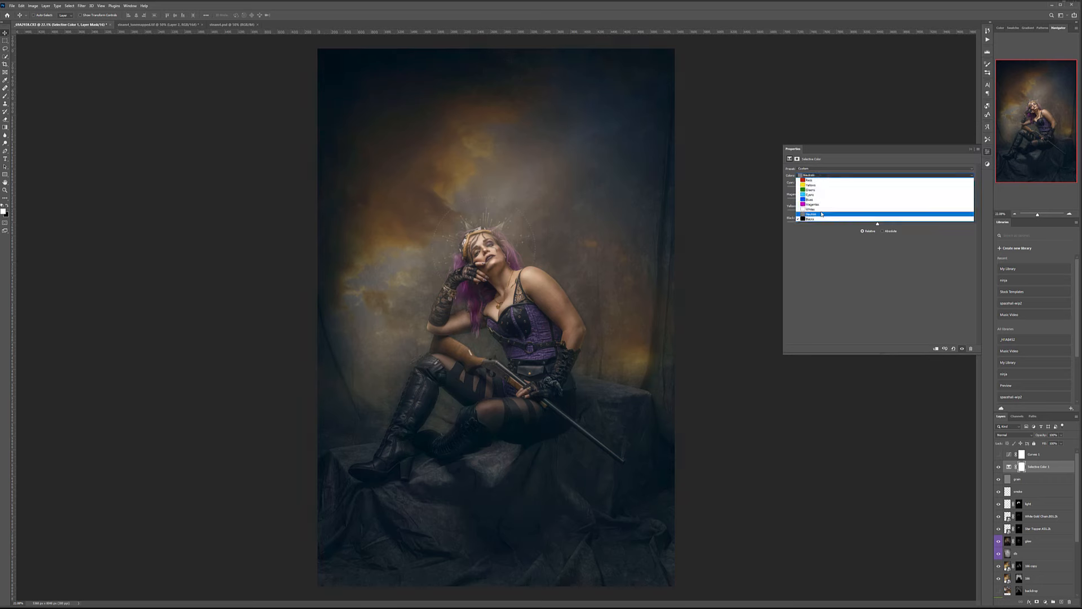
left_click(876, 217)
left_click_drag(881, 226, 880, 225)
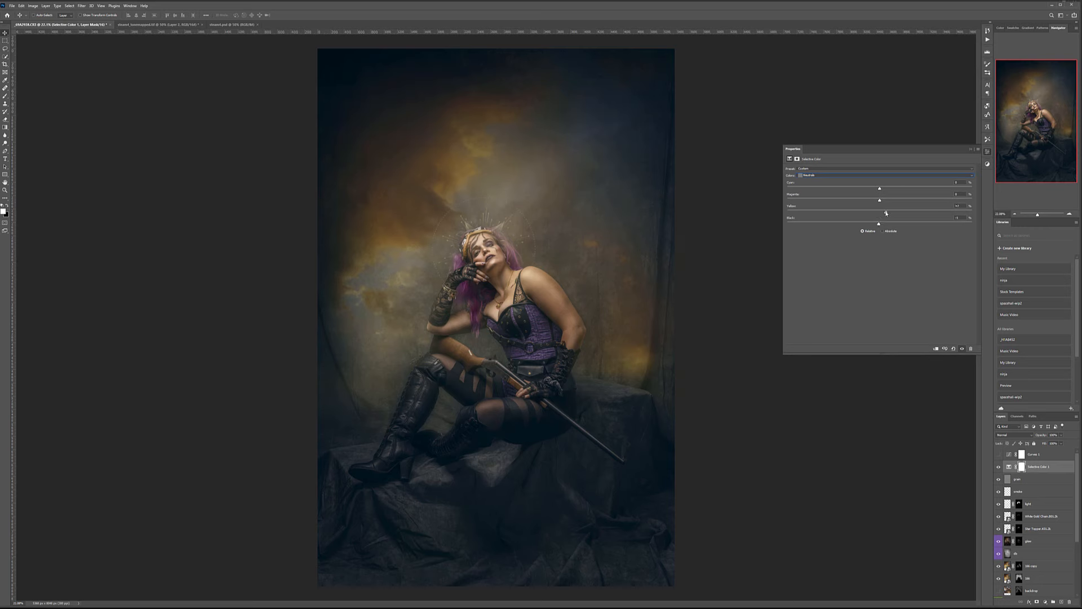
left_click_drag(879, 201, 878, 201)
left_click(842, 175)
left_click(892, 215)
left_click_drag(876, 200, 880, 202)
left_click(828, 176)
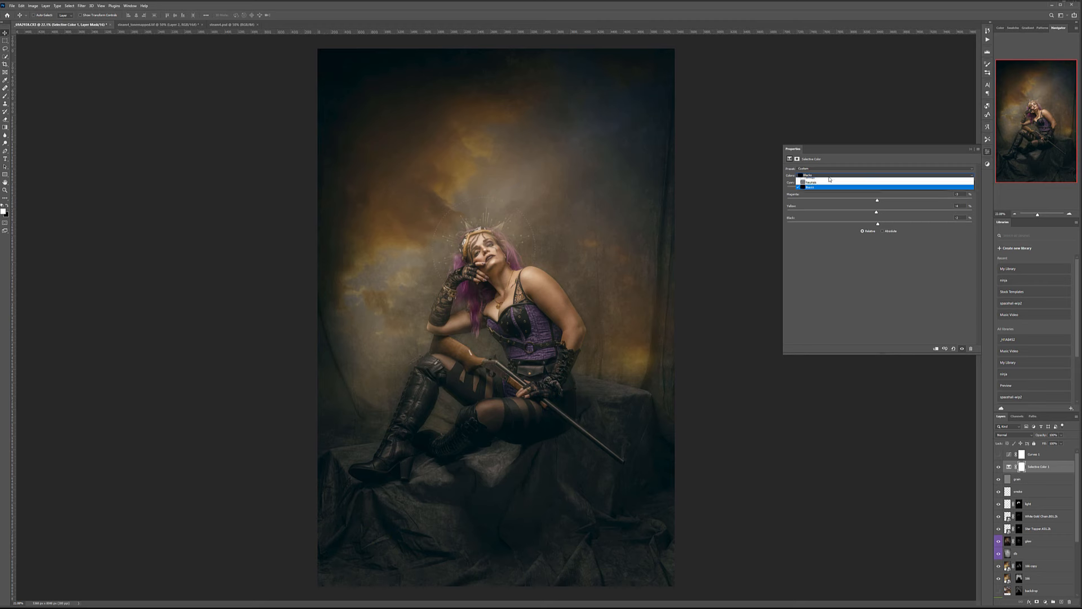
left_click(828, 218)
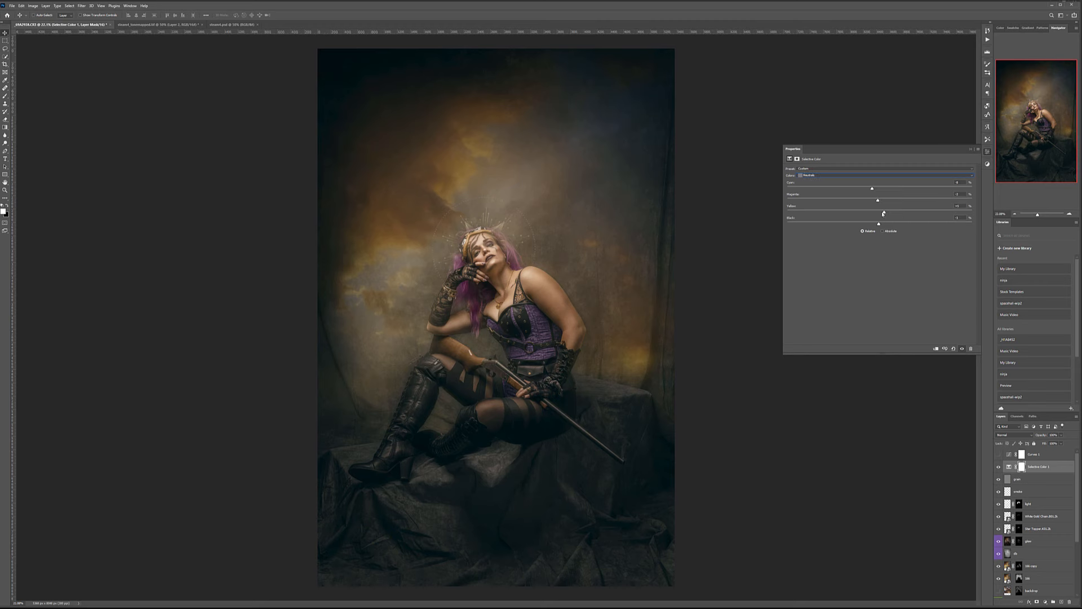
left_click_drag(871, 214, 884, 214)
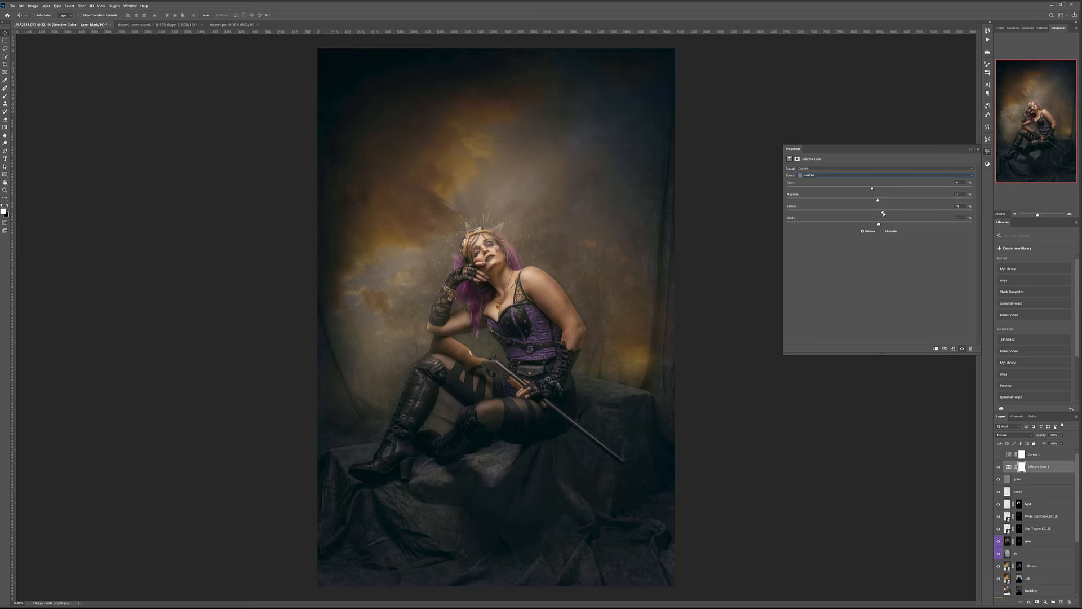